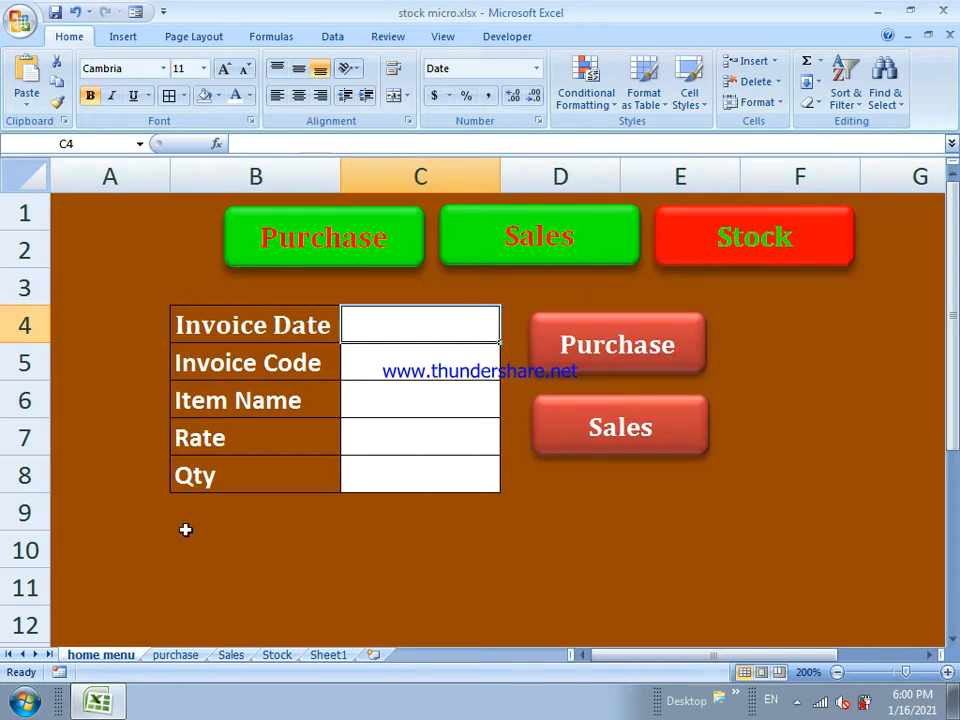
Examine the header row and table area on the purchase sheet, from Invoice Date through Qty
click(175, 655)
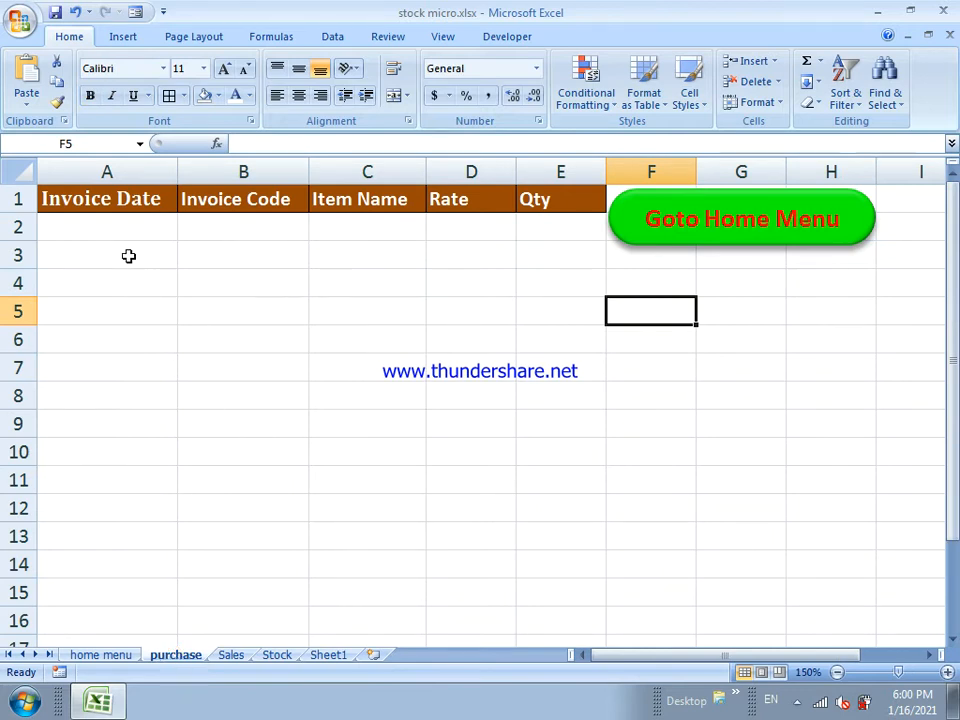
drag(110, 208, 530, 201)
click(121, 199)
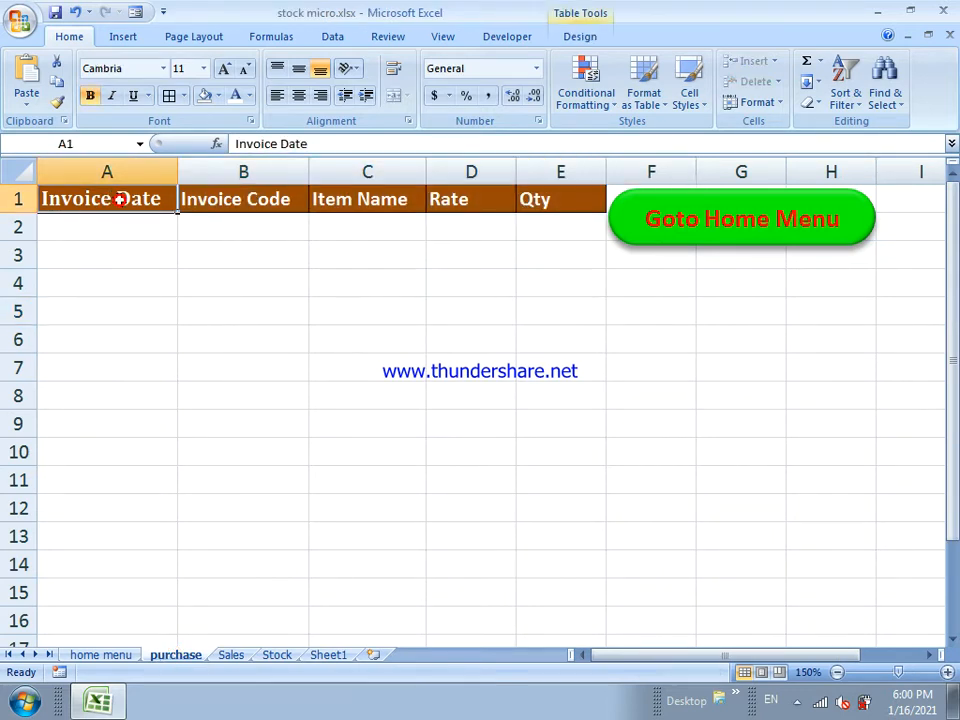
click(228, 199)
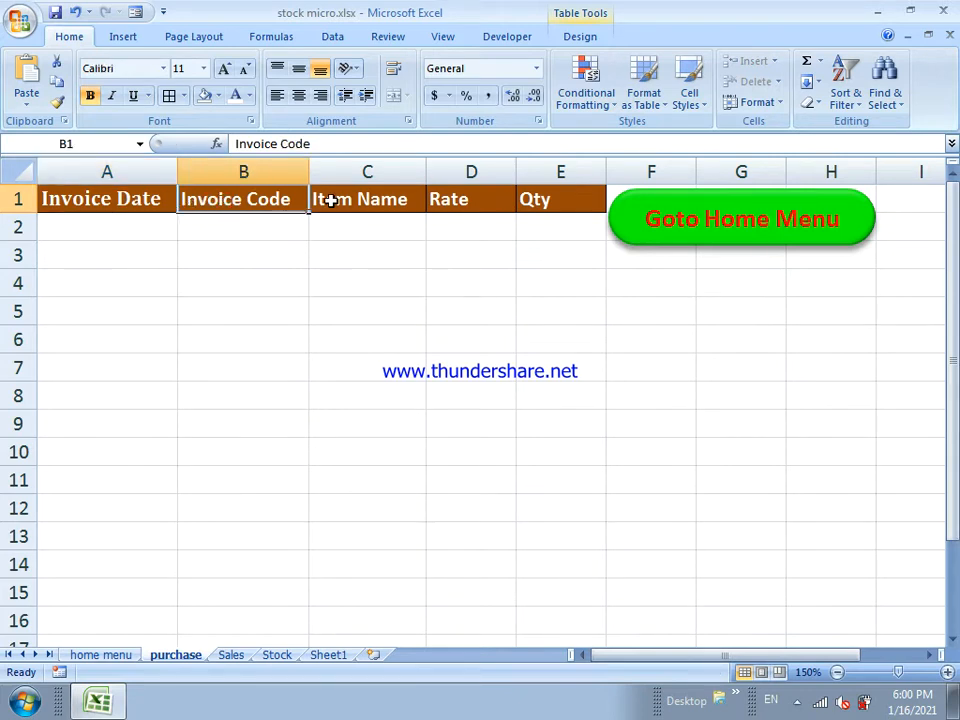
click(333, 200)
click(456, 199)
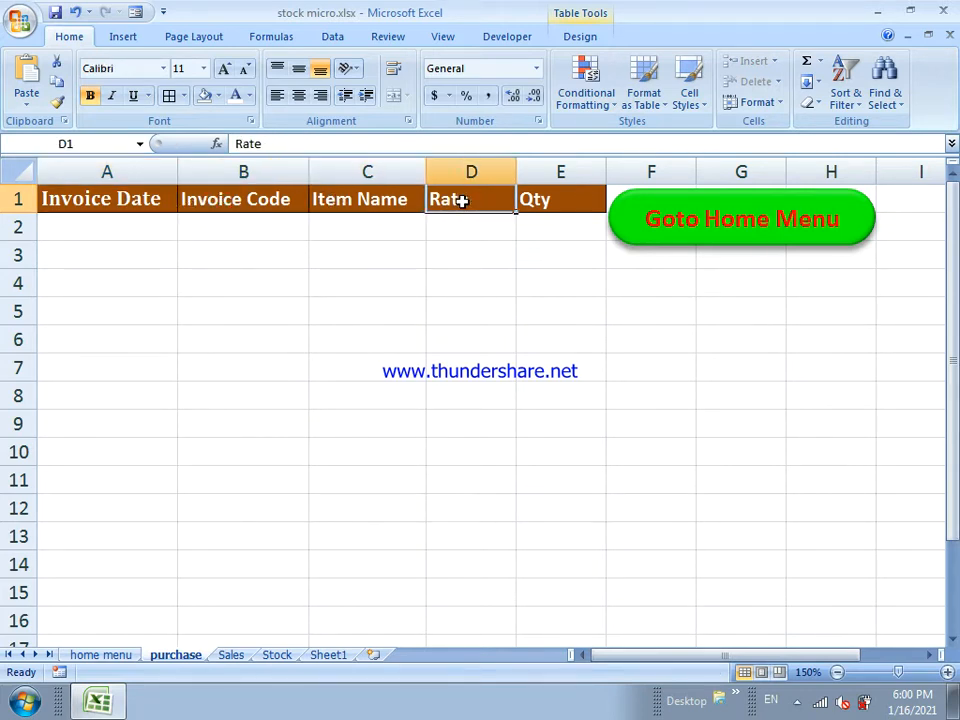
click(555, 202)
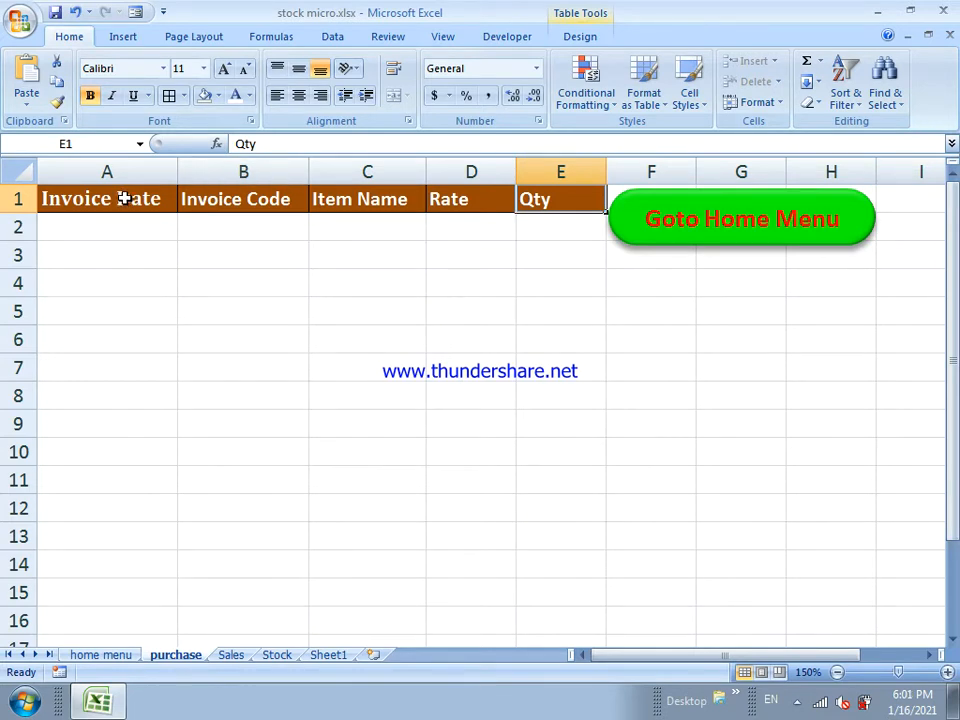
drag(123, 199, 549, 635)
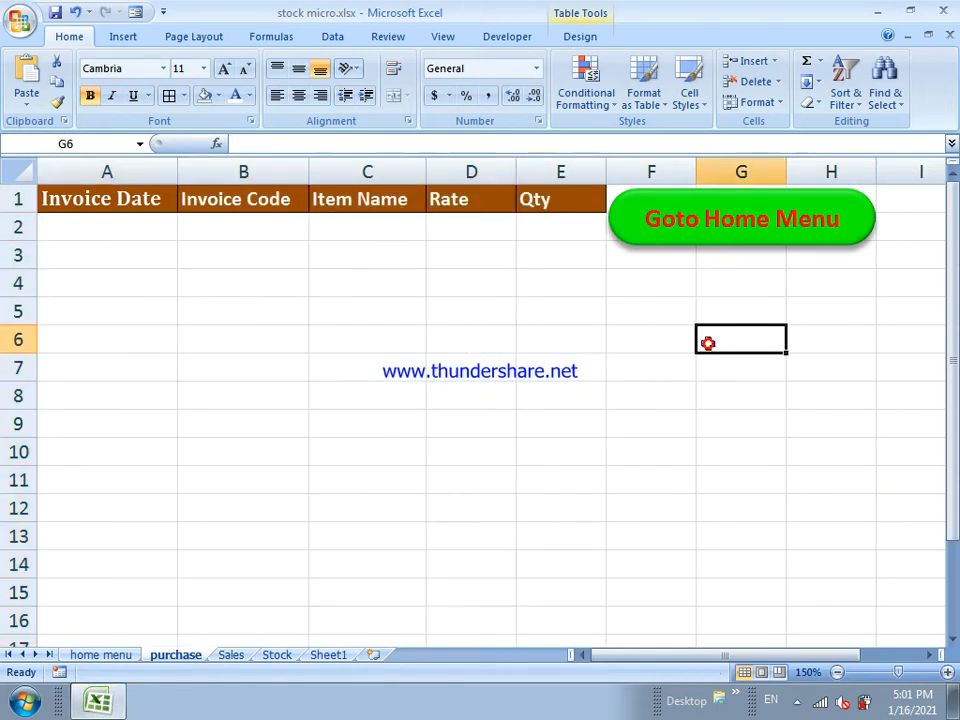
click(707, 340)
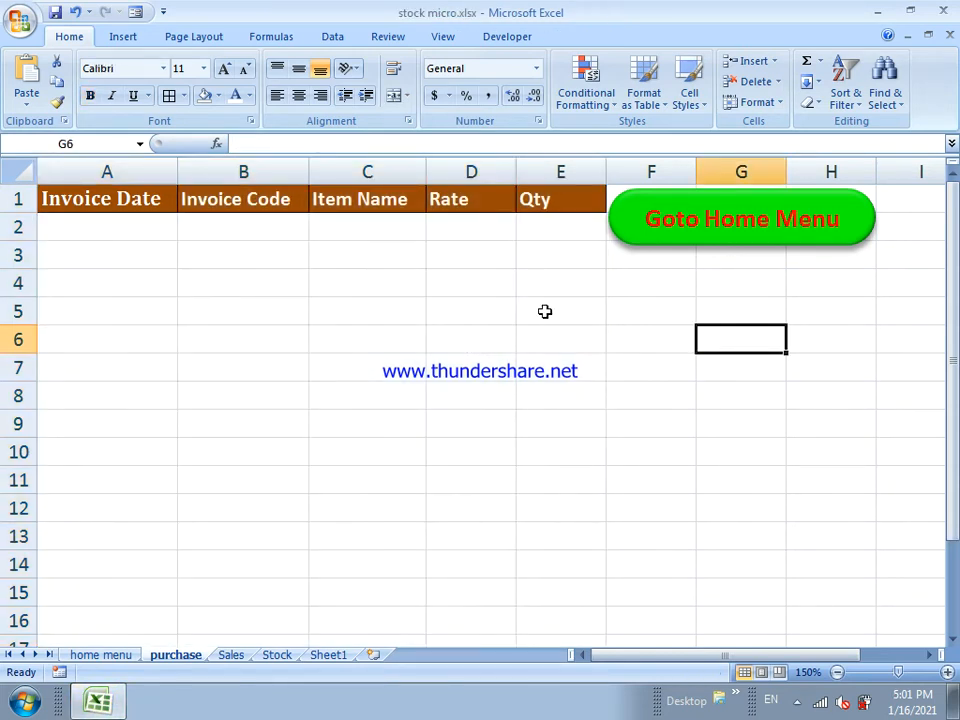
Add a new worksheet and create a table over A1:H23, marking it as having headers
click(340, 658)
click(372, 657)
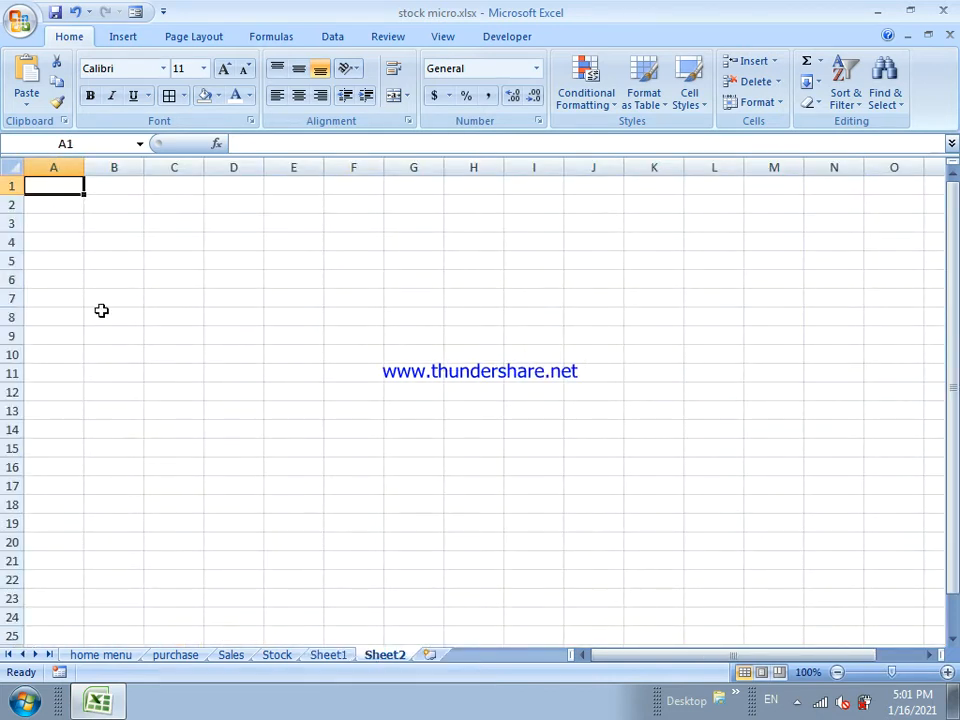
mouse_move(70, 198)
mouse_down()
mouse_move(78, 187)
mouse_move(484, 523)
mouse_move(490, 578)
mouse_move(469, 602)
mouse_up()
key(ctrl+t)
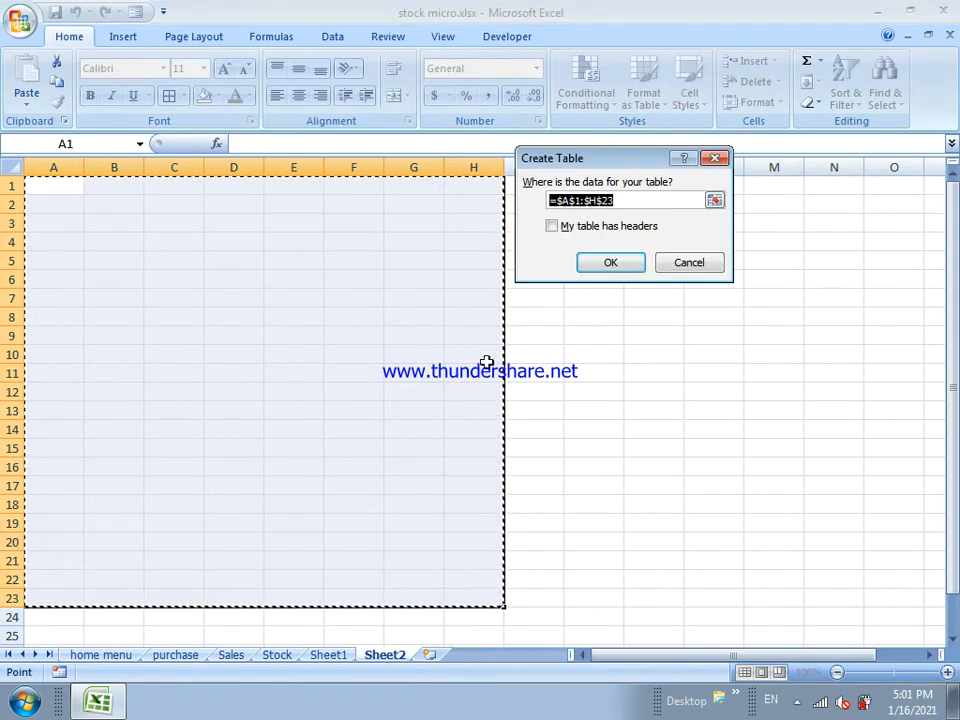
click(553, 228)
click(600, 262)
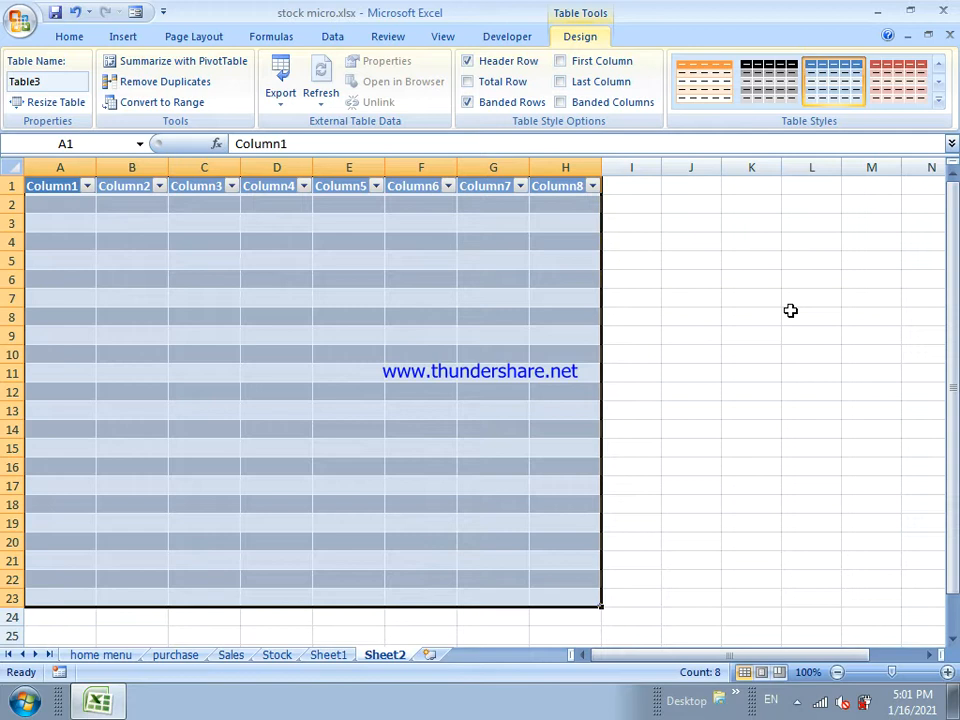
Apply the first, plain Light table style to the new table on Sheet2
click(940, 104)
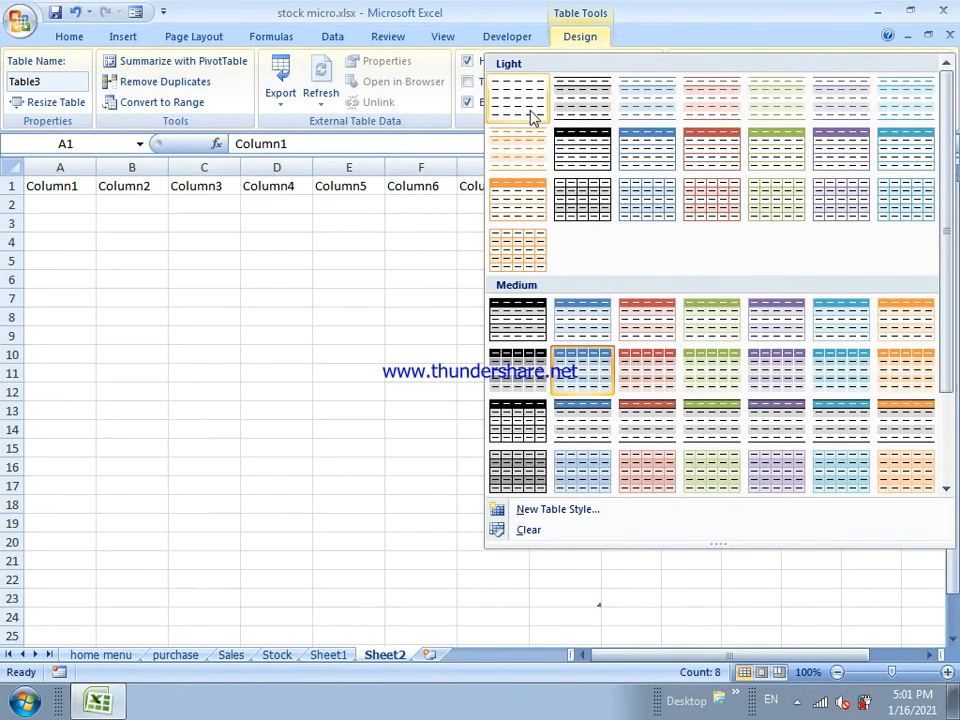
click(519, 101)
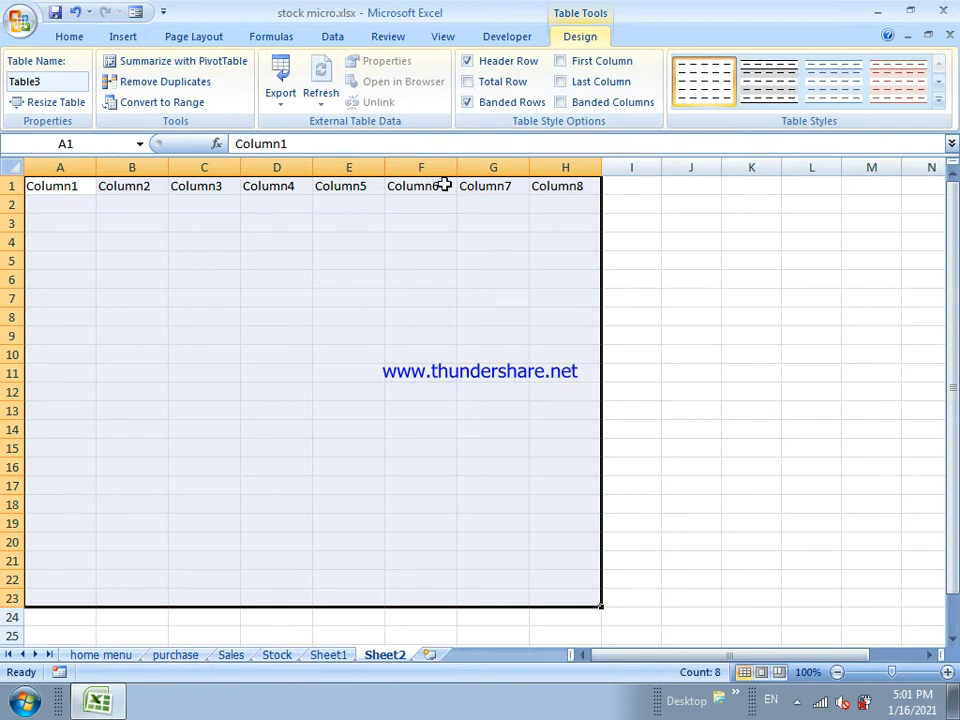
click(407, 367)
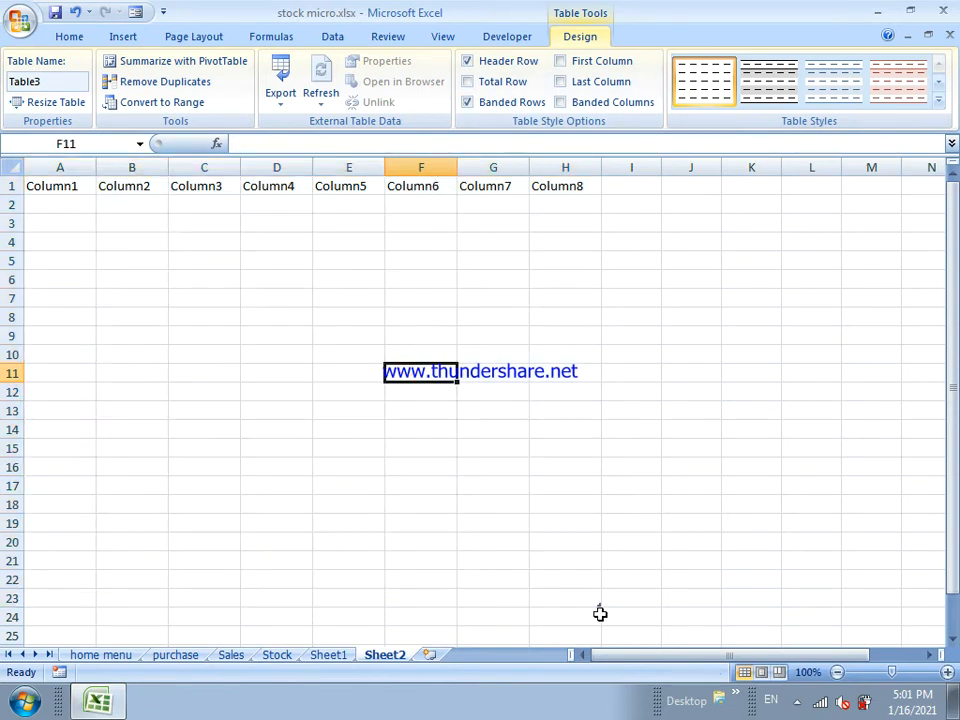
Examine how far the tables extend on Sheet2 and on the purchase sheet, including their last cells
click(208, 265)
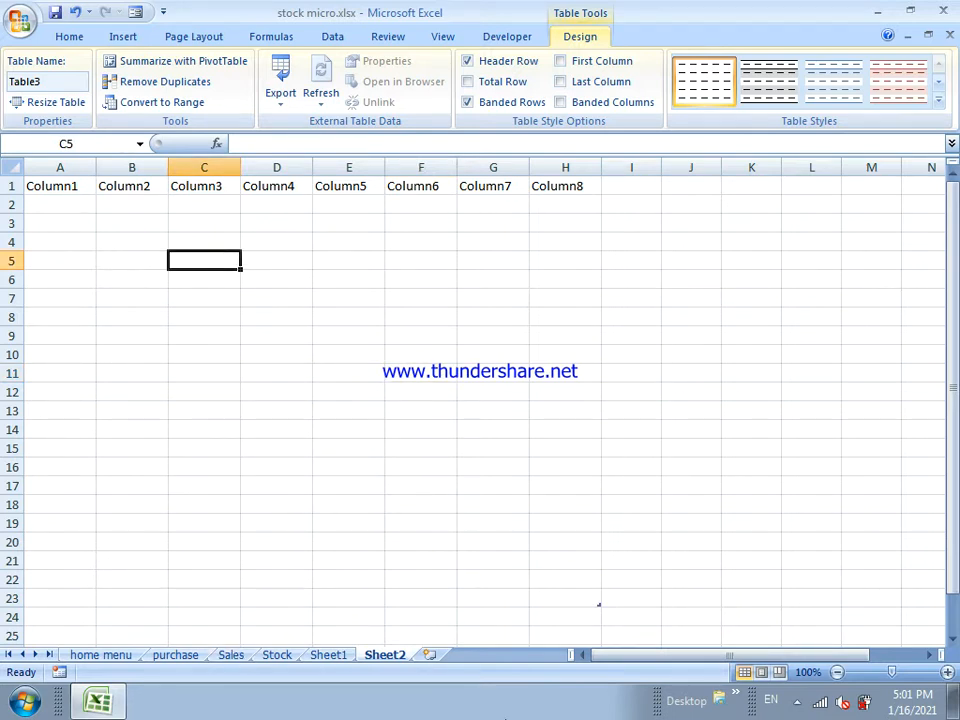
click(575, 596)
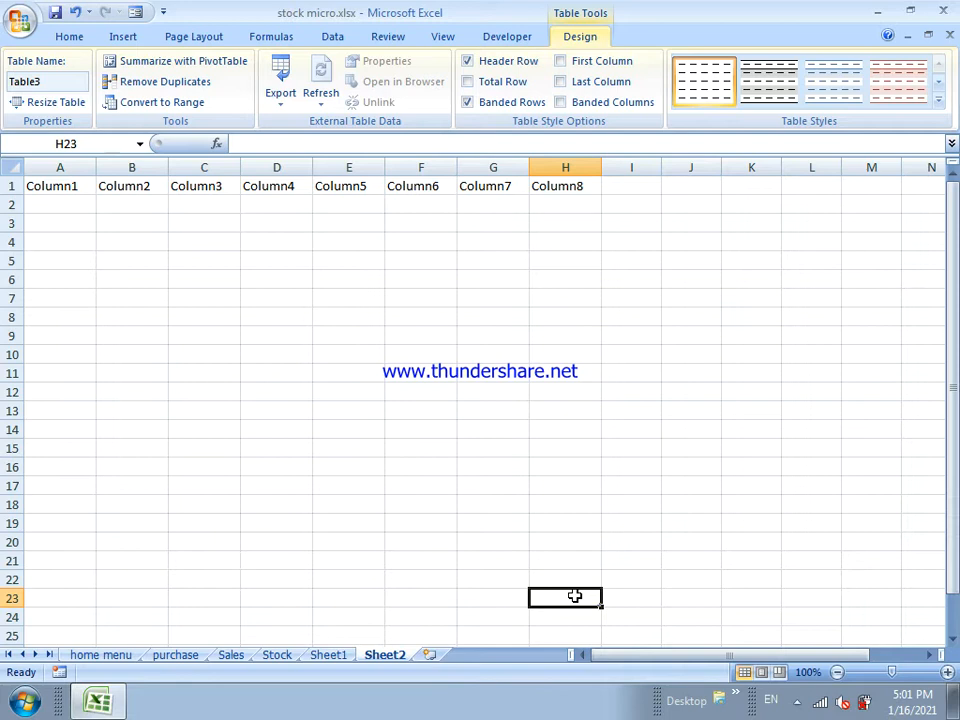
click(419, 433)
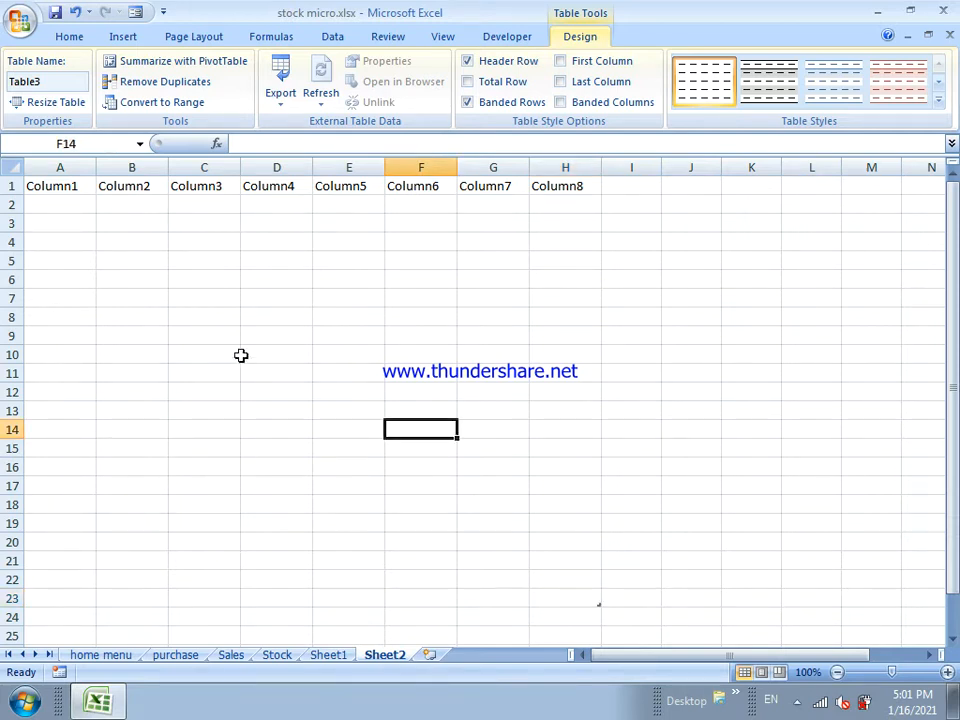
drag(83, 187, 472, 542)
click(191, 656)
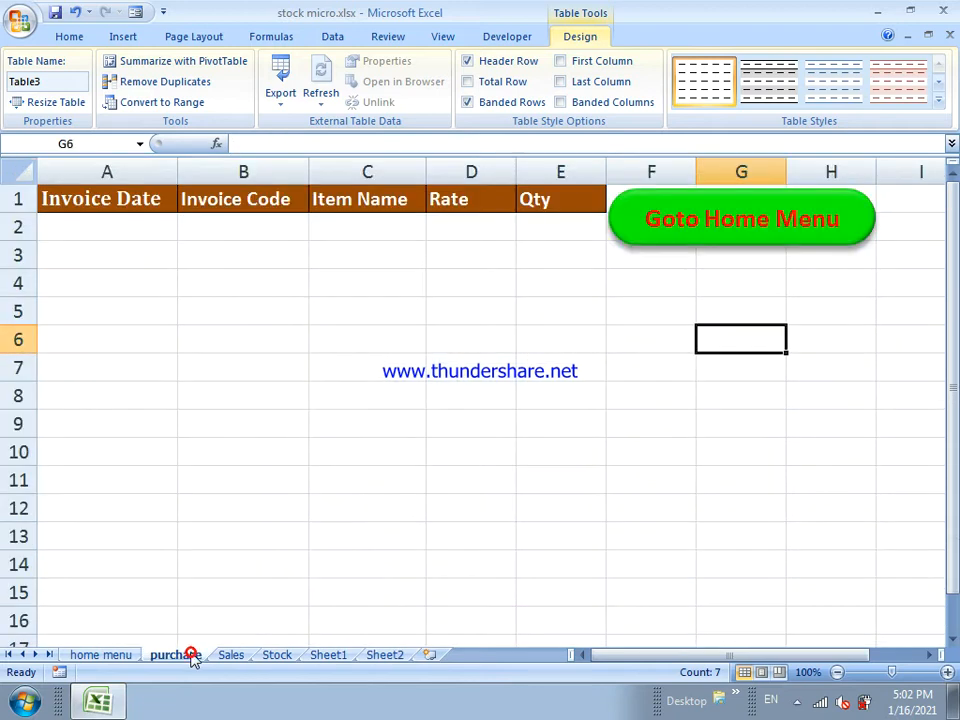
drag(109, 197, 575, 622)
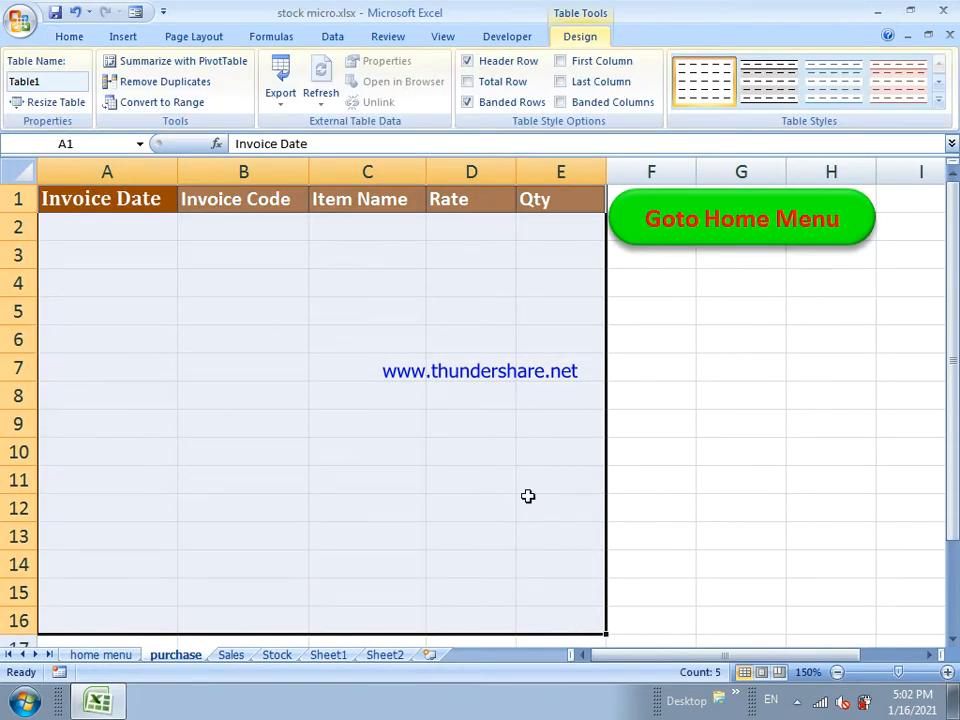
drag(530, 499, 780, 366)
drag(953, 268, 956, 338)
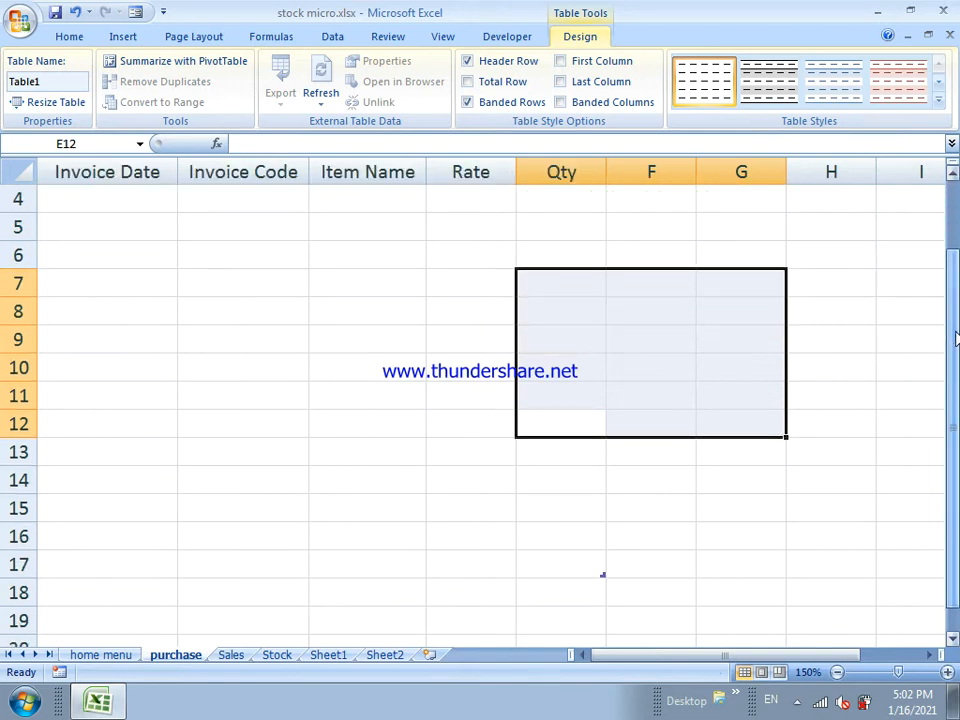
click(569, 565)
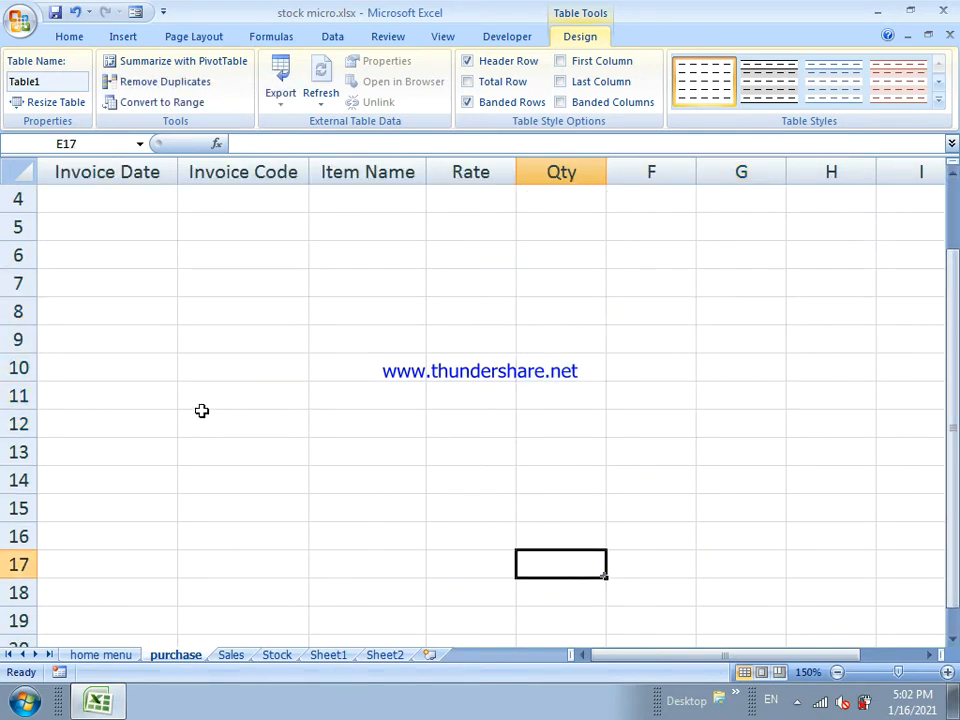
Review the Sales sheet's header row and table area, comparing it with the purchase sheet
click(231, 659)
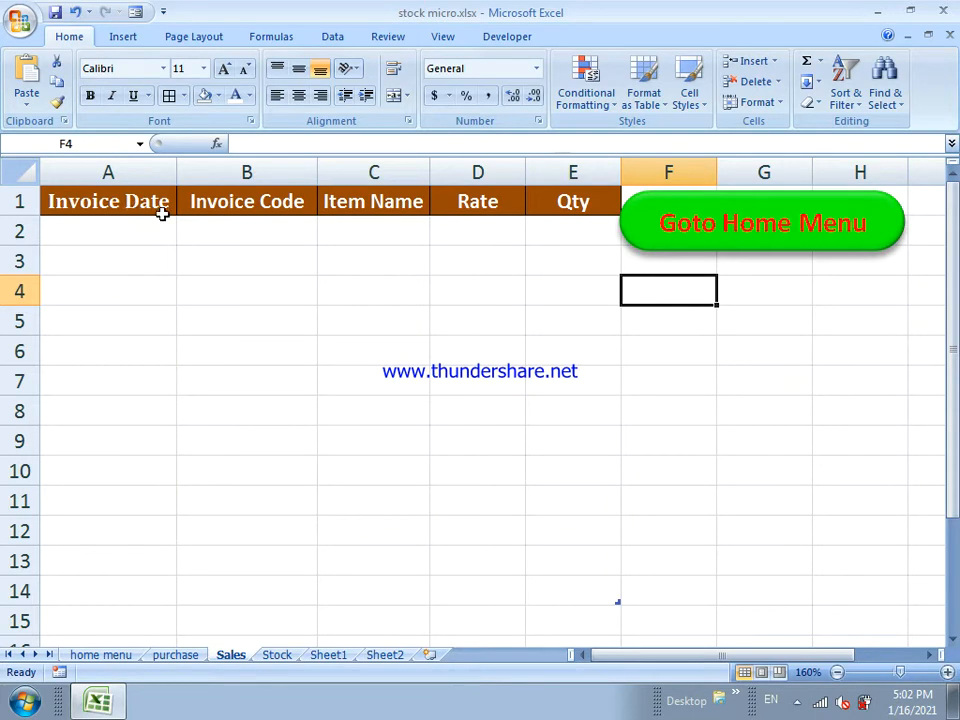
click(188, 658)
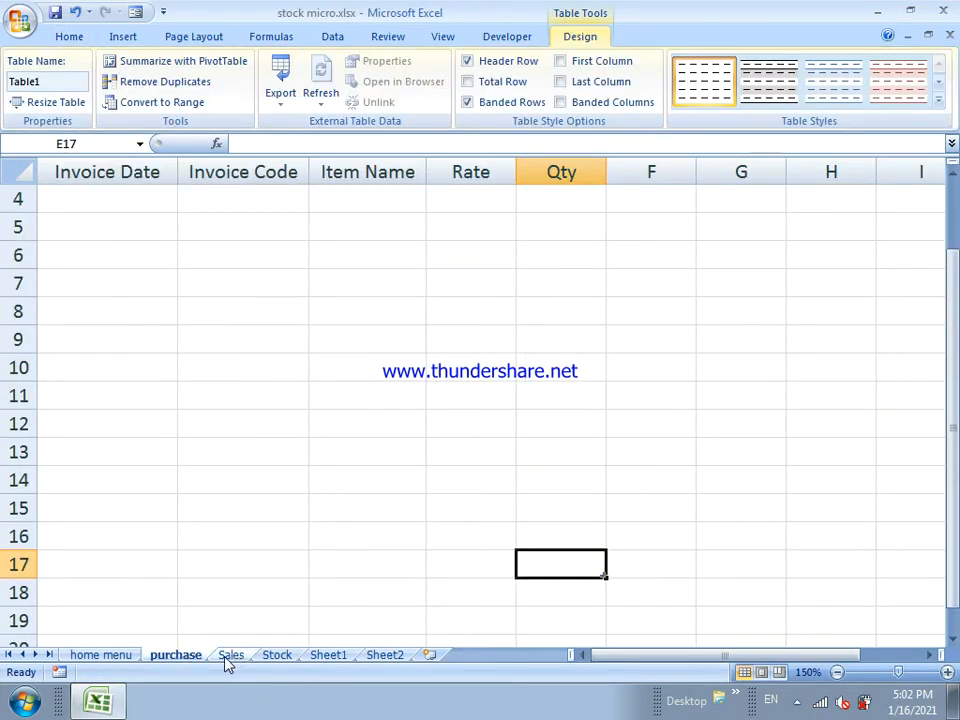
click(230, 656)
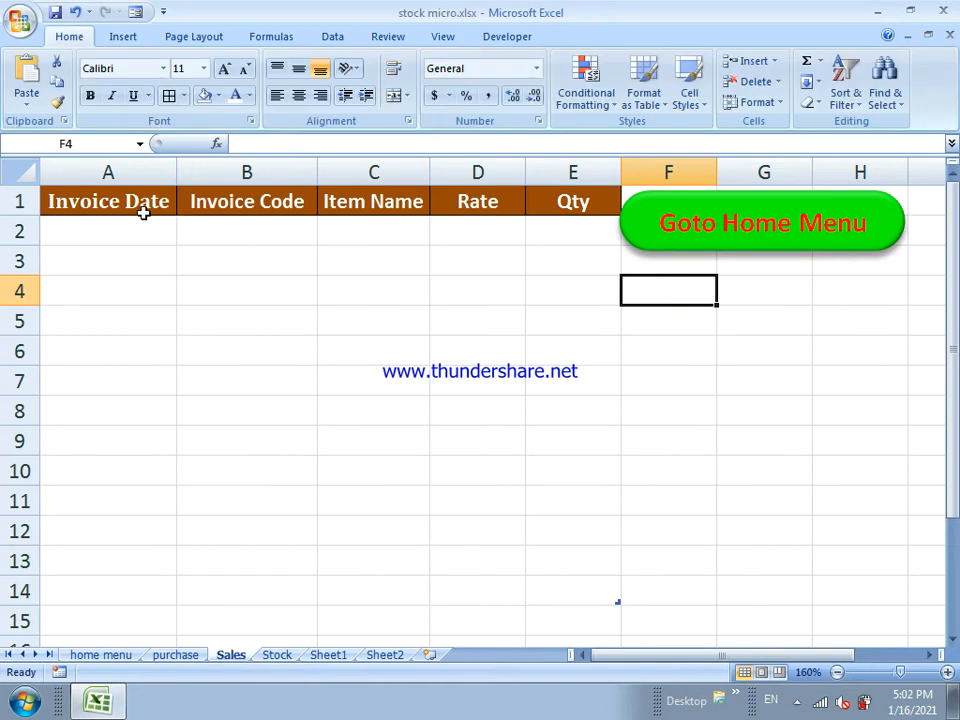
click(116, 201)
drag(116, 201, 540, 448)
click(467, 315)
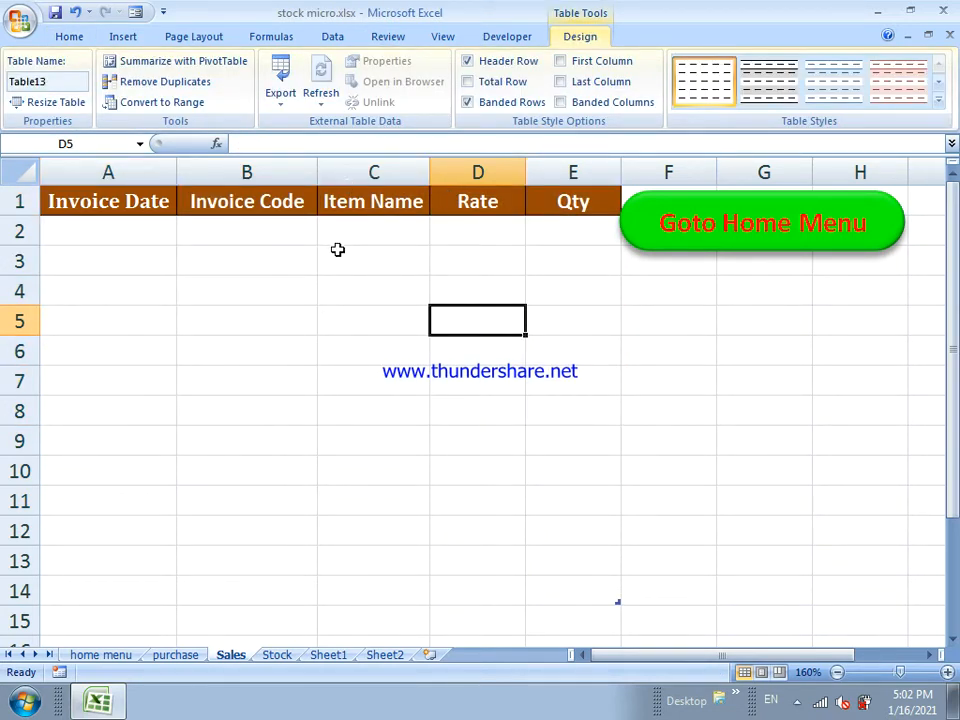
click(537, 415)
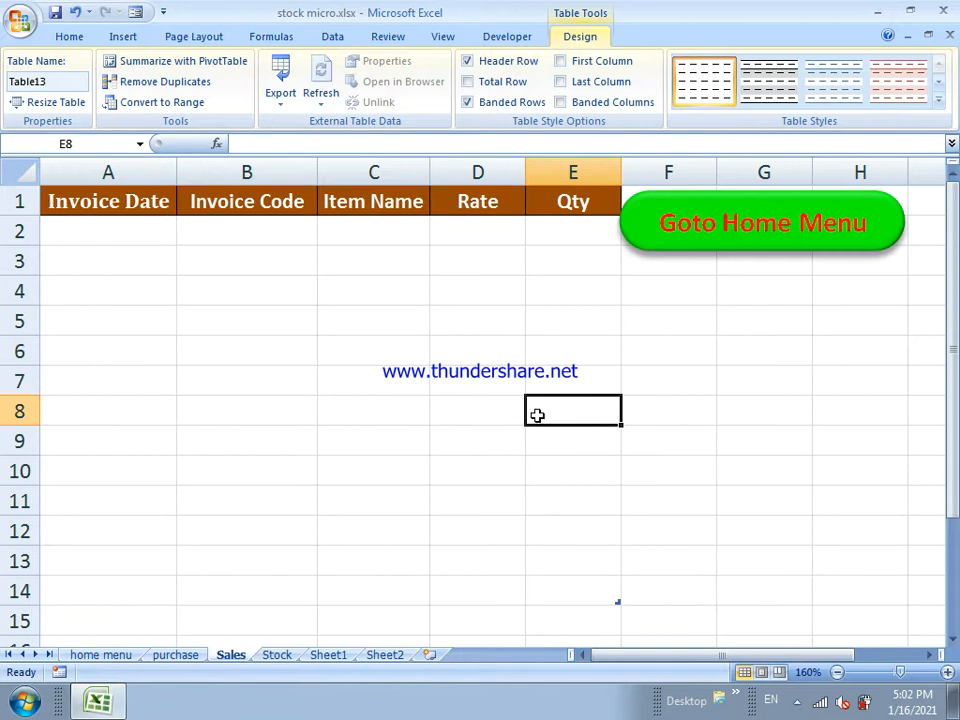
Toggle the filter buttons on the Sheet2 table's header row, leaving them switched on
click(385, 654)
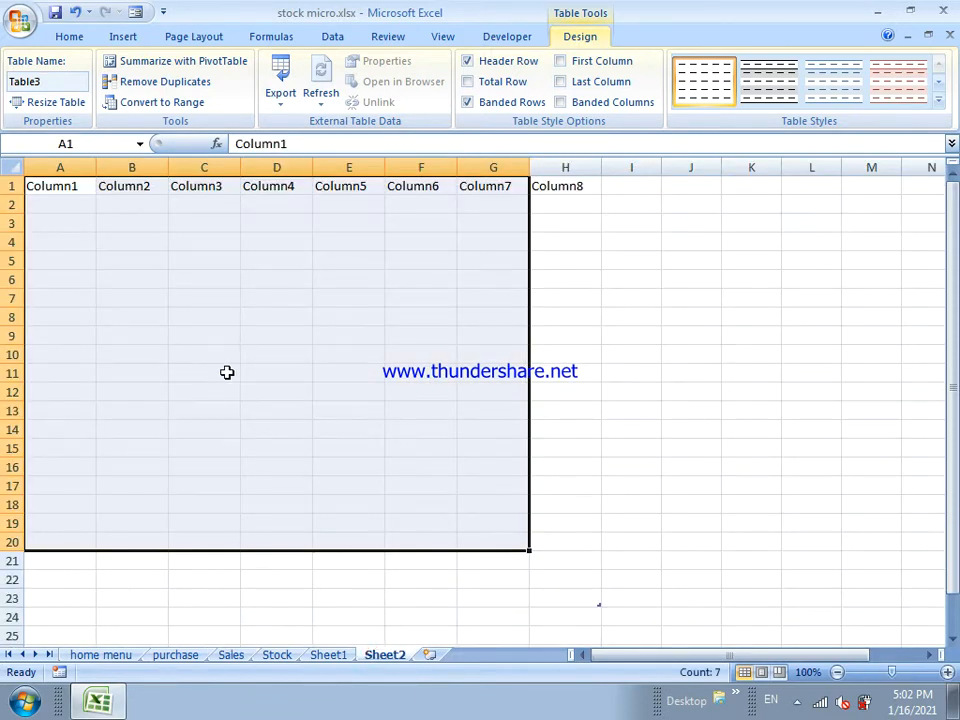
key(ctrl+shift+l)
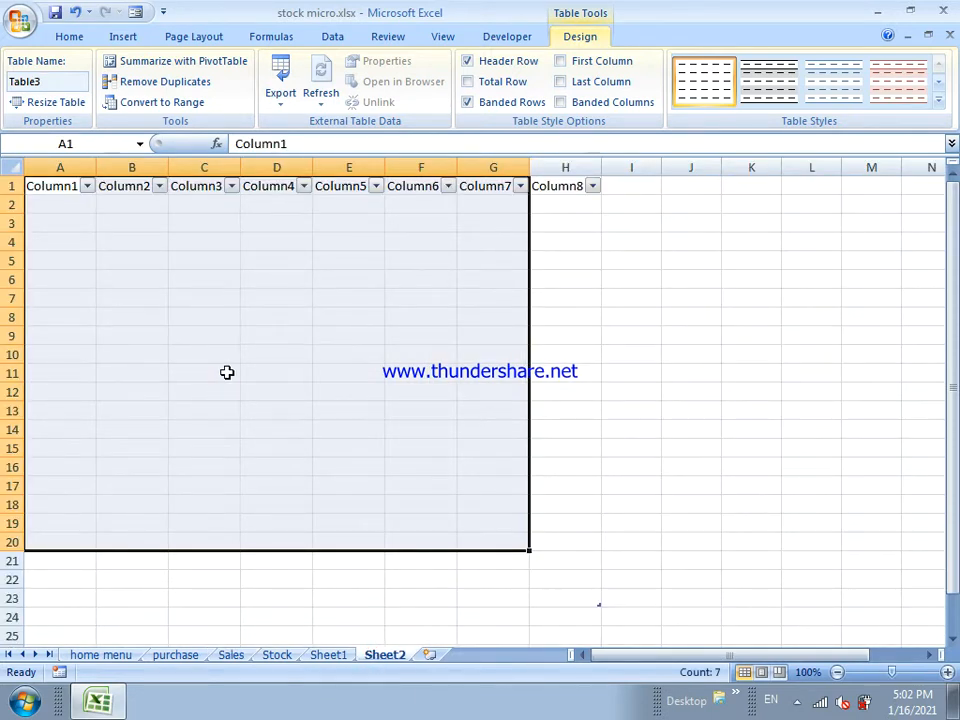
key(ctrl+shift+l)
key(ctrl+shift+l)
Turn off filtering for the Sheet2 table so its headers have no filter buttons
click(69, 37)
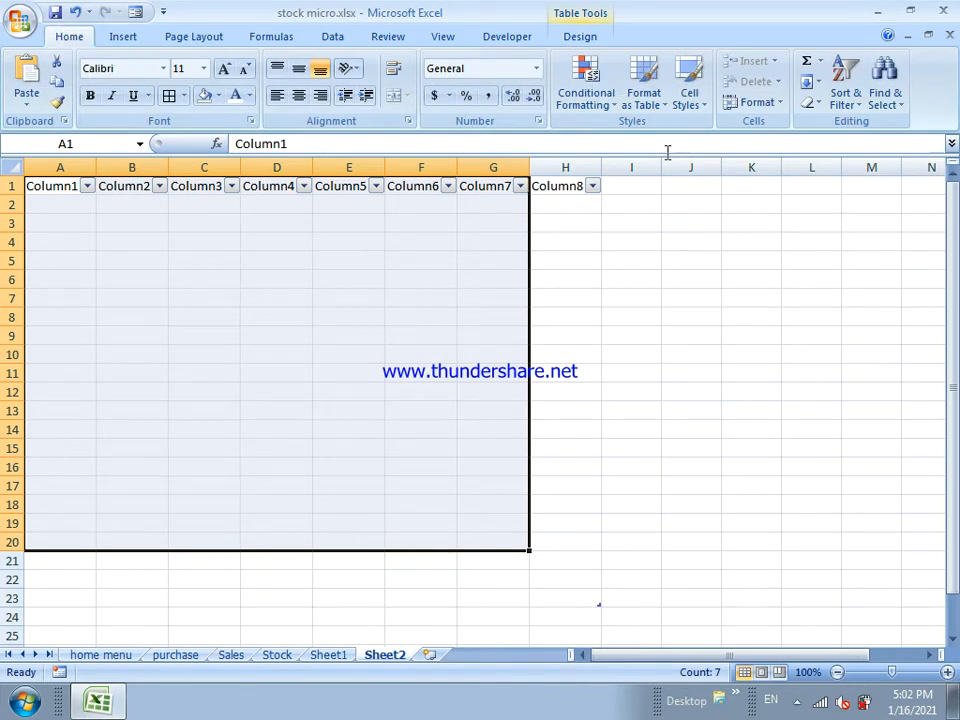
click(845, 105)
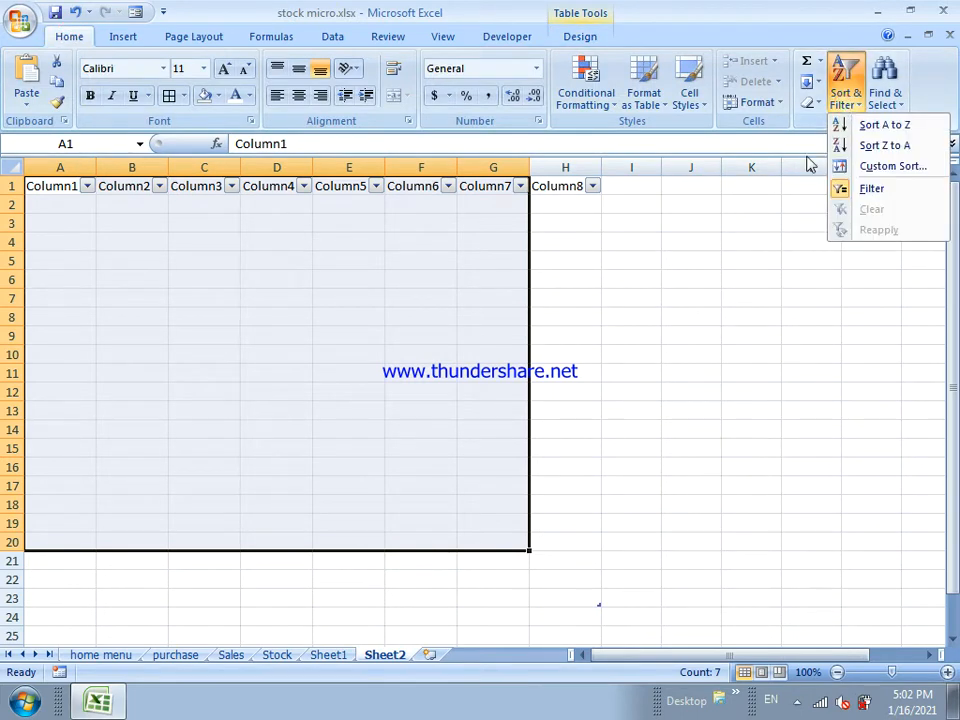
click(853, 190)
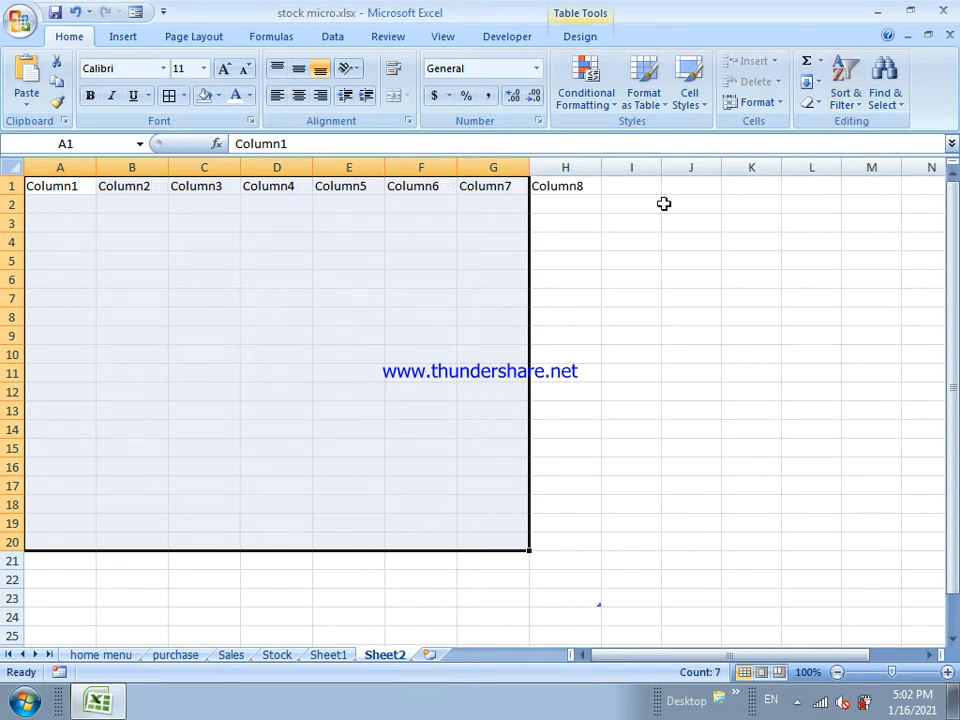
Switch the Sheet2 table's filter on and back off once more
click(848, 108)
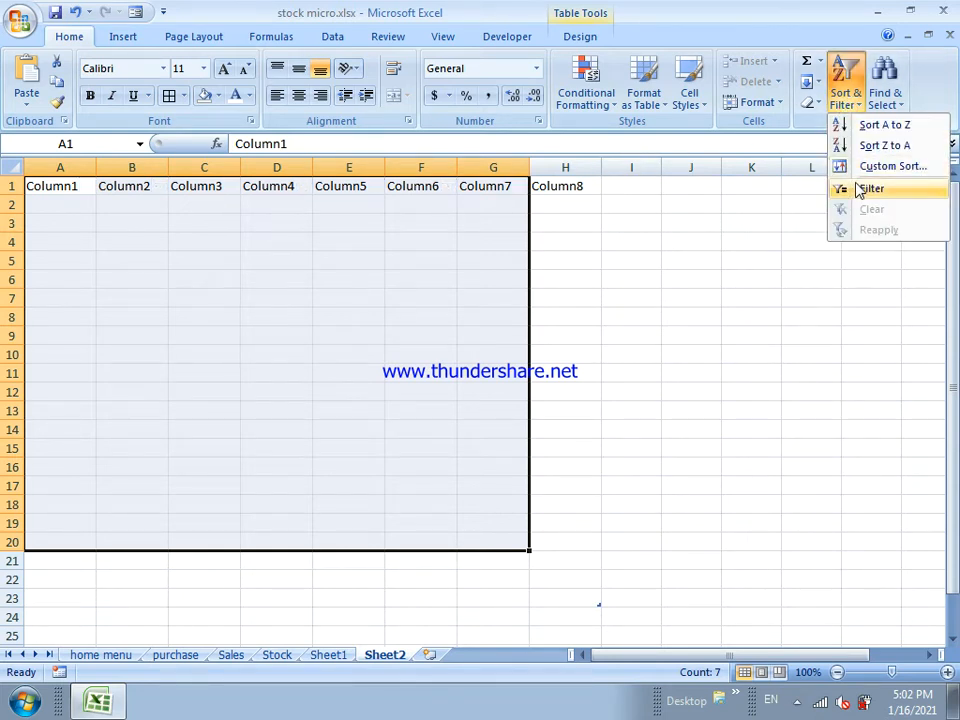
click(845, 189)
click(848, 108)
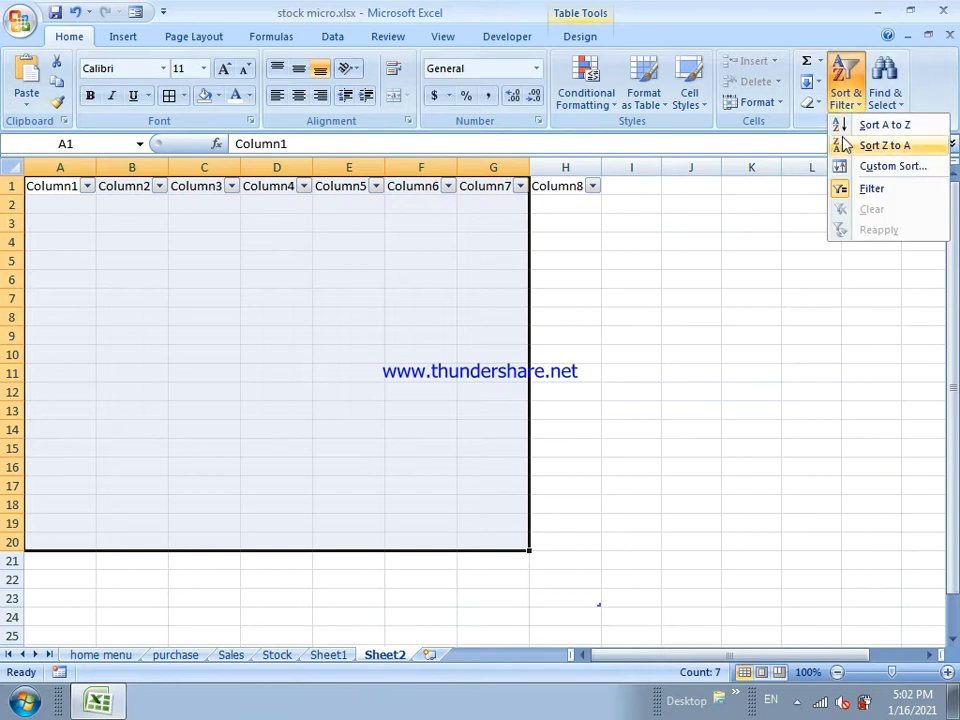
click(846, 189)
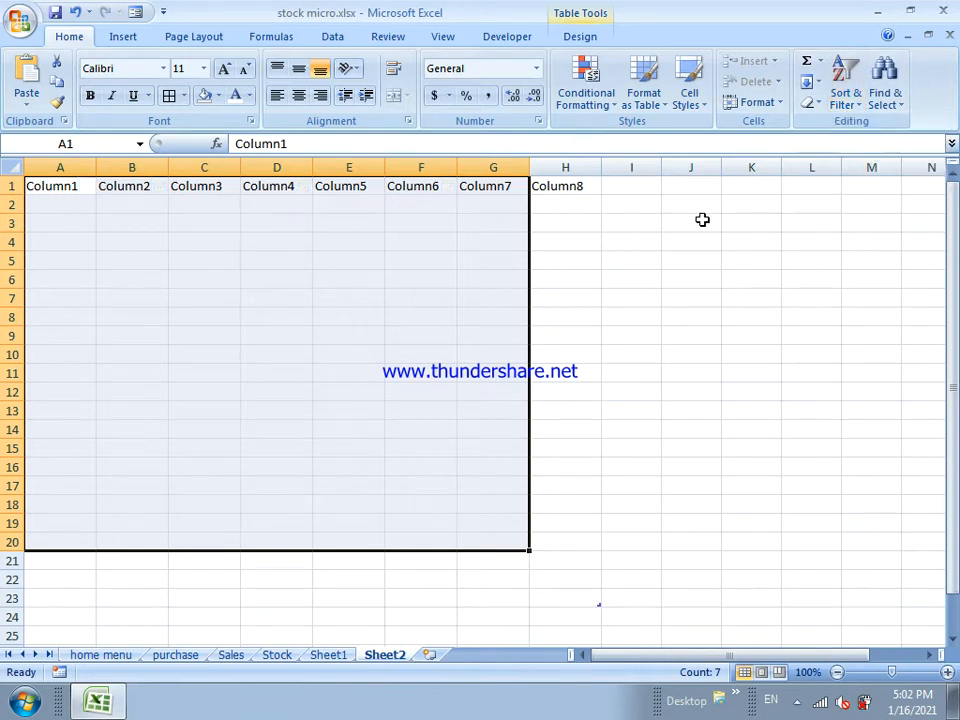
Deselect the Sheet2 table range and return to the home menu sheet
click(258, 335)
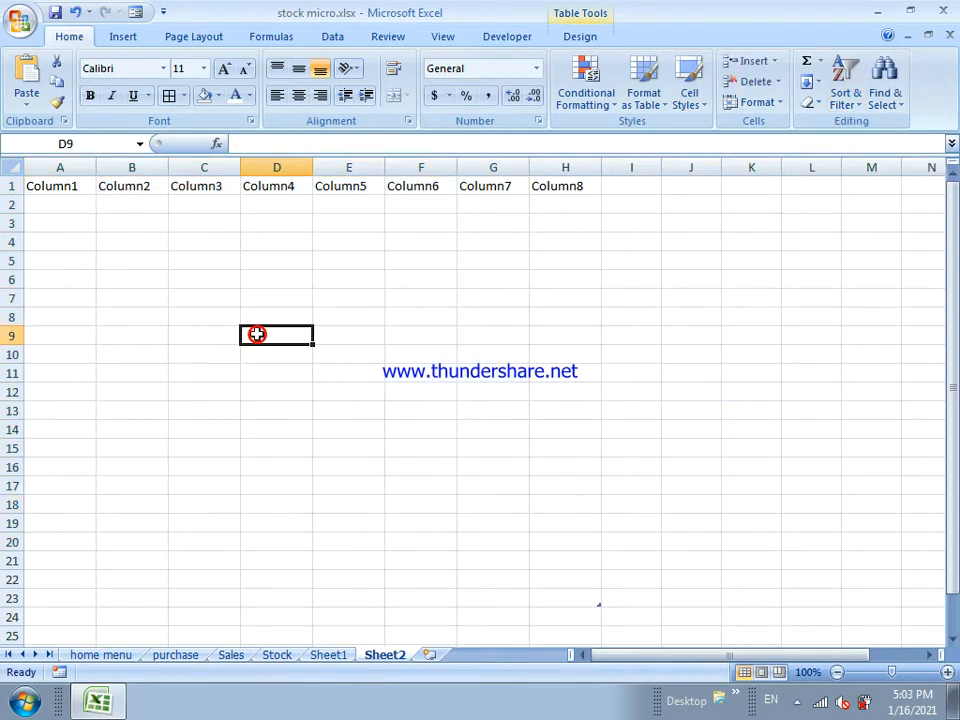
click(100, 656)
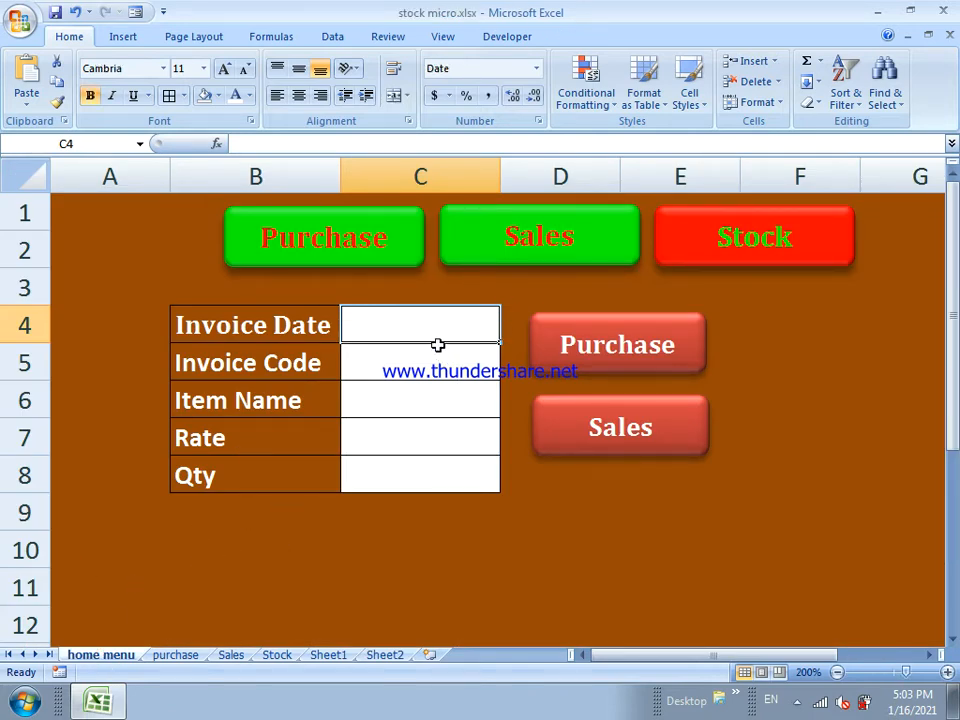
Enter the invoice date 1/1/2021 and the invoice code 2345 in the home menu entry form
drag(394, 365, 397, 323)
click(397, 323)
text(1)
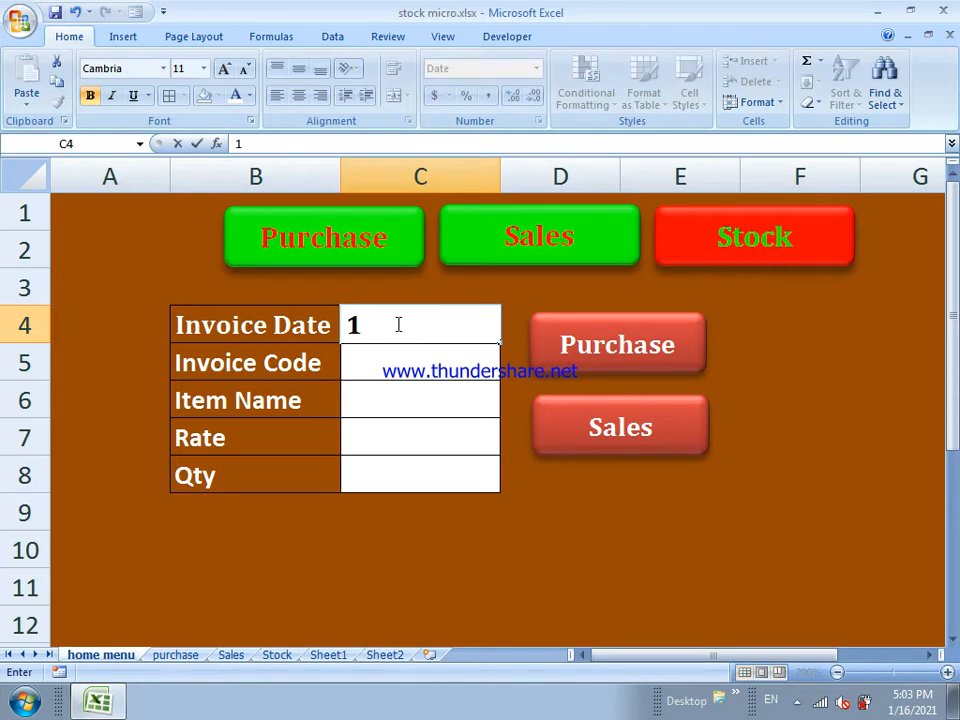
text(/1/202)
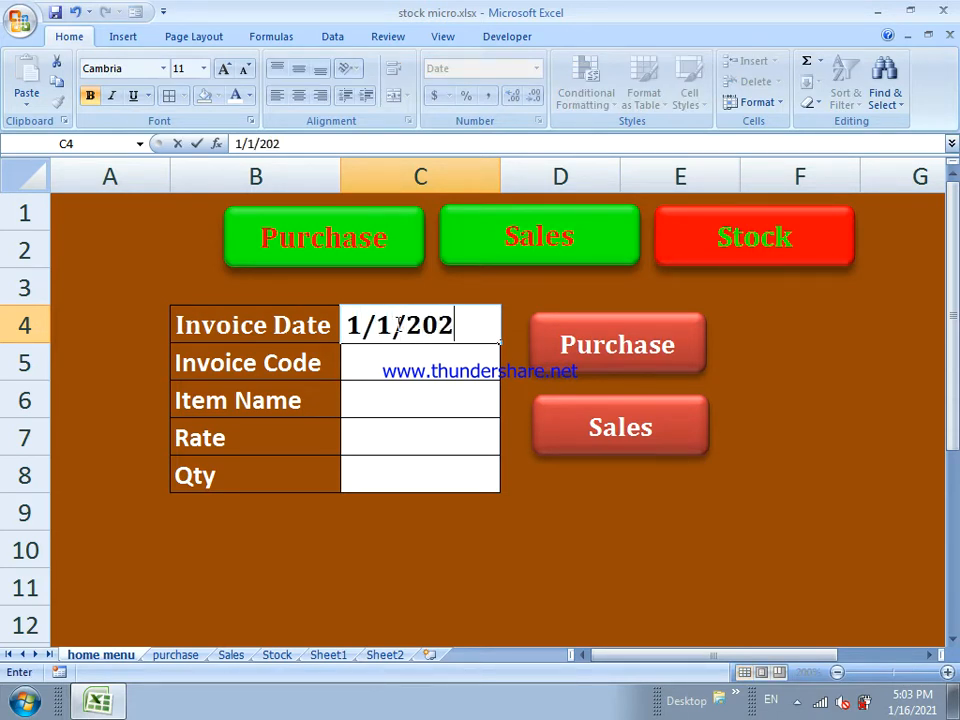
text(1)
key(Return)
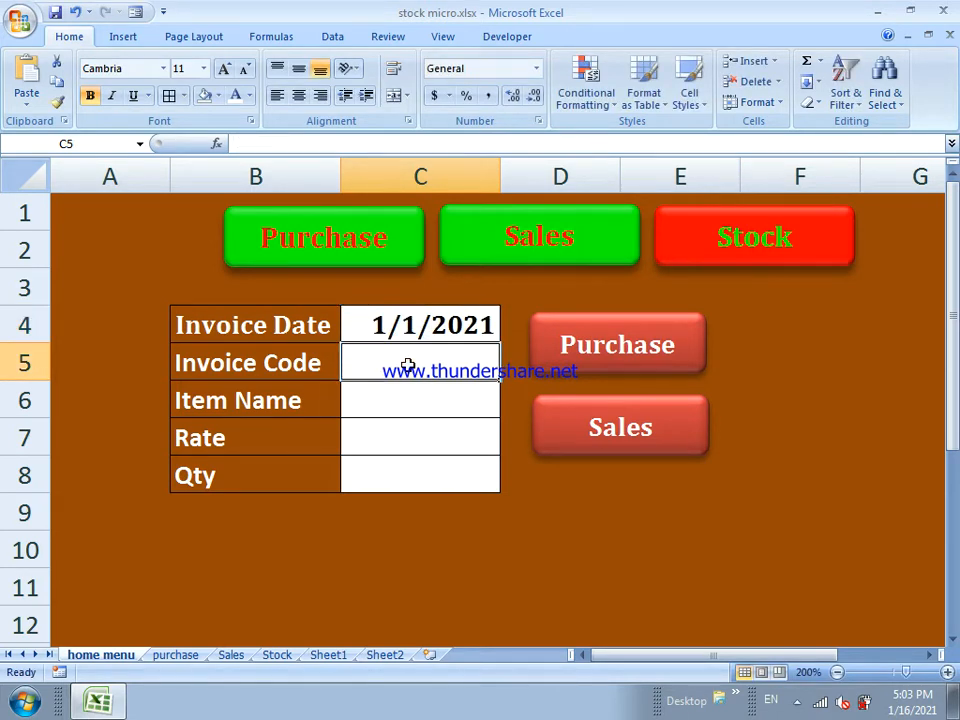
text(2345)
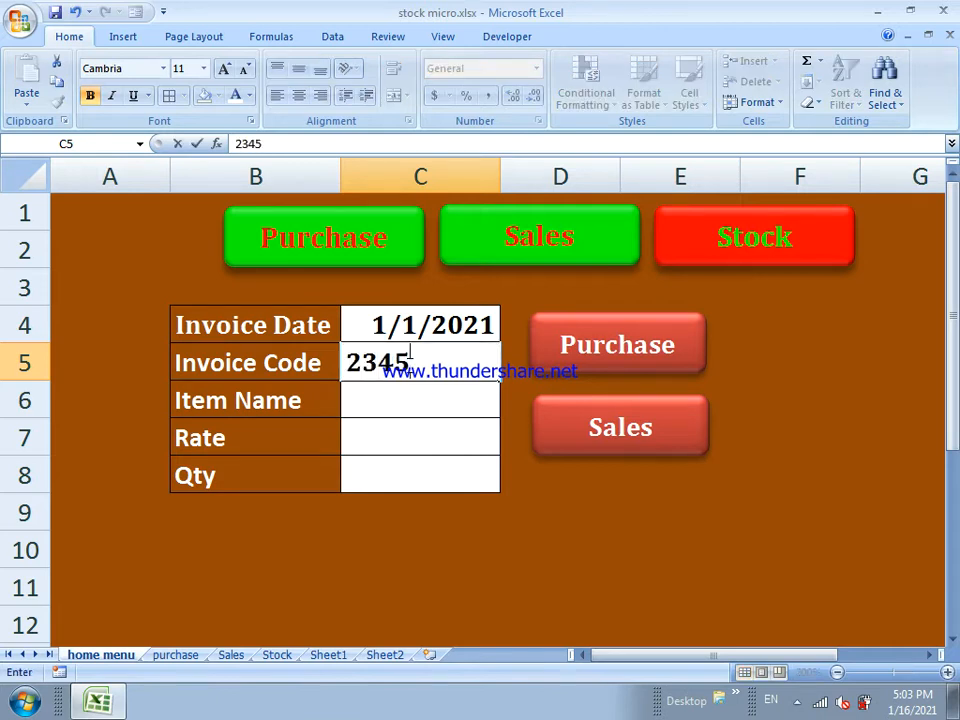
key(Return)
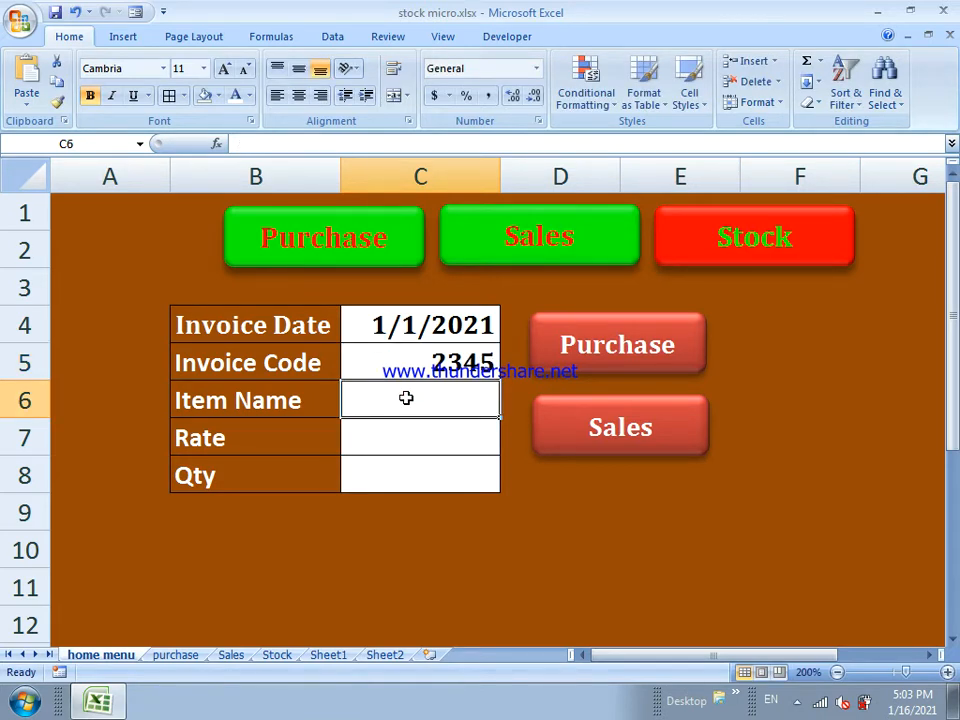
Fill in the entry form with item name Apple, rate 50 and quantity 100
text(Apple)
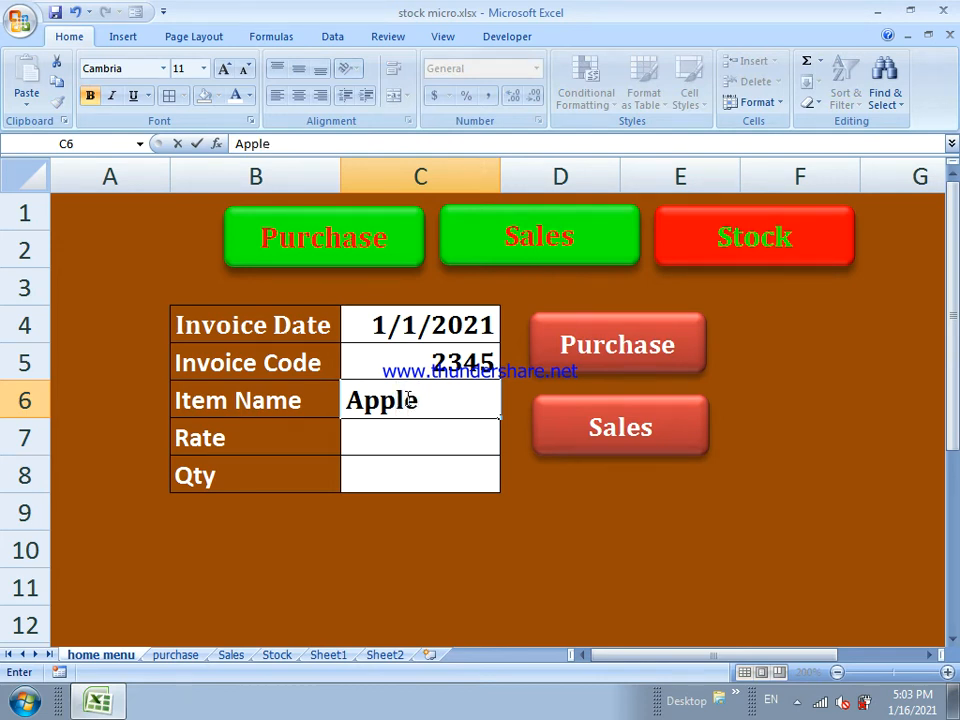
key(Return)
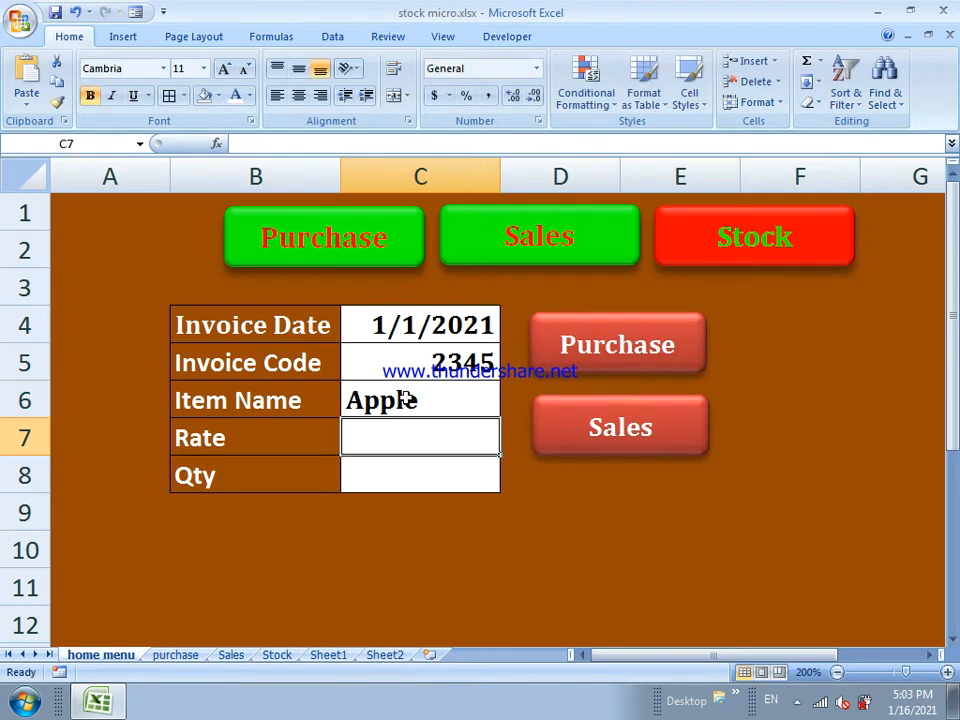
text(50)
key(Return)
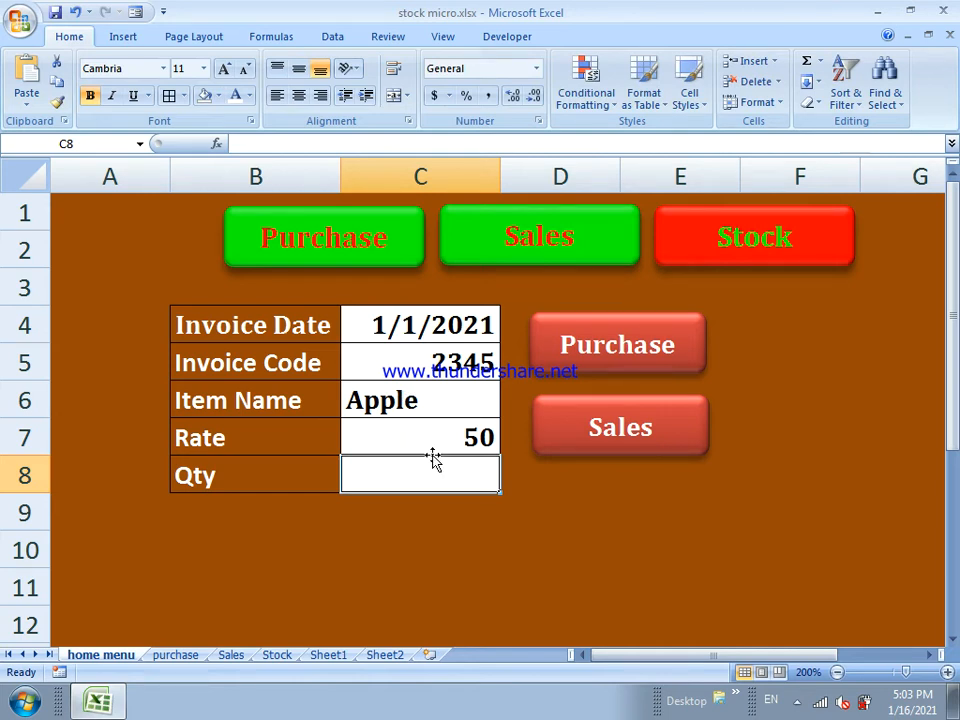
text(100)
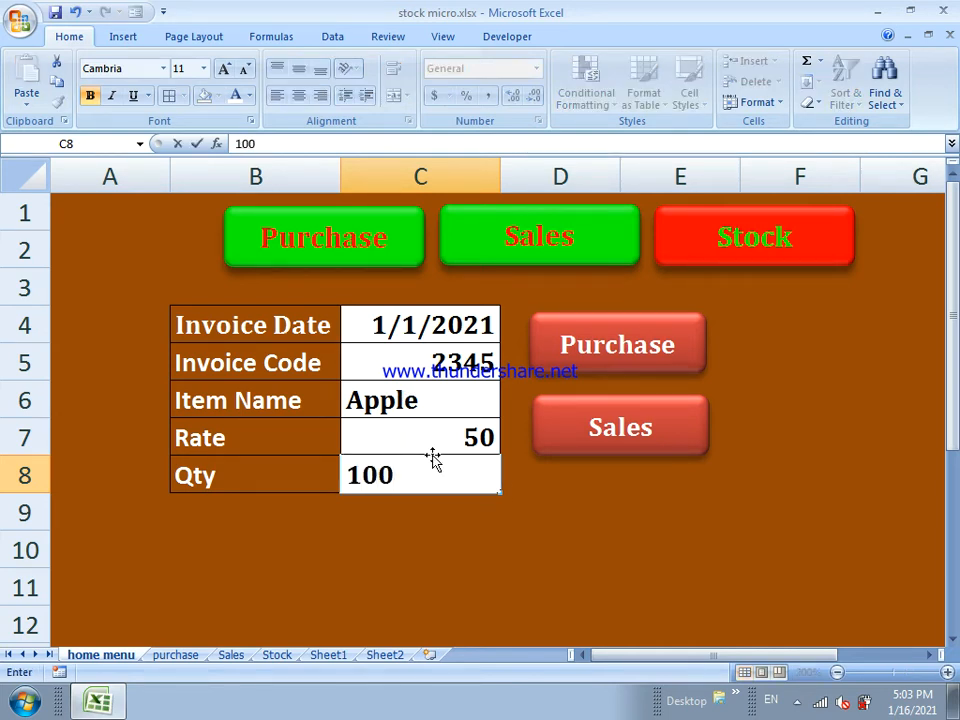
click(508, 522)
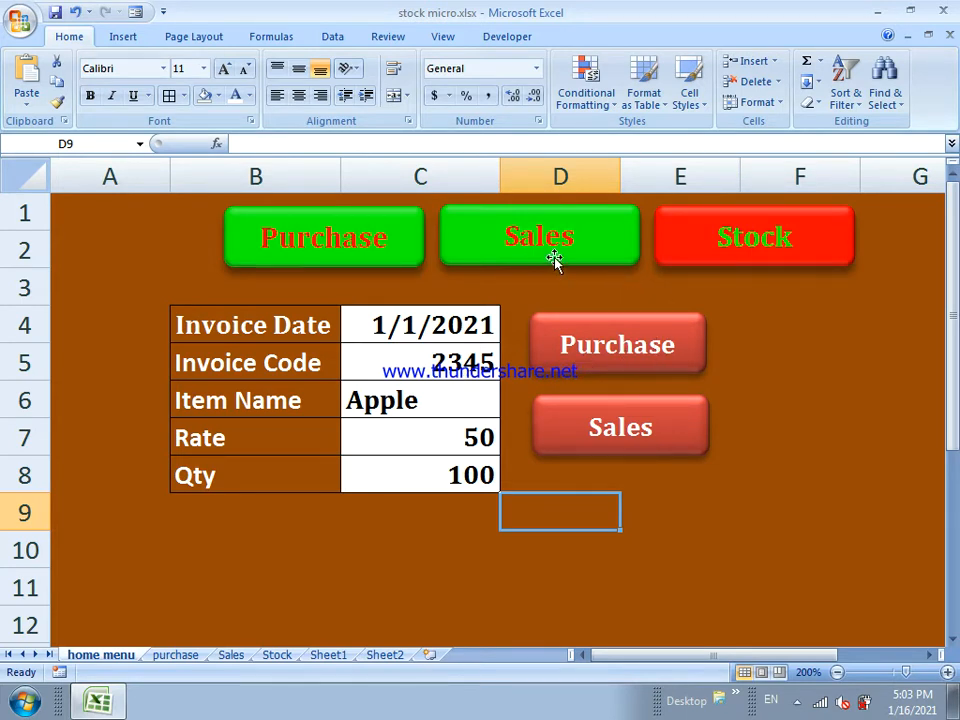
drag(476, 386, 484, 459)
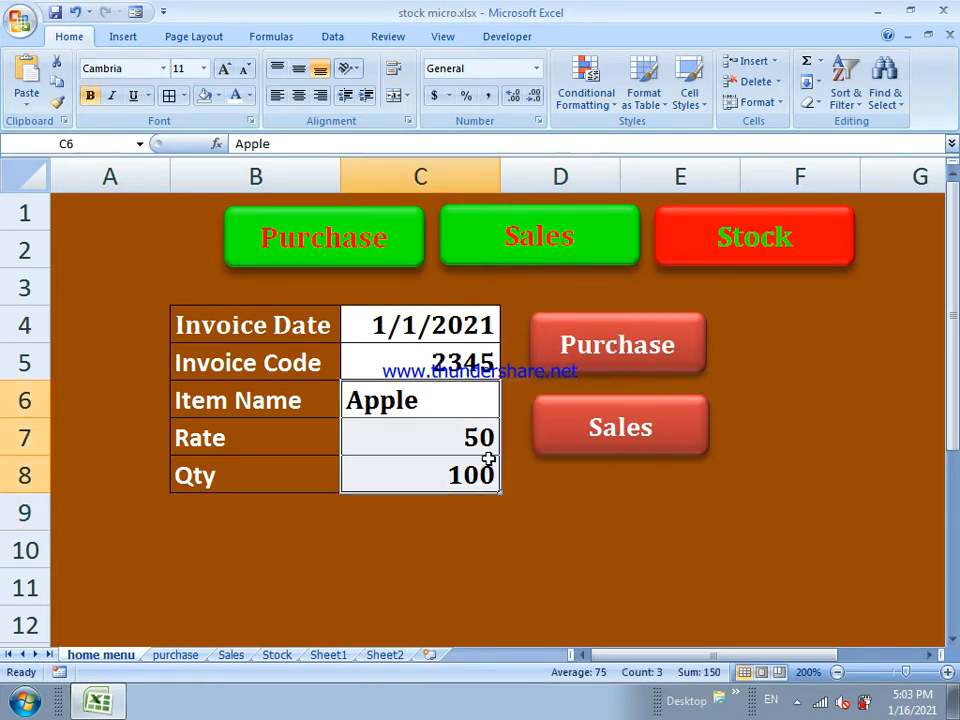
click(488, 459)
click(553, 497)
click(696, 516)
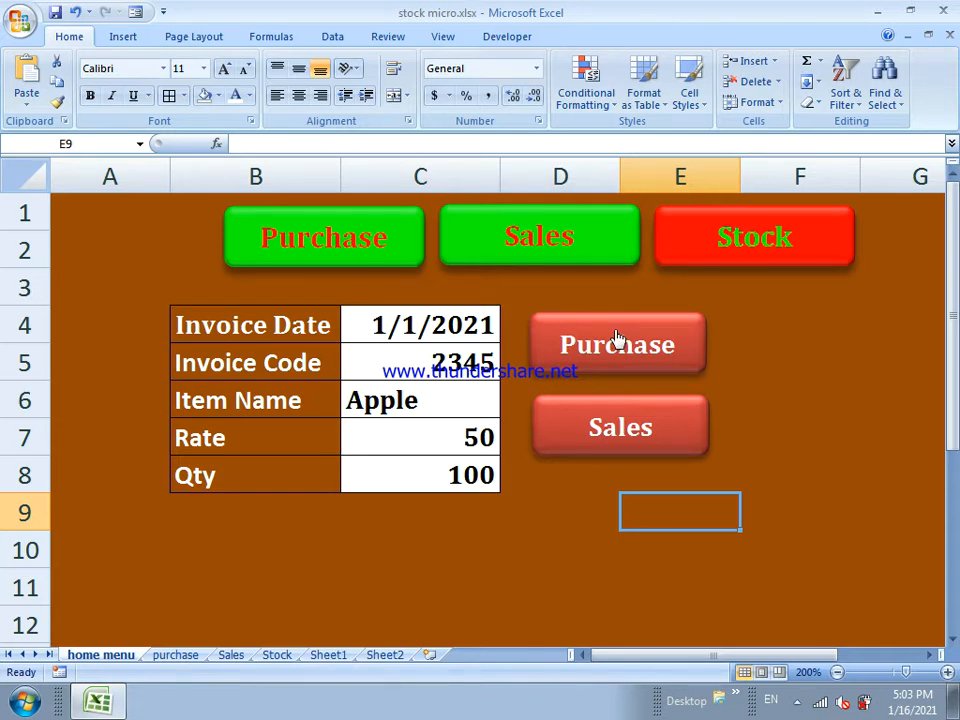
Start recording a macro named purchase, stored in this workbook
click(505, 38)
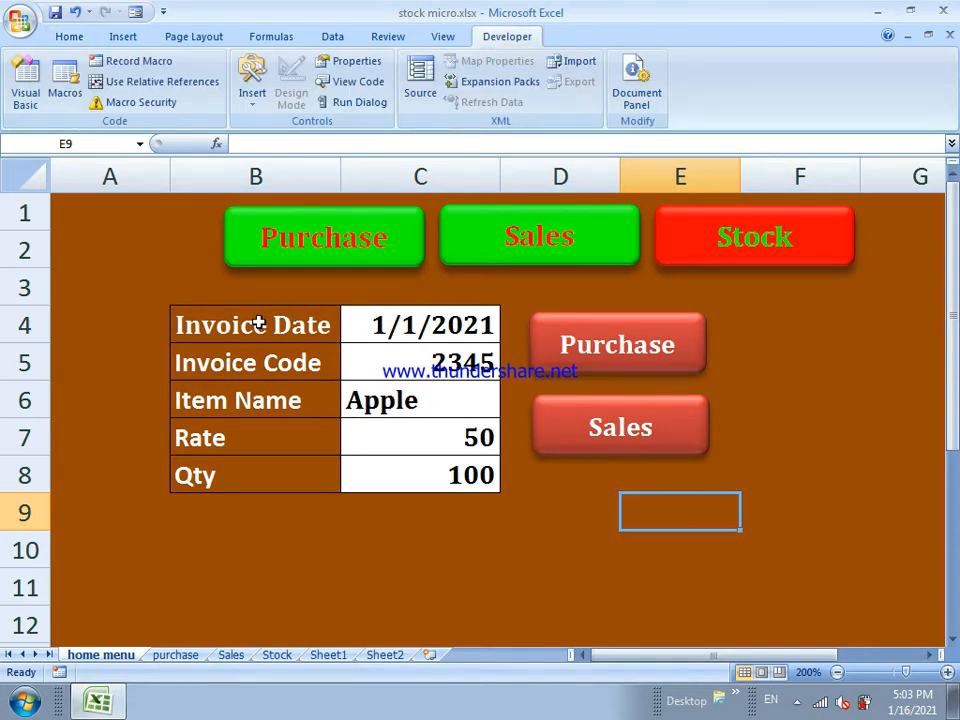
click(129, 68)
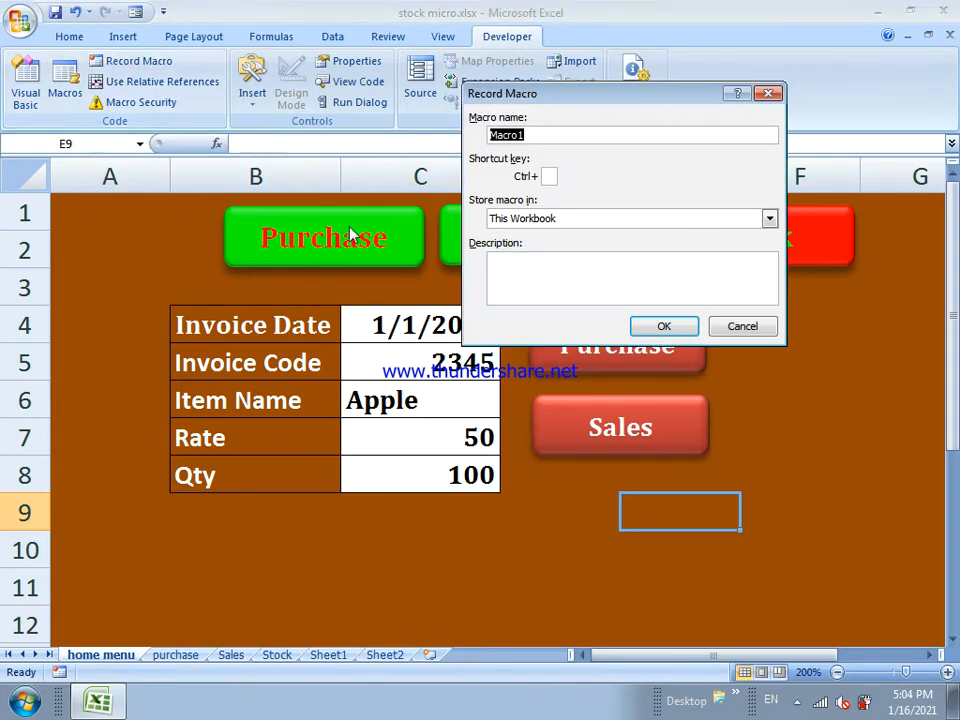
text(p)
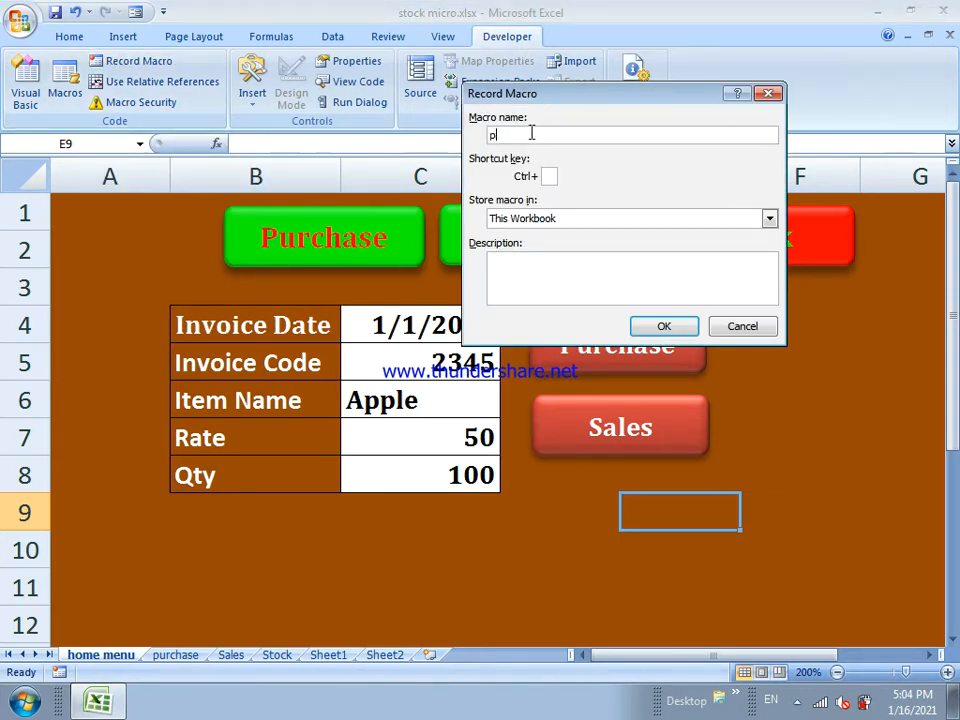
text(urchase)
click(661, 325)
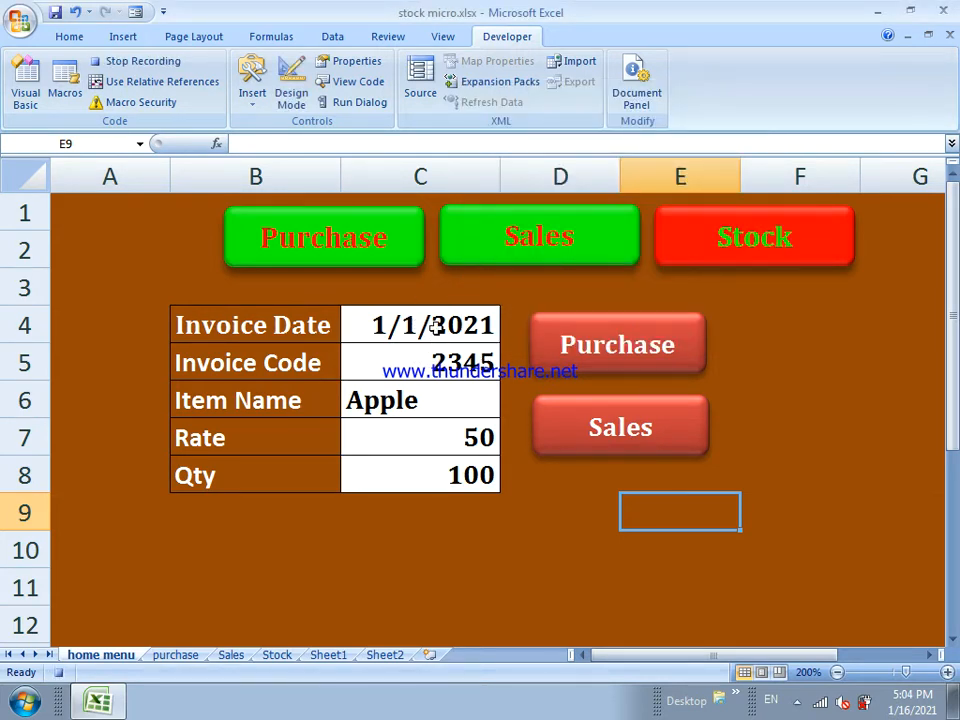
Copy the five entry form values in C4:C8, from invoice date to quantity
drag(436, 325, 435, 467)
click(435, 467)
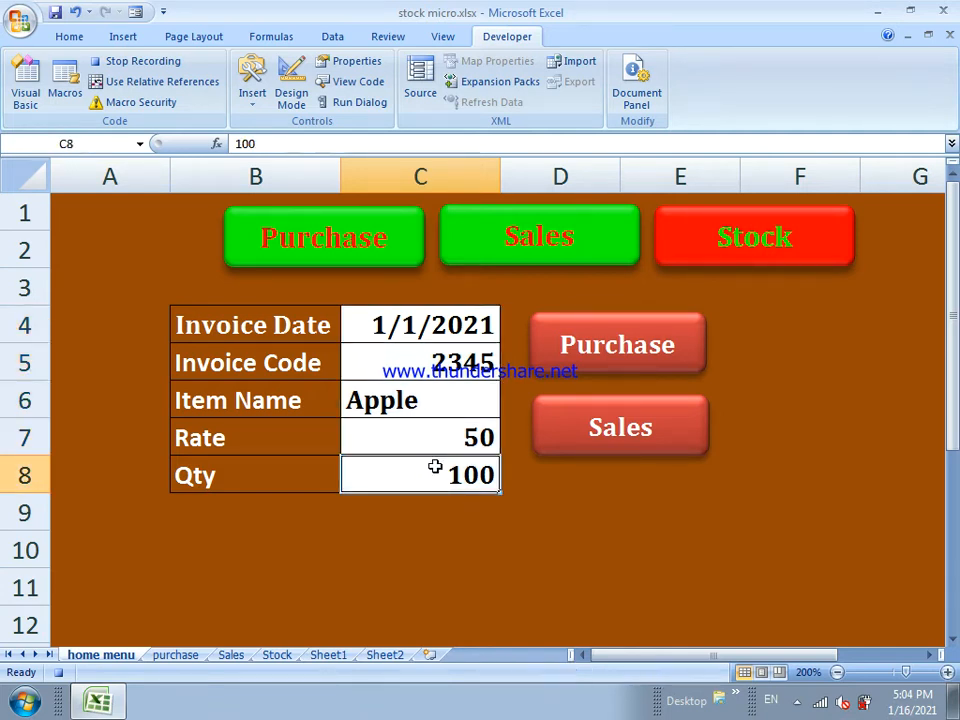
drag(426, 311, 435, 475)
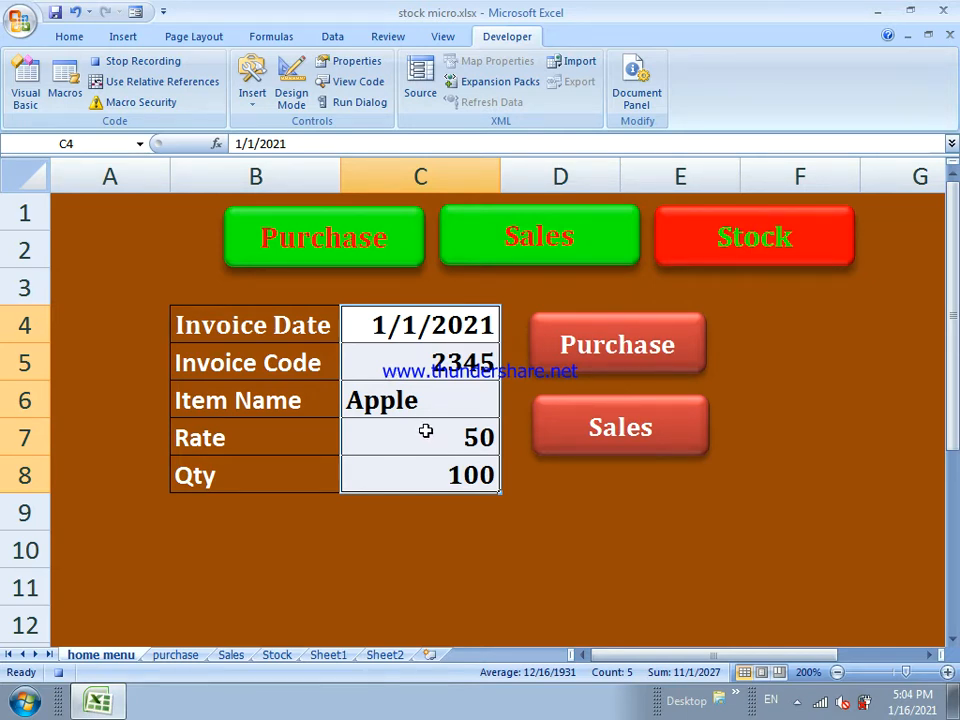
key(ctrl+c)
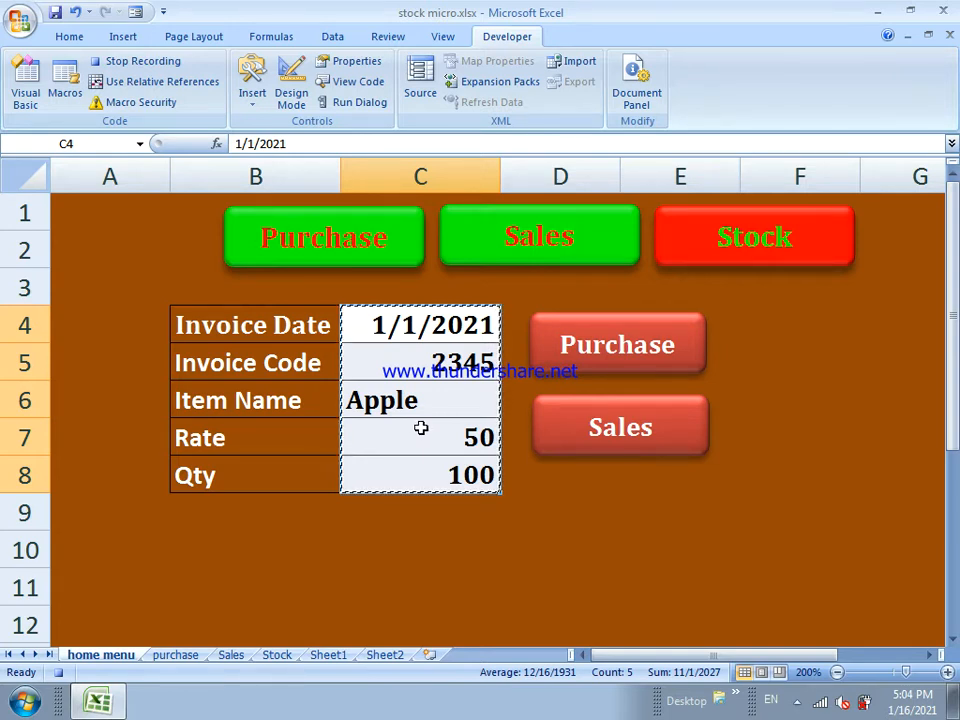
Paste the copied form values transposed into row 3 of the purchase sheet, starting at A3
click(177, 655)
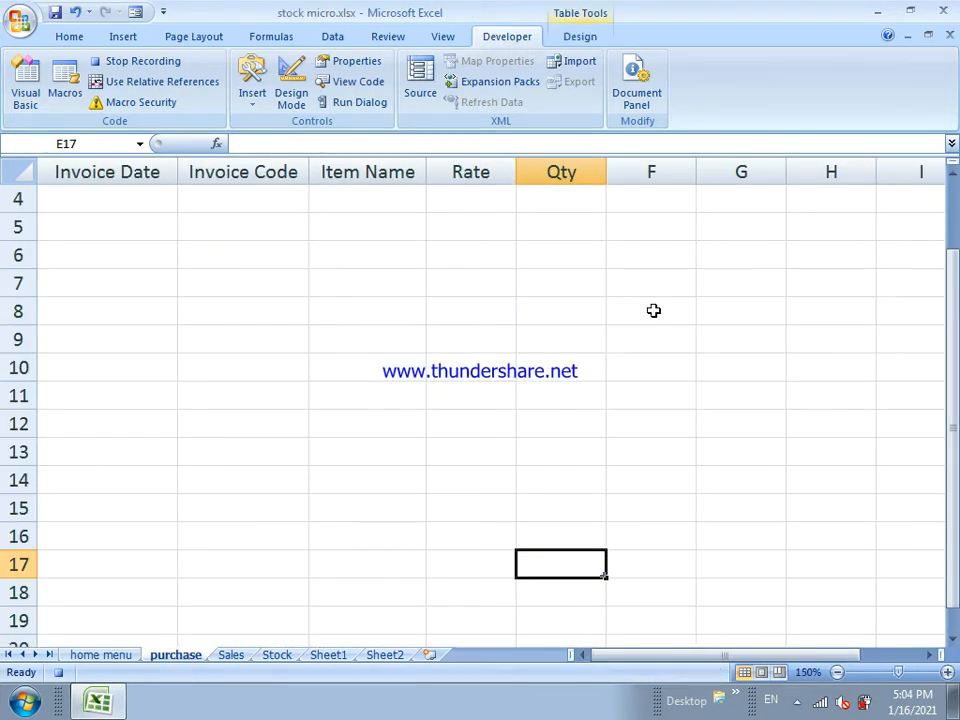
drag(953, 292, 949, 208)
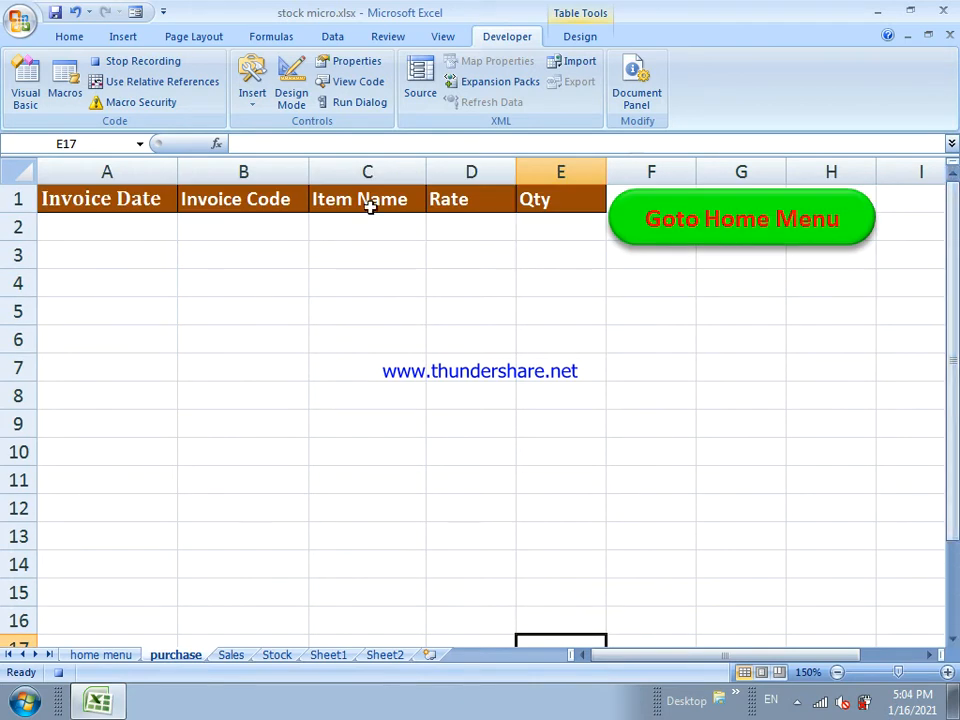
click(64, 258)
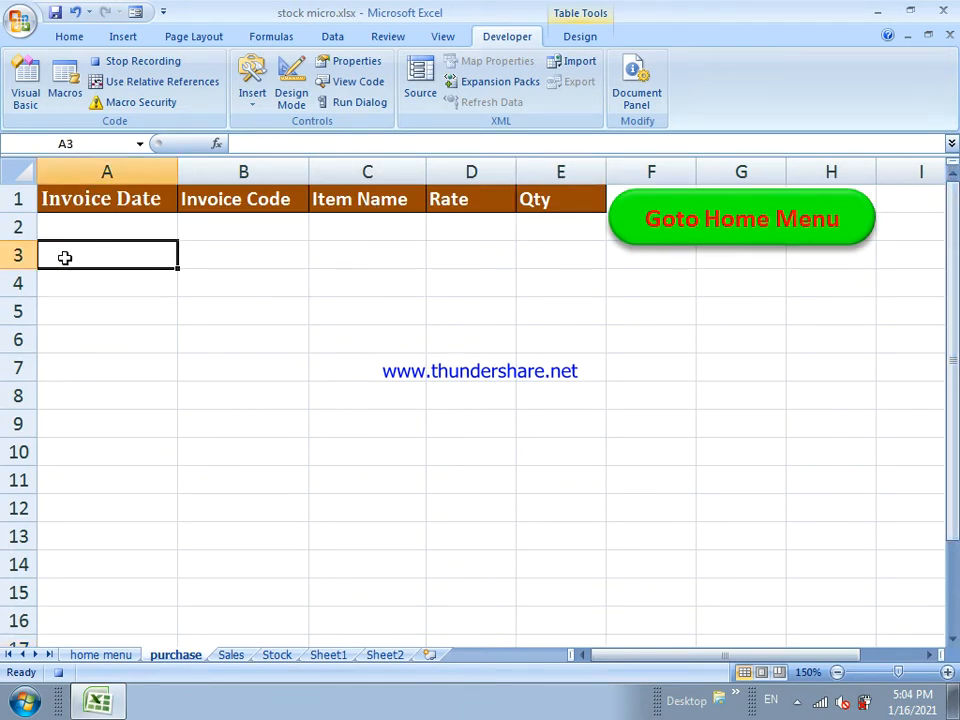
right_click(64, 258)
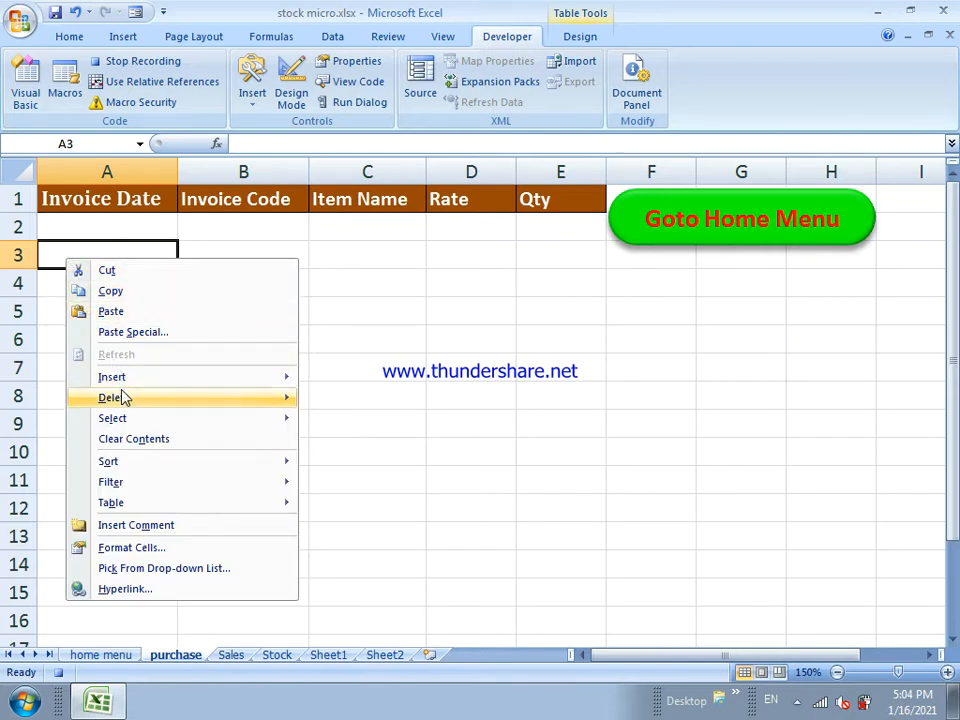
click(133, 333)
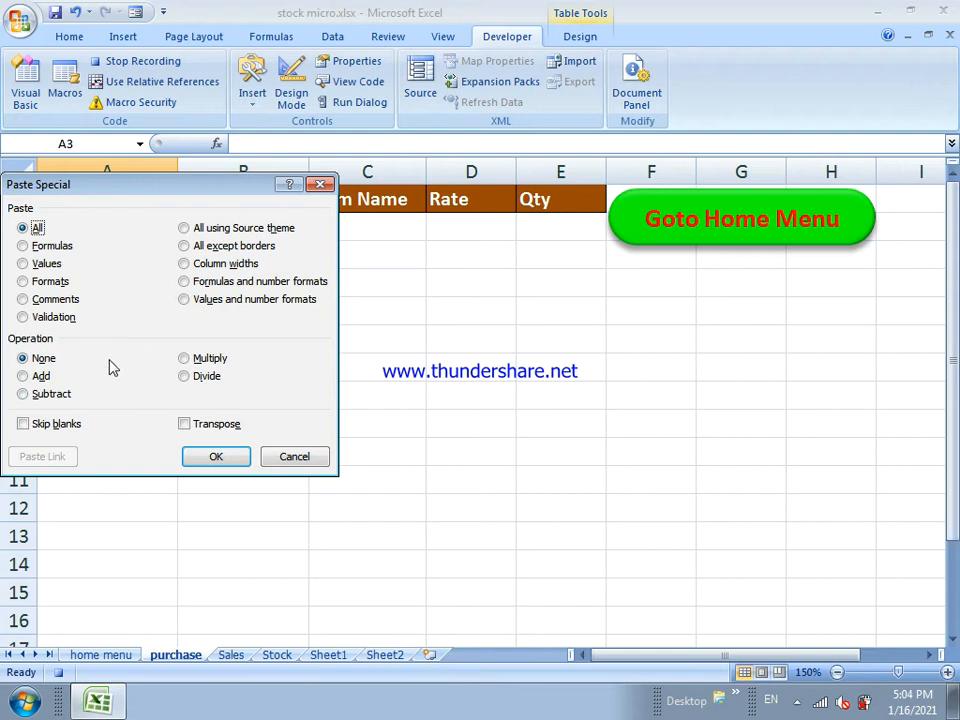
click(186, 425)
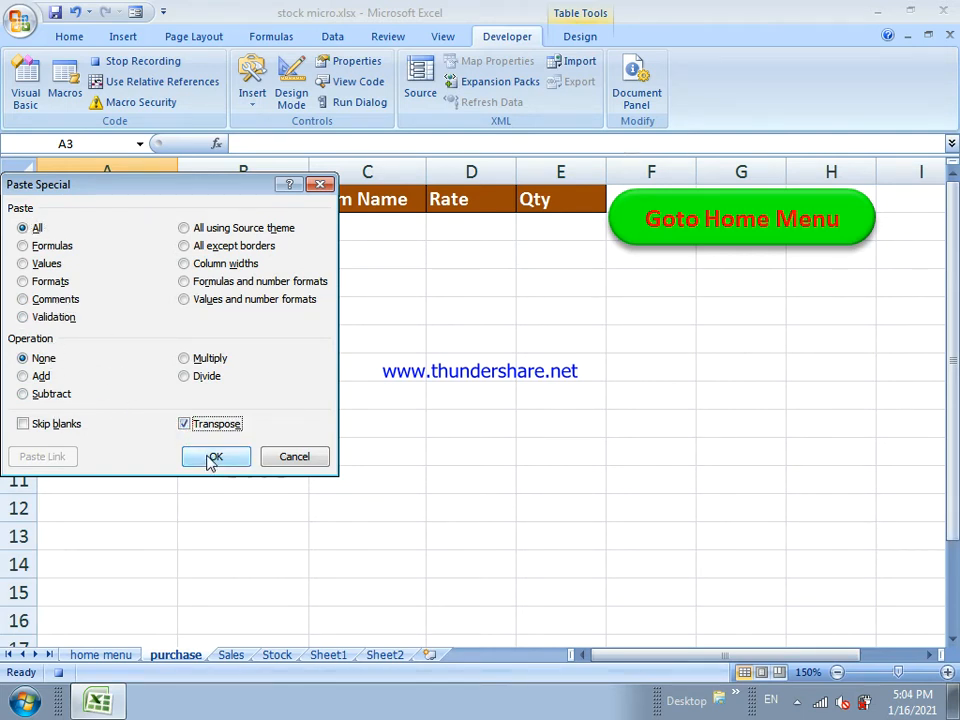
click(212, 457)
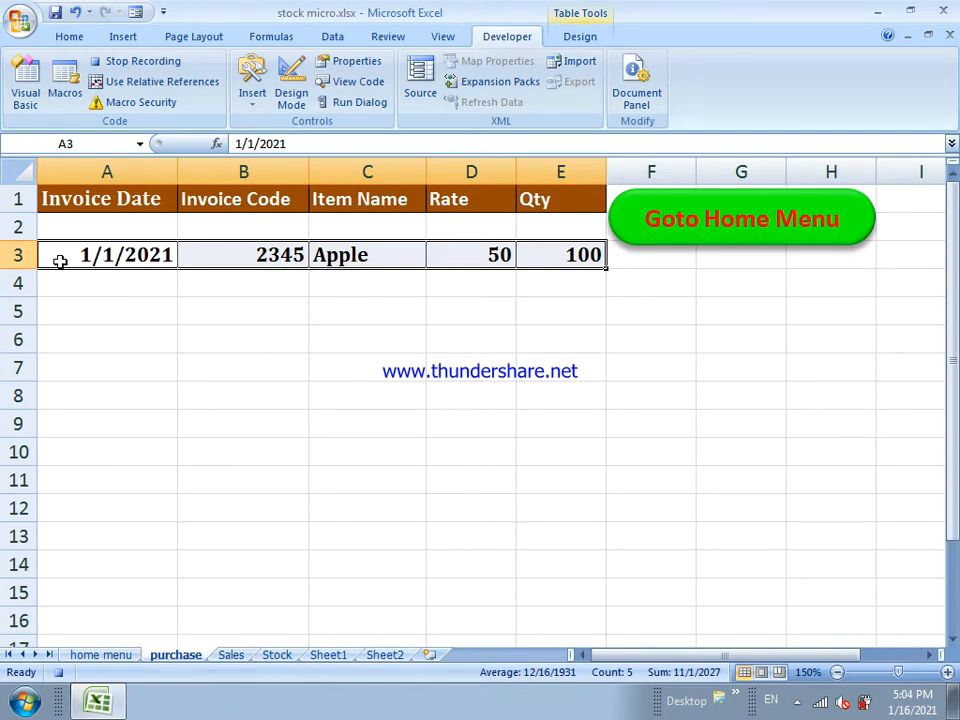
Insert a blank row at row 3 of the purchase sheet, above the pasted record, and deselect it
click(15, 254)
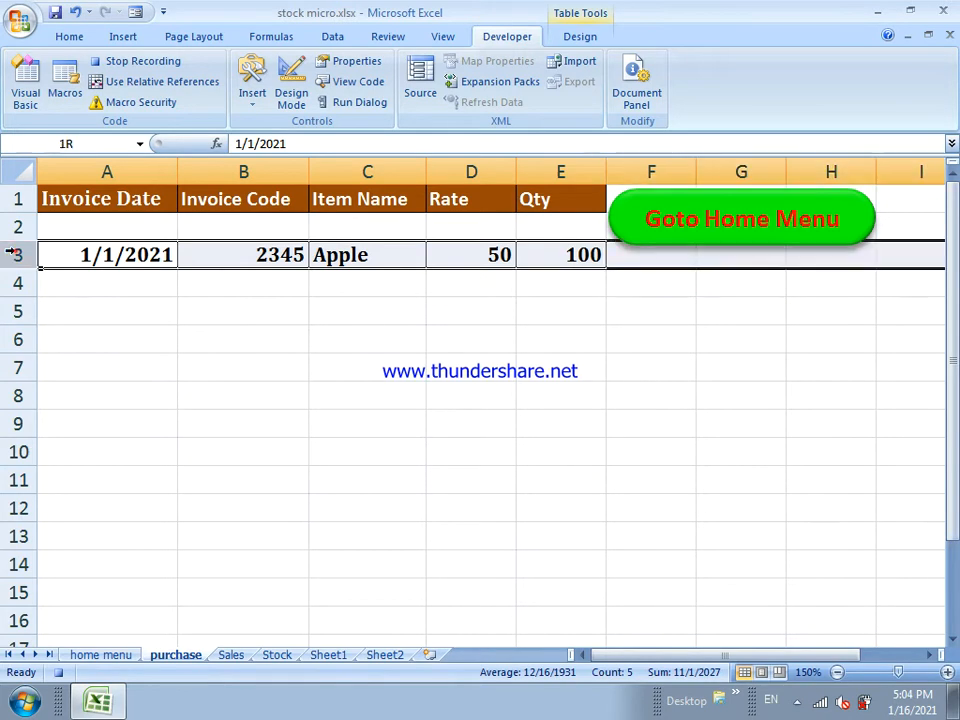
right_click(18, 256)
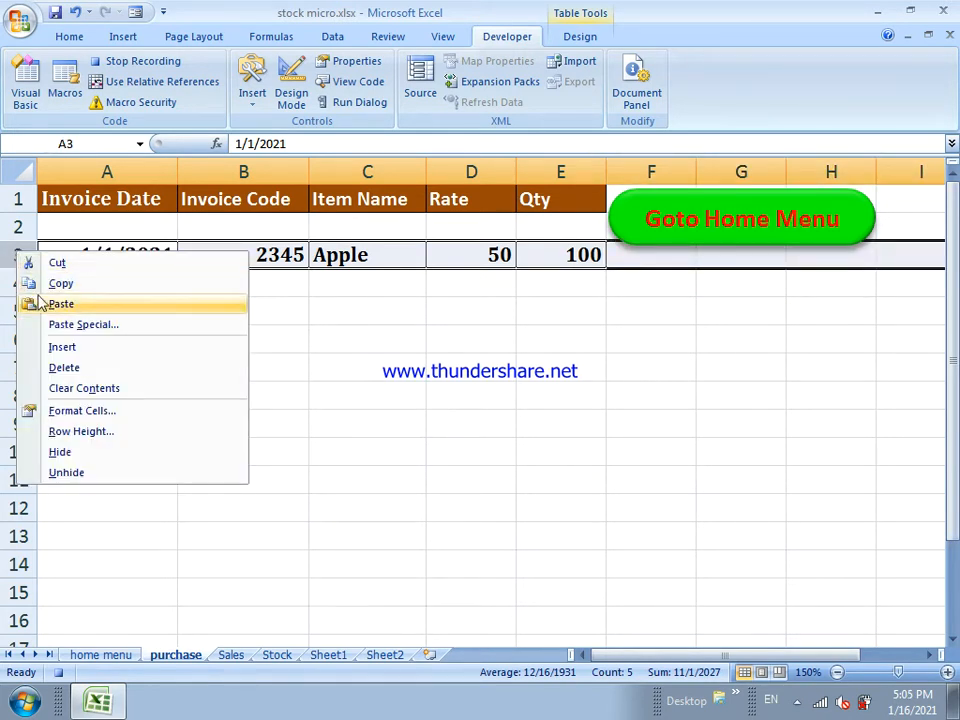
click(62, 346)
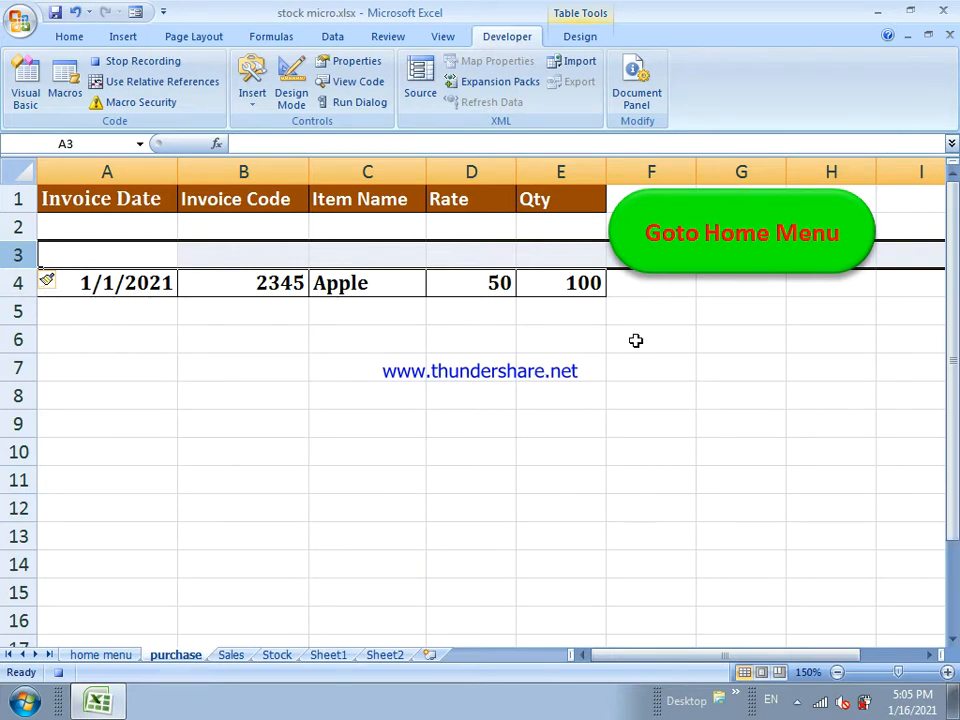
click(677, 320)
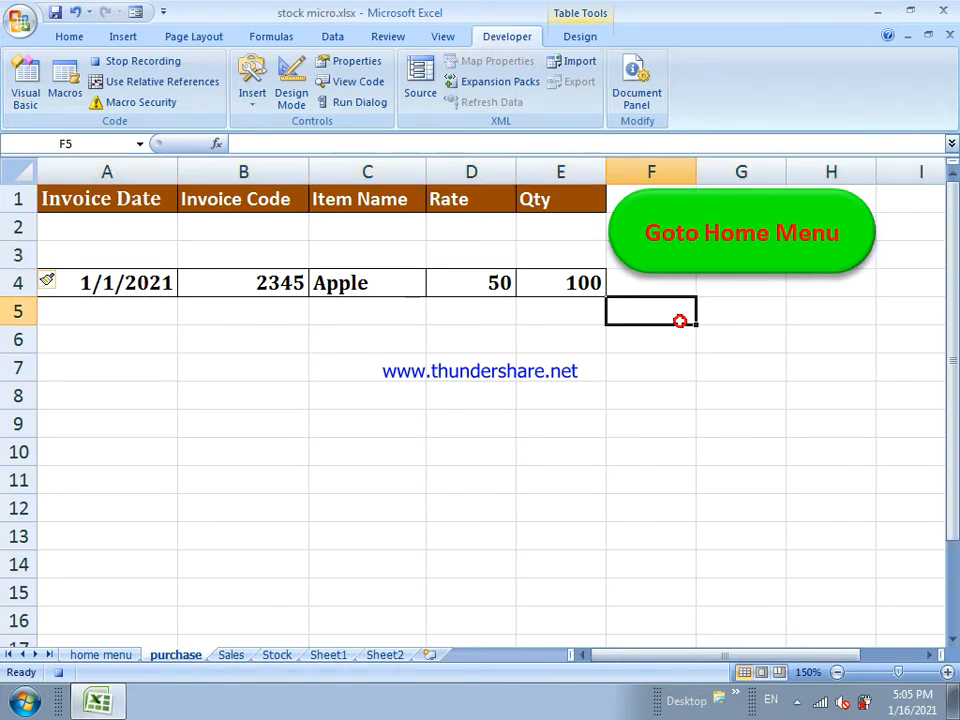
Clear the entry form values in C4:C8 on the home menu sheet, select C4, and stop recording the macro
click(95, 656)
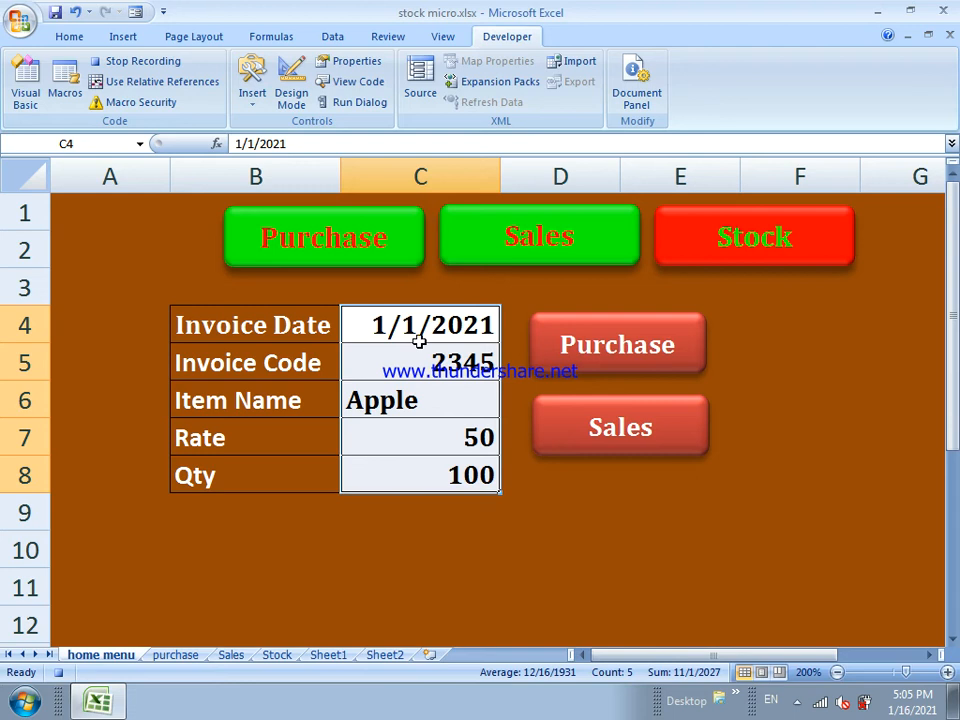
key(Delete)
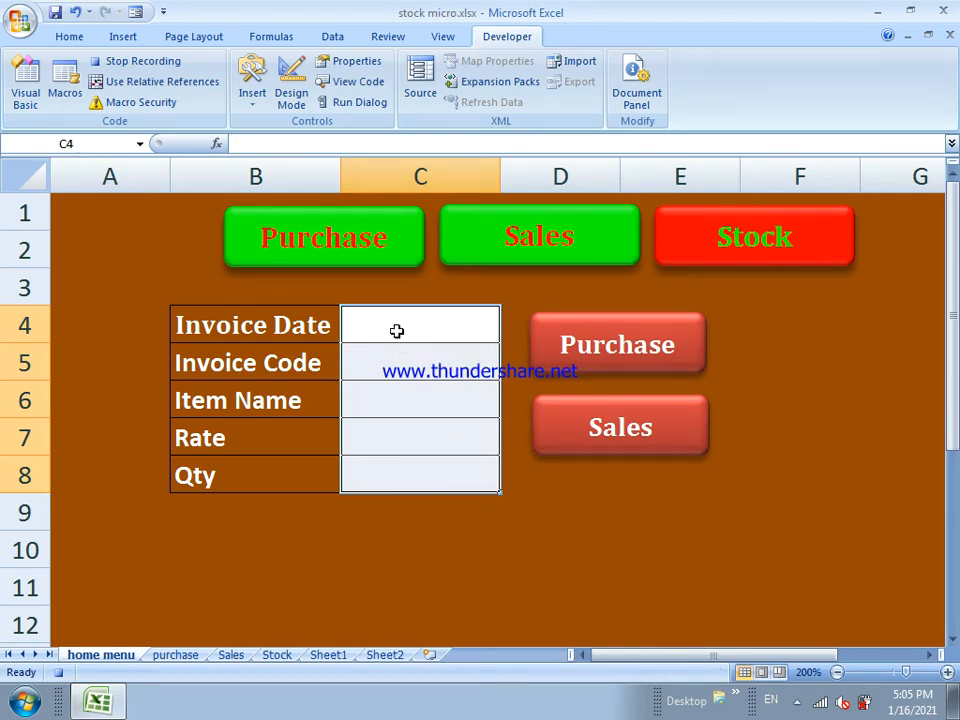
click(419, 334)
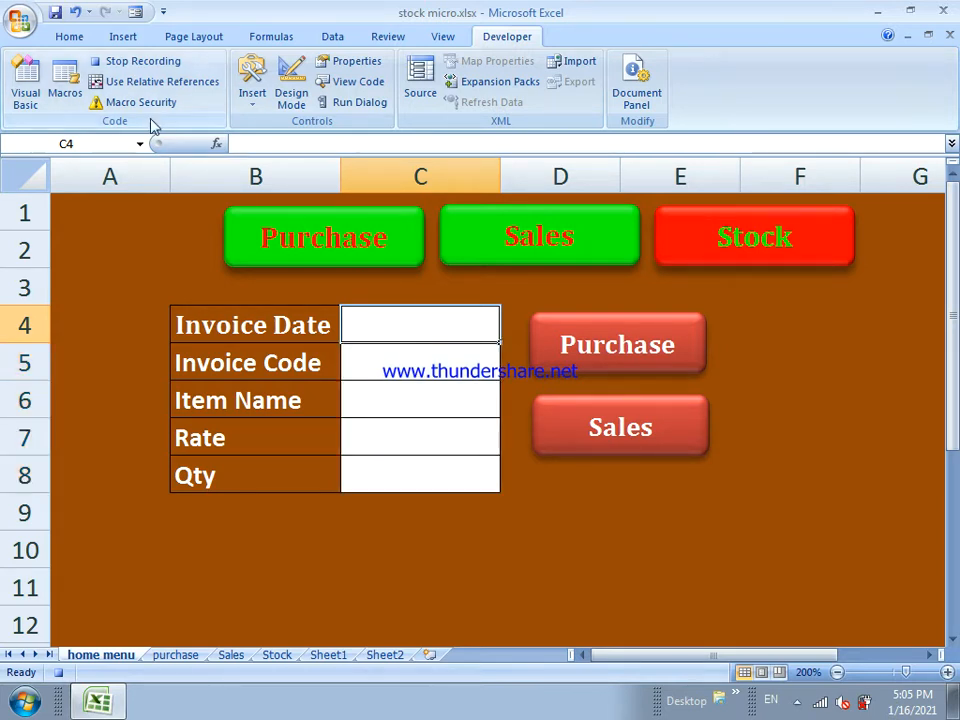
click(136, 64)
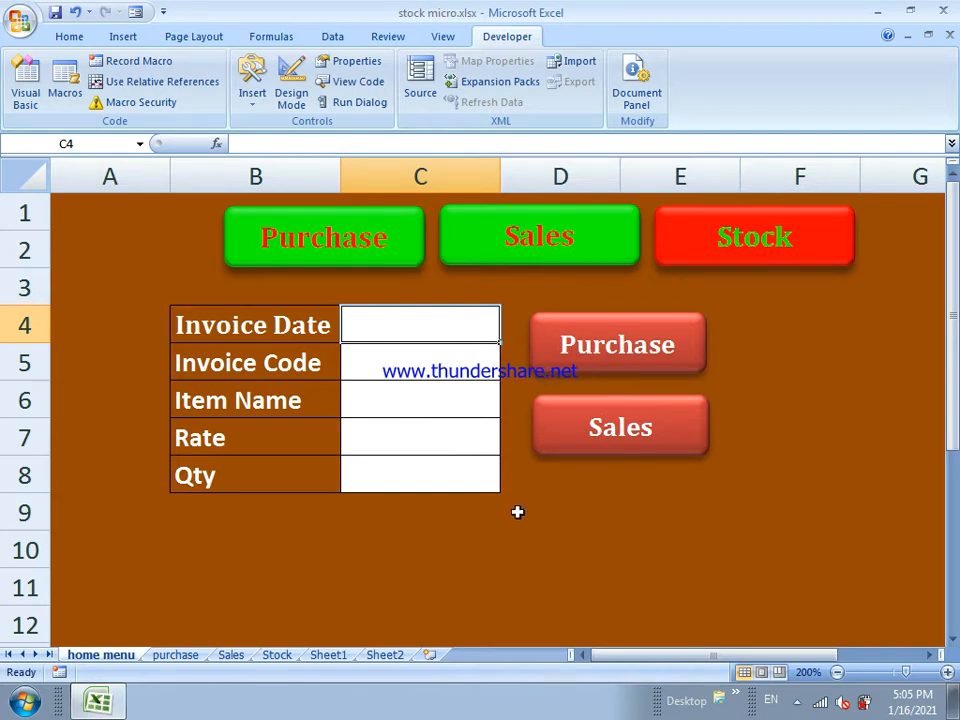
Assign the purchase macro to the red Purchase button beside the entry form
right_click(590, 352)
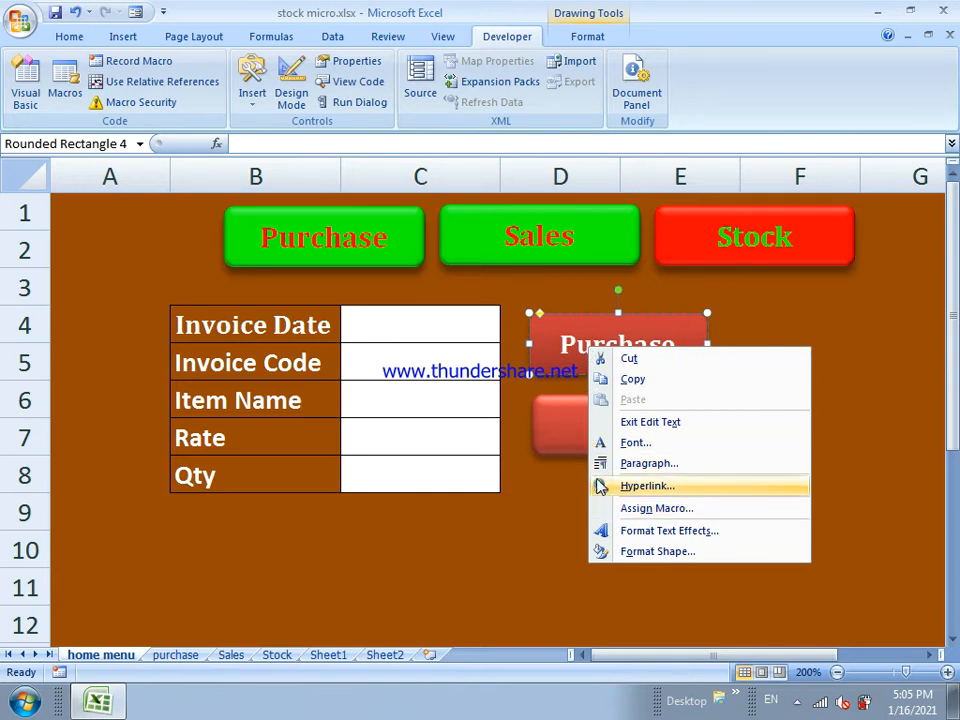
key(Escape)
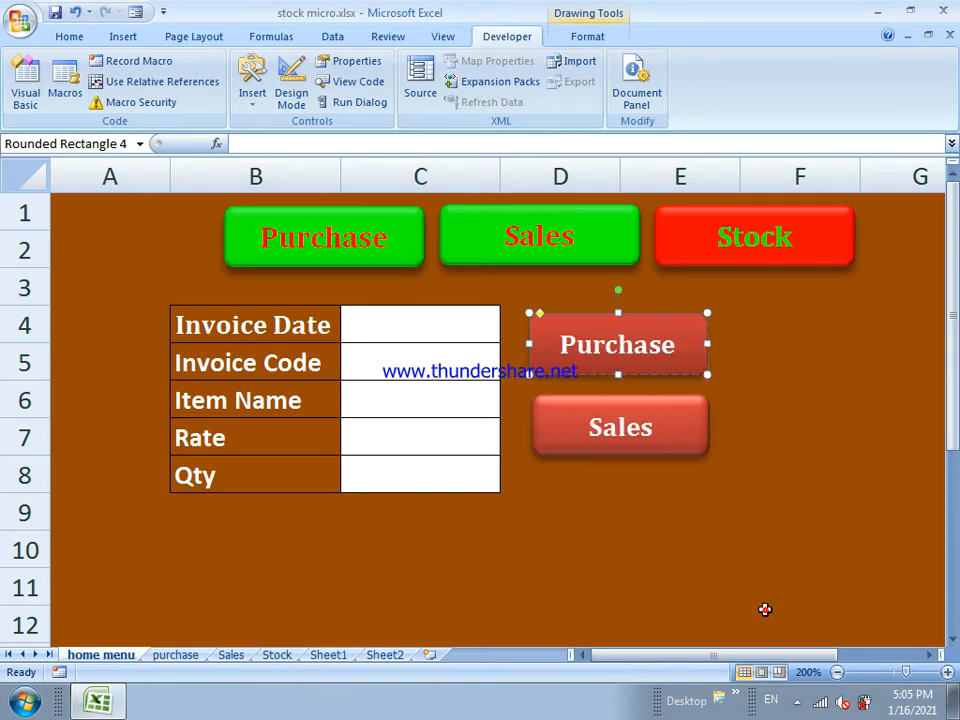
click(767, 383)
click(702, 354)
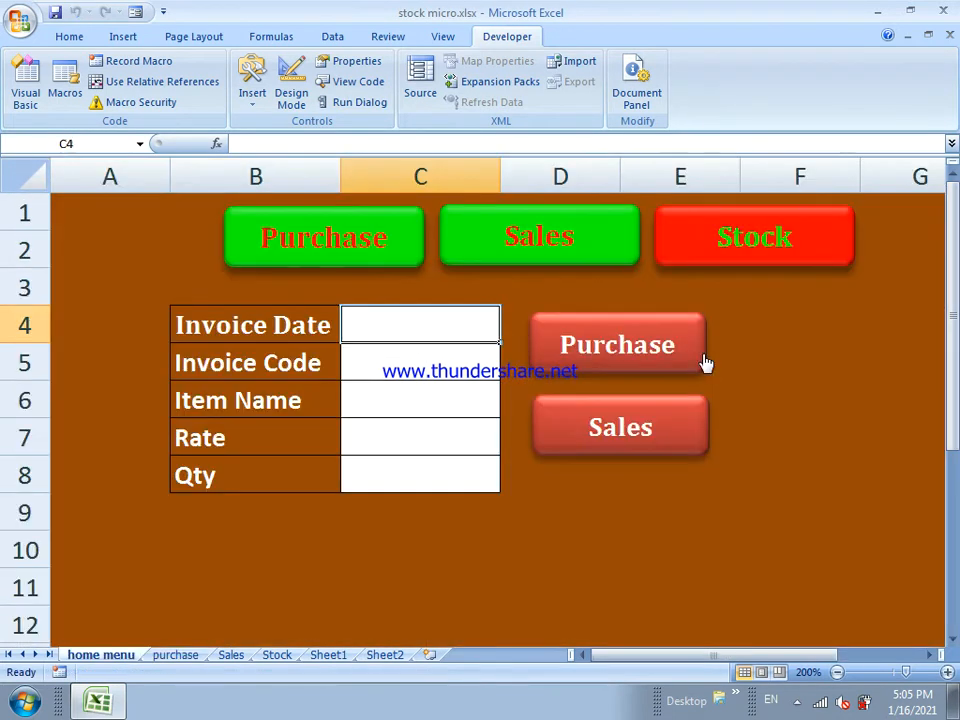
right_click(706, 362)
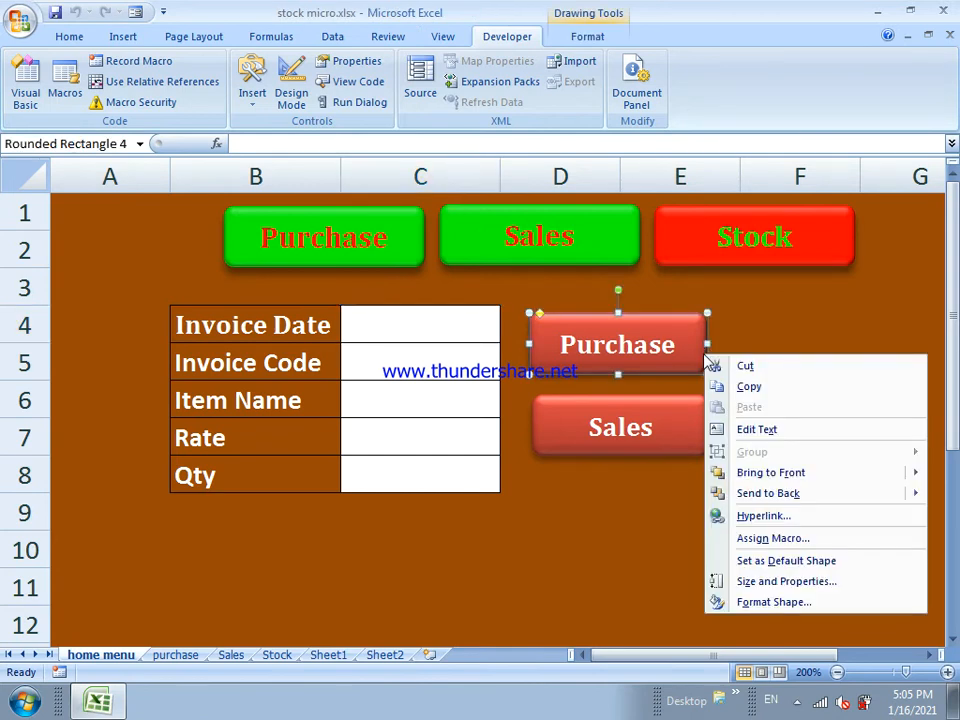
click(748, 540)
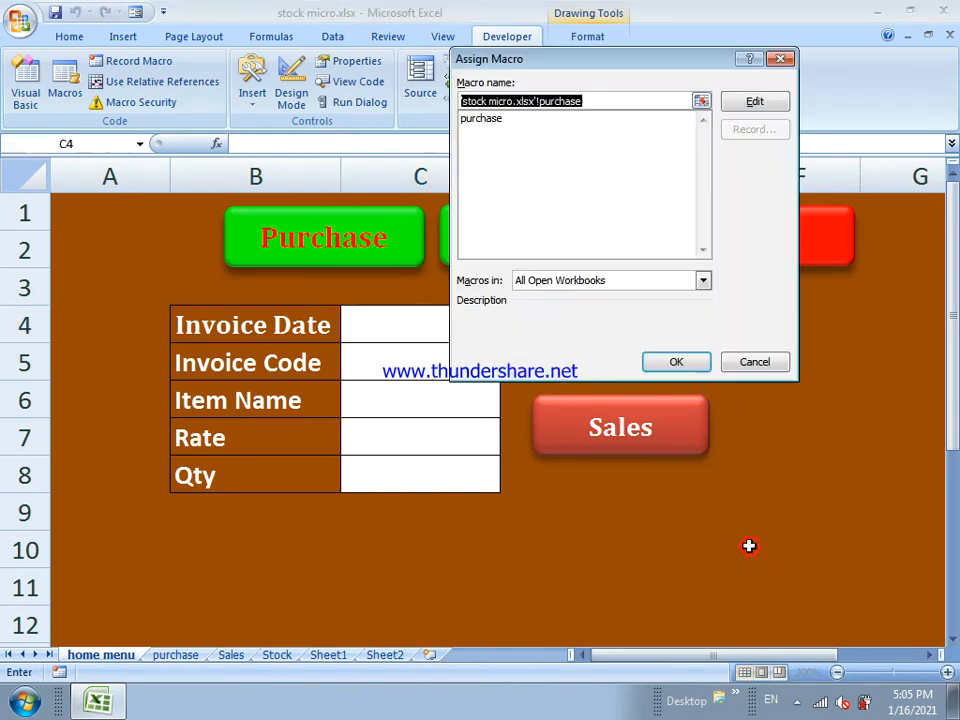
click(486, 119)
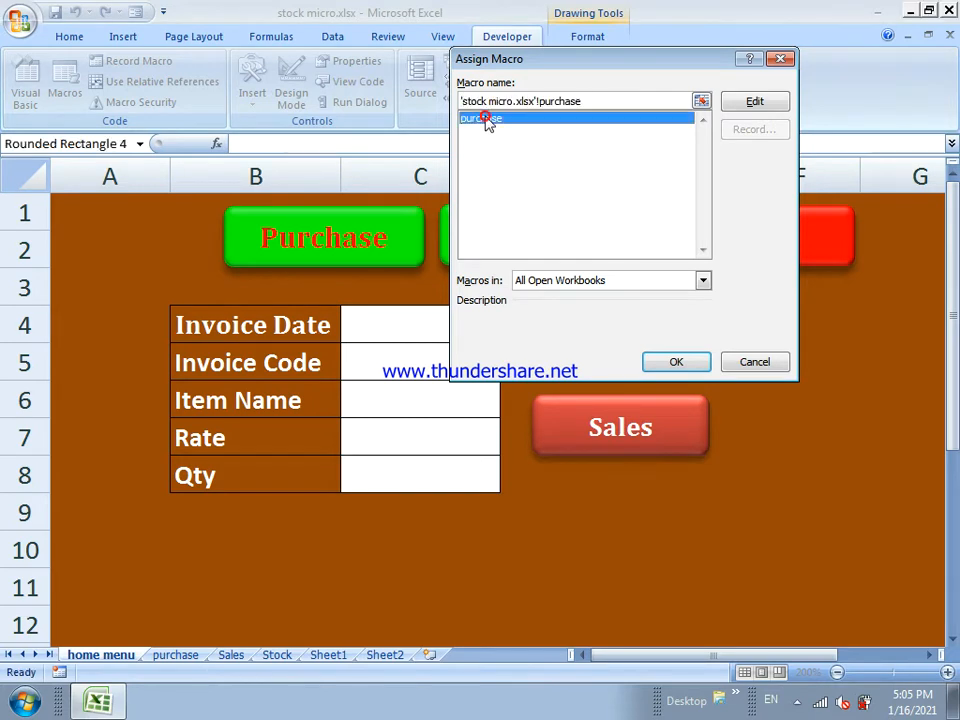
click(673, 362)
click(426, 425)
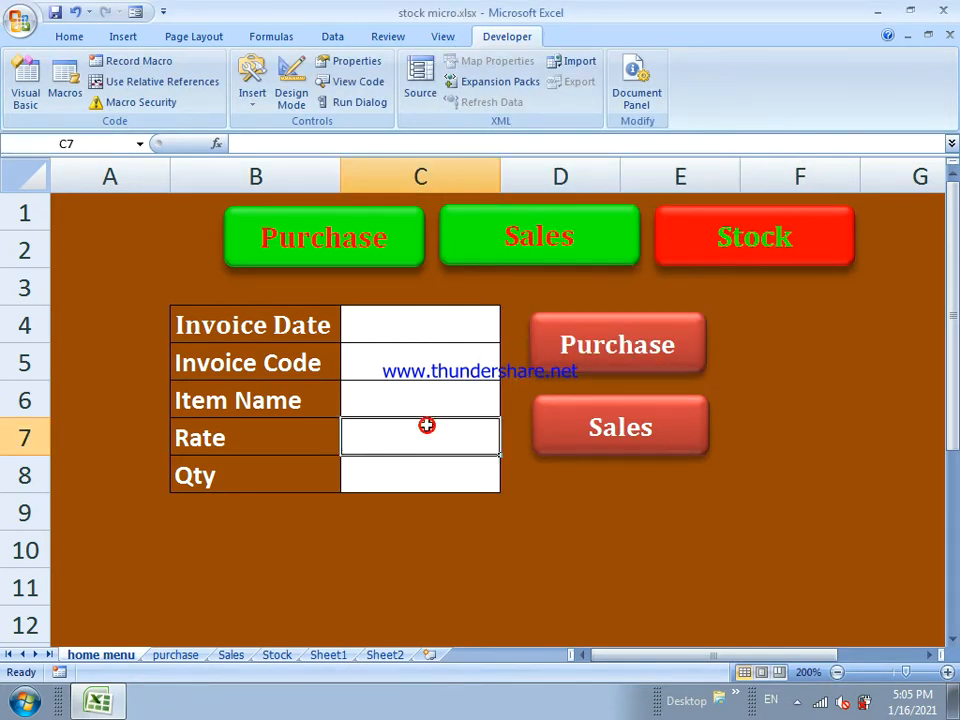
Enter invoice date 1/2/2021 and invoice code 4567 in C4 and C5 of the entry form
click(407, 322)
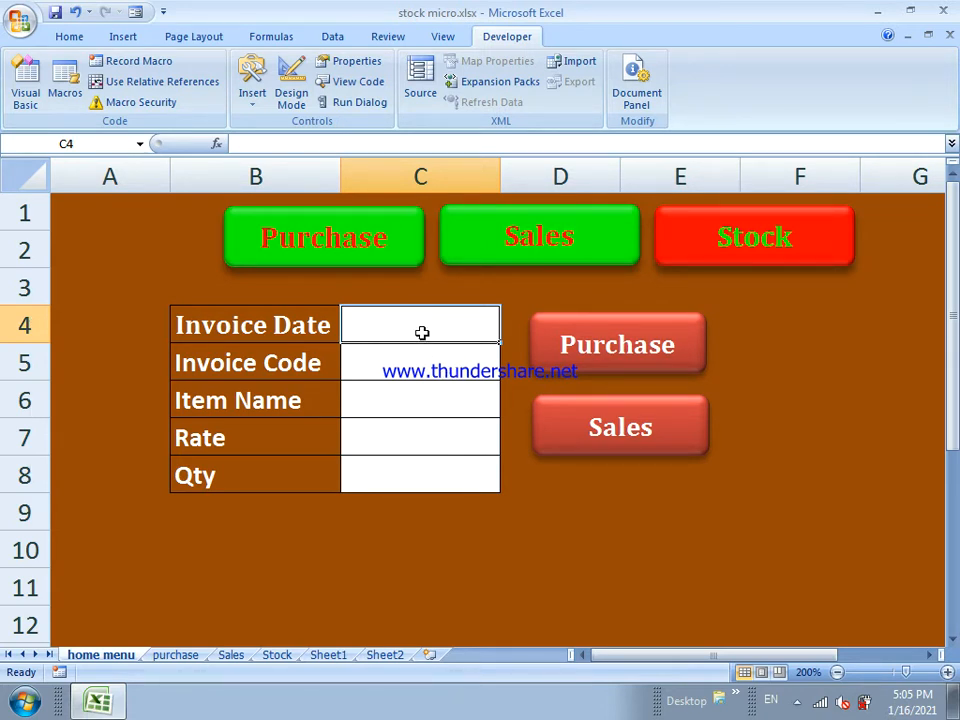
text(1)
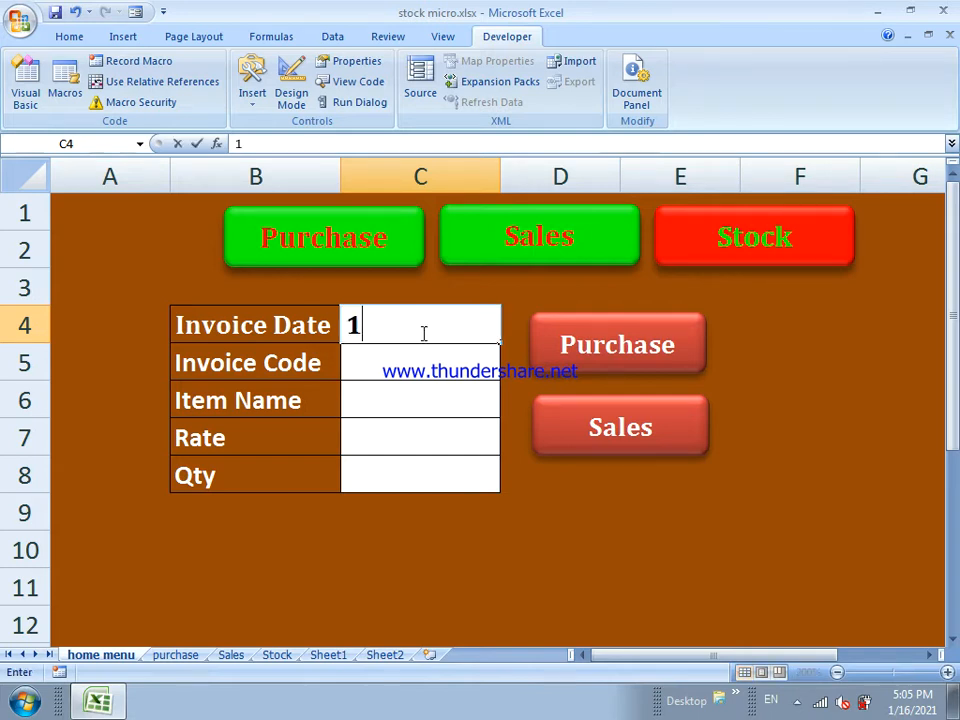
text(/2/2021)
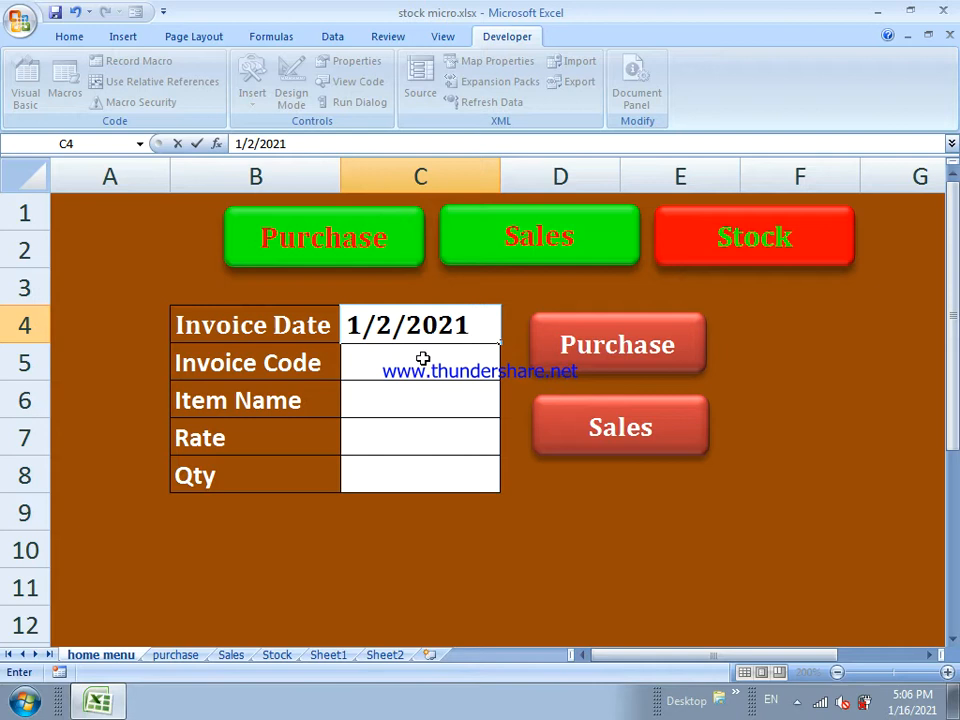
key(Return)
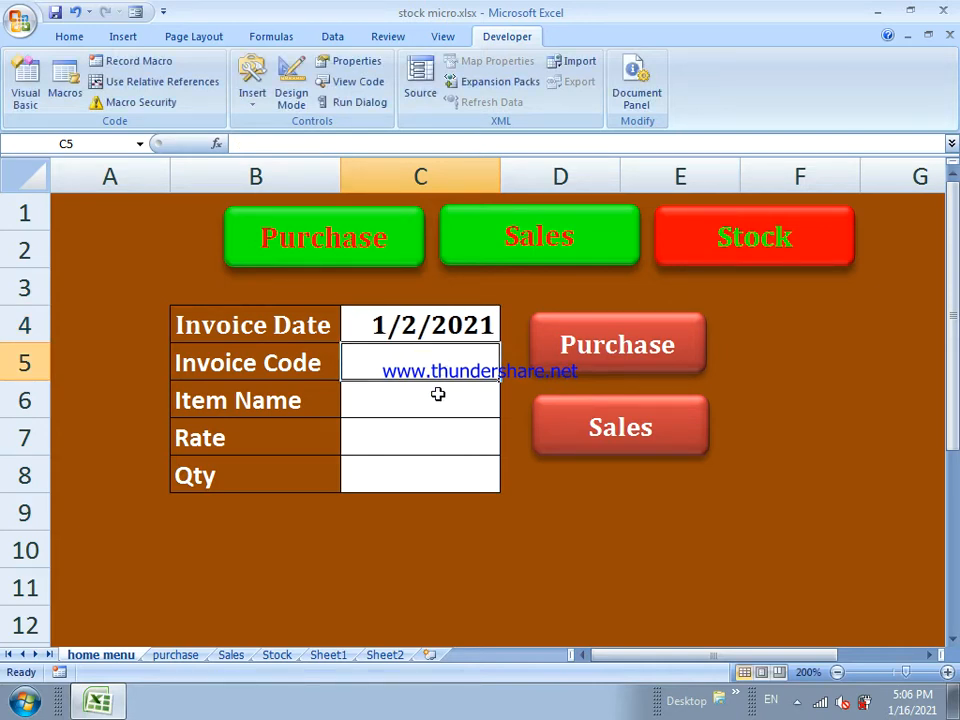
text(4567)
Fill in the rest of the form with item name Mango, rate 110 and quantity 20
click(425, 397)
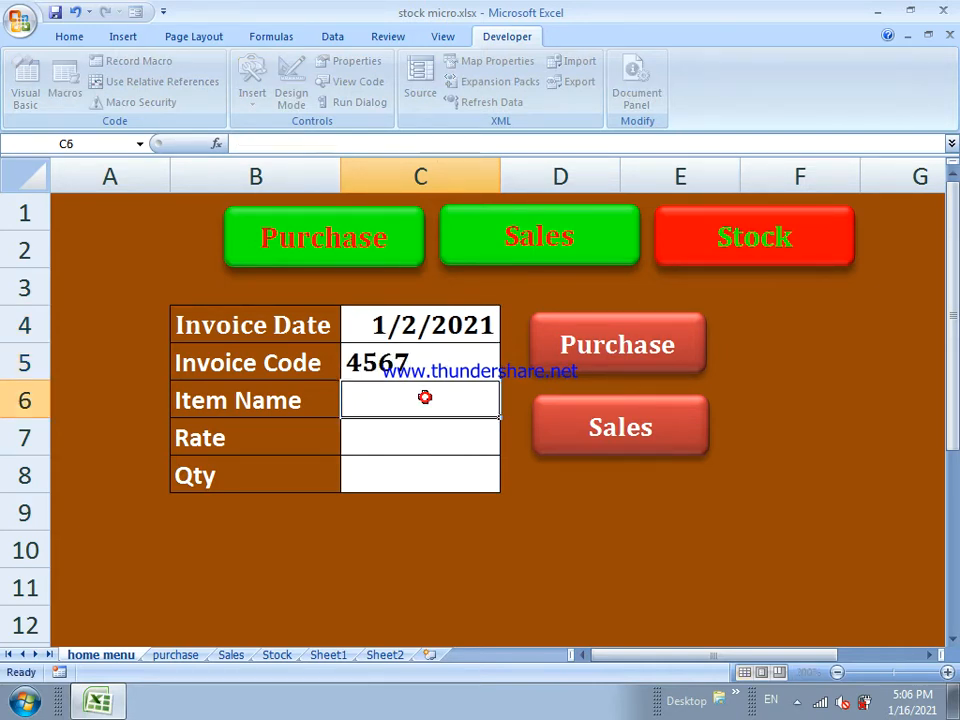
text(Mano)
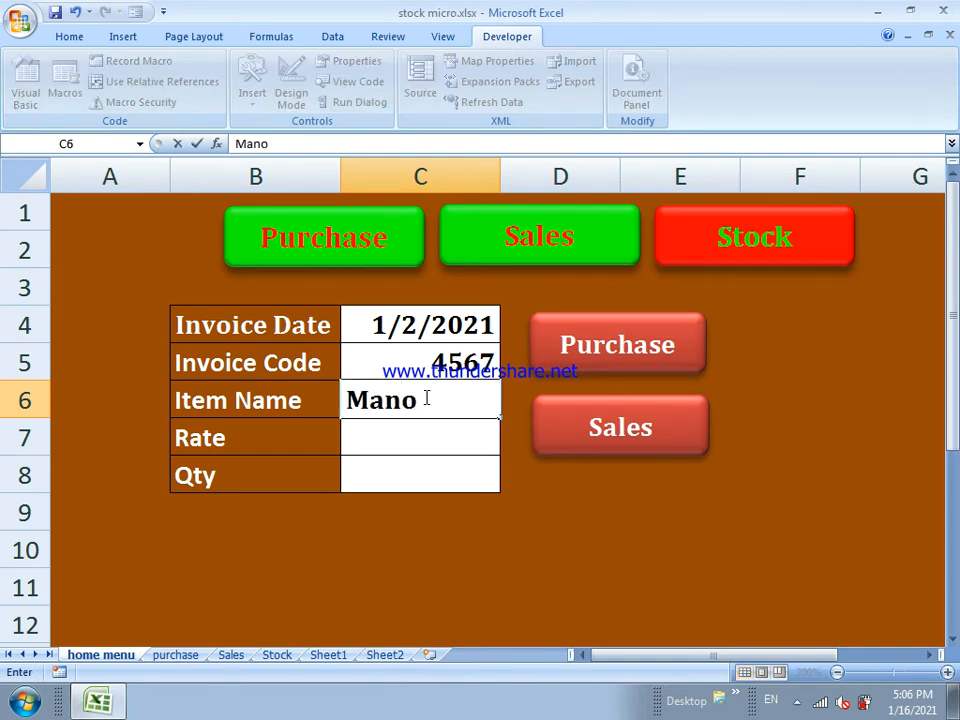
key(BackSpace)
text(go)
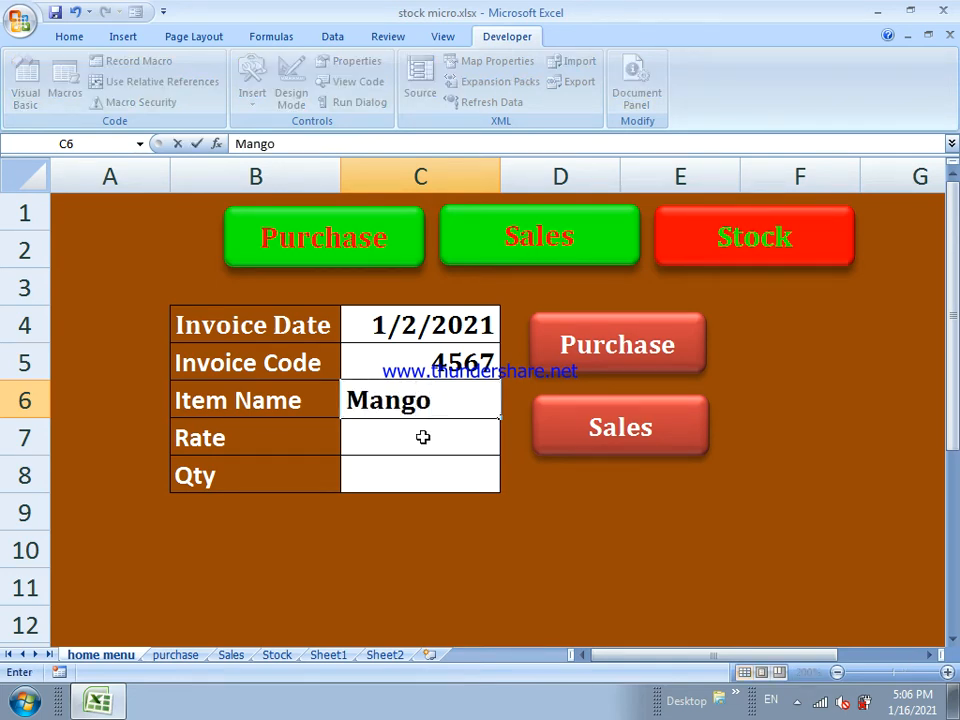
click(423, 437)
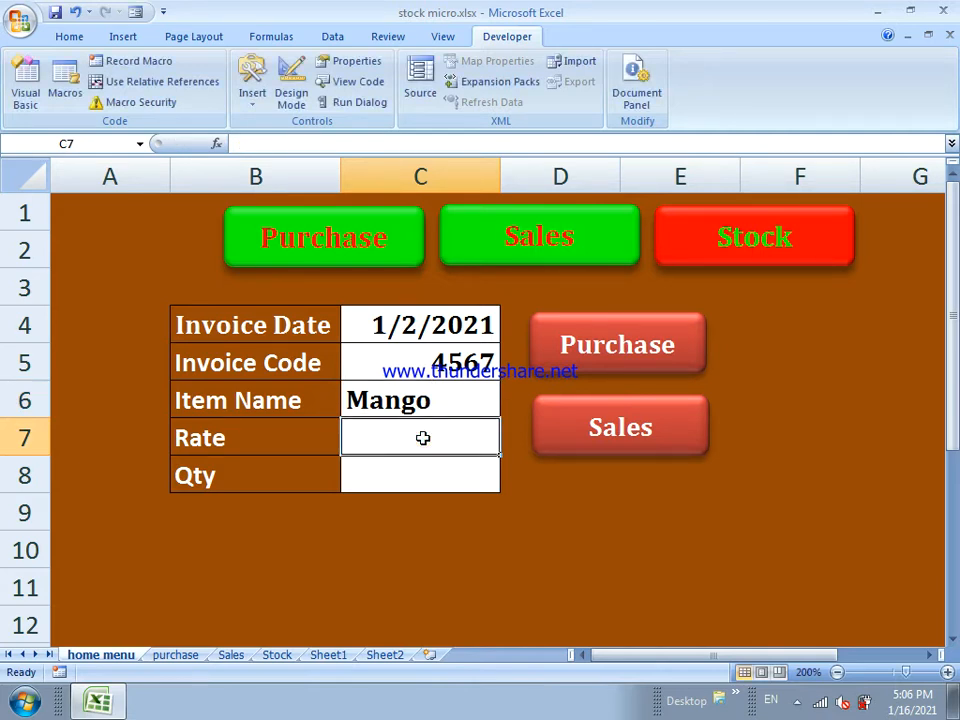
text(110)
key(Return)
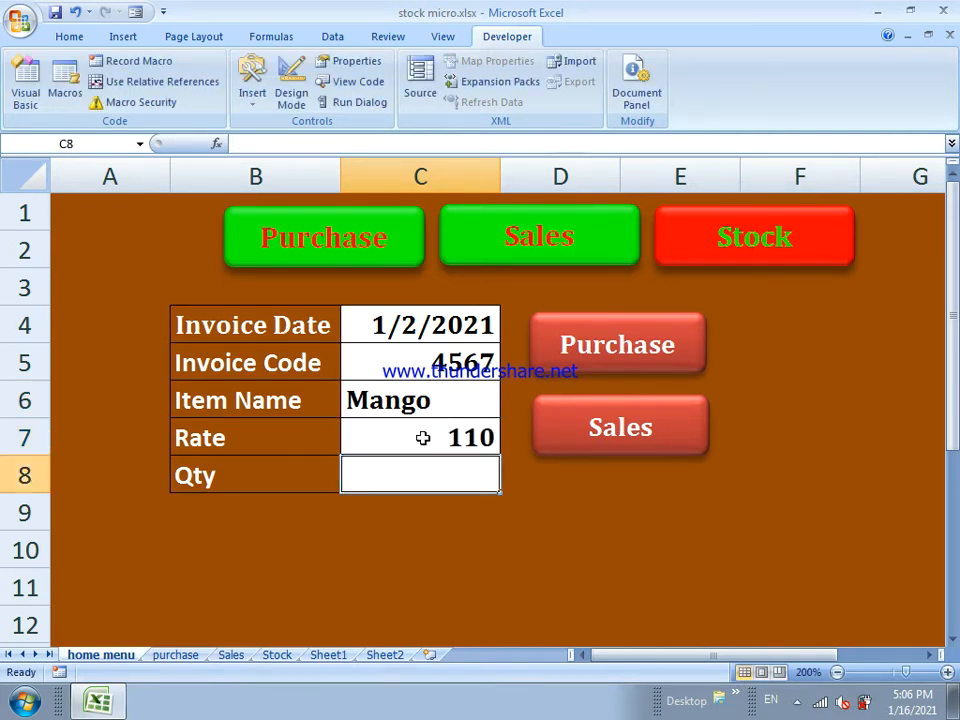
text(20)
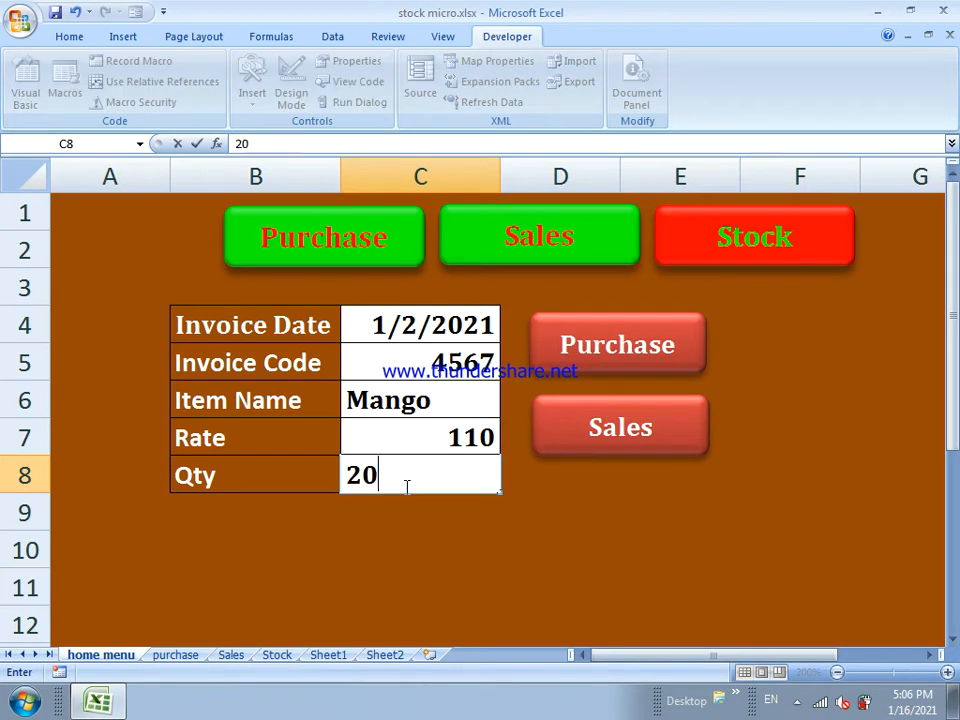
click(469, 541)
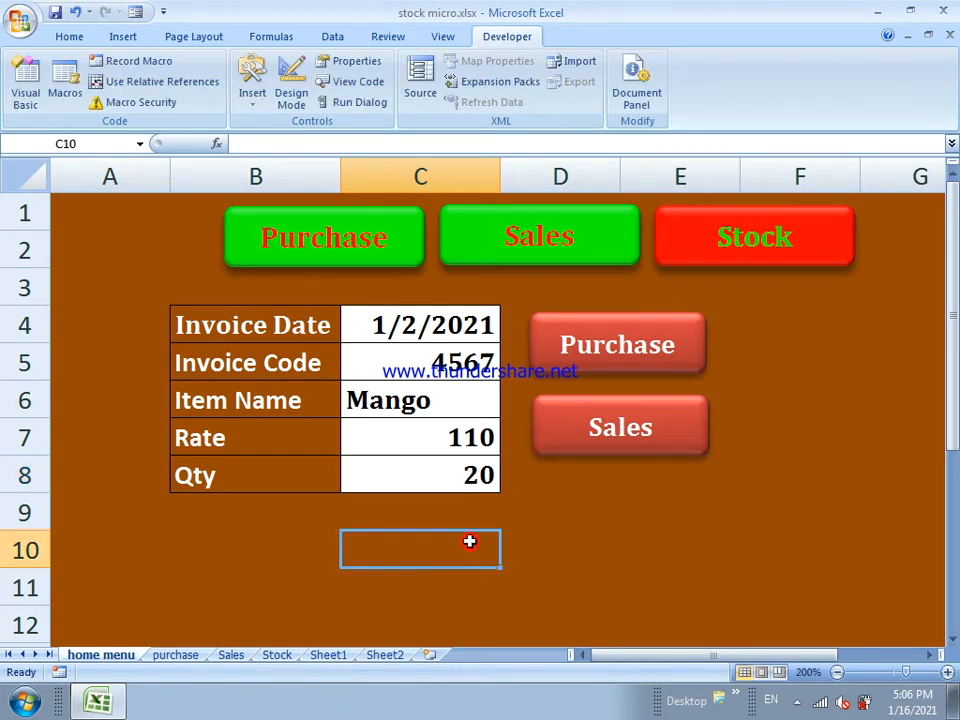
Run the purchase macro from its red button, check the record on the purchase sheet, and return to the home menu
click(619, 373)
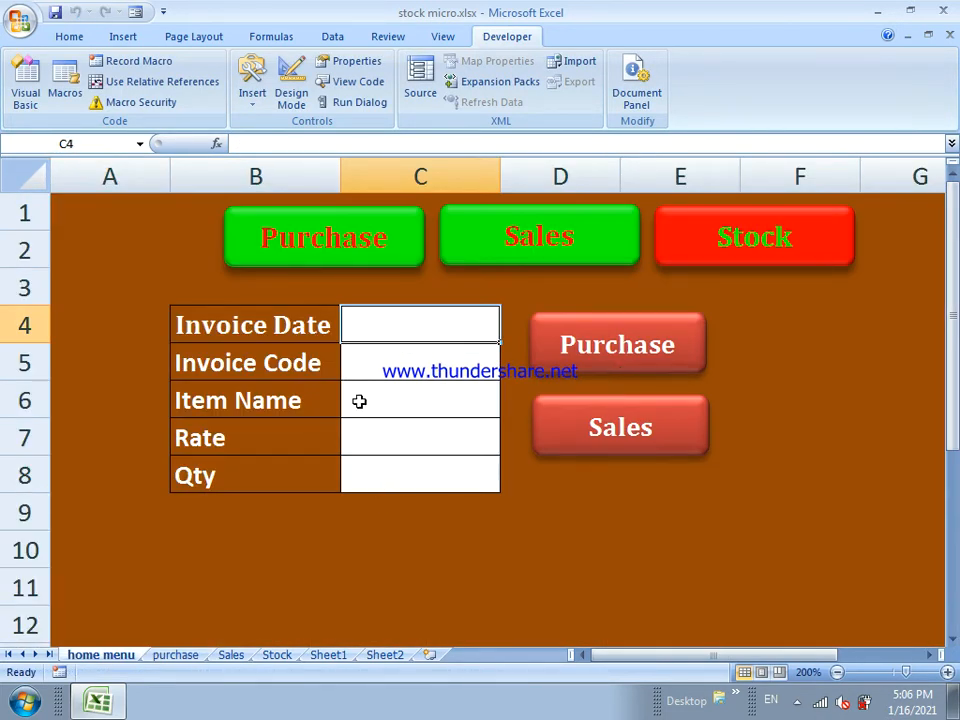
click(176, 655)
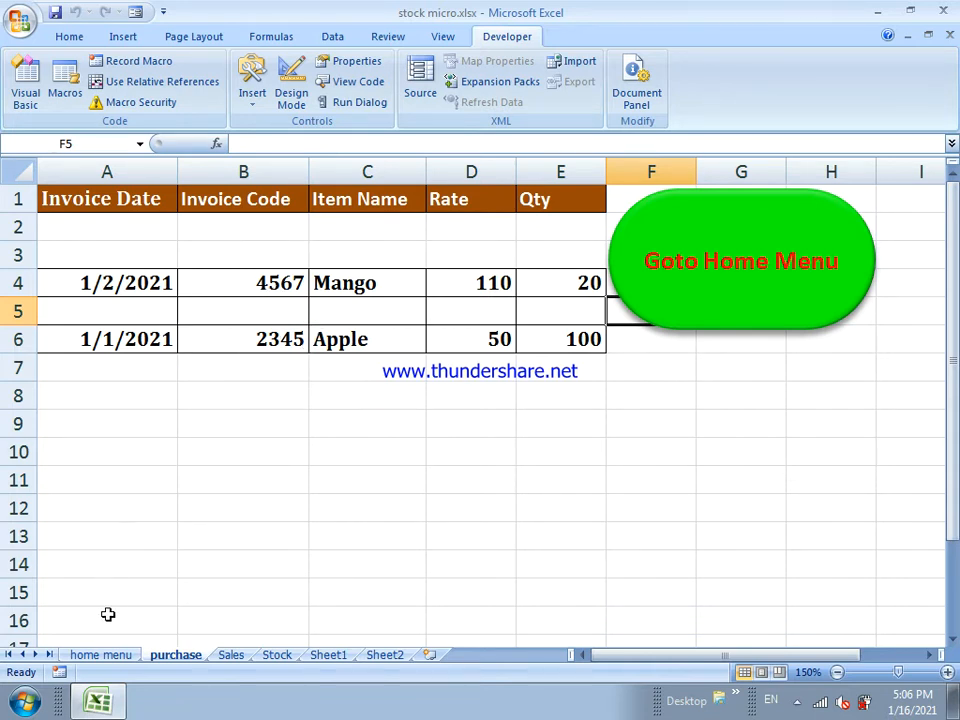
click(117, 660)
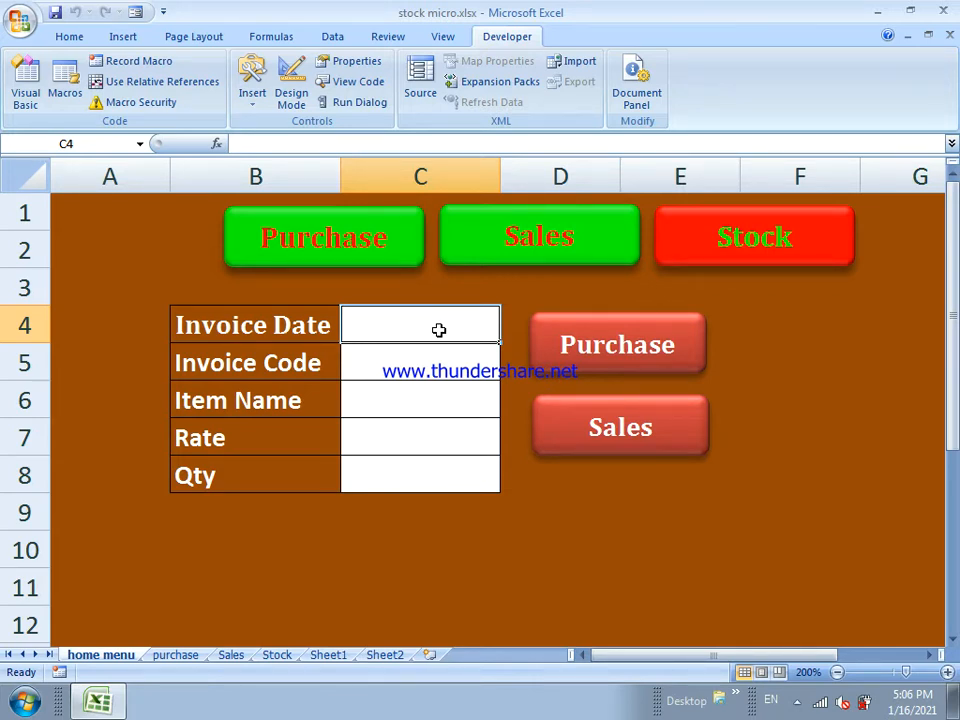
Enter invoice date 1/1/2021 and invoice code 3456 in C4 and C5 for a sales entry
text(1/1)
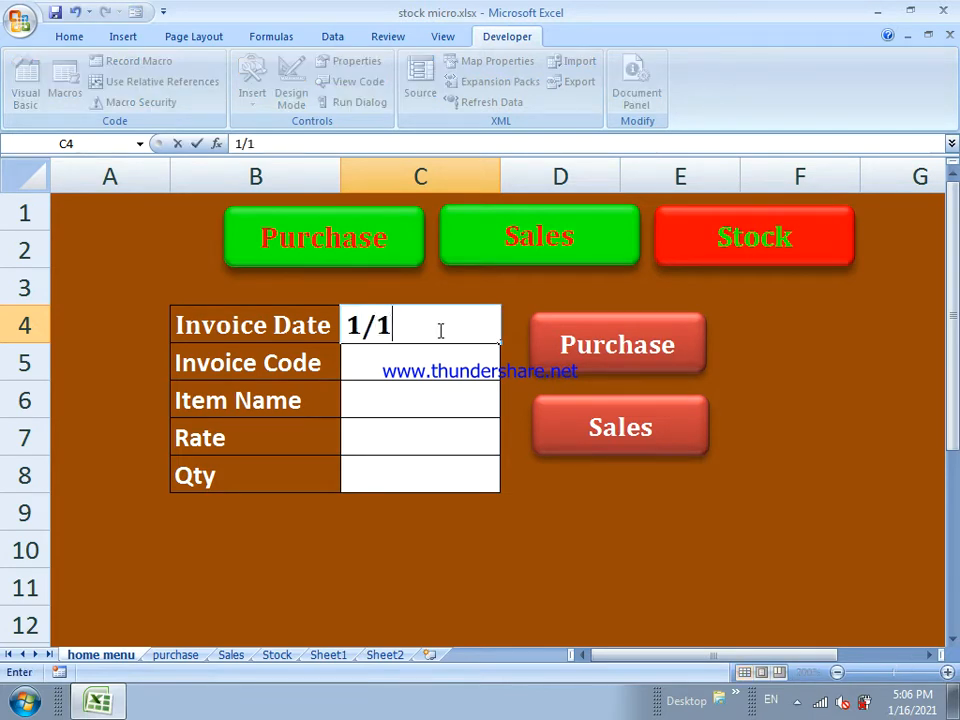
text(/2021)
key(Return)
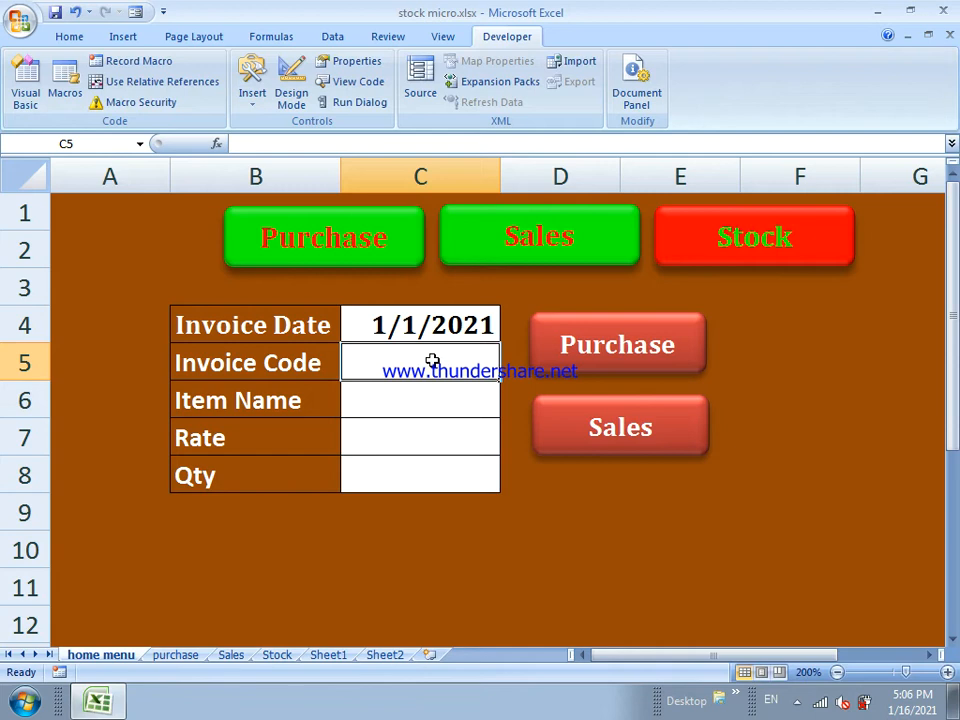
text(3456)
Complete the sales entry with item name Apple, rate 60 and quantity 20 in C6:C8
click(425, 398)
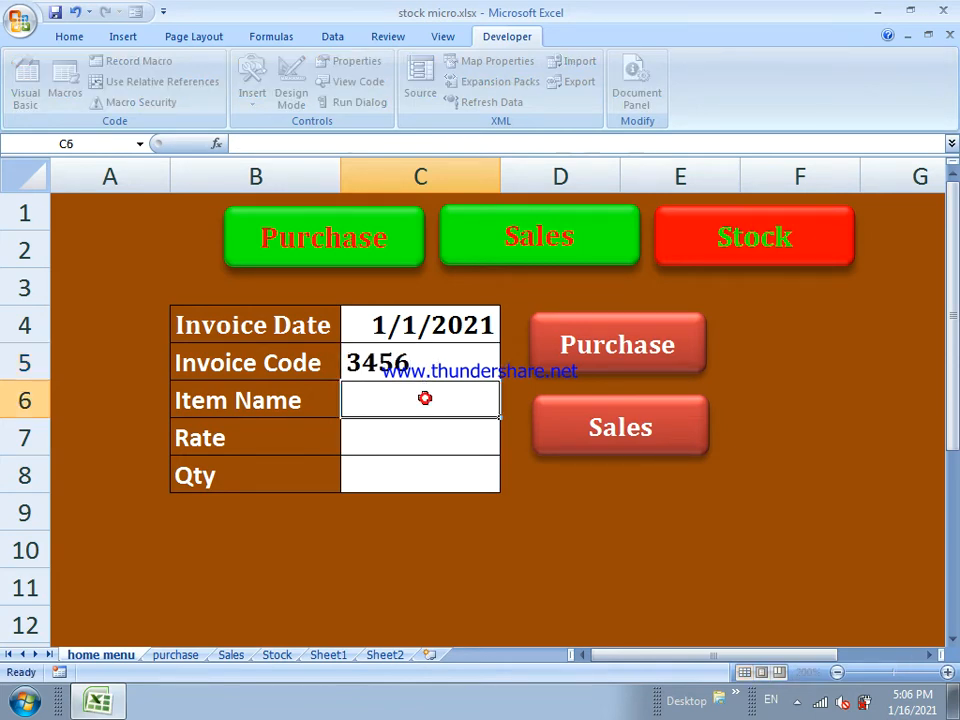
text(Apple)
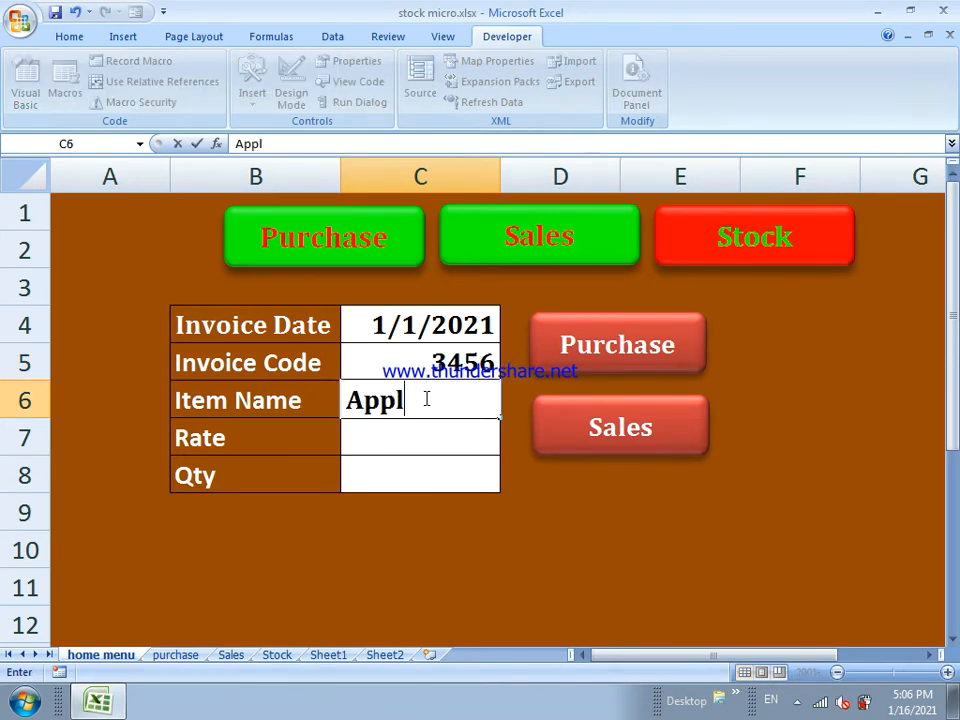
click(424, 437)
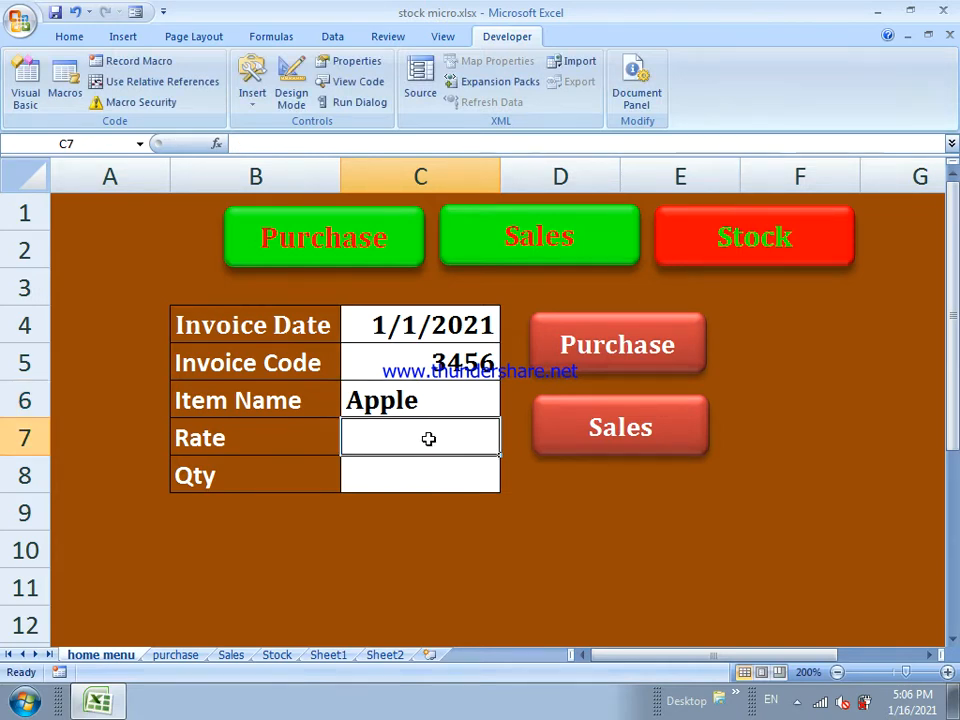
text(60)
key(Return)
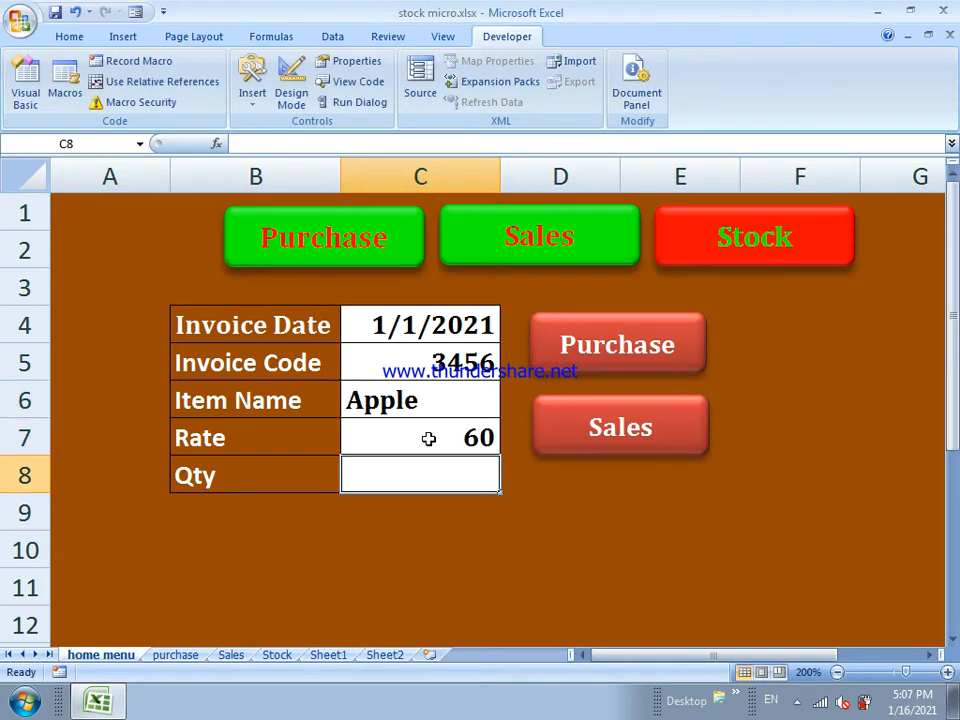
text(20)
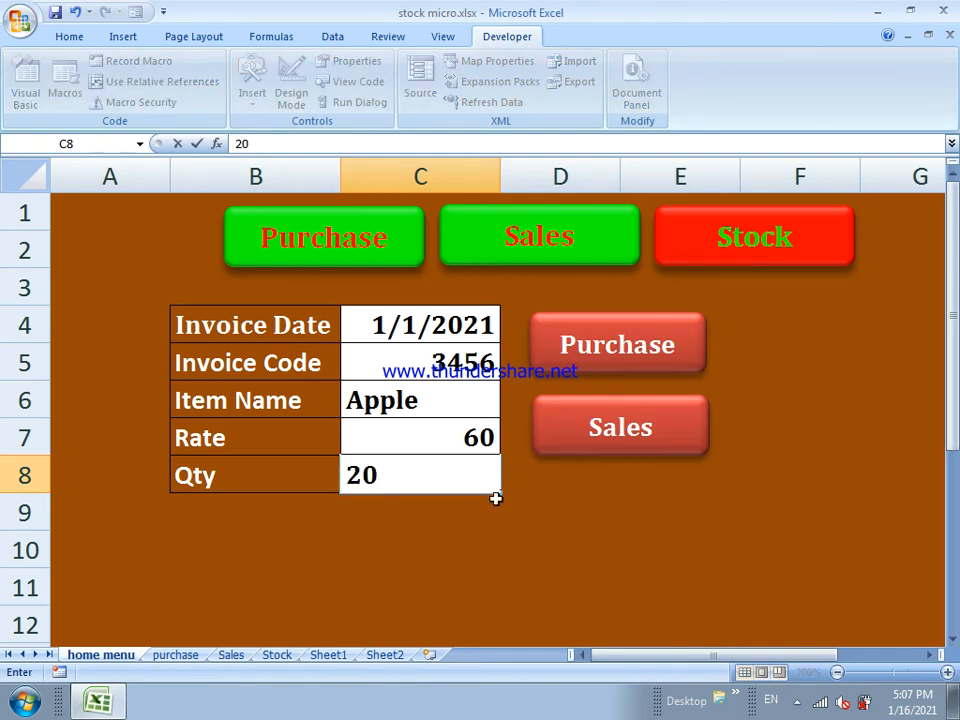
click(510, 511)
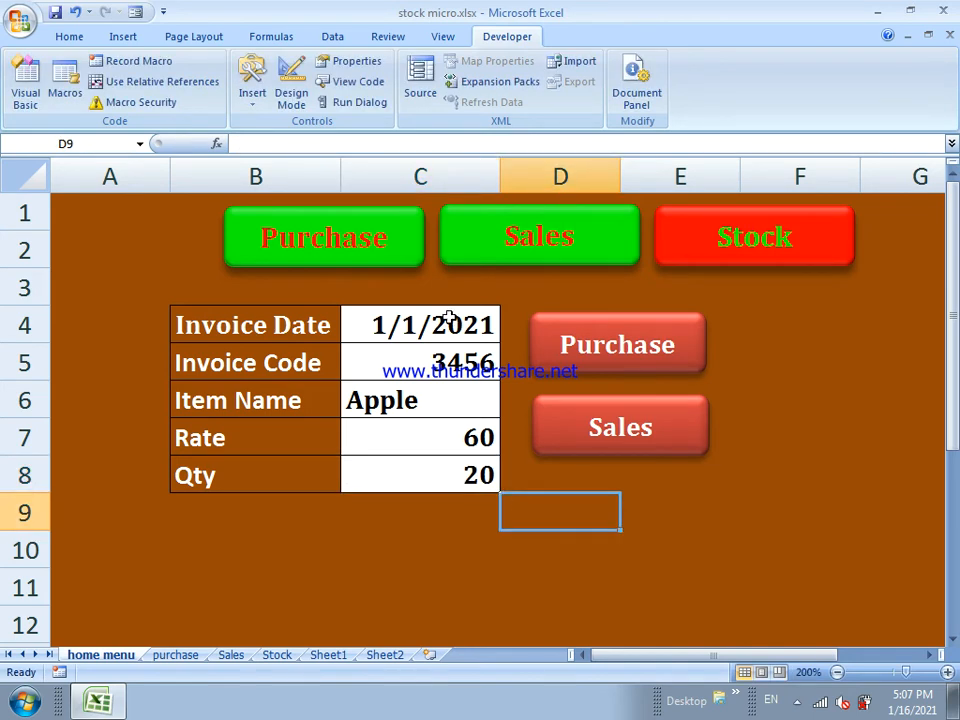
drag(449, 322, 448, 375)
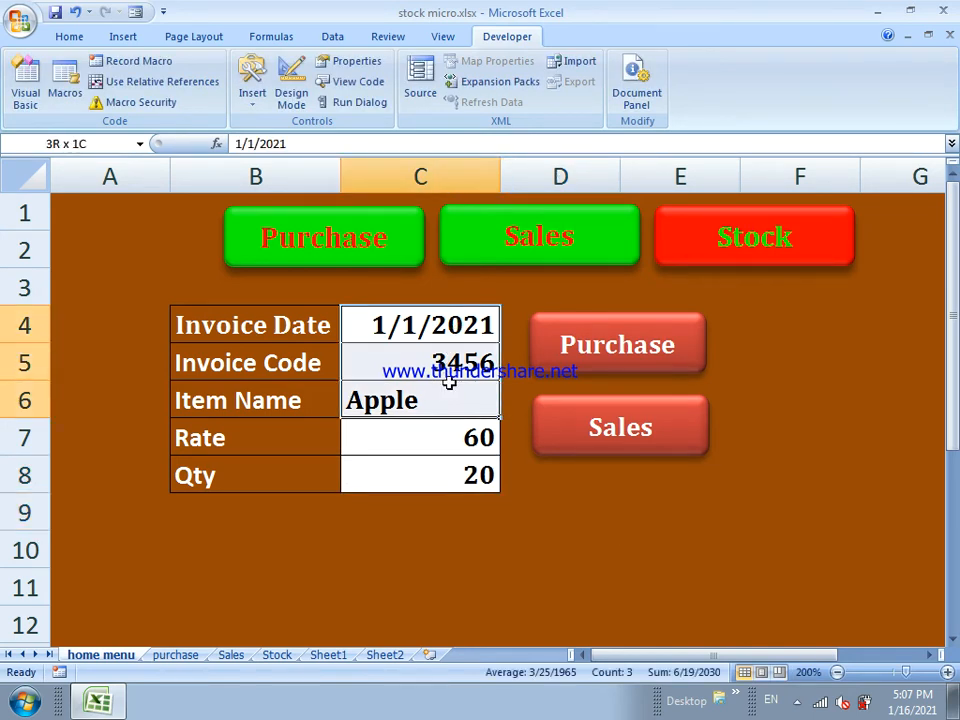
click(553, 493)
click(671, 526)
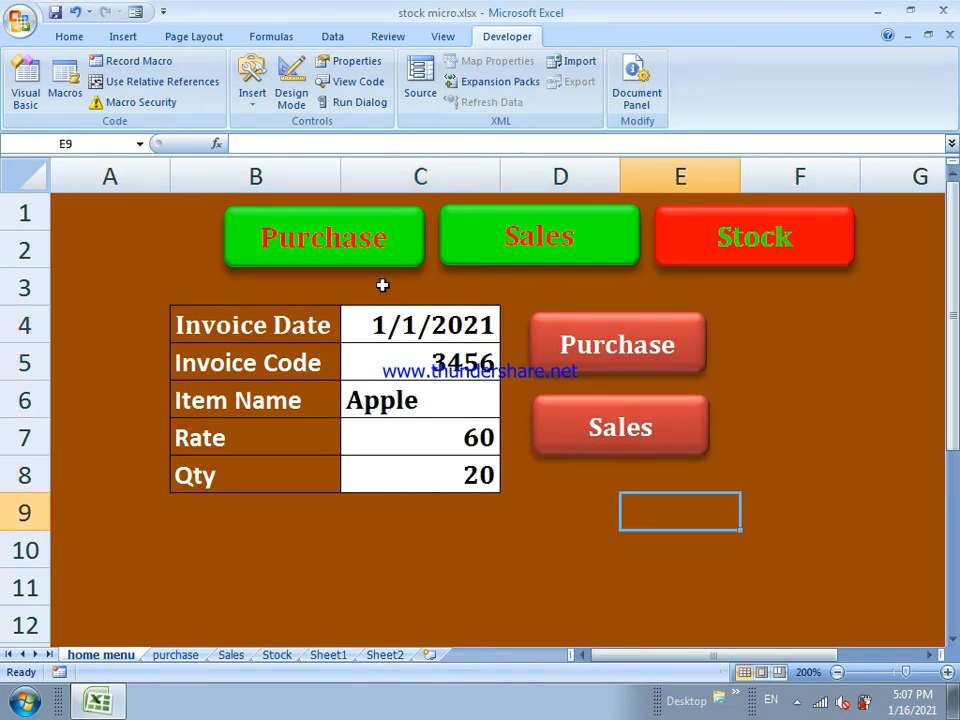
Start recording a macro named sales in this workbook and copy the entry form values in C4:C8
click(139, 63)
text(sales)
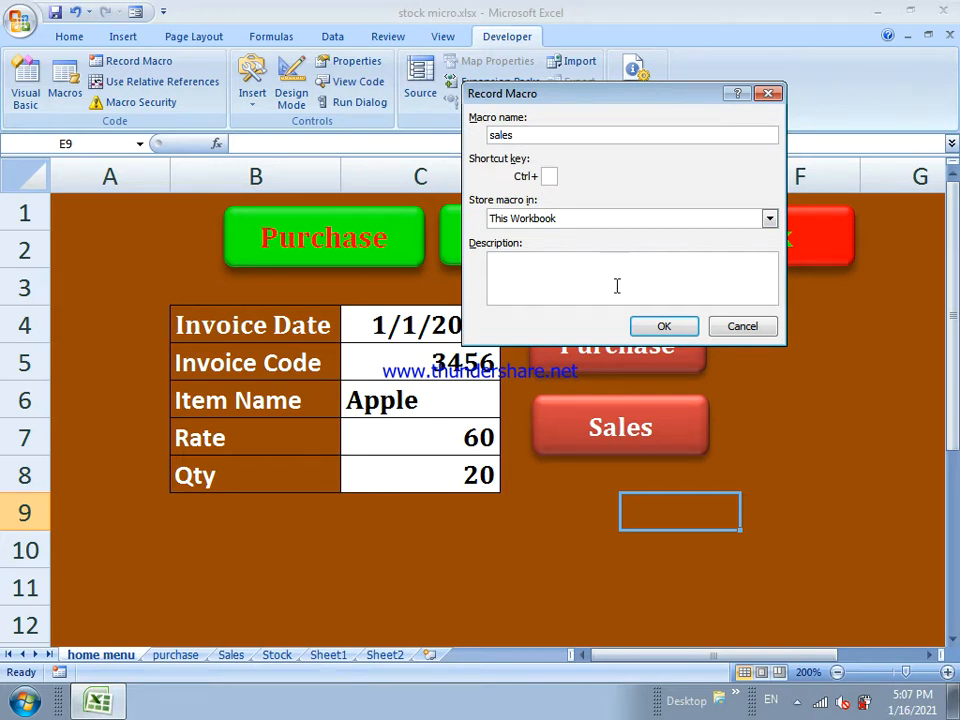
click(660, 327)
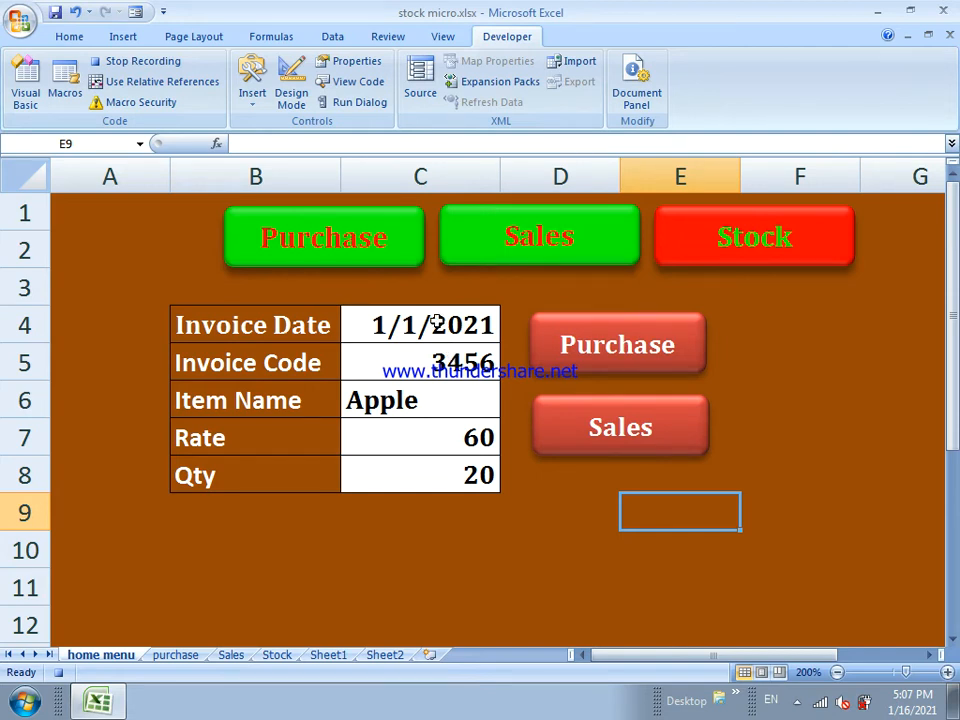
drag(436, 322, 438, 463)
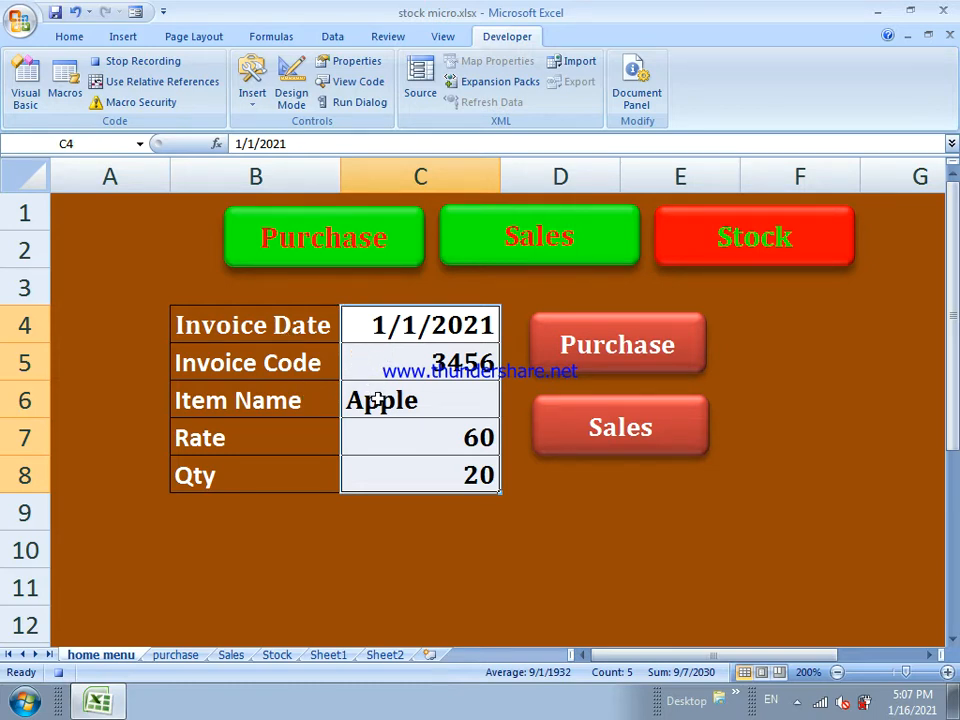
key(ctrl+c)
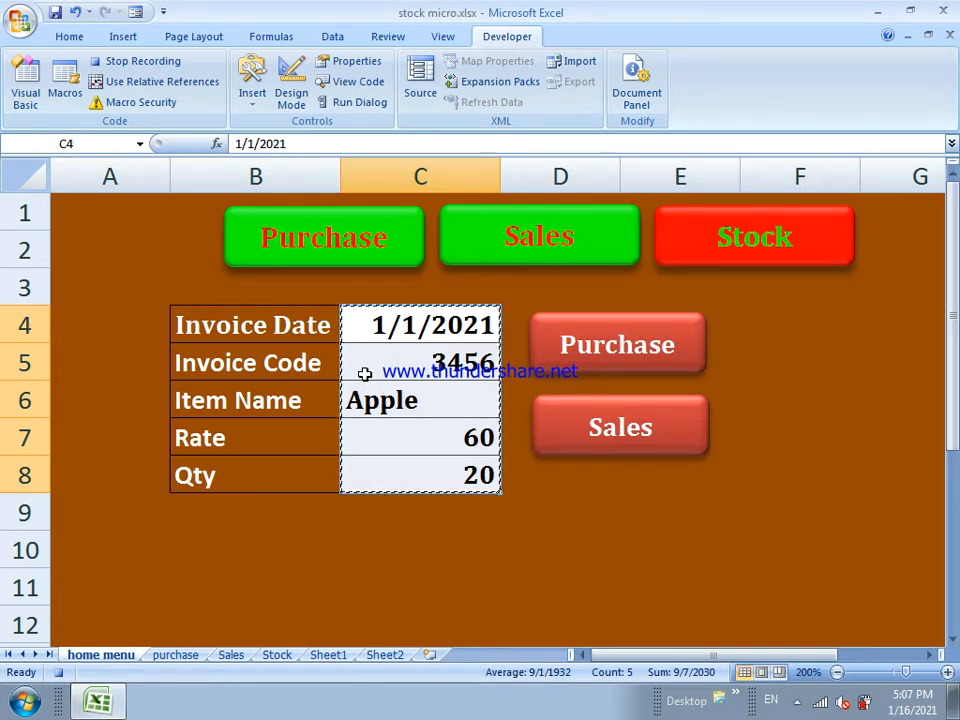
Paste the copied entry transposed into row 3 of the Sales sheet, starting at A3
click(230, 656)
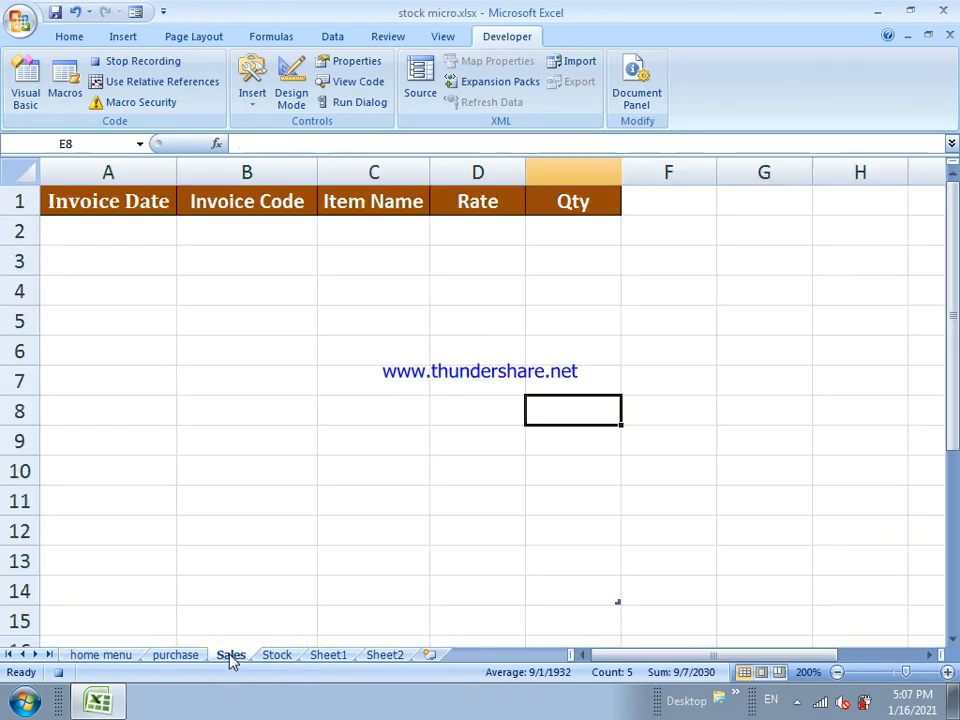
click(55, 264)
click(76, 260)
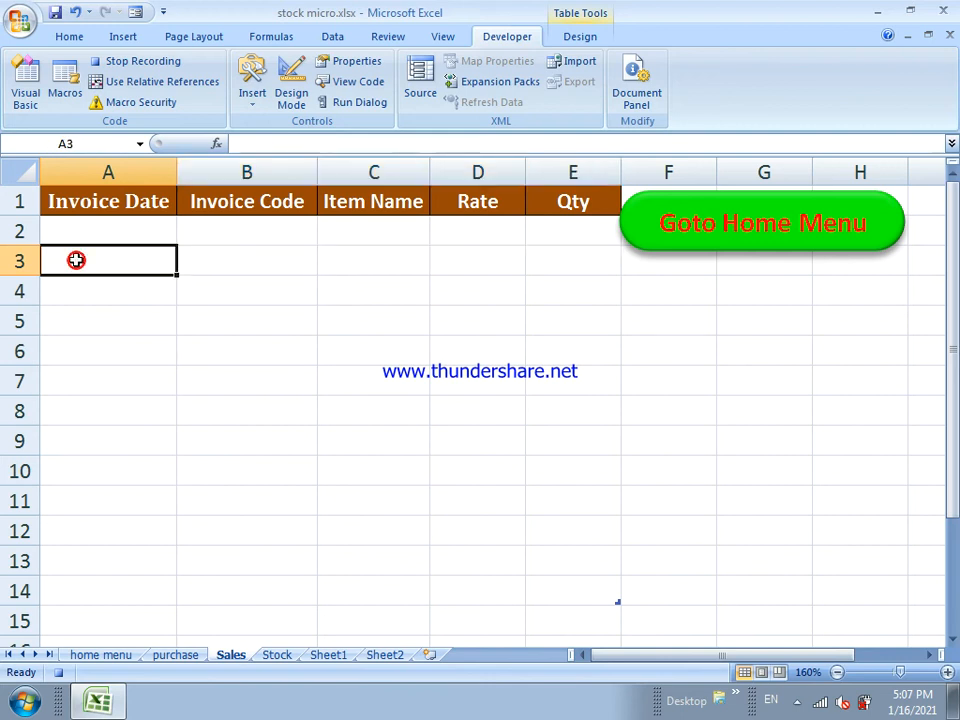
click(62, 34)
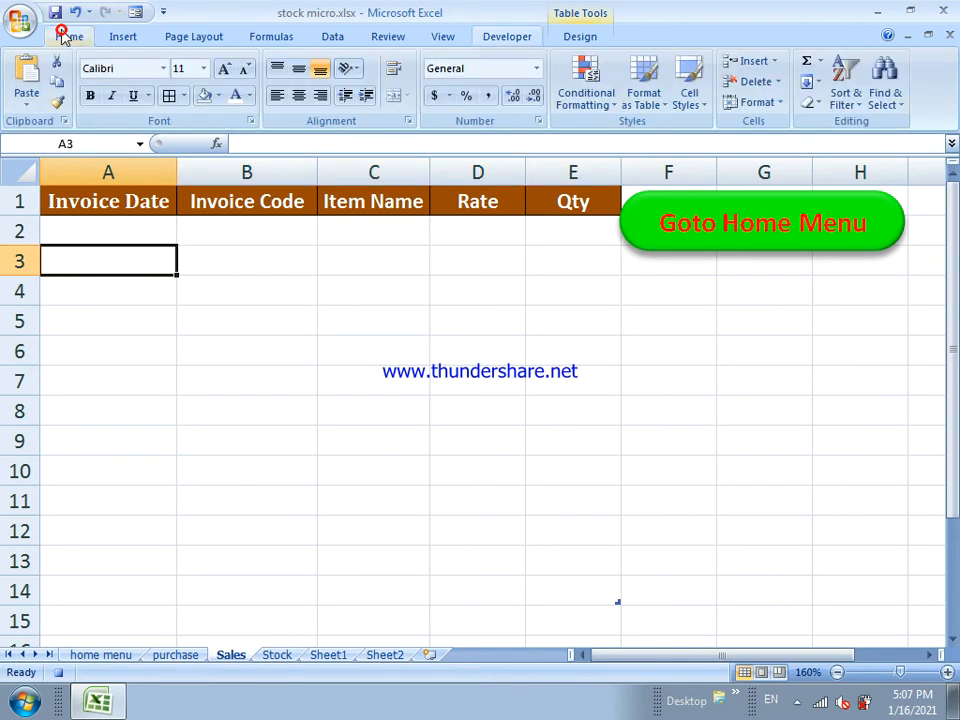
click(24, 100)
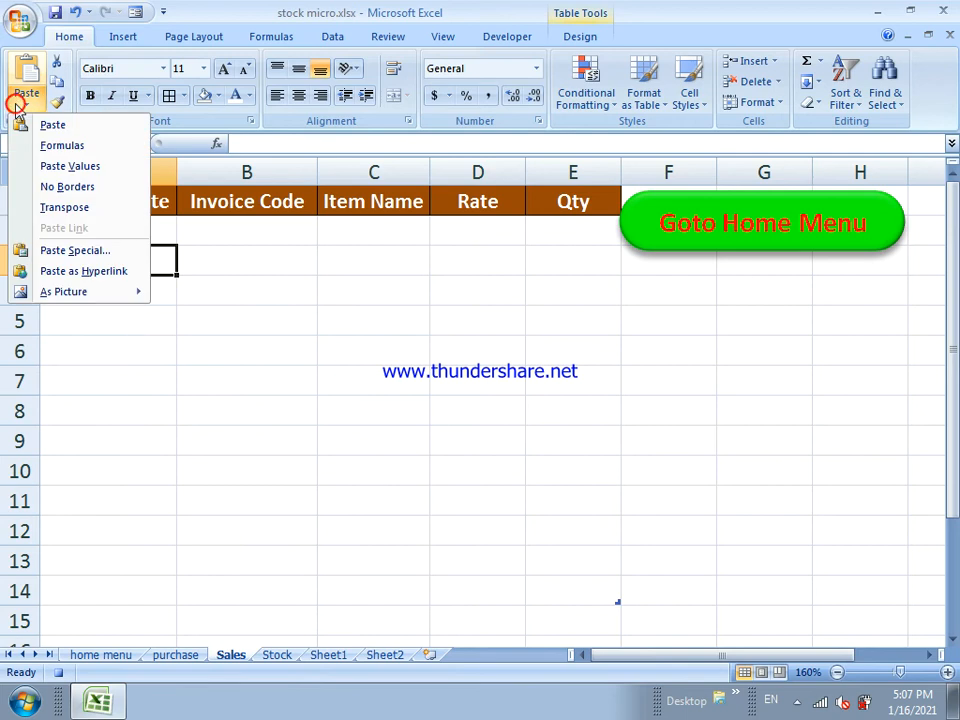
click(72, 251)
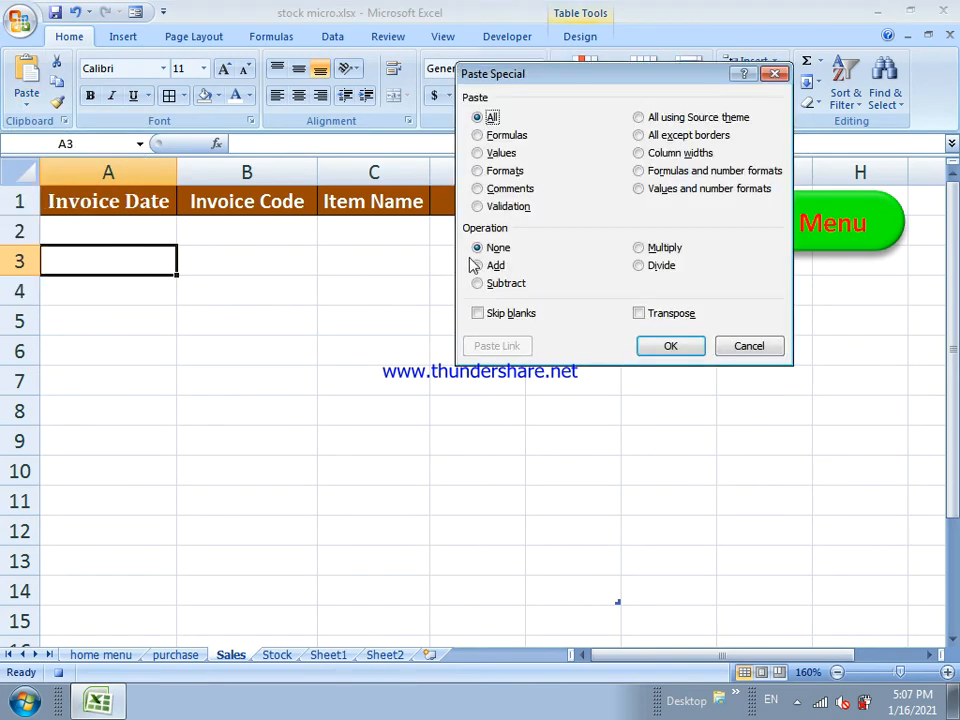
click(638, 314)
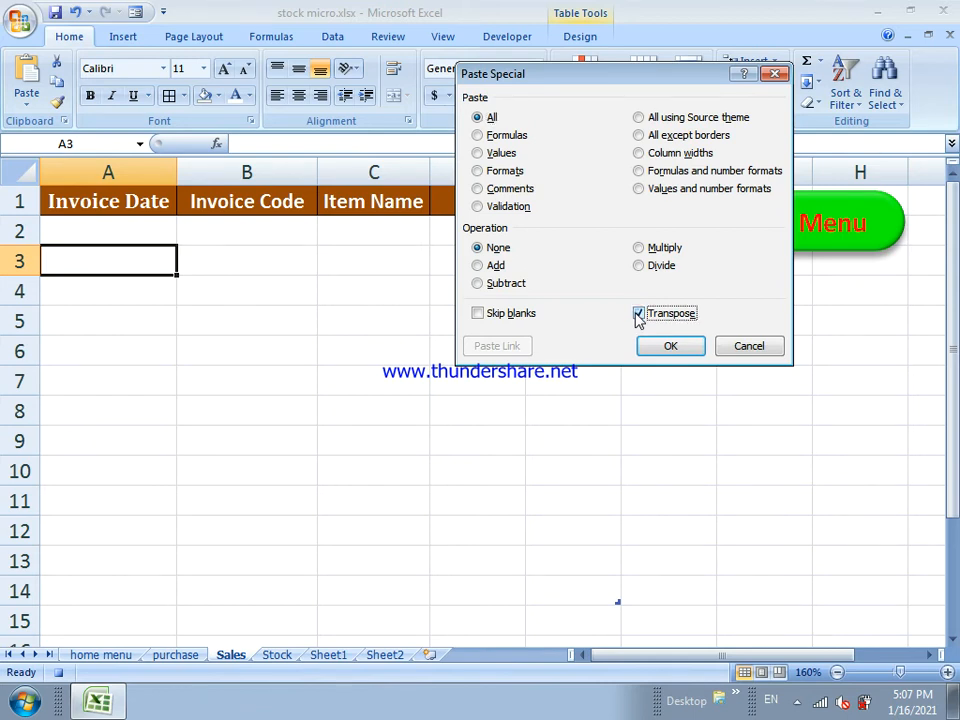
click(676, 349)
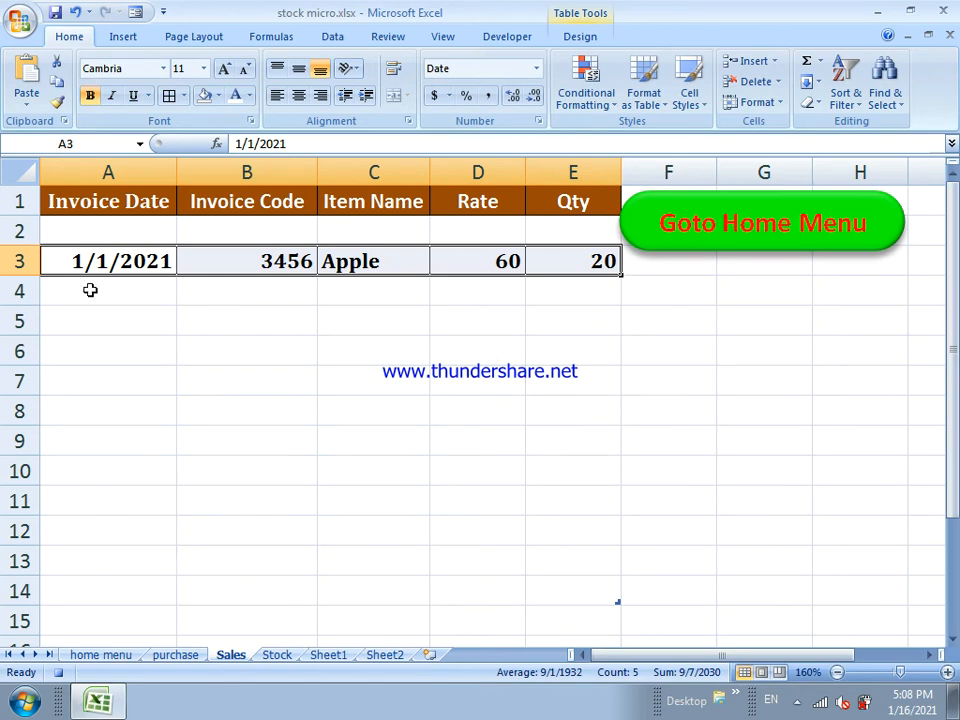
Insert a blank row above the pasted record in row 3 of the Sales sheet
click(16, 261)
right_click(18, 262)
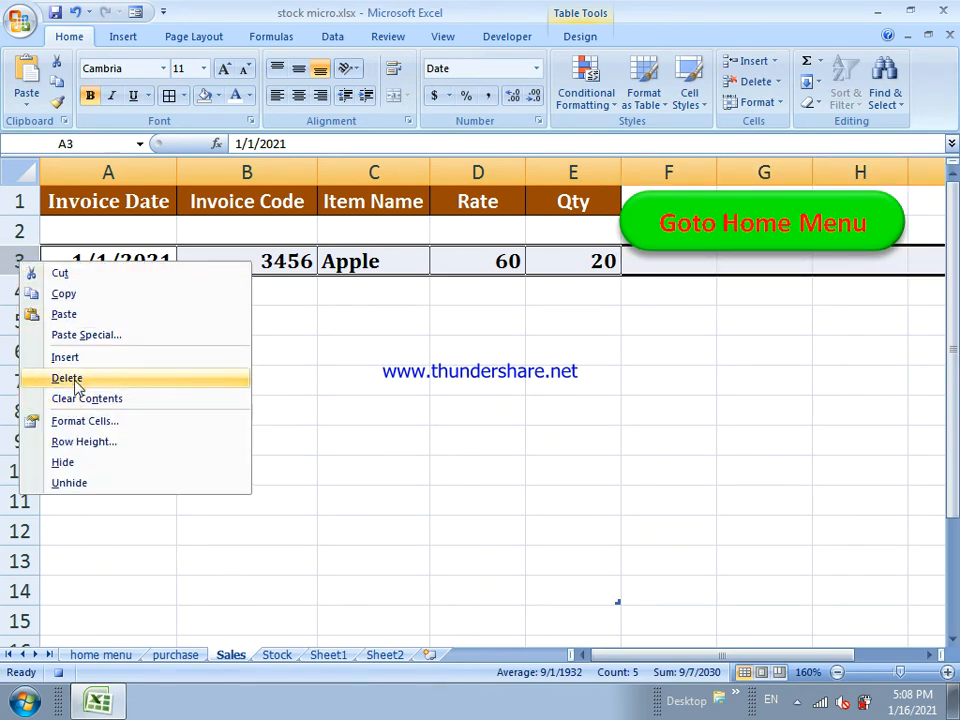
click(8, 261)
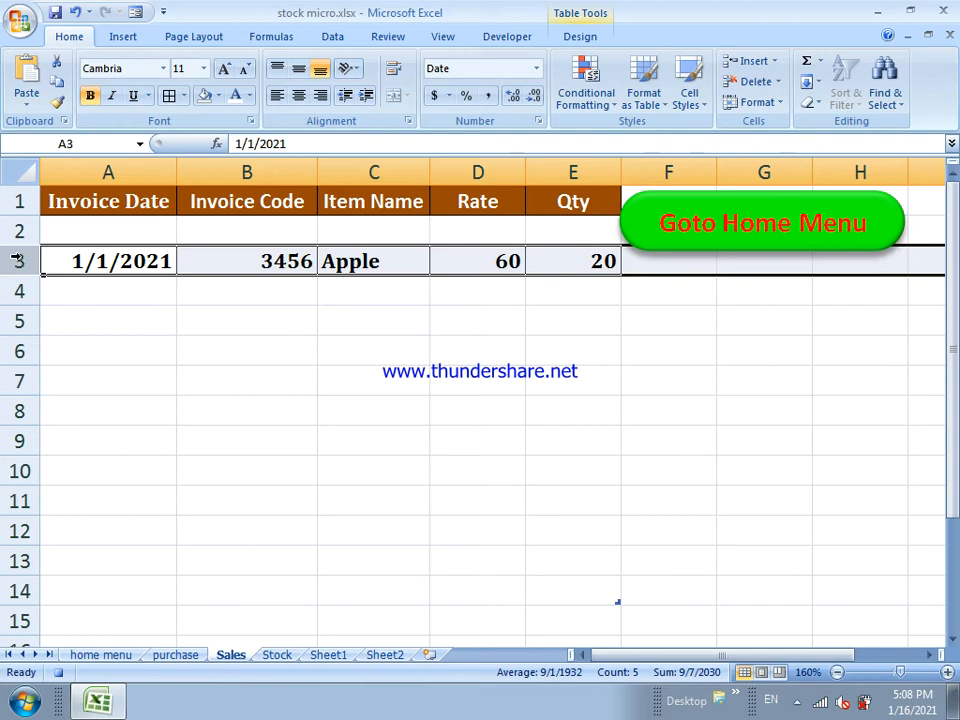
right_click(18, 261)
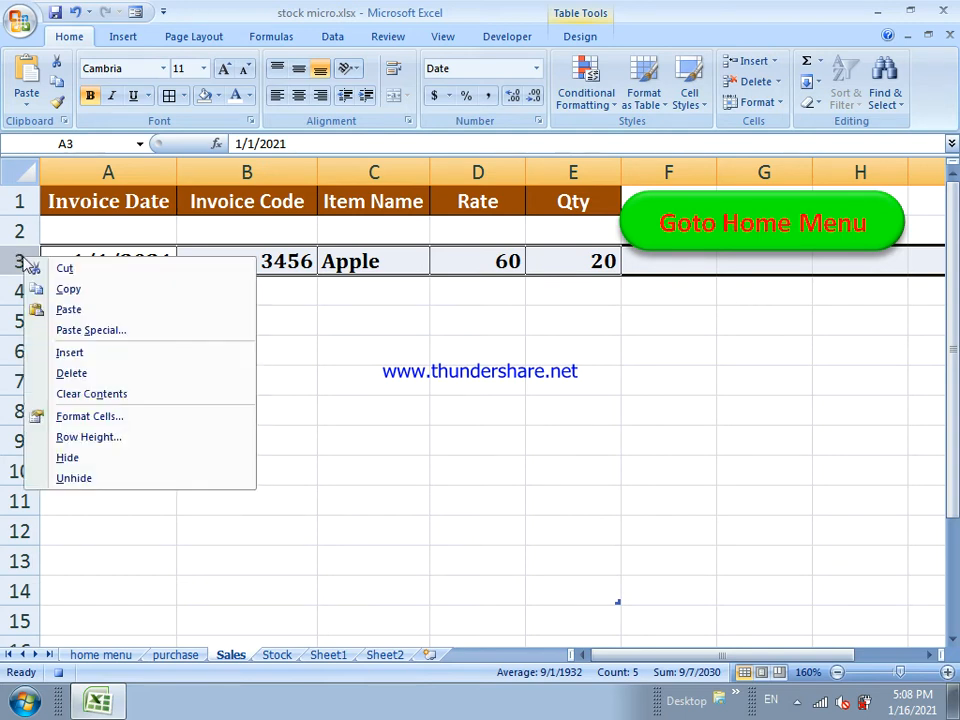
click(78, 356)
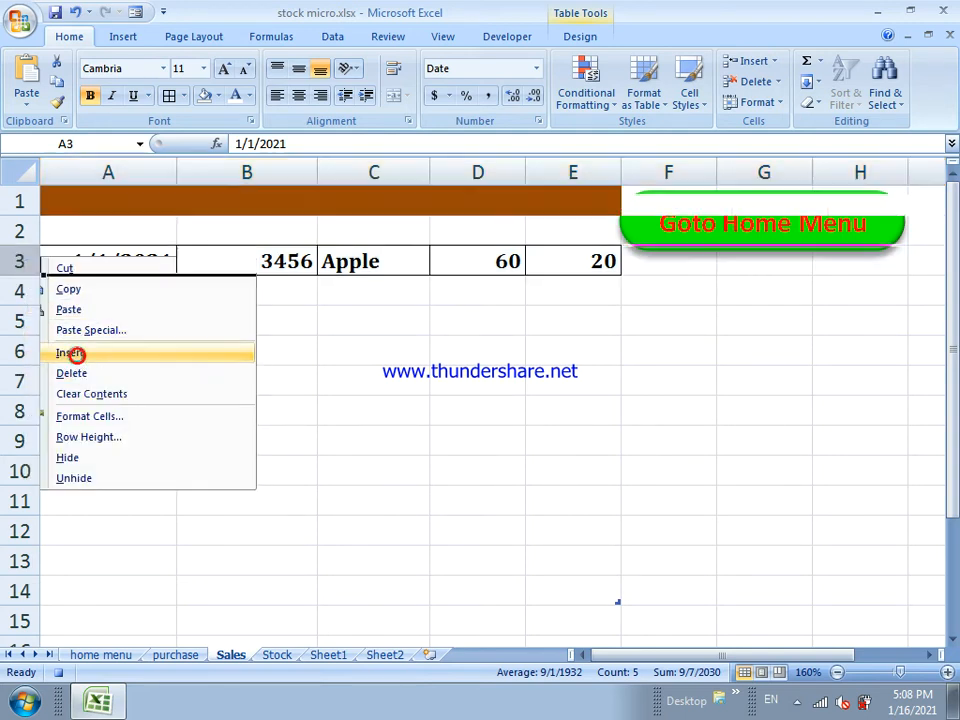
click(698, 360)
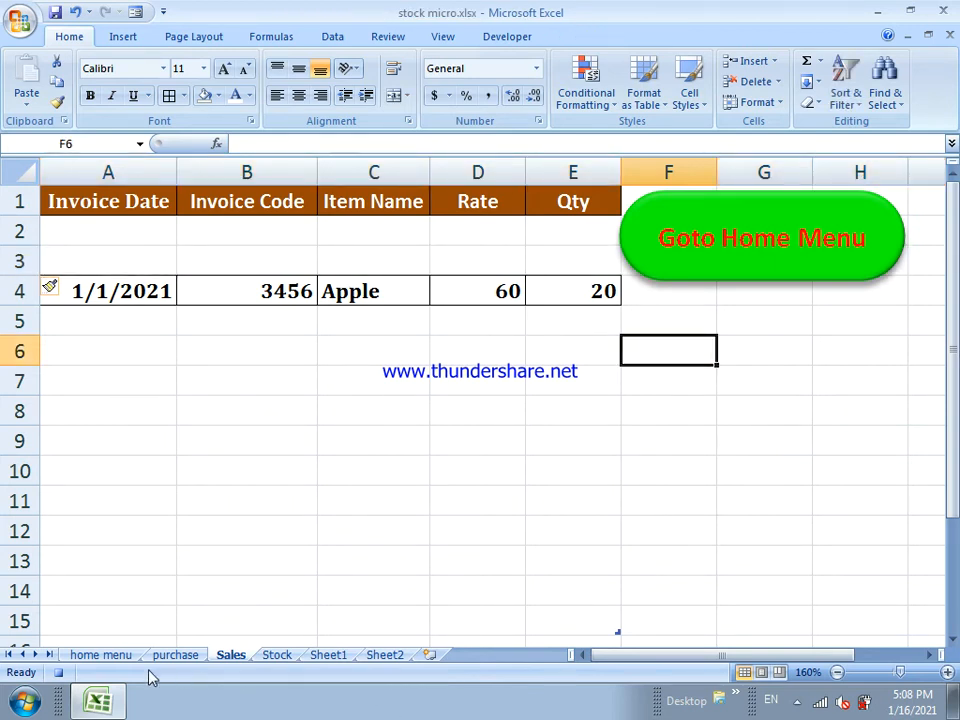
Return to the home menu sheet and clear the entry form values in C4:C8
click(95, 656)
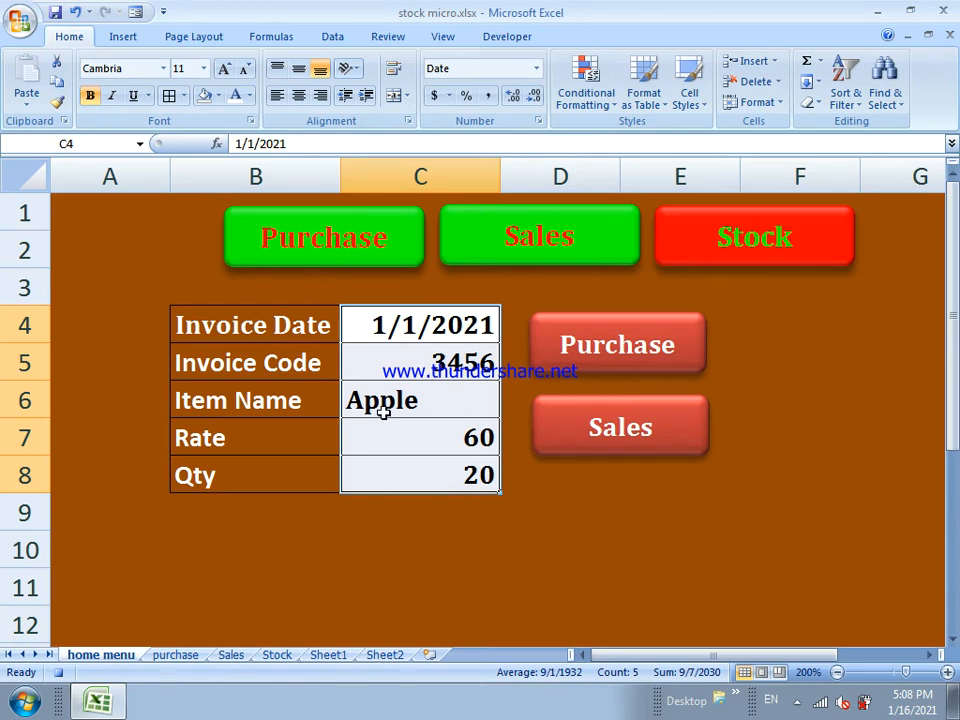
key(Delete)
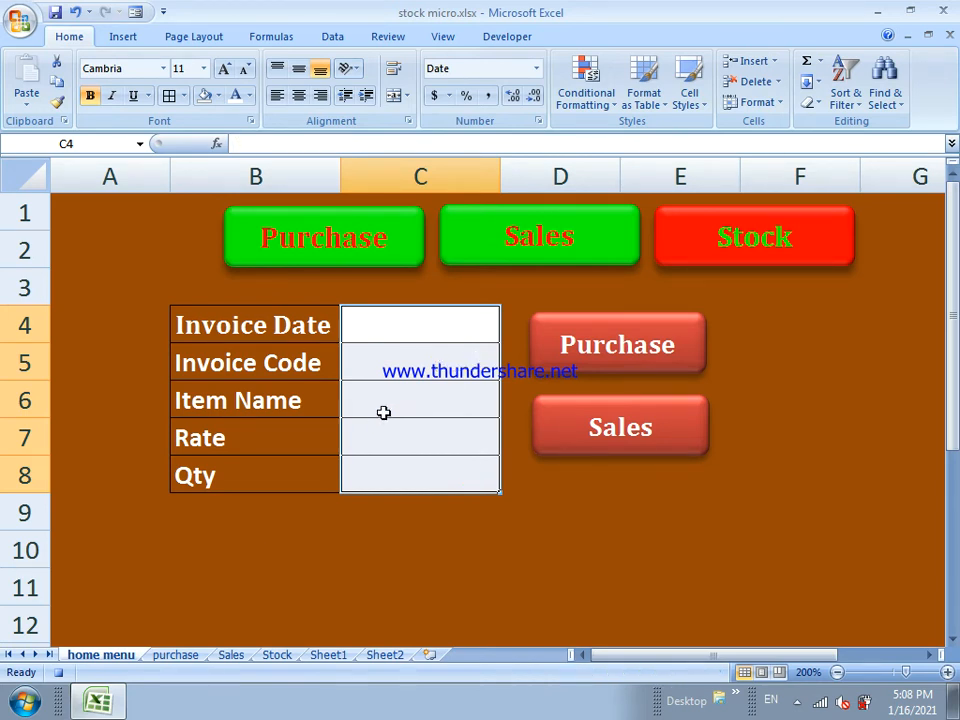
click(391, 338)
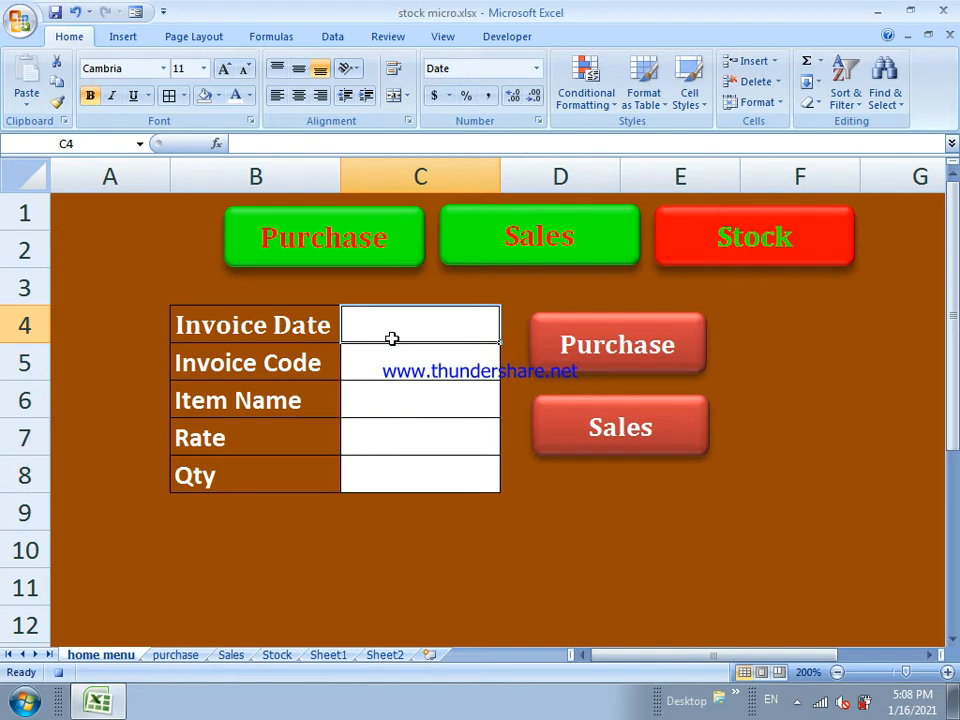
Assign the sales macro to the red Sales button beside the entry form
ctrl+click(575, 404)
right_click(575, 404)
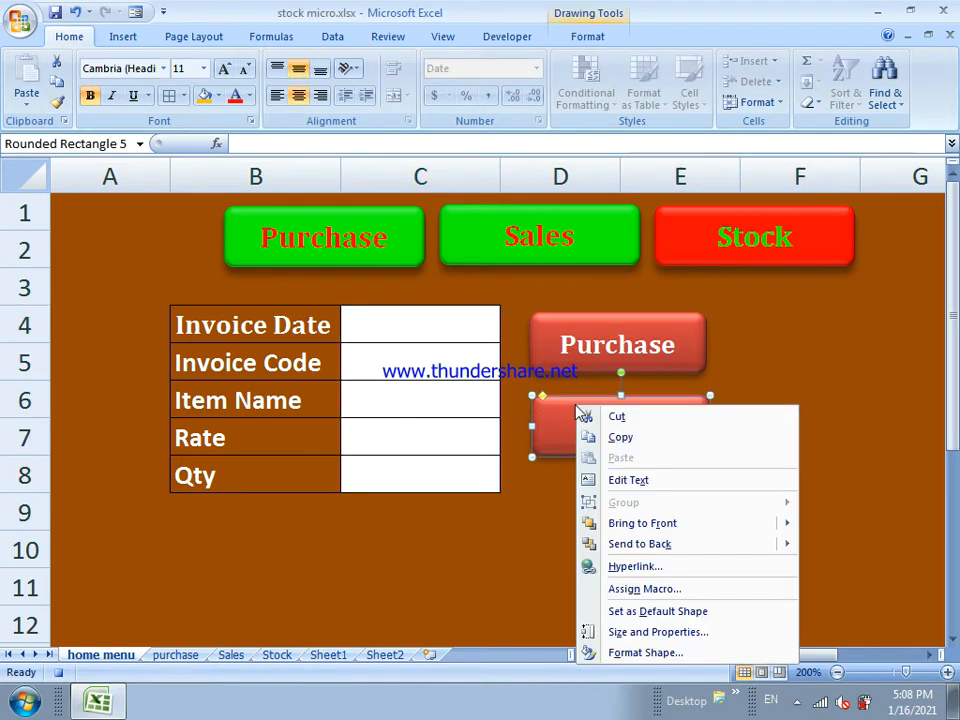
click(622, 590)
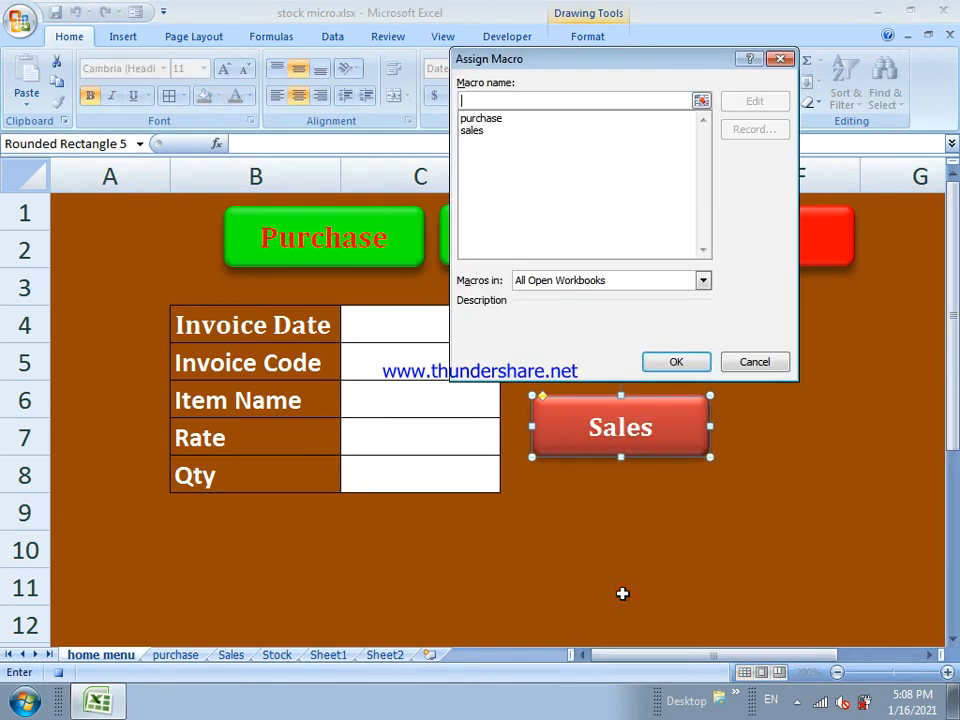
click(472, 131)
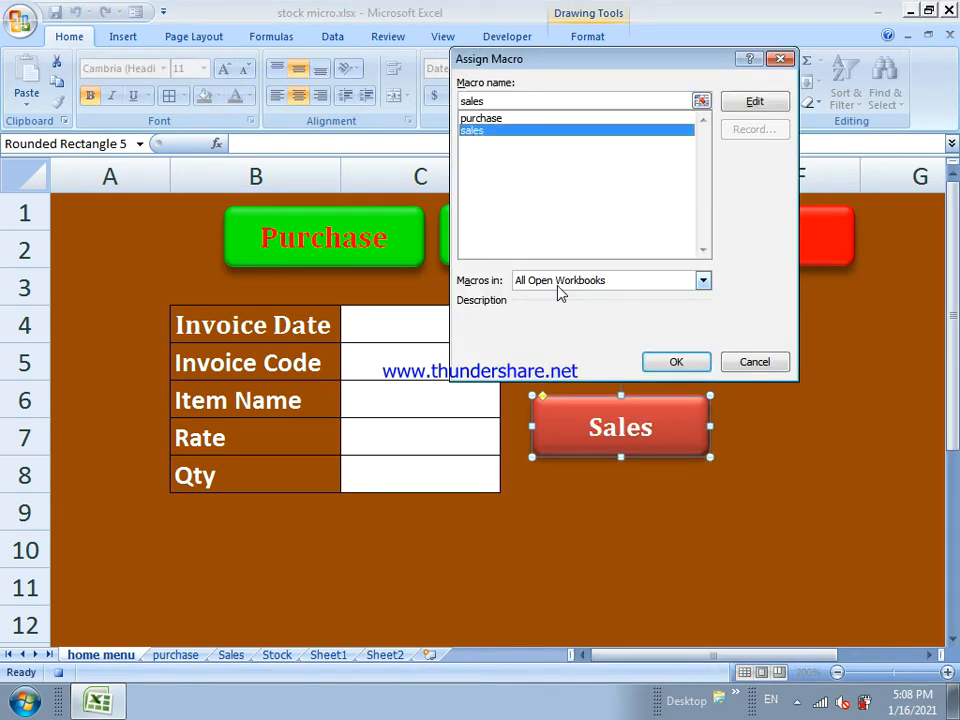
click(659, 370)
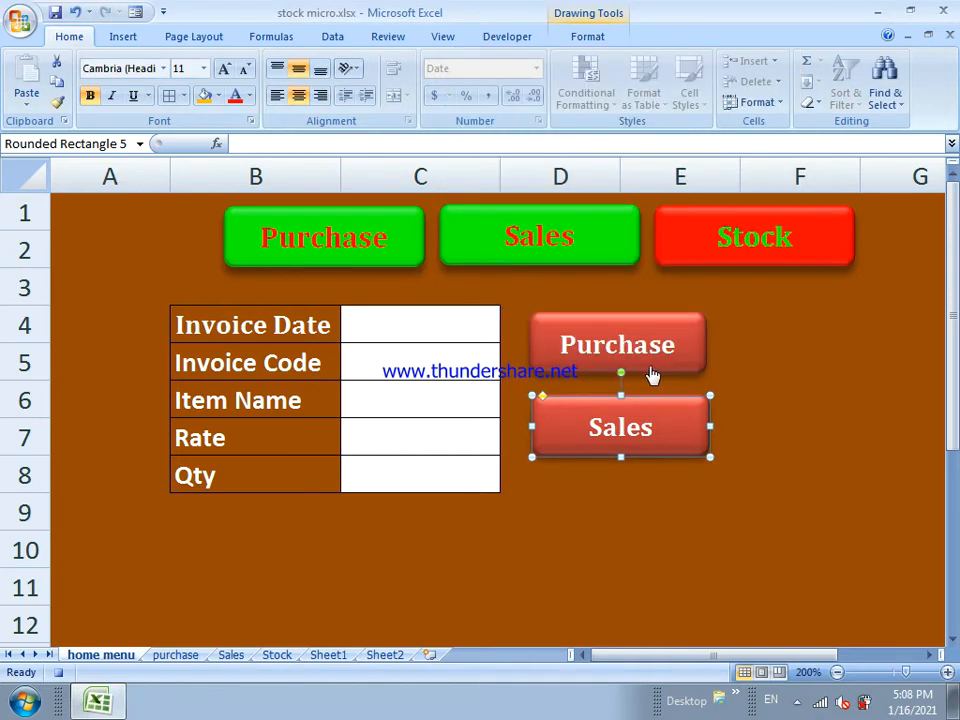
Enter invoice date 1/2/2021 and invoice code 2345 in C4 and C5
click(426, 341)
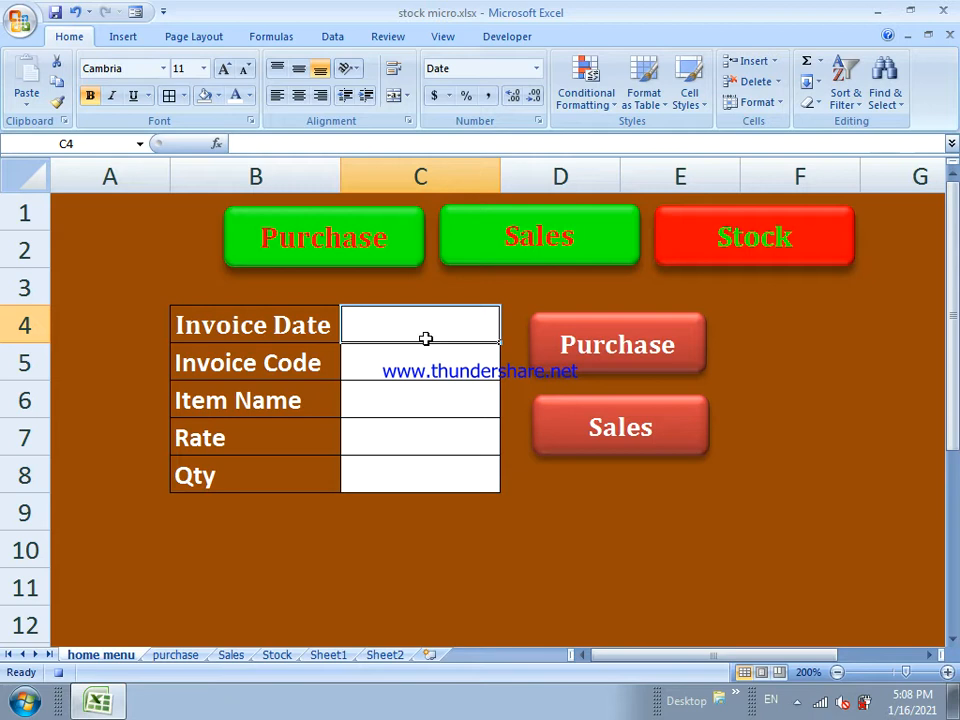
text(1/2/2021)
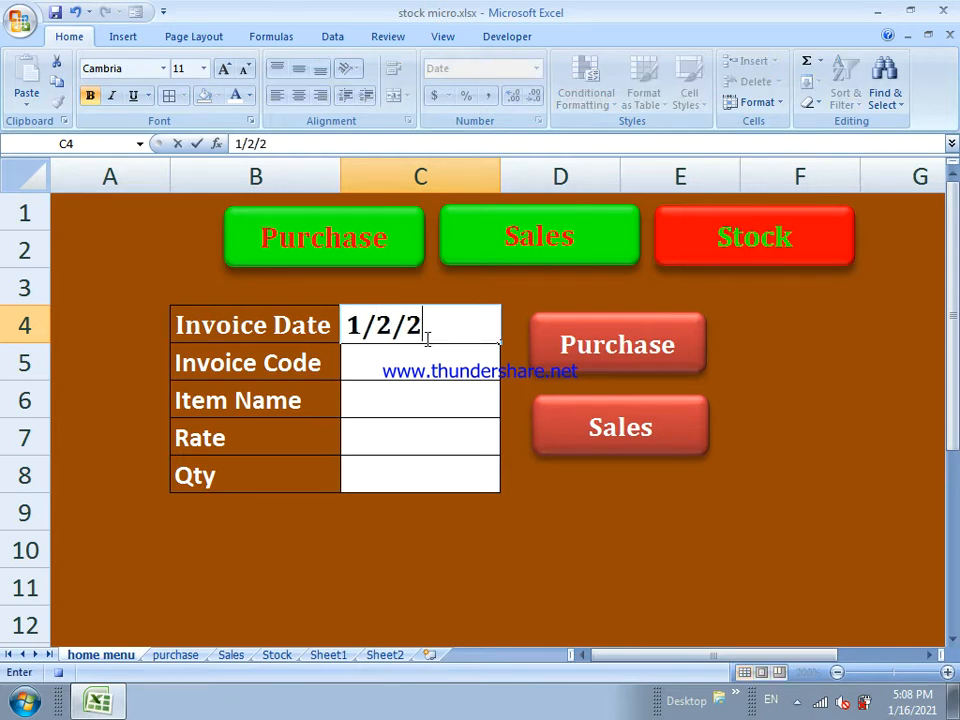
click(432, 366)
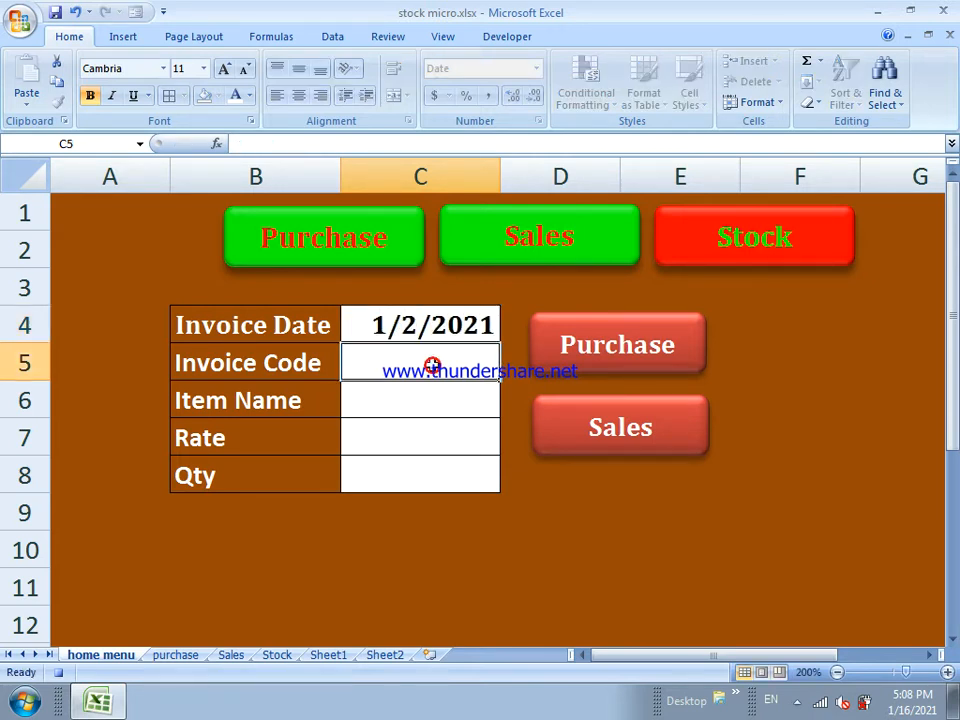
text(2345)
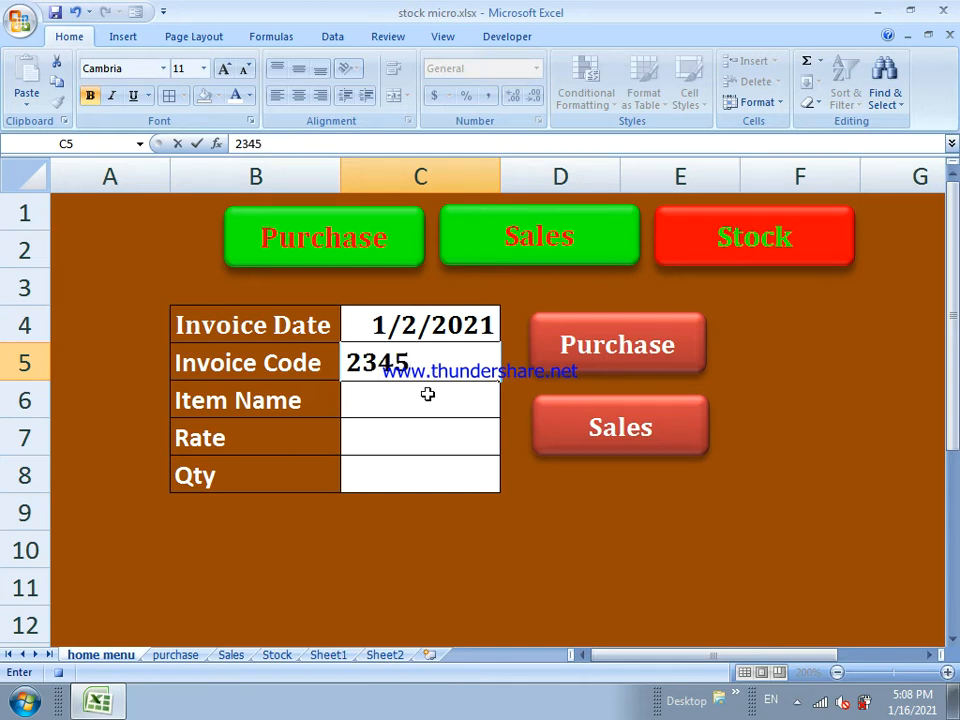
Fill in item name Mango, rate 120 and quantity 10 in C6:C8
click(427, 394)
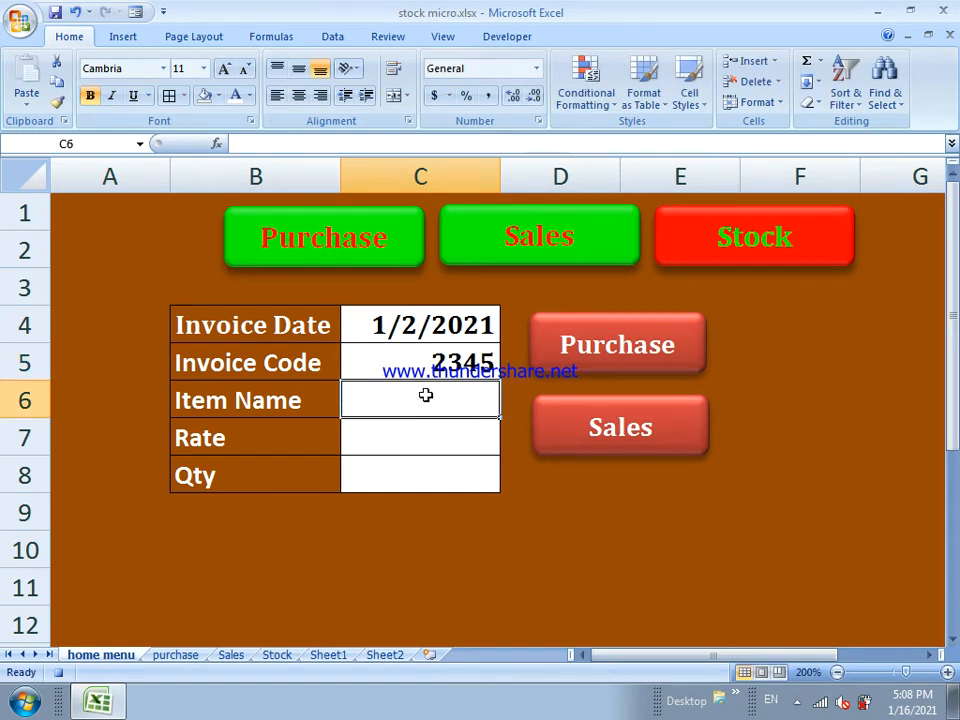
text(Mango)
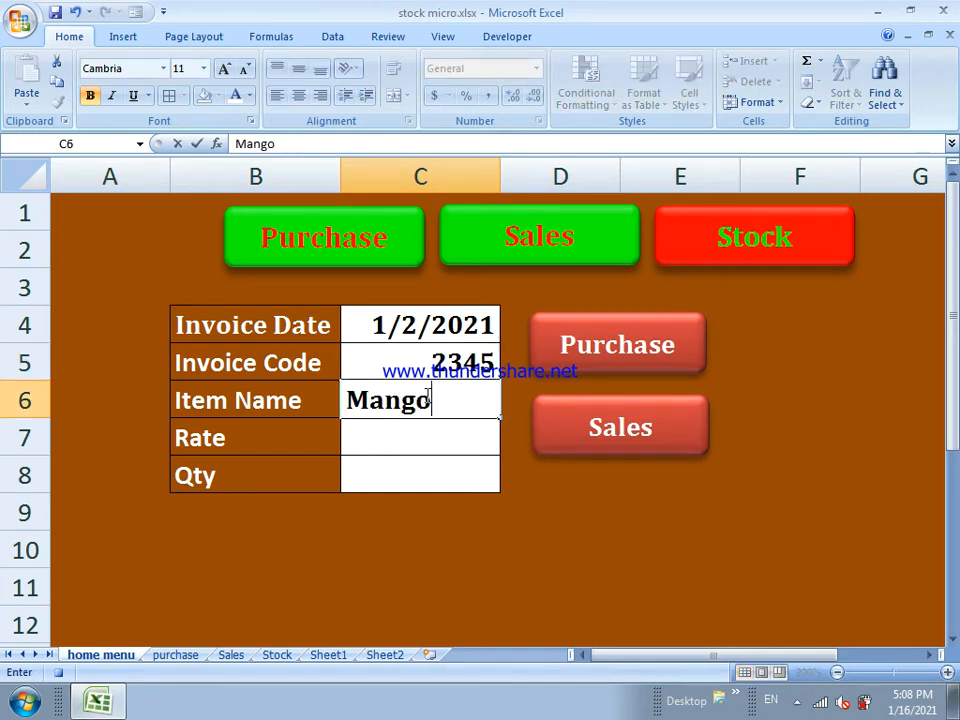
click(420, 435)
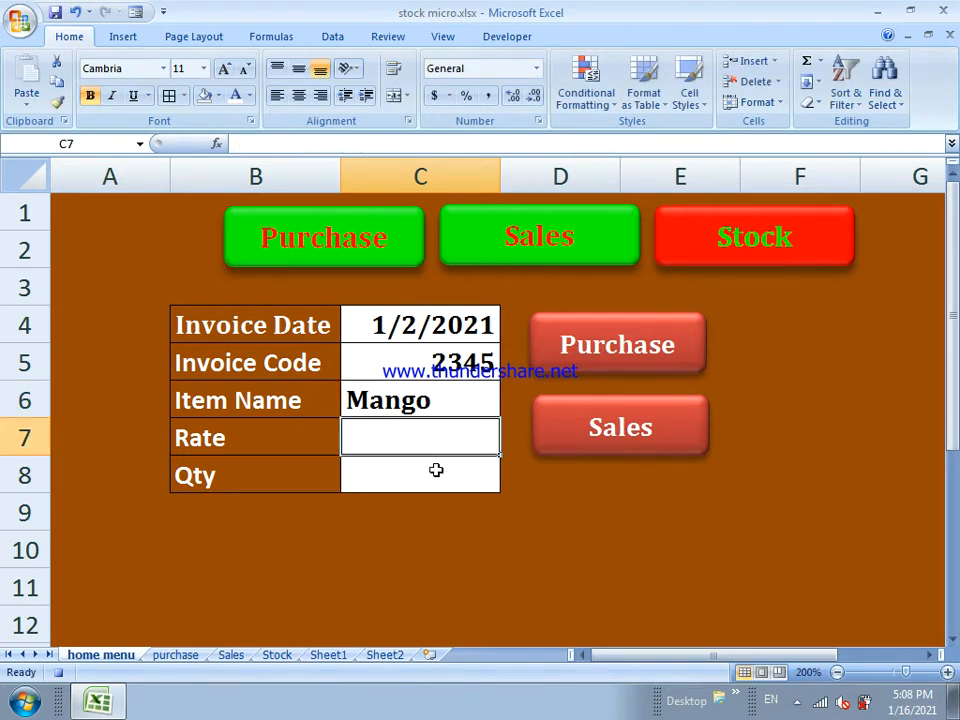
text(120)
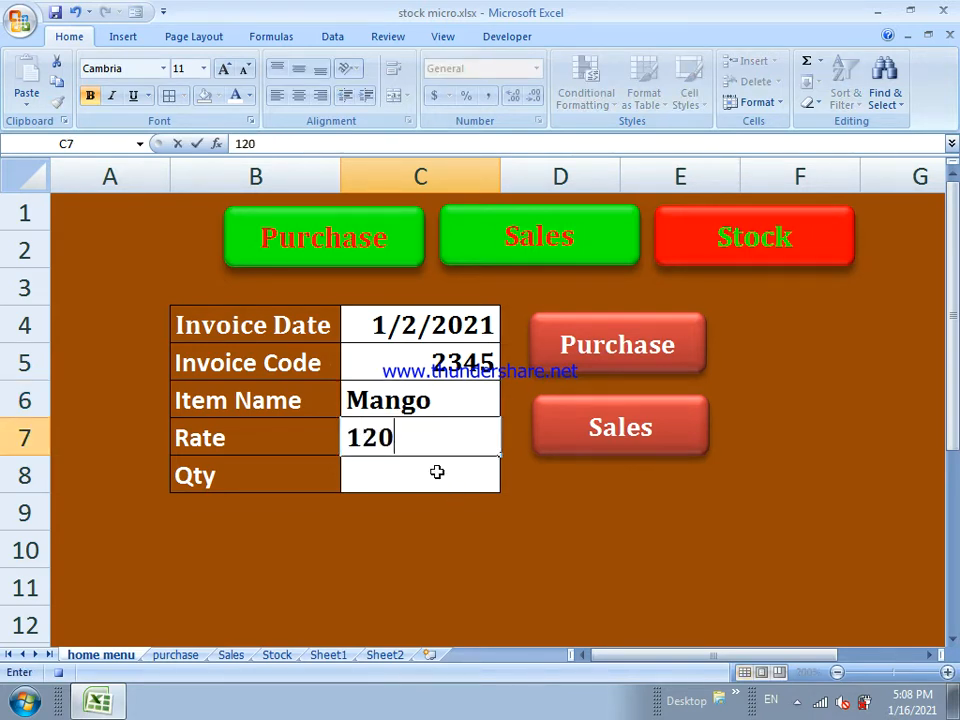
click(437, 472)
text(10)
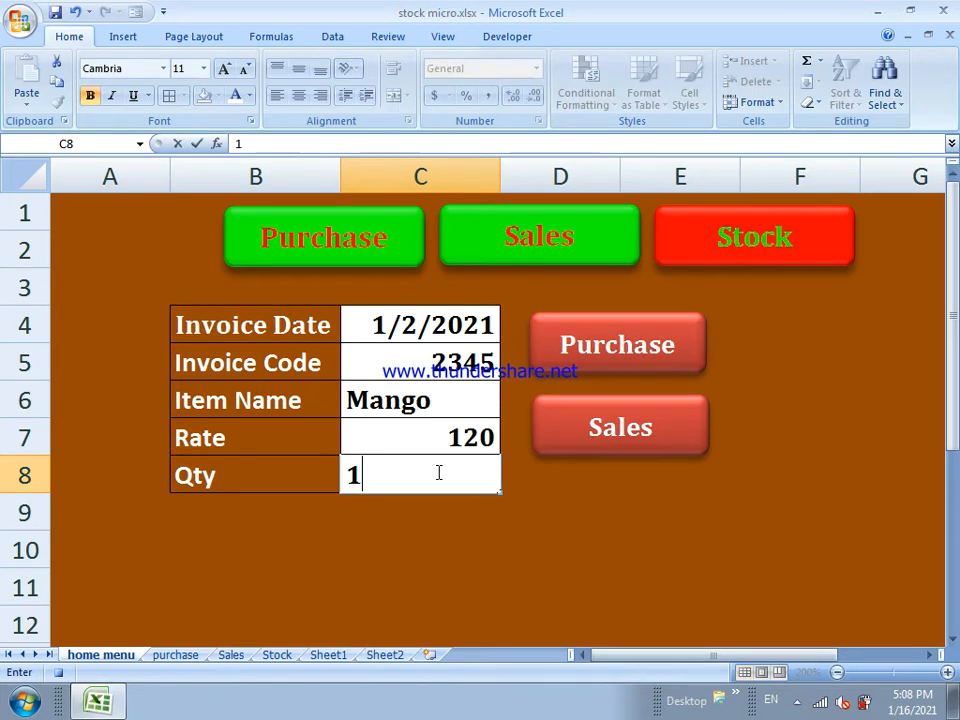
click(550, 535)
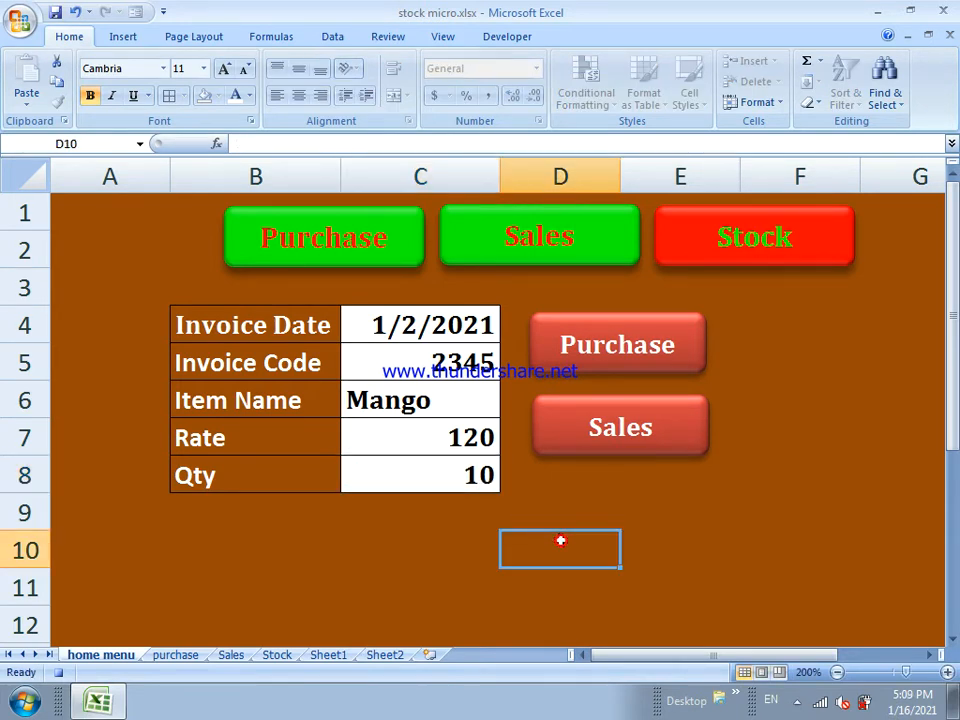
Try to run the sales macro from its red button, and clear the entry values in C4:C8
click(596, 452)
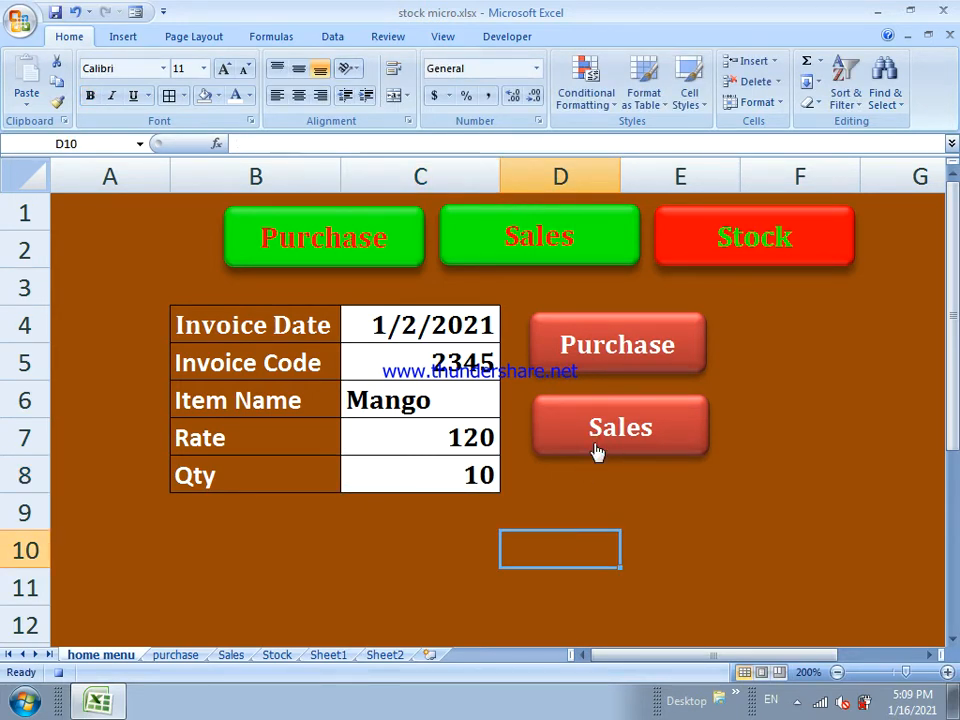
click(596, 447)
click(612, 428)
drag(461, 341, 461, 464)
key(Delete)
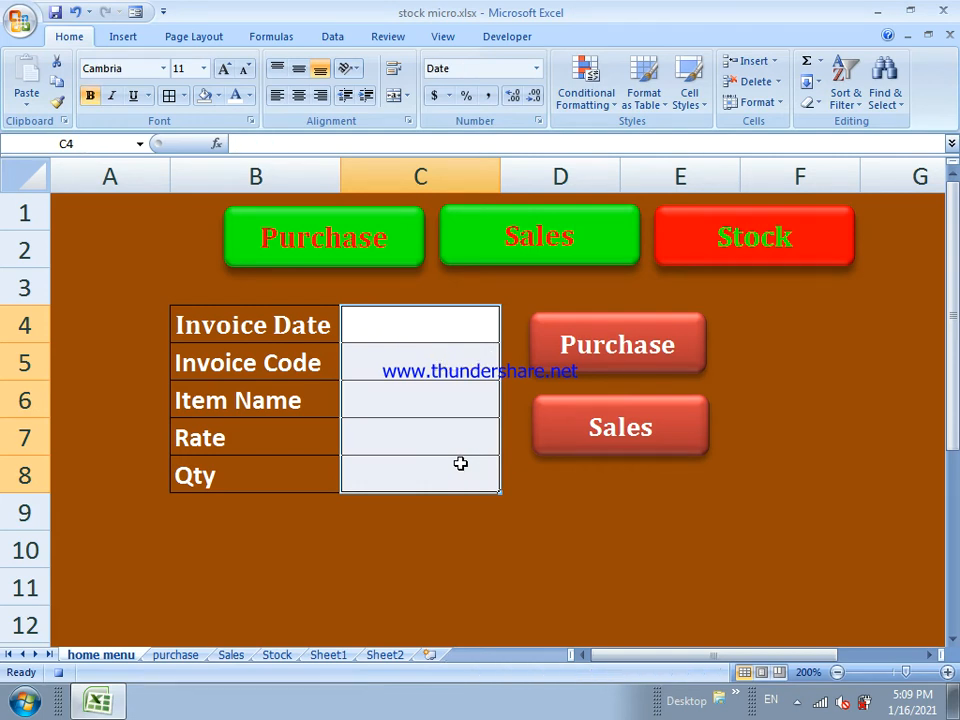
Stop recording the sales macro
click(546, 489)
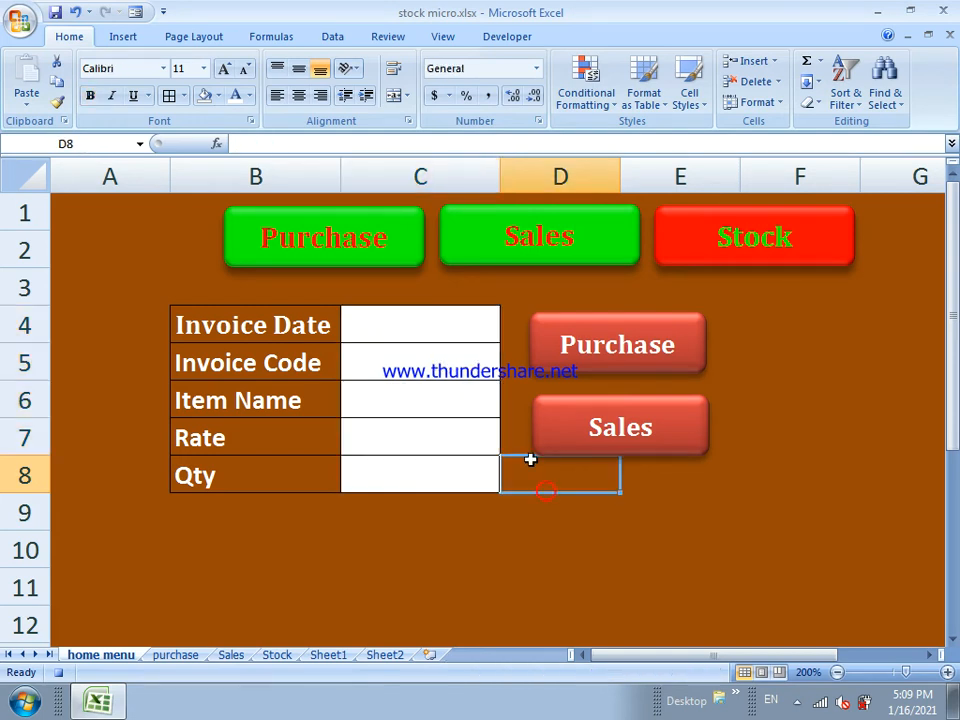
click(488, 38)
click(165, 66)
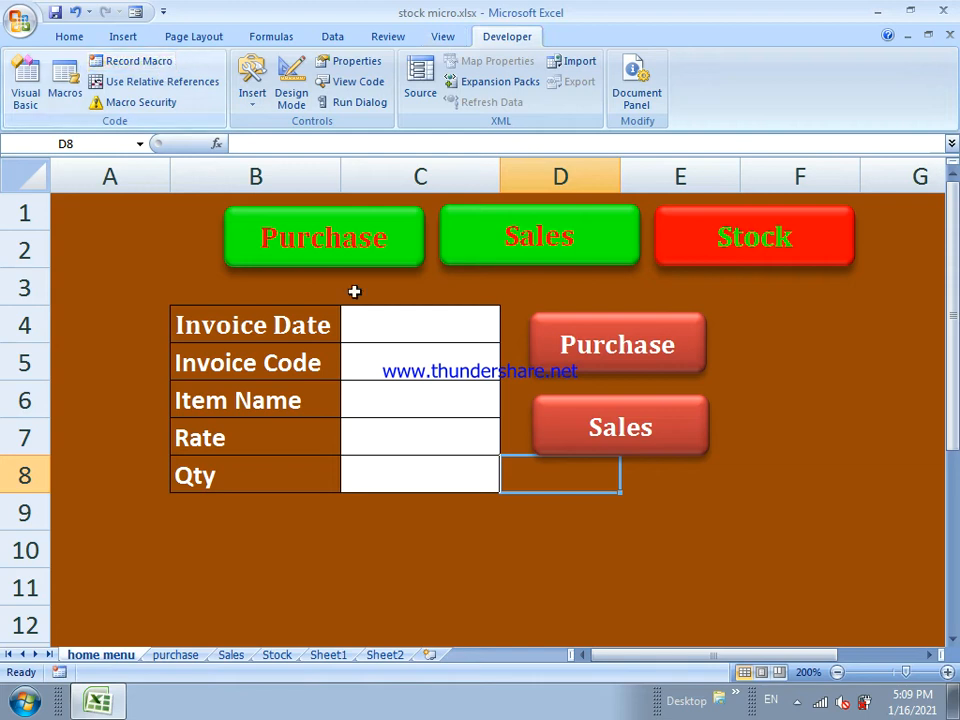
Enter invoice date 1/2/2021 and invoice code 3456 in C4 and C5 of the home menu form
click(394, 328)
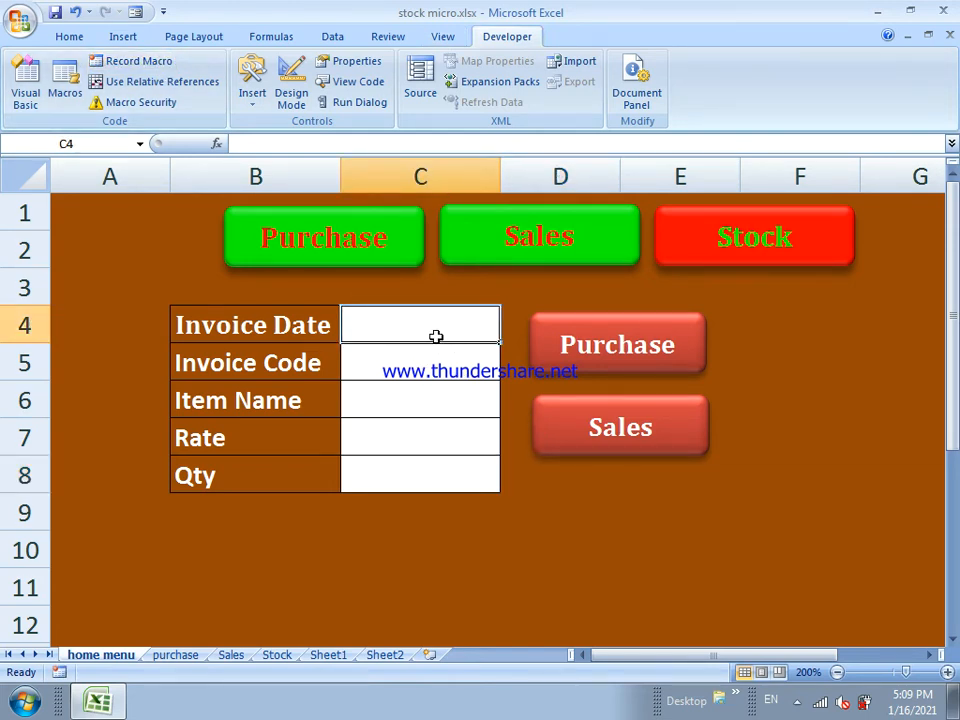
text(1/2/)
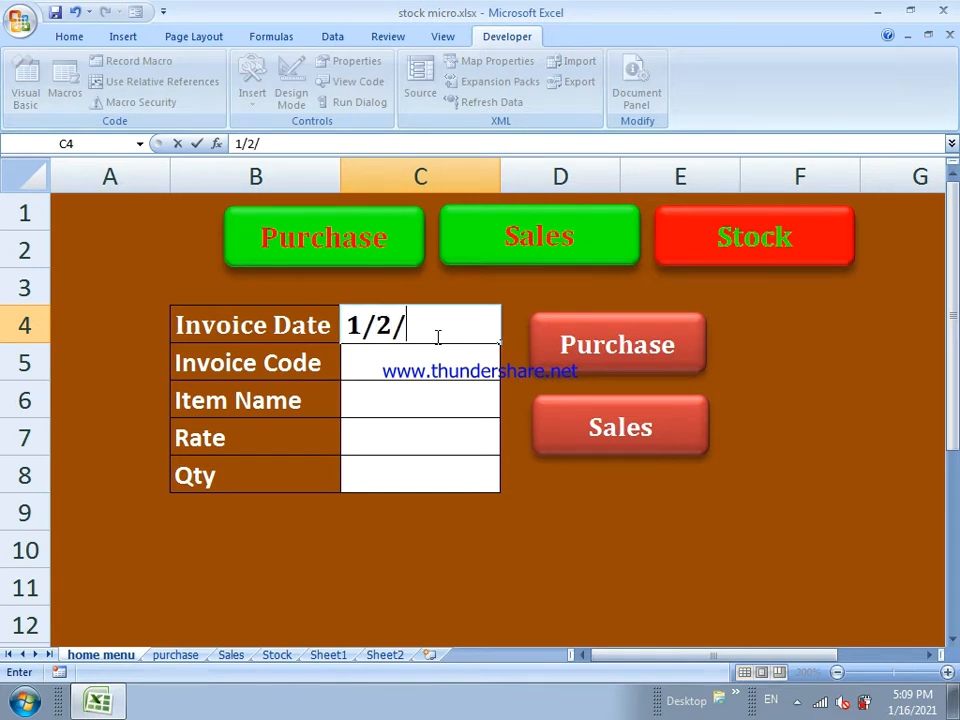
text(2021)
click(437, 362)
text(3456)
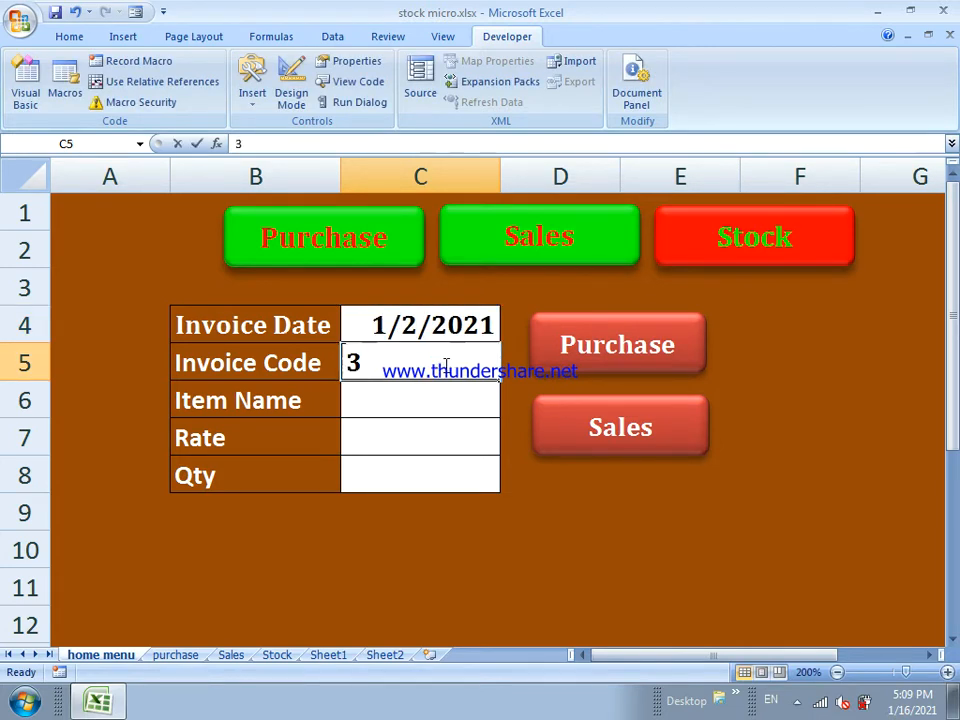
Complete the form with item name Mango, rate 120 and quantity 10 in C6:C8
click(440, 403)
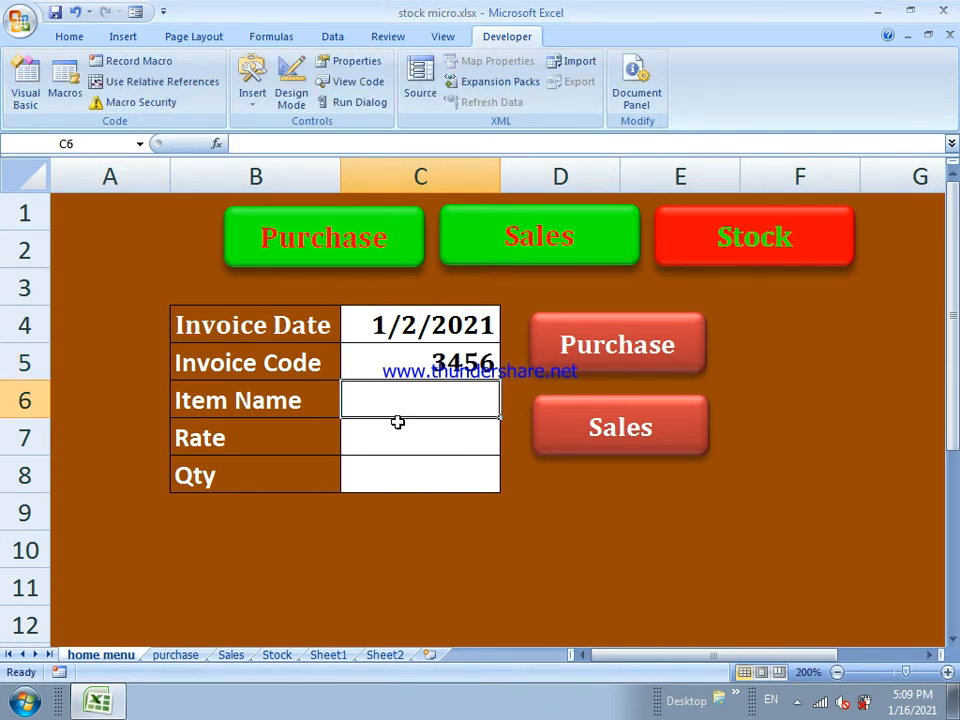
text(Mango)
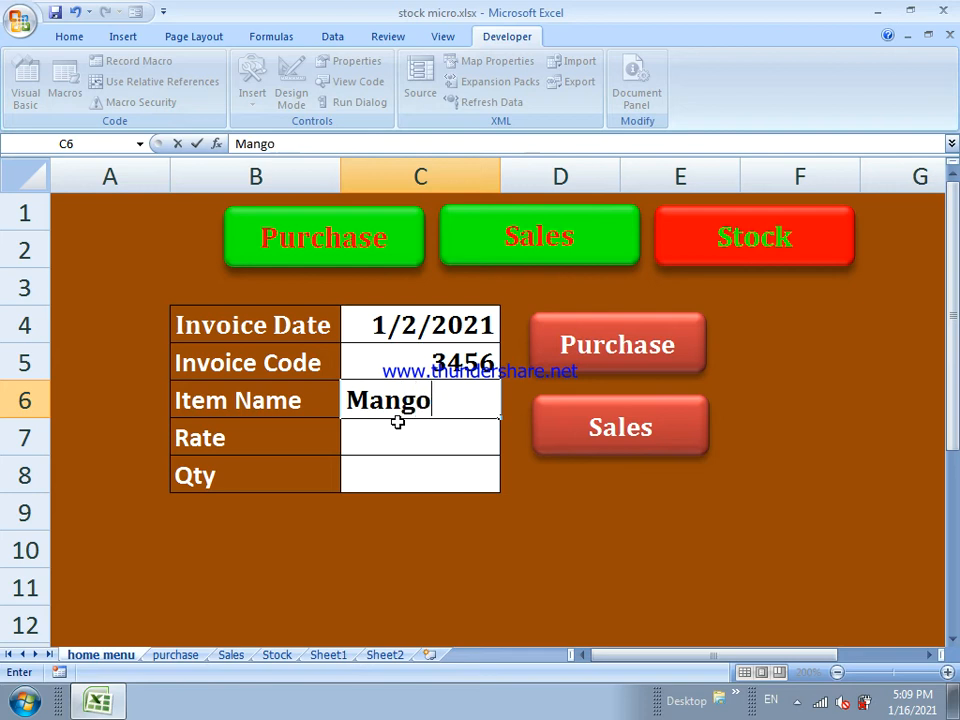
click(400, 446)
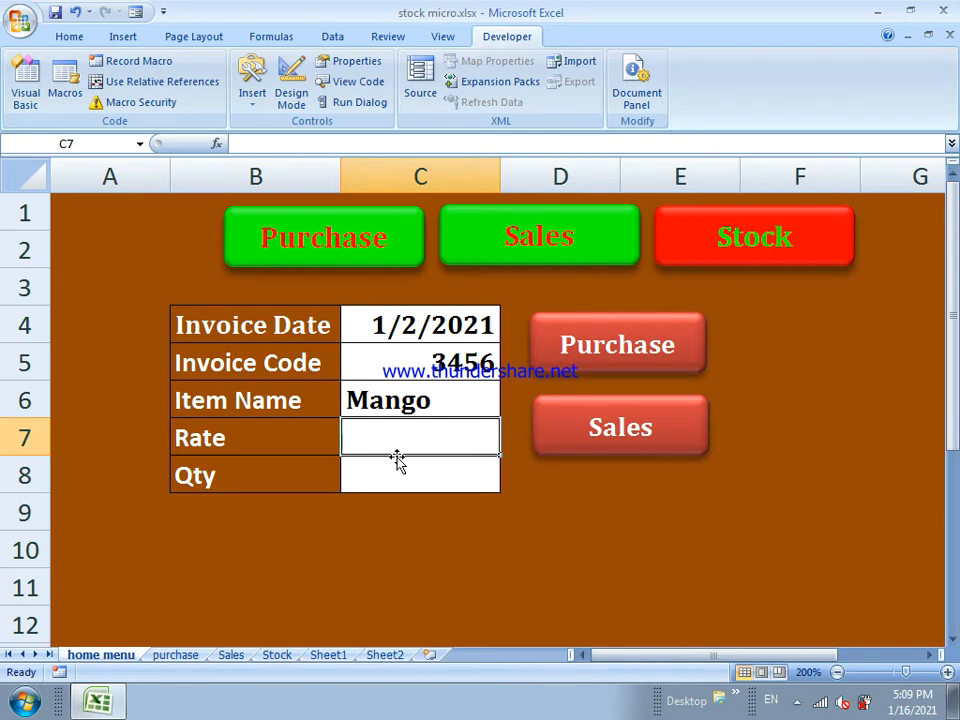
text(120)
click(405, 475)
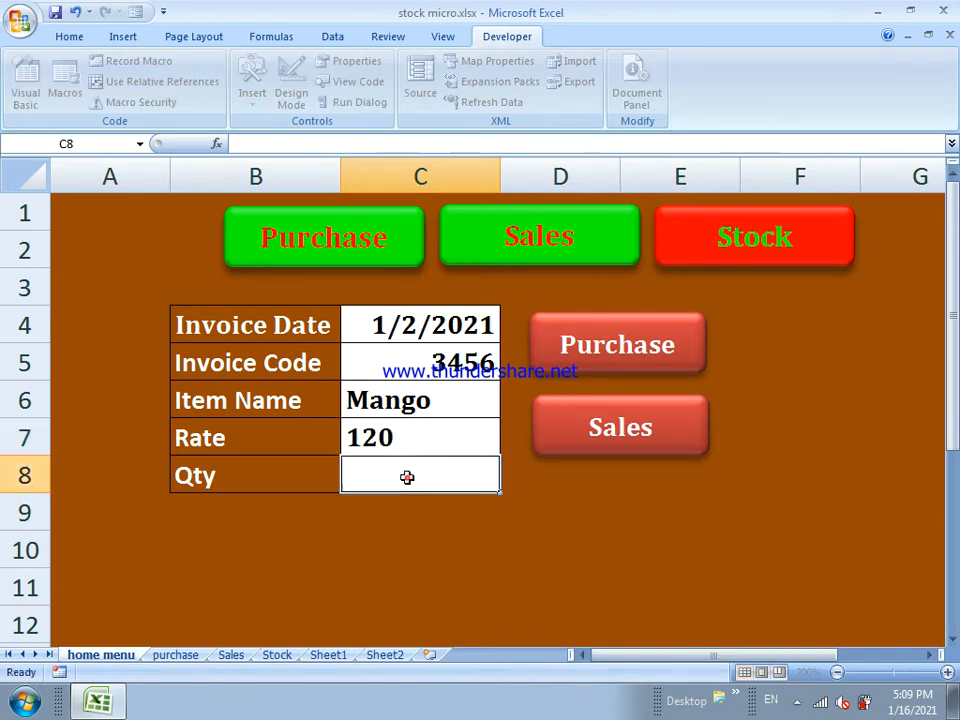
text(10)
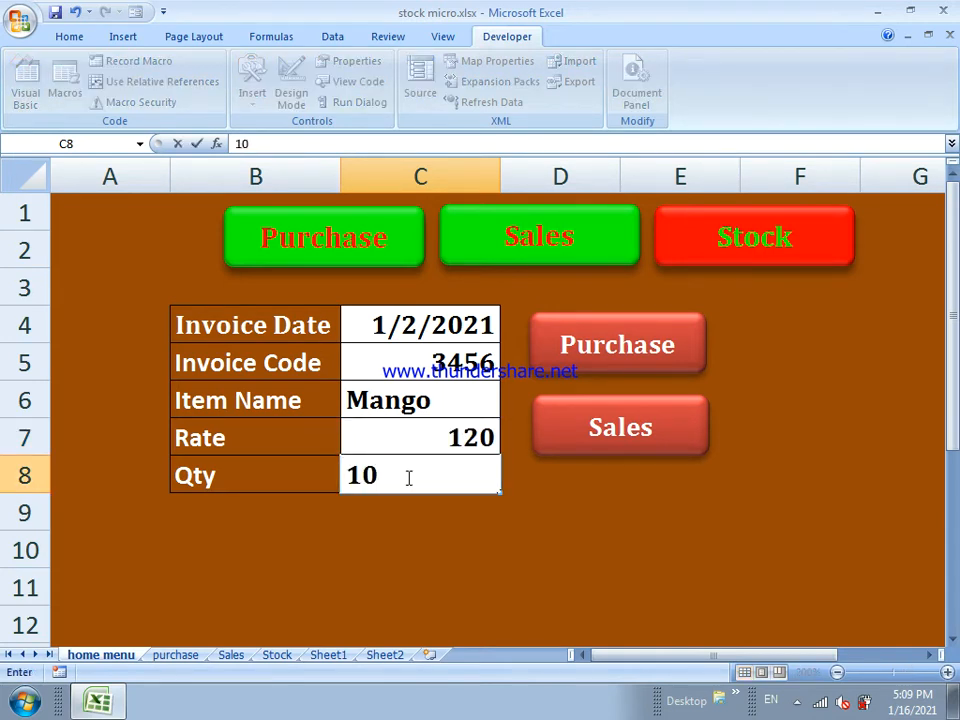
click(555, 535)
Run the sales macro from the red Sales button and check the entries on the Sales and purchase sheets
click(603, 438)
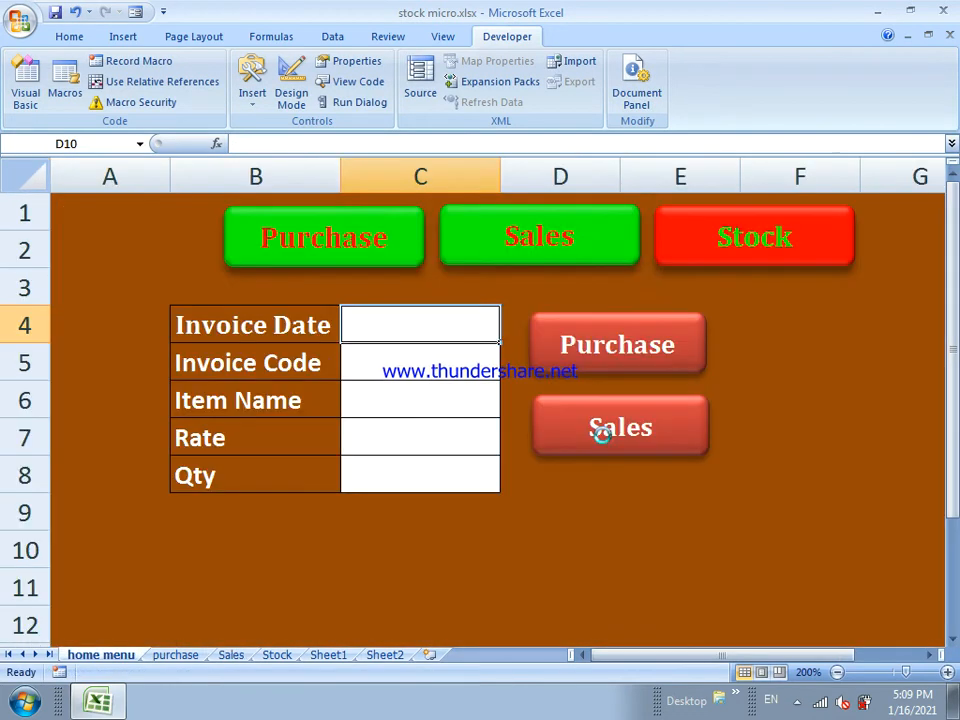
click(450, 330)
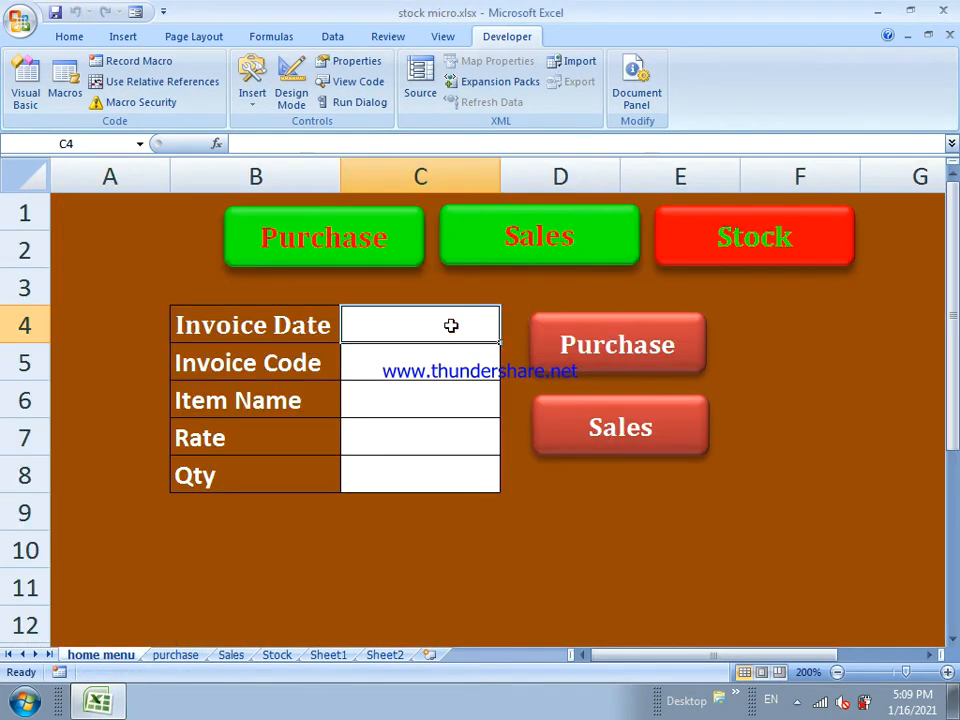
click(231, 655)
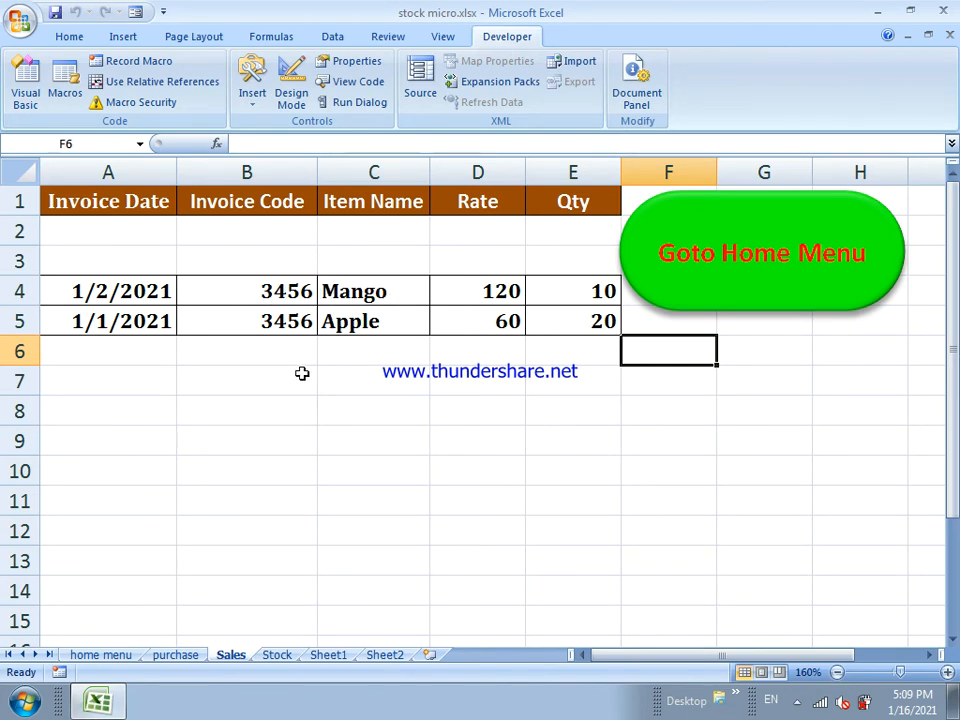
click(172, 656)
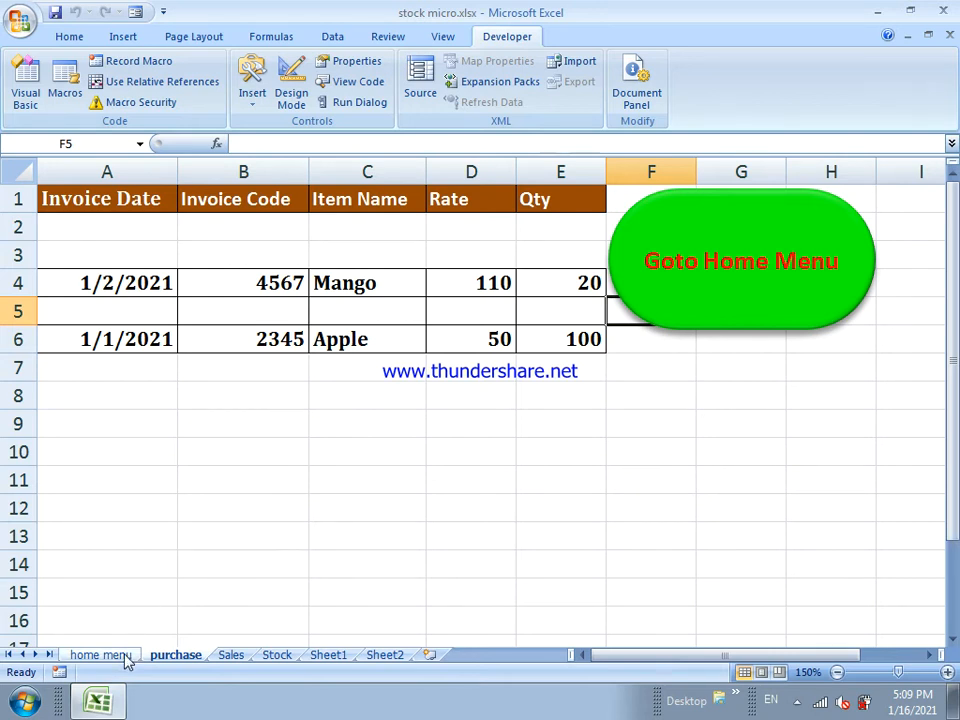
click(100, 655)
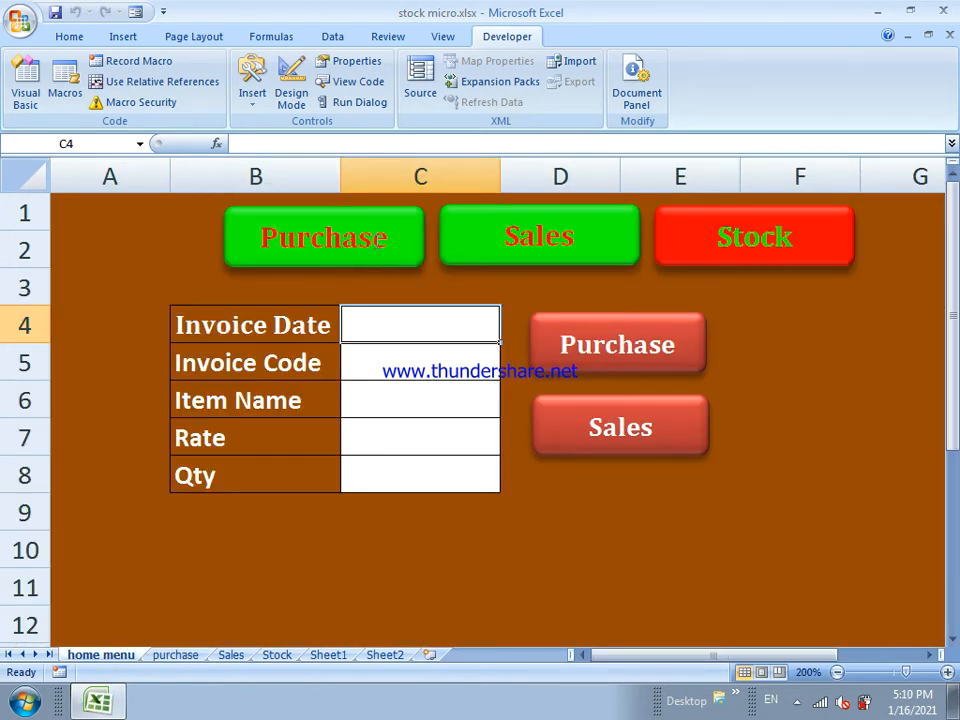
right_click(407, 258)
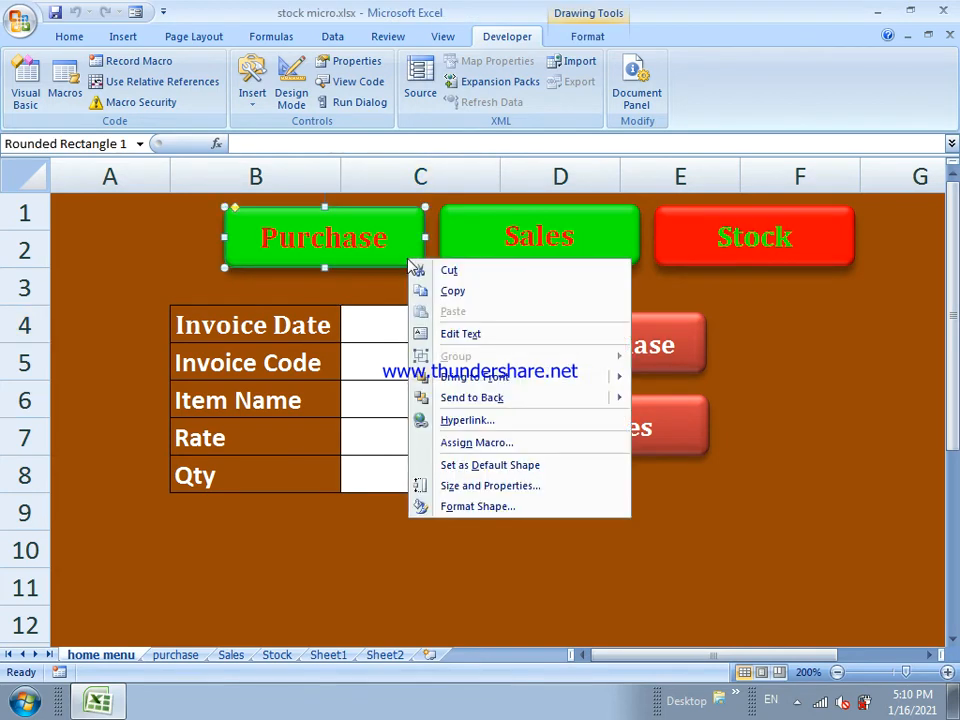
click(457, 422)
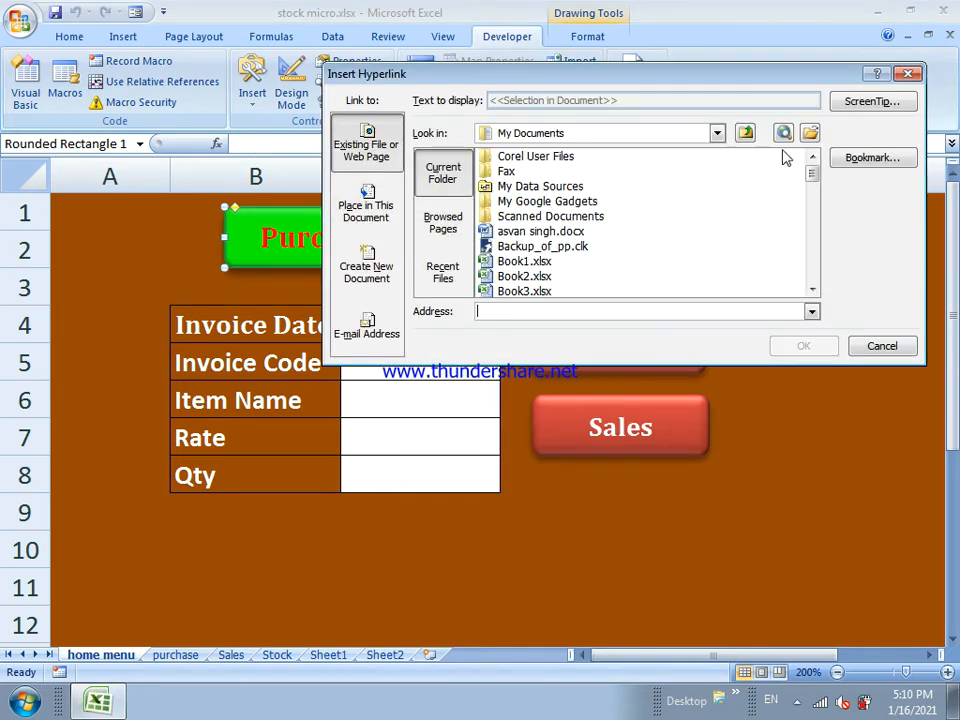
click(907, 76)
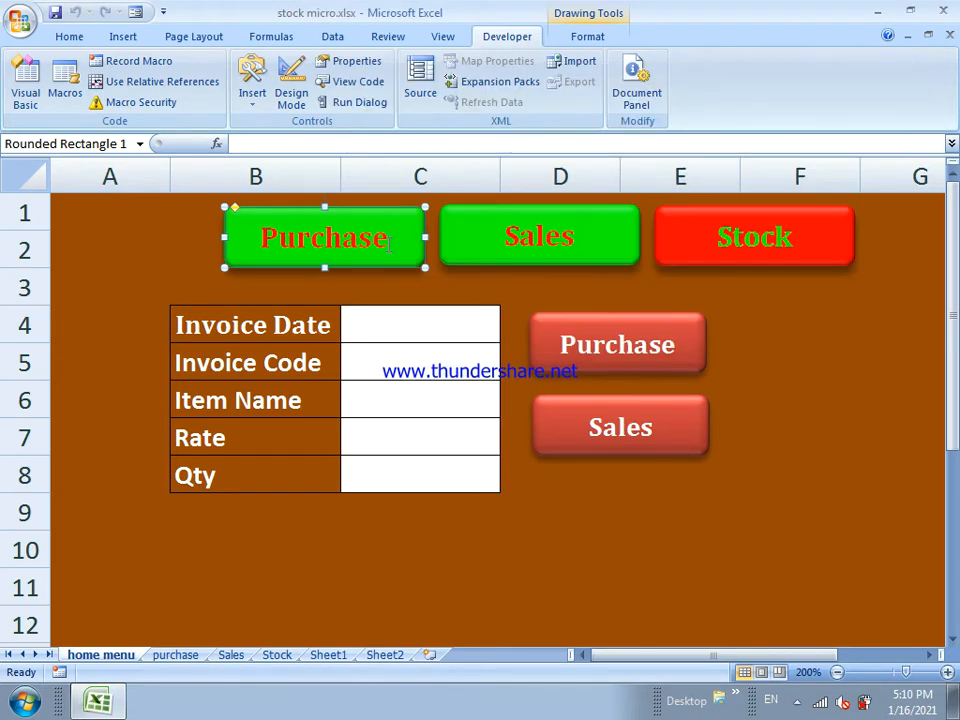
Hyperlink the green Purchase button to cell A1 of the purchase sheet in this document
click(126, 38)
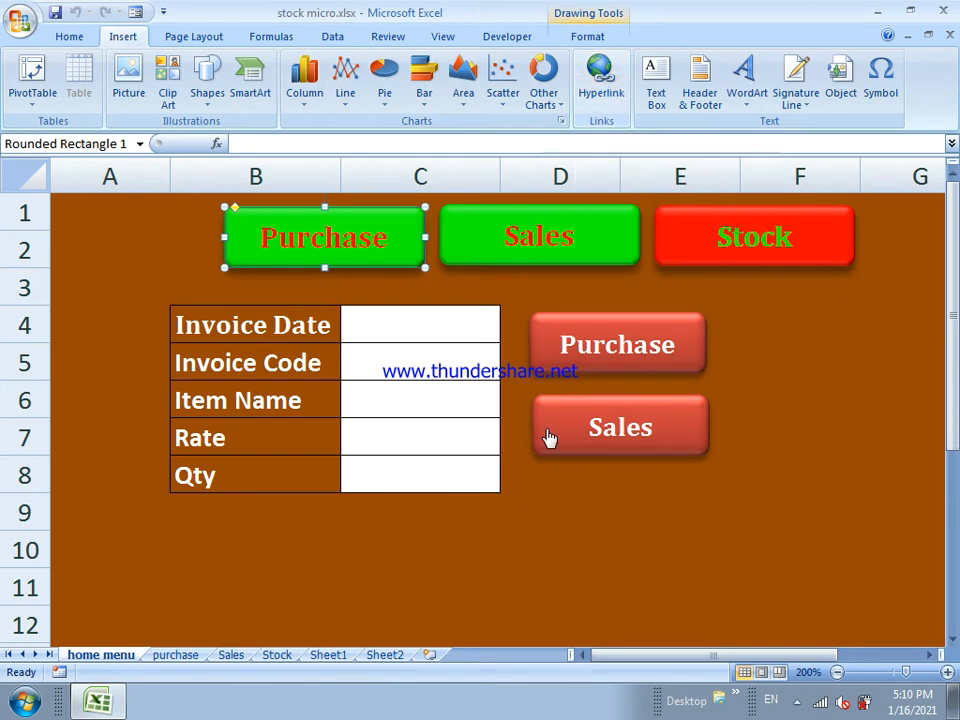
key(ctrl+k)
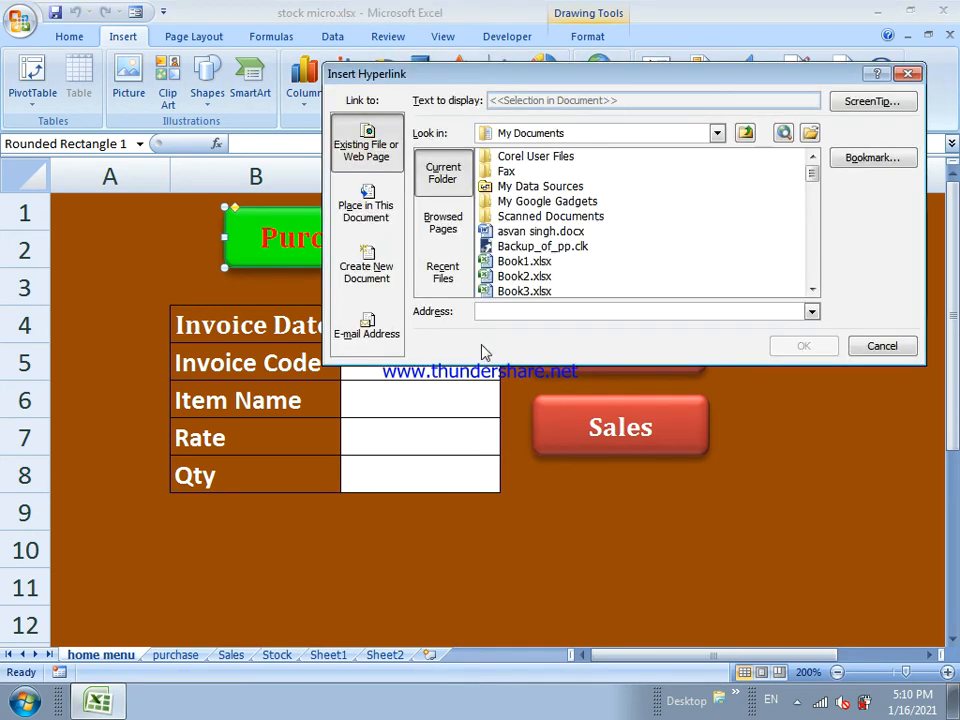
click(368, 226)
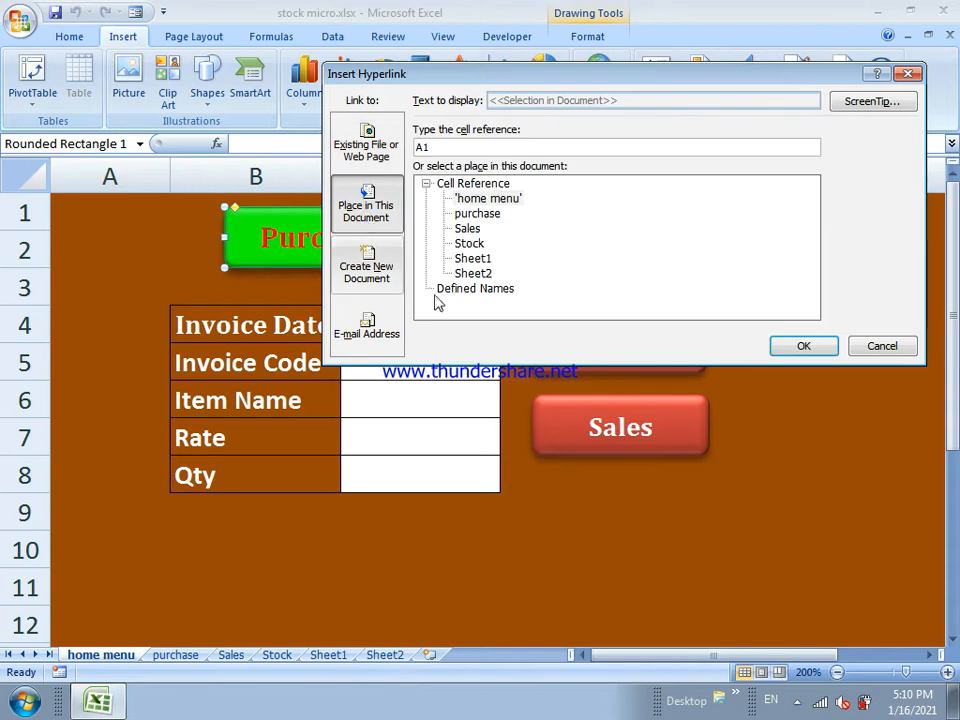
click(477, 214)
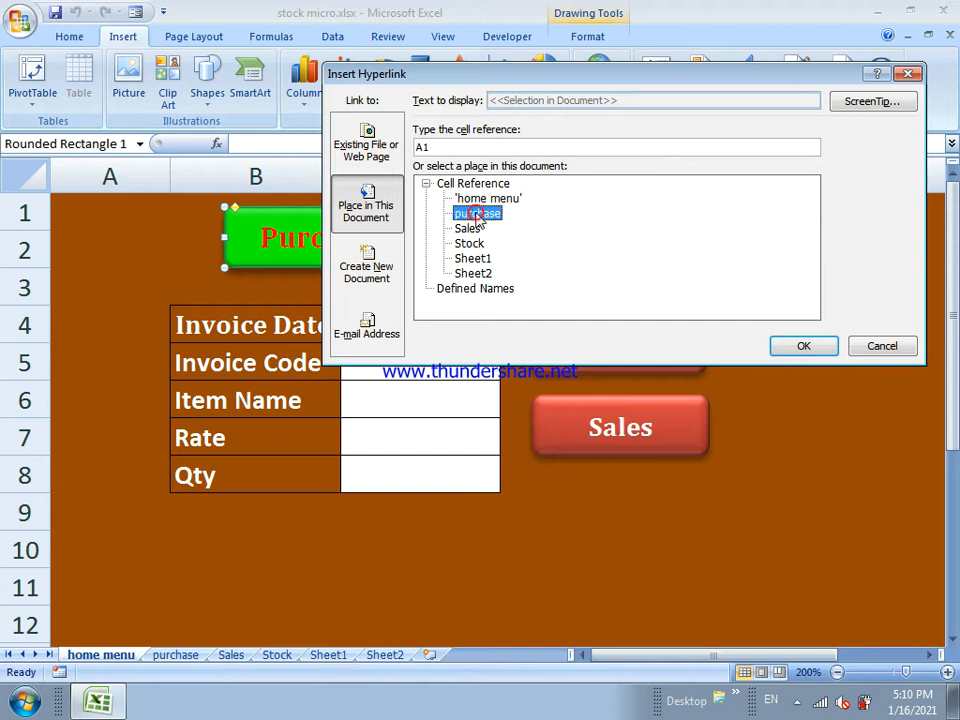
click(804, 346)
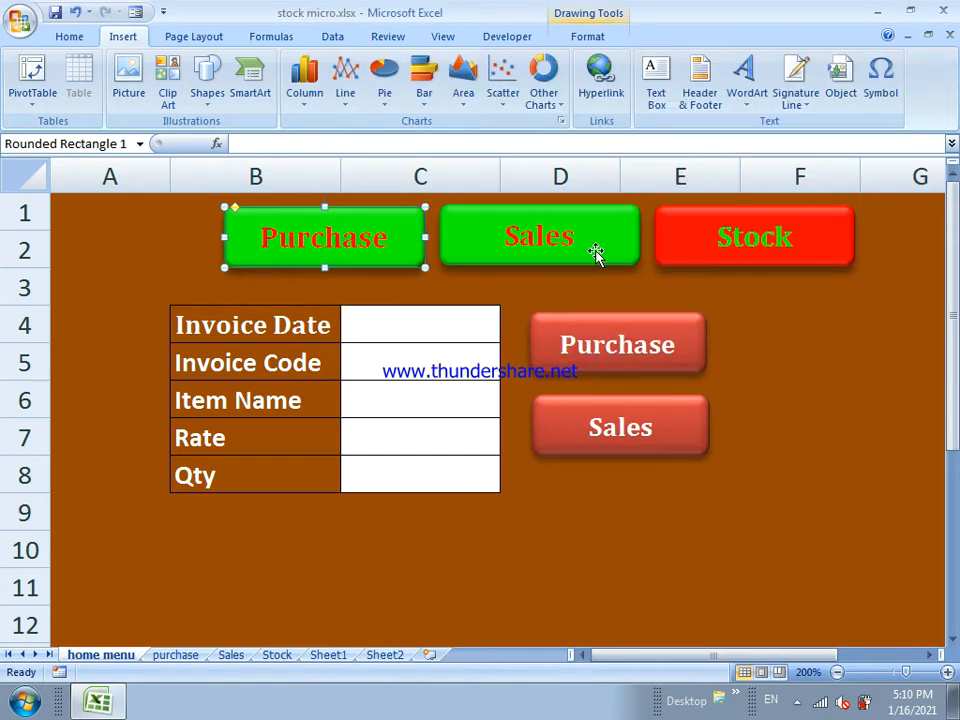
click(581, 283)
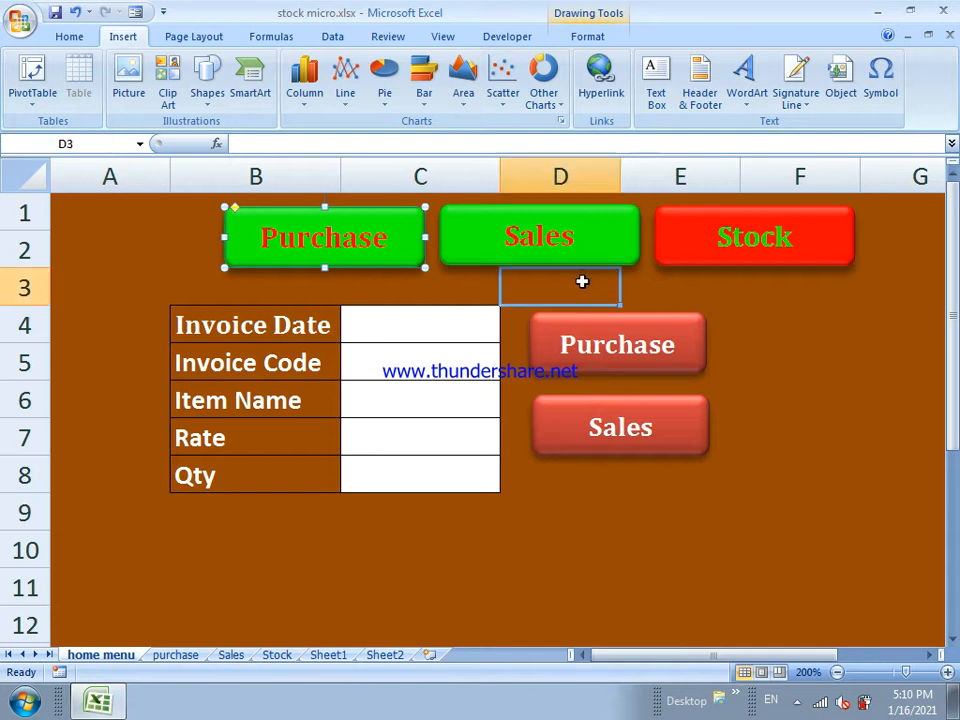
Follow the Purchase link and reduce the height of the Goto Home Menu button so it ends within row 3
click(331, 236)
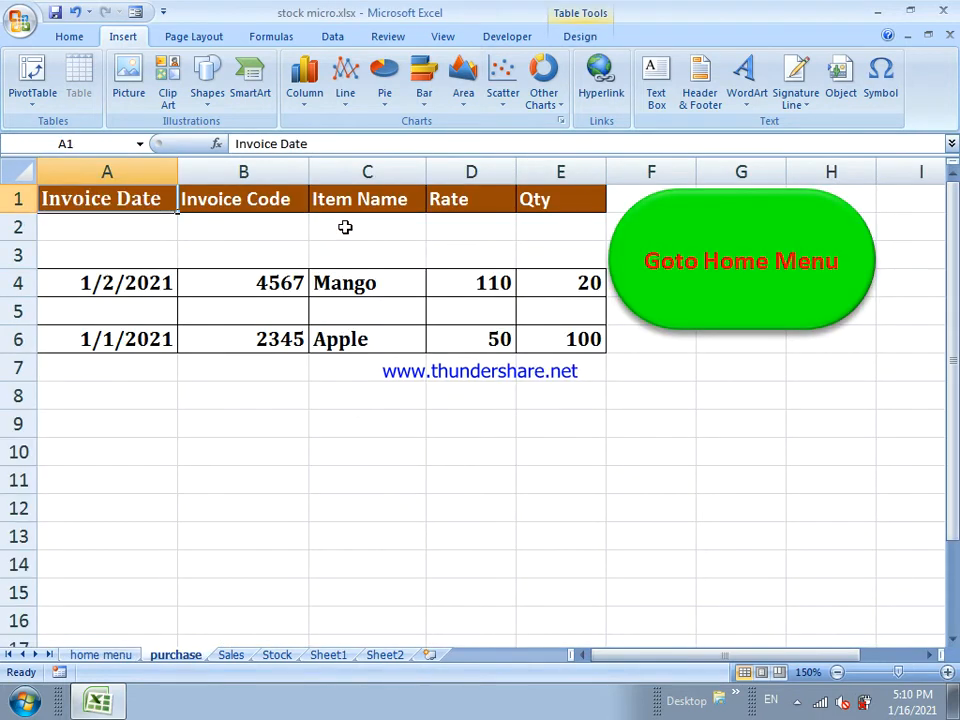
click(651, 291)
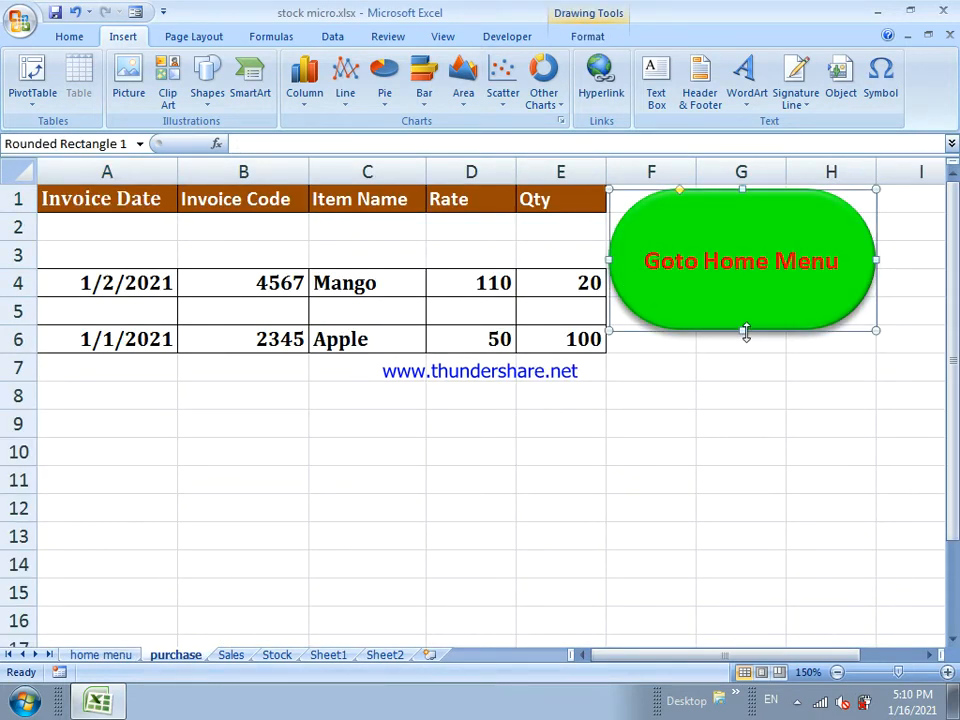
drag(742, 330, 731, 262)
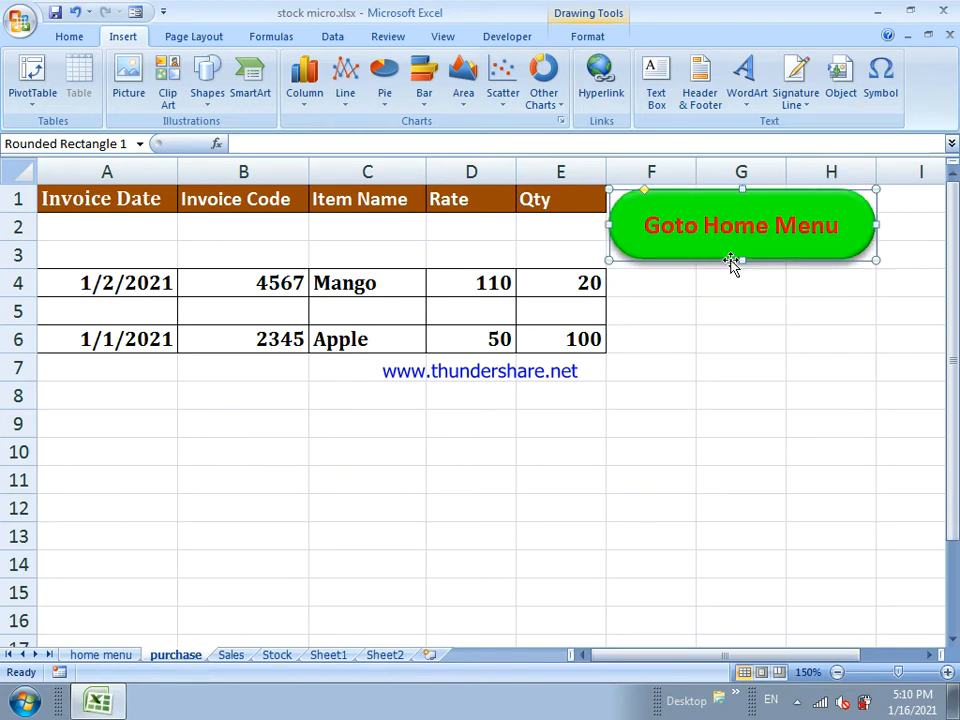
Hyperlink the purchase sheet's Goto Home Menu button to cell A1 of the home menu sheet
right_click(707, 197)
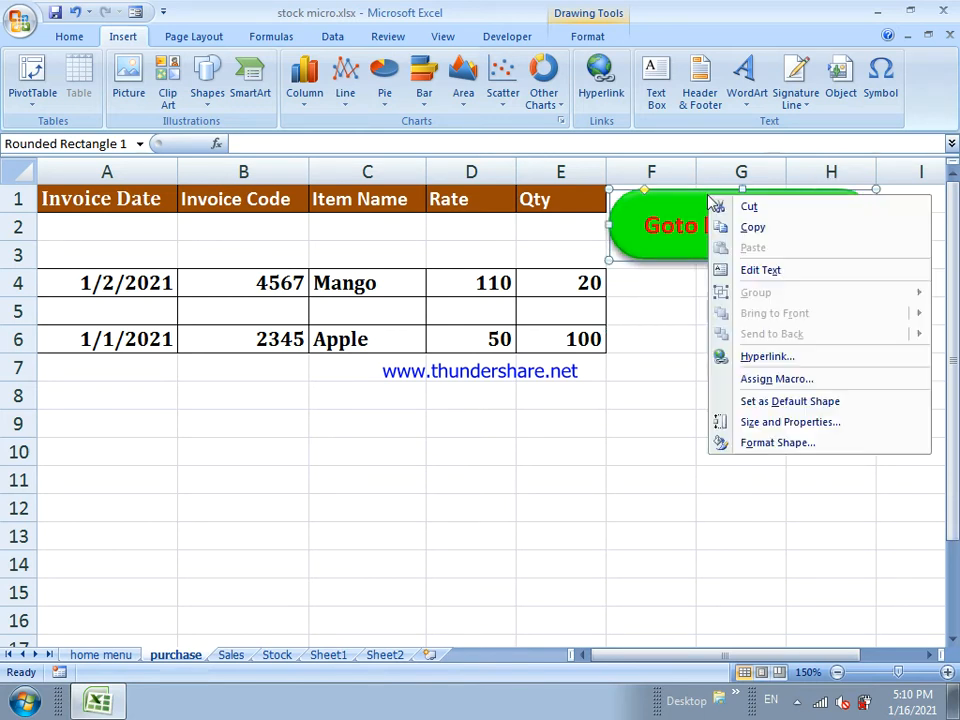
click(742, 357)
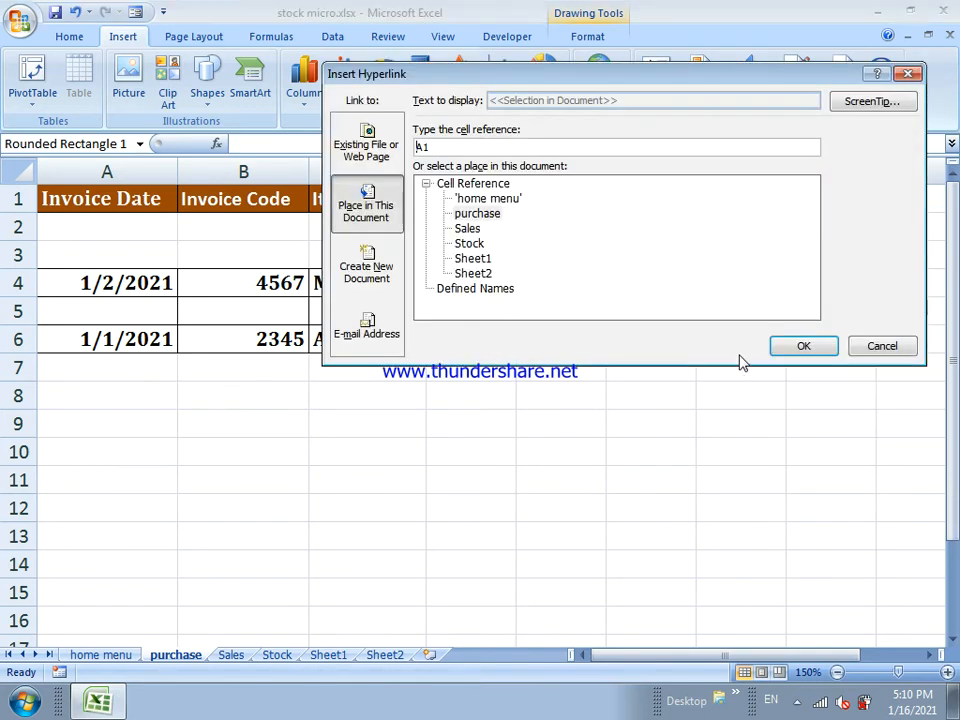
click(487, 202)
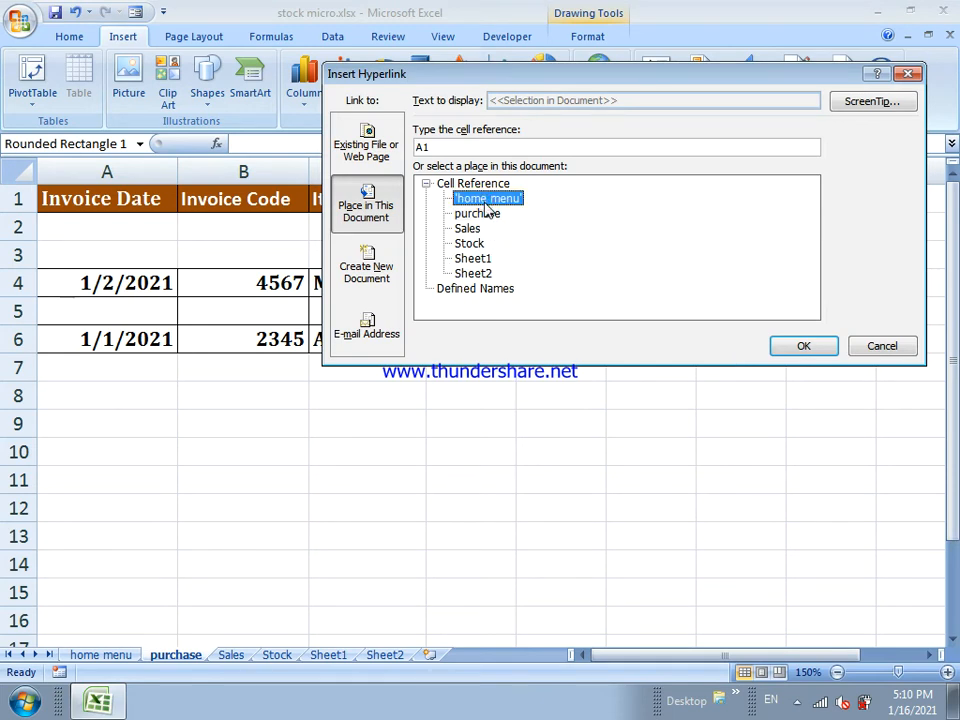
click(799, 350)
click(707, 315)
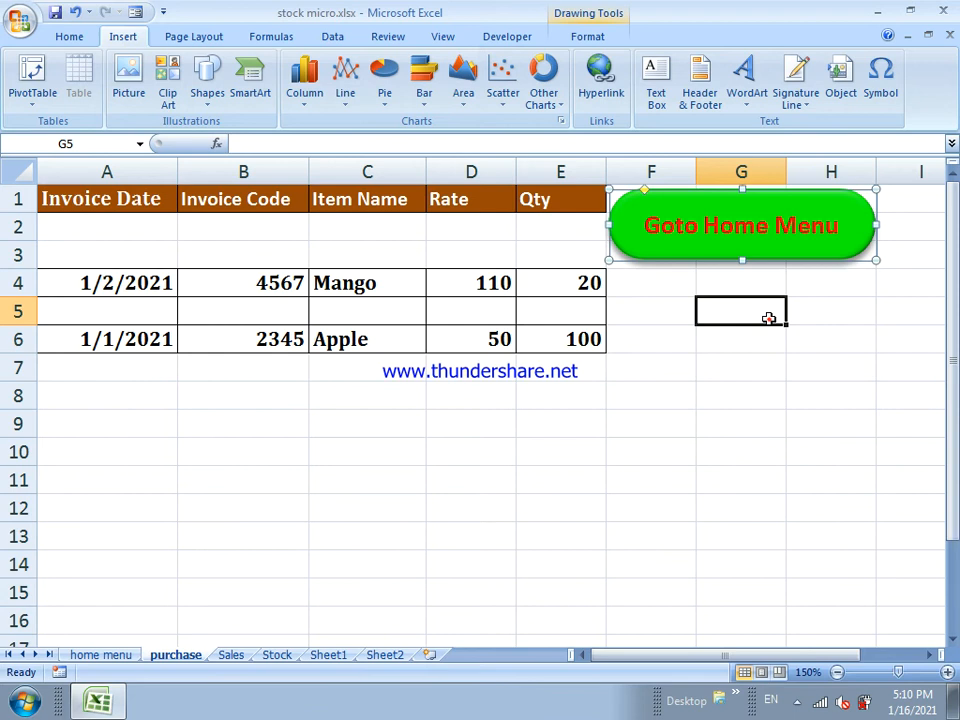
Test the links in both directions between the purchase sheet and the home menu, ending on the home menu
click(751, 244)
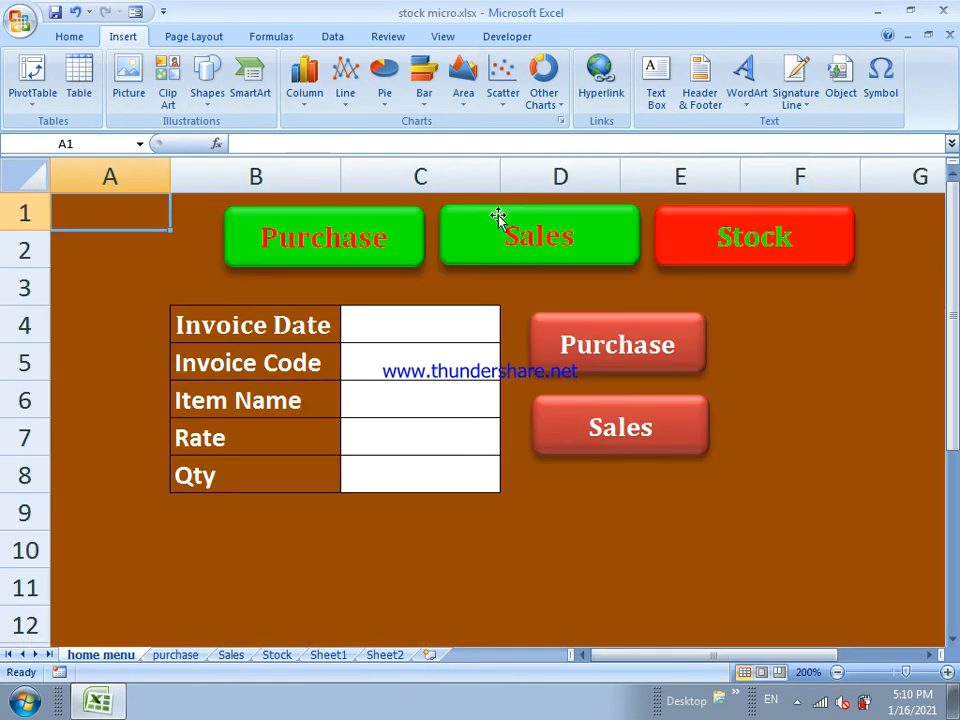
click(358, 246)
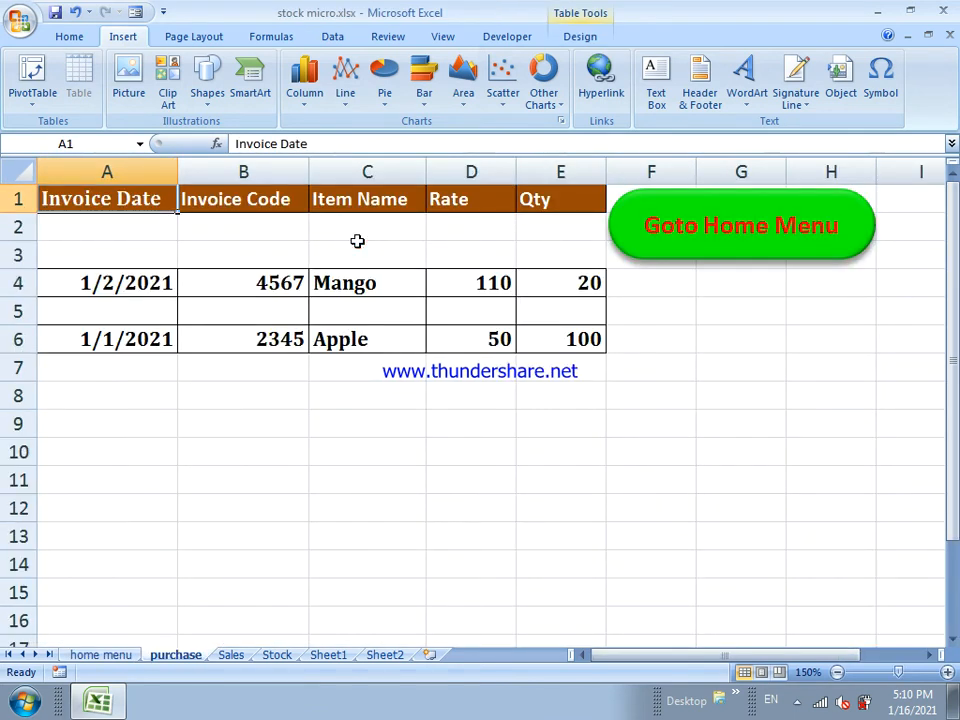
click(634, 254)
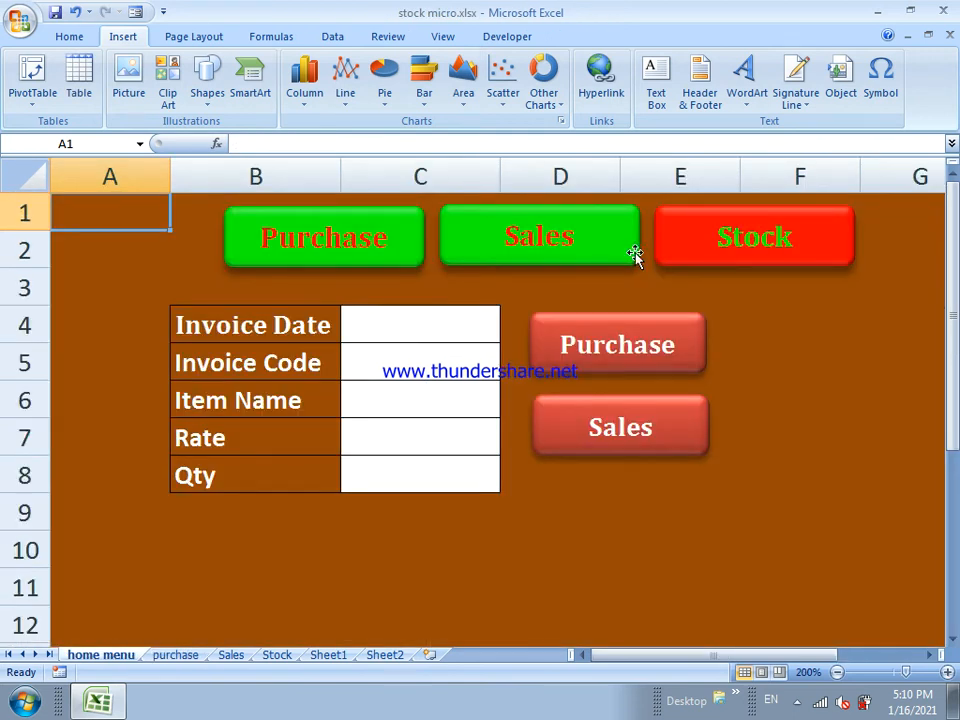
Hyperlink the home menu's green Sales button to cell A1 of the Sales sheet in this document
right_click(602, 250)
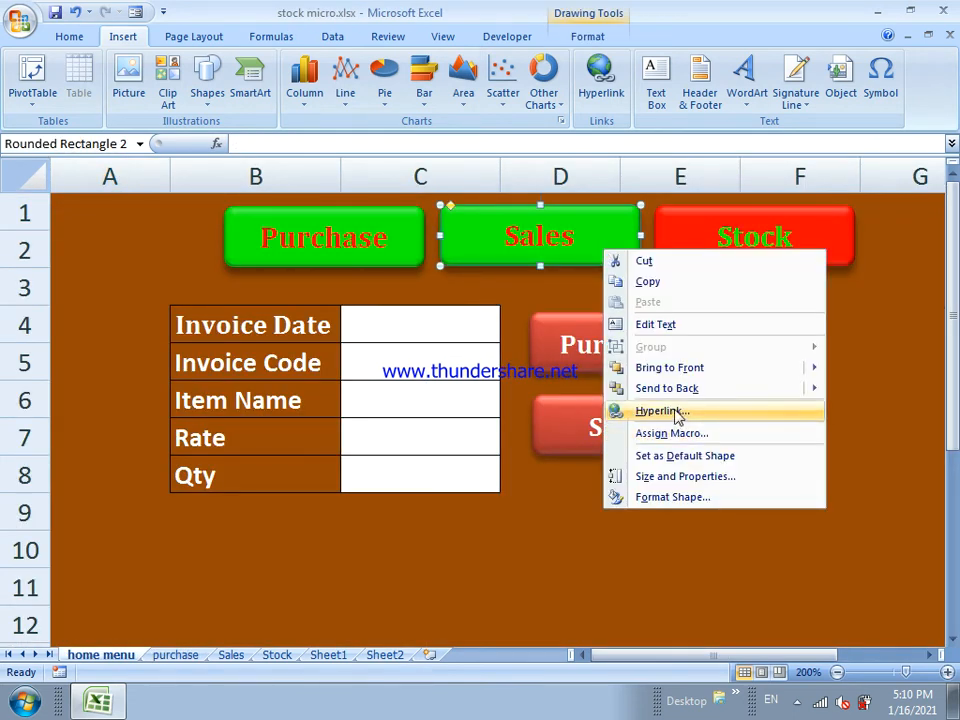
click(666, 414)
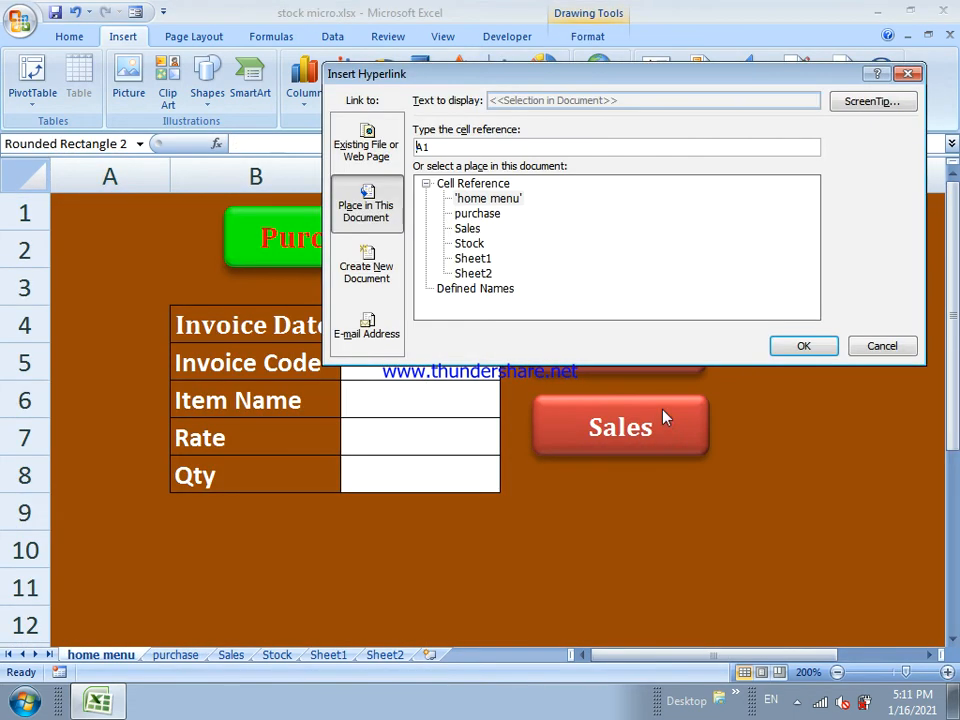
click(467, 230)
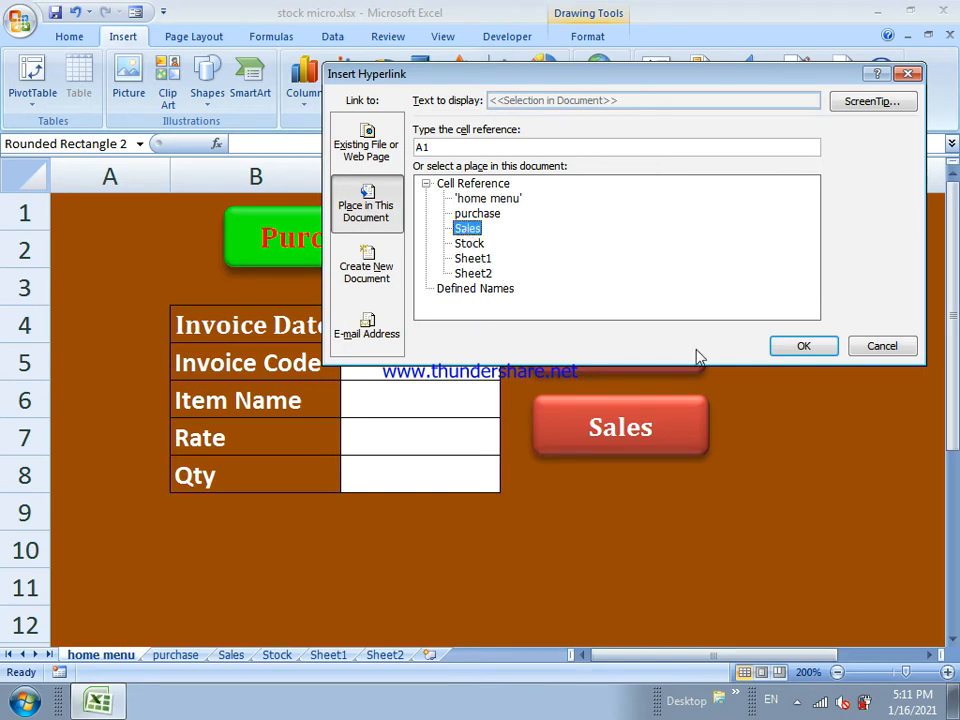
click(797, 347)
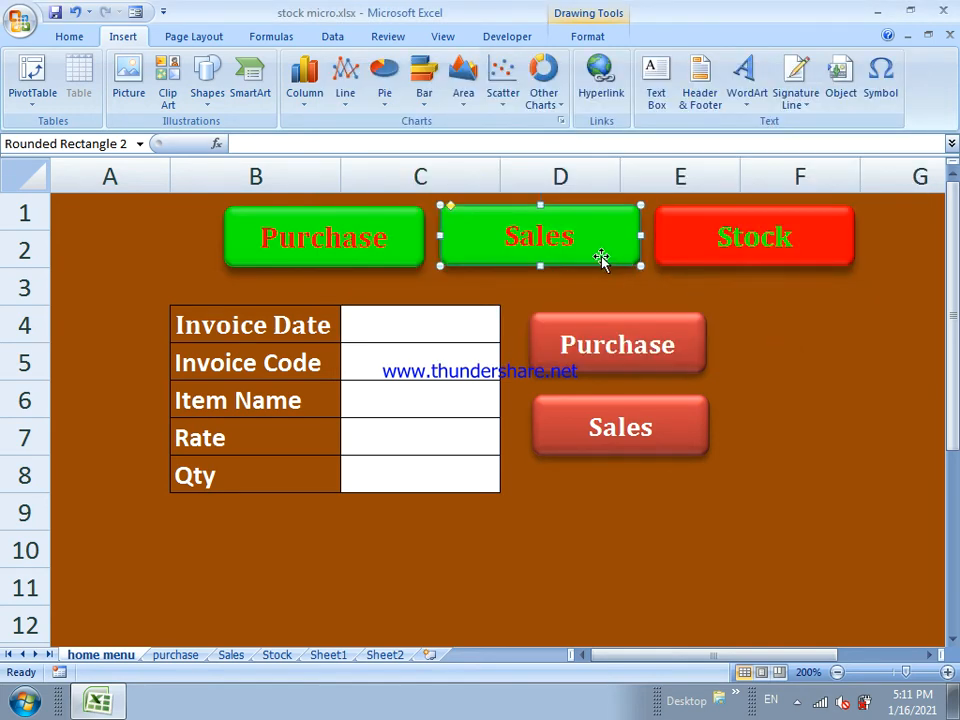
click(696, 300)
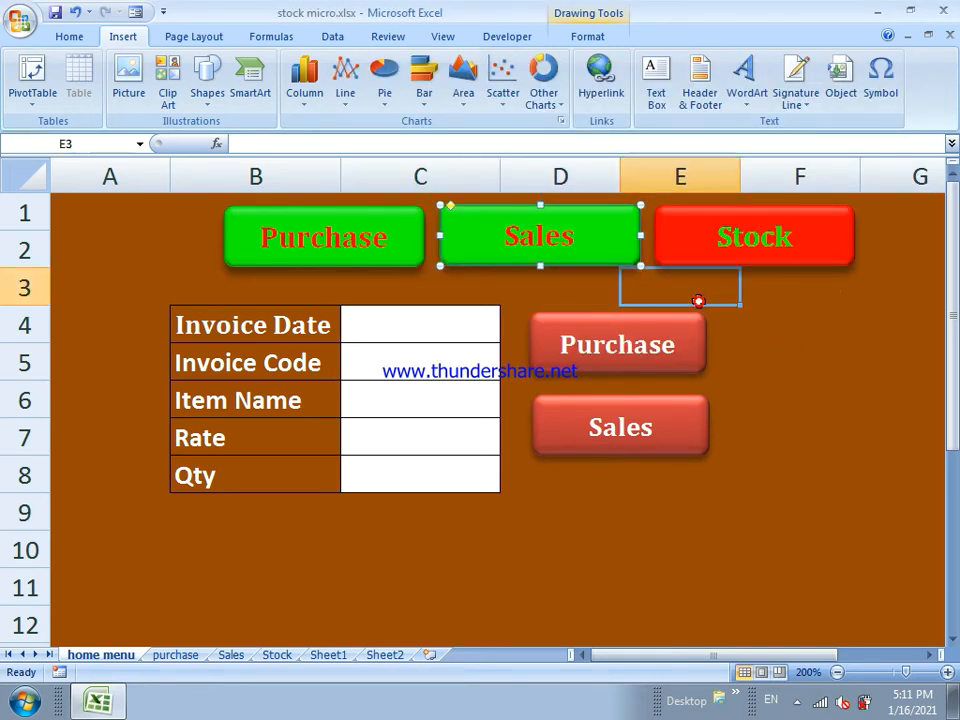
Follow the Sales link and reduce the height of the Goto Home Menu button so it ends within row 3
click(634, 268)
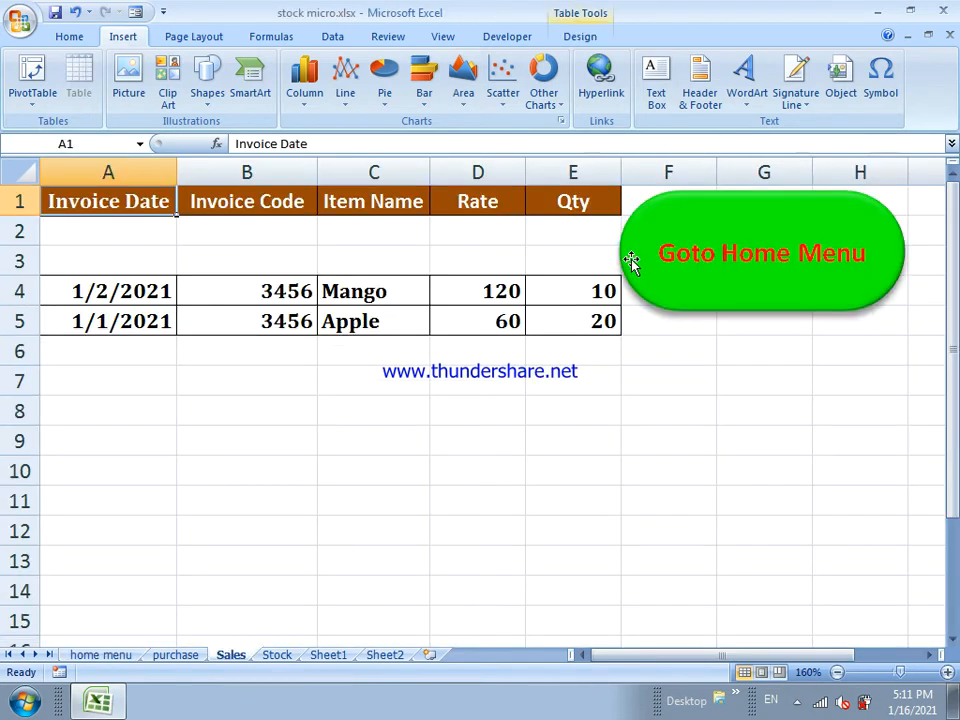
click(671, 307)
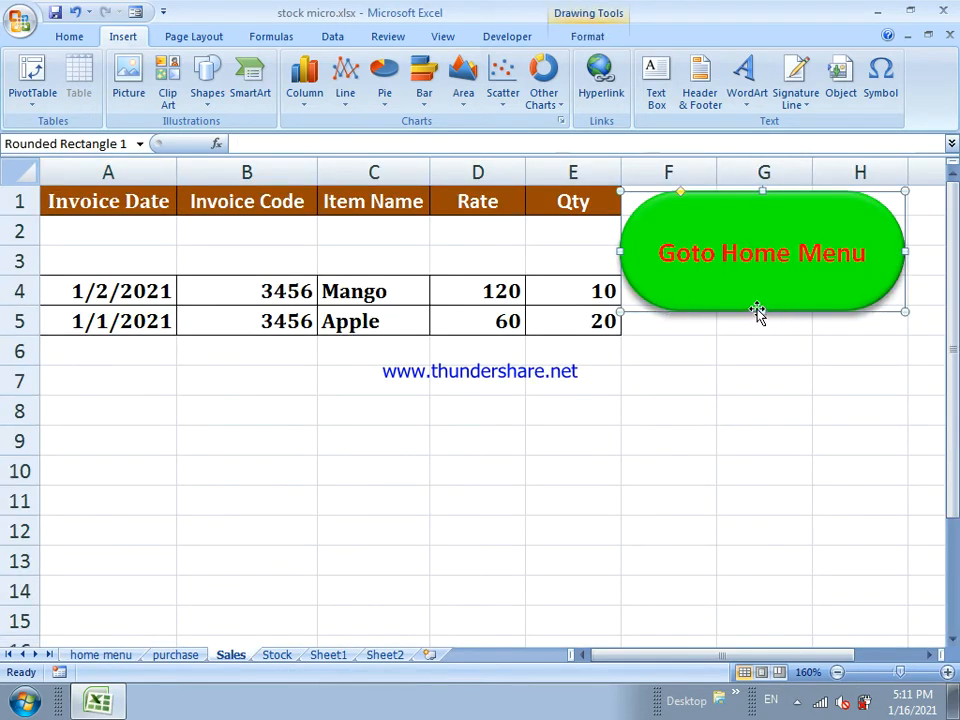
drag(761, 311, 755, 251)
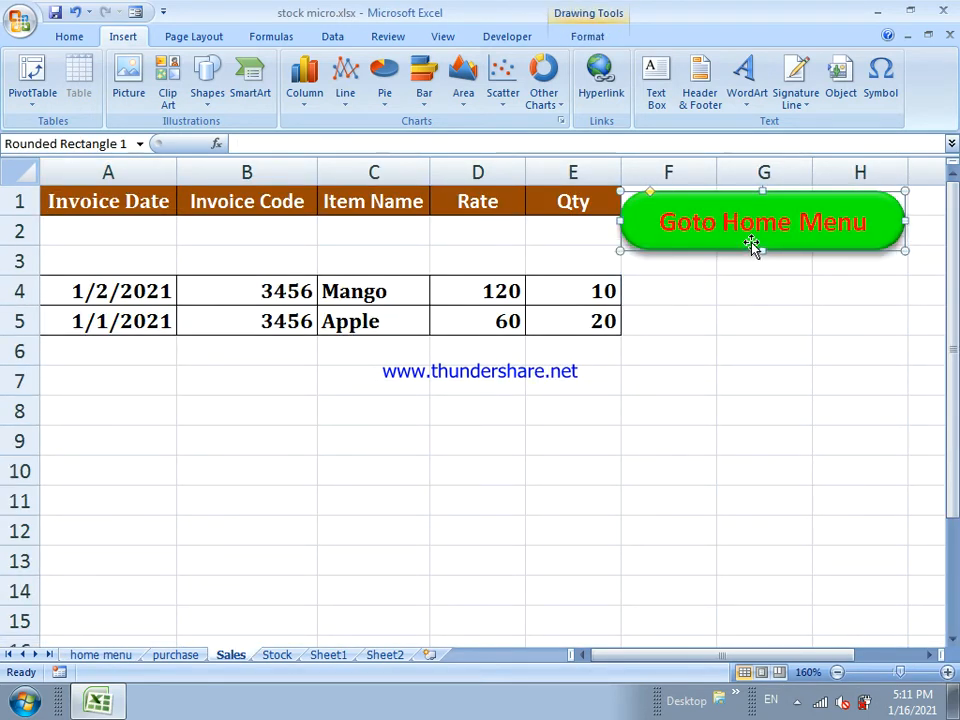
Hyperlink the Sales sheet's Goto Home Menu button to cell A1 of the home menu sheet and follow the link
right_click(736, 245)
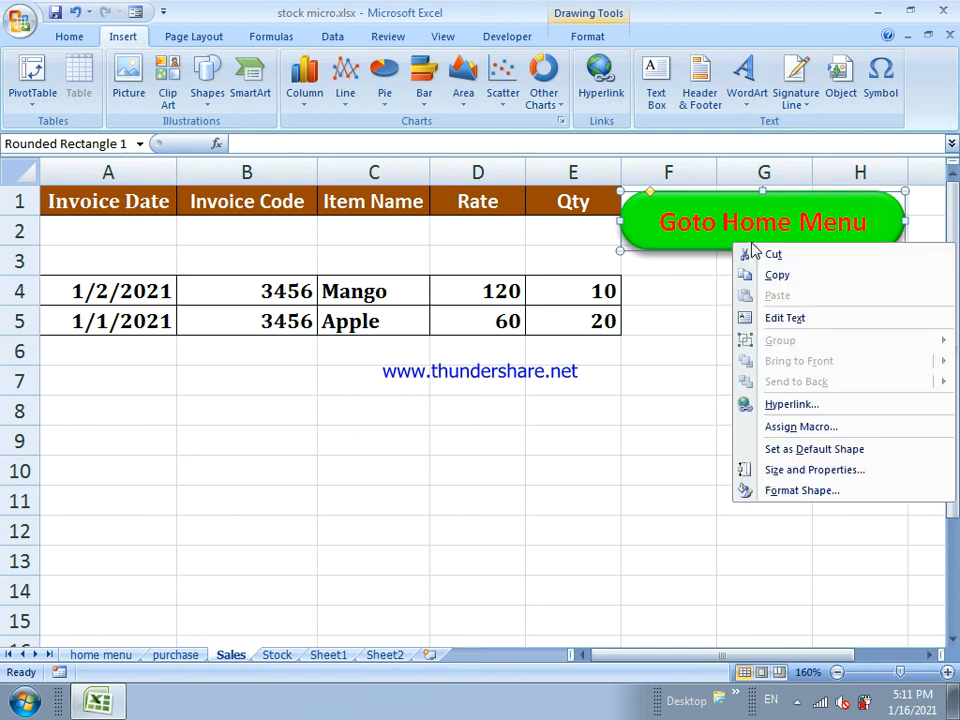
click(785, 406)
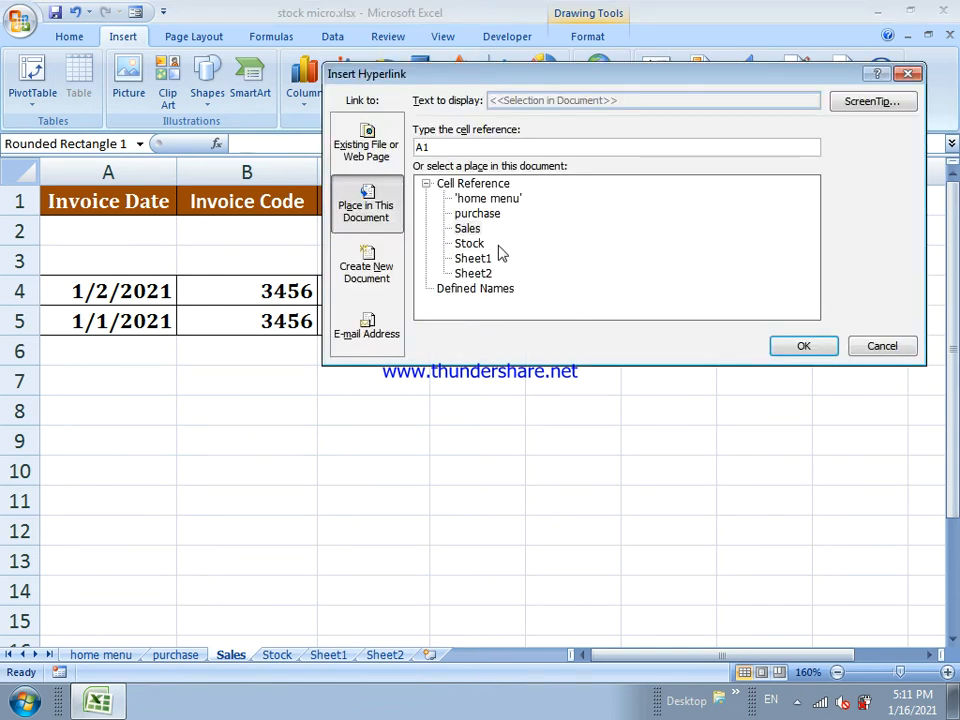
click(489, 199)
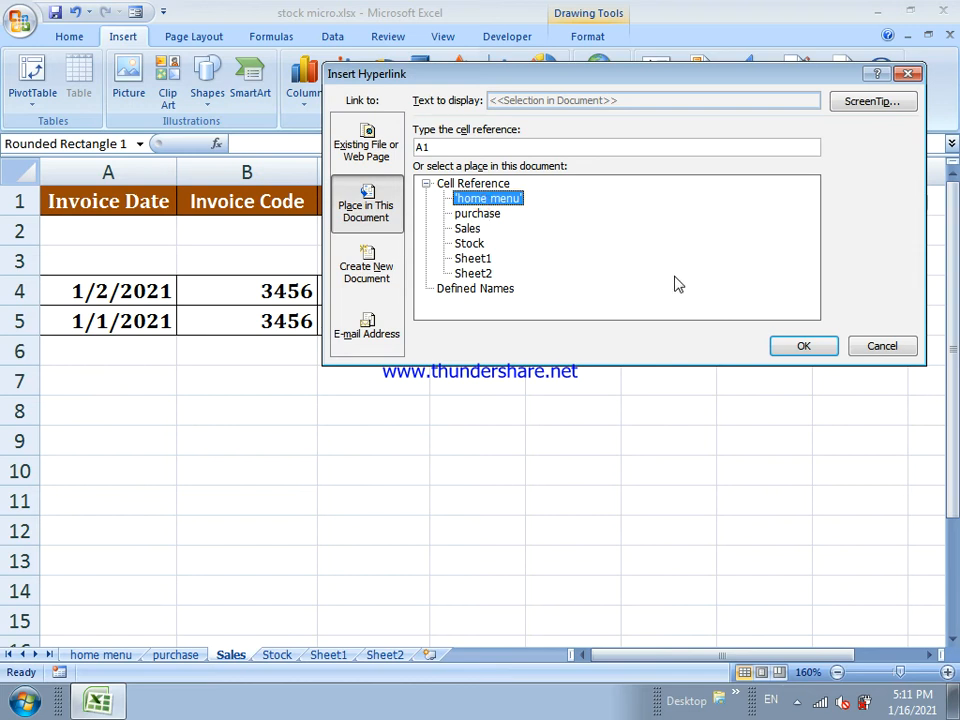
click(795, 344)
click(819, 390)
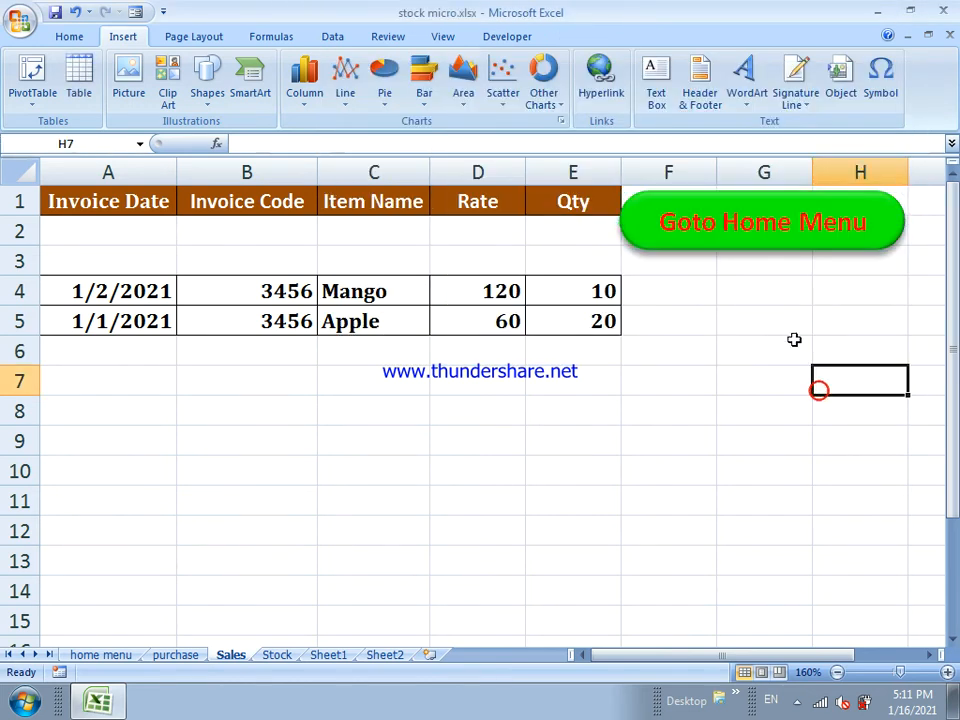
click(754, 240)
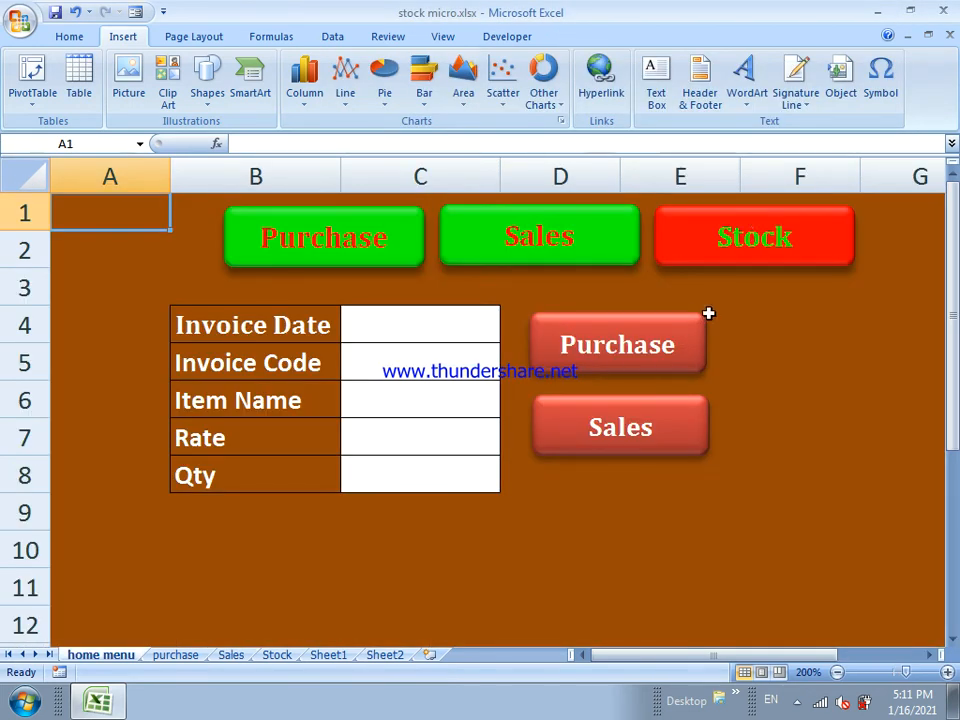
Hyperlink the home menu's red Stock button to cell A1 of the Stock sheet in this document
ctrl+click(682, 258)
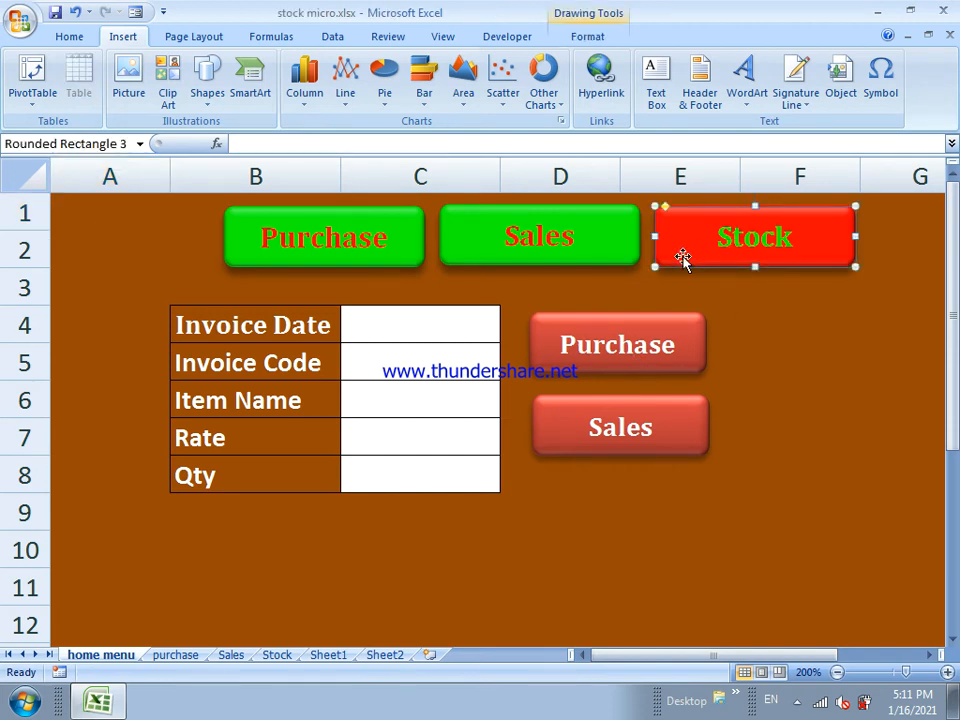
right_click(682, 258)
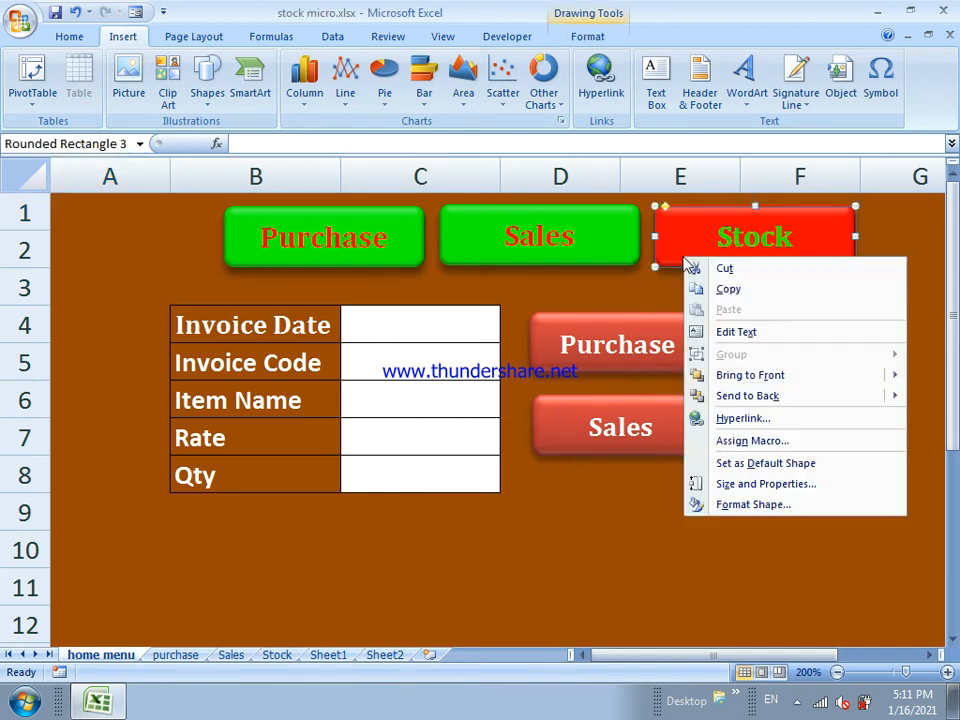
click(733, 424)
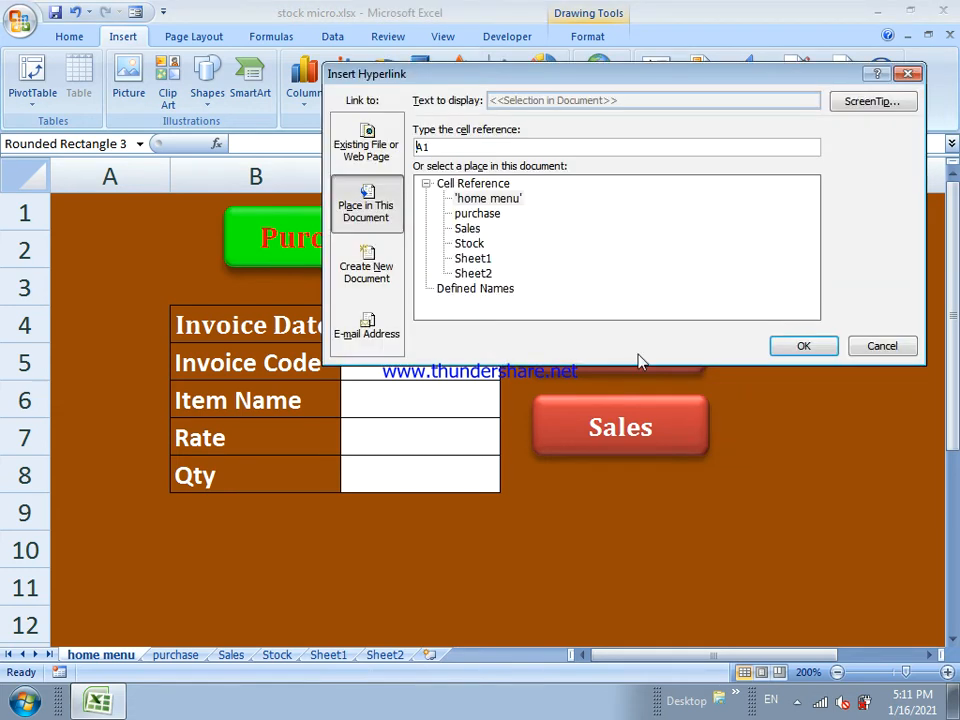
click(469, 246)
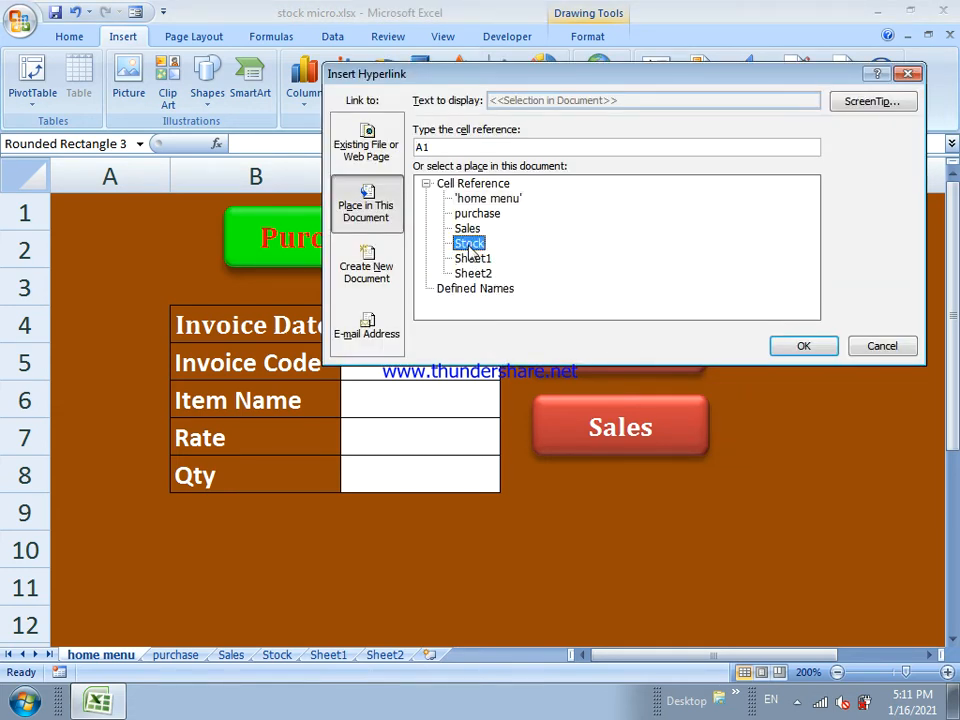
click(791, 346)
click(784, 295)
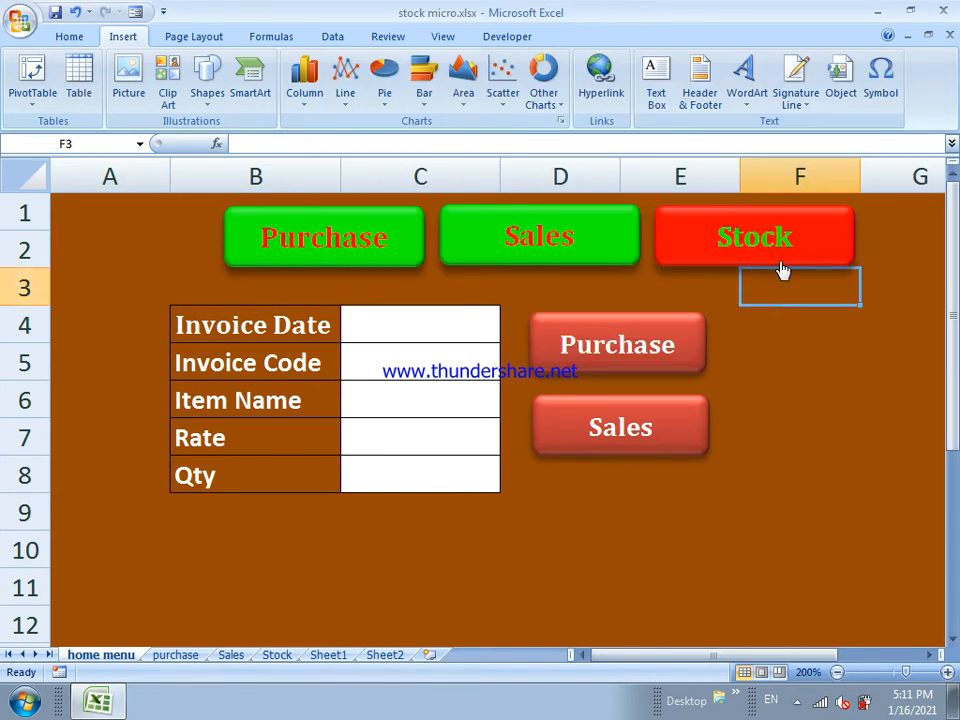
Follow the Stock link and draw a rounded rectangle about 1.13" by 0.39" beside the table, across columns G and H in rows 1 to 3
click(781, 260)
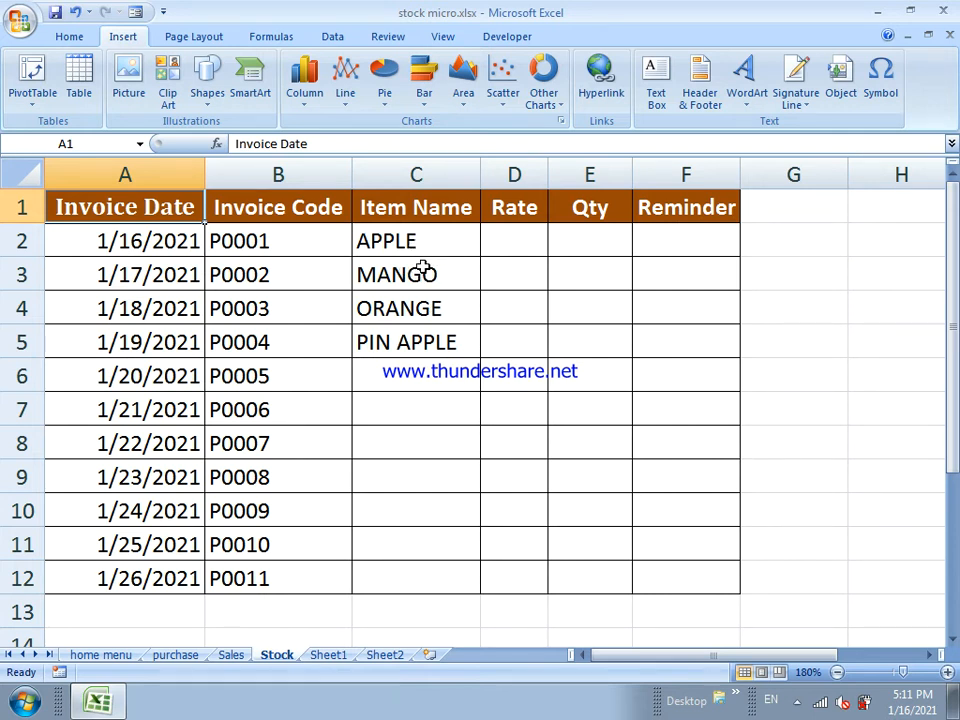
click(776, 304)
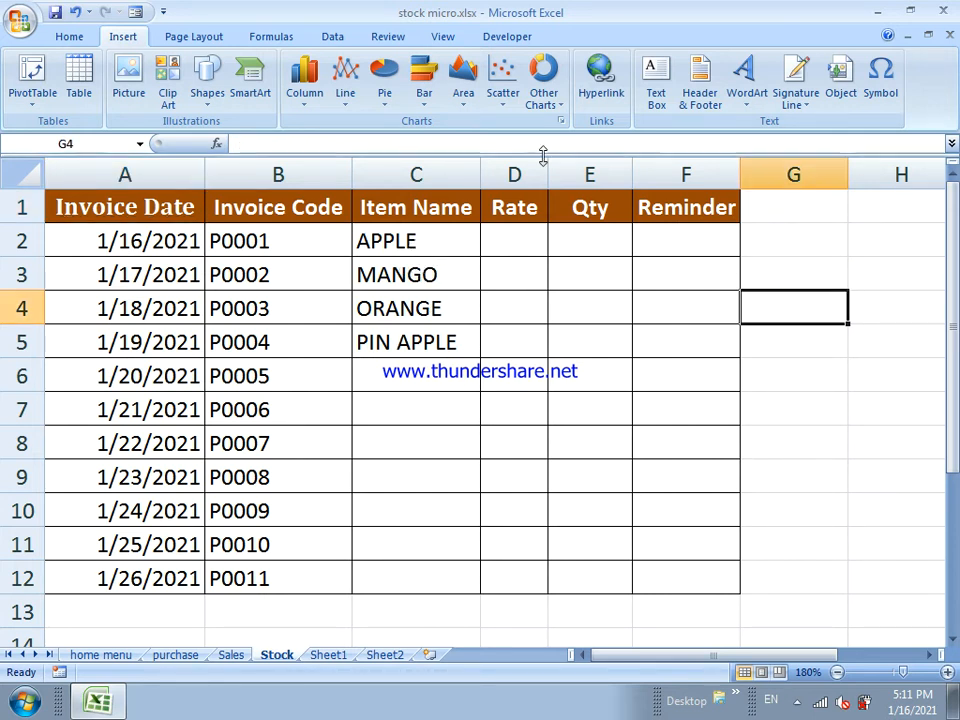
click(207, 78)
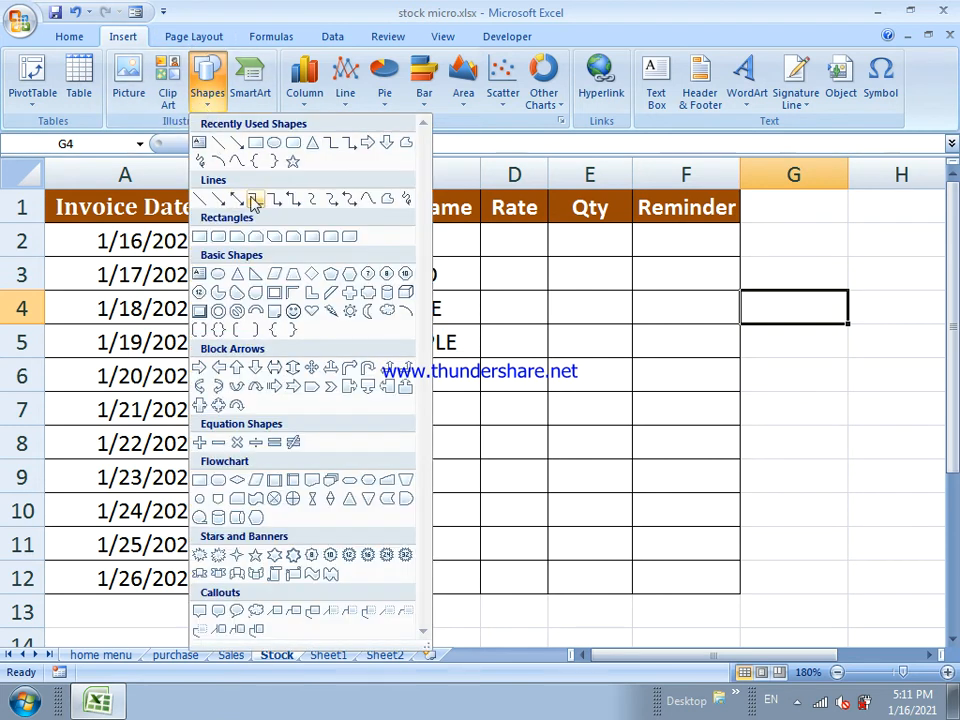
click(258, 143)
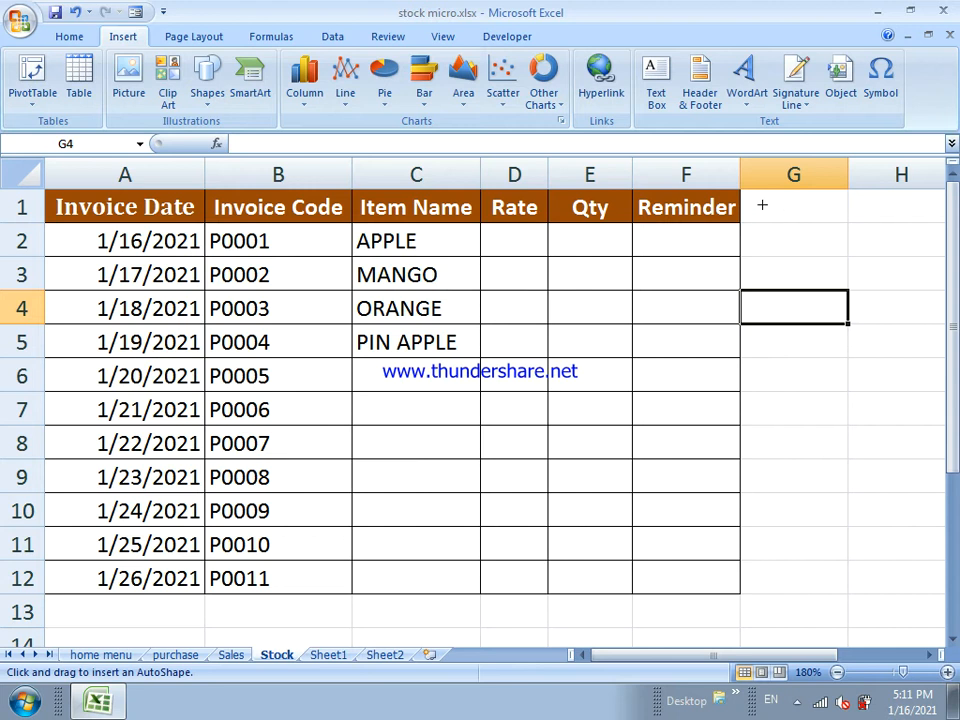
drag(750, 205, 932, 267)
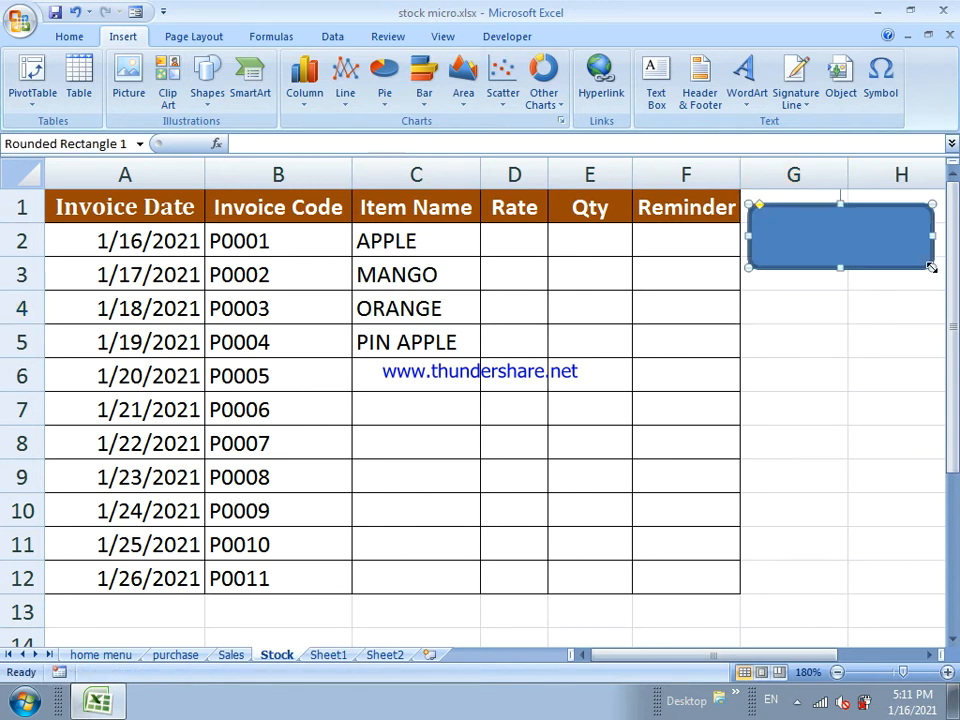
Label the Stock sheet's rounded rectangle ClickHome
right_click(900, 254)
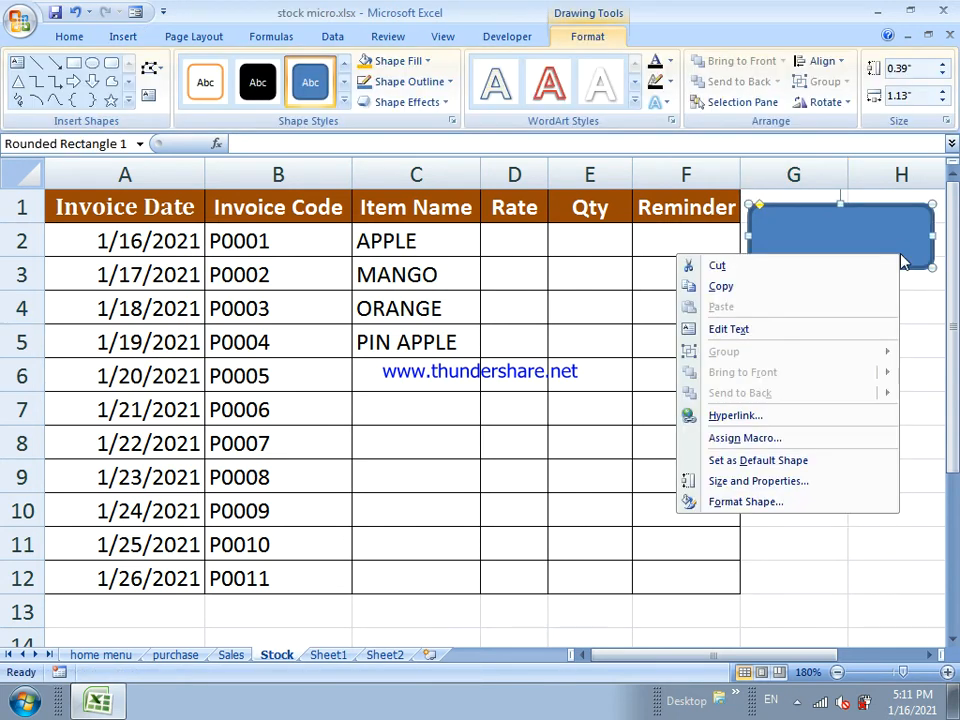
click(779, 331)
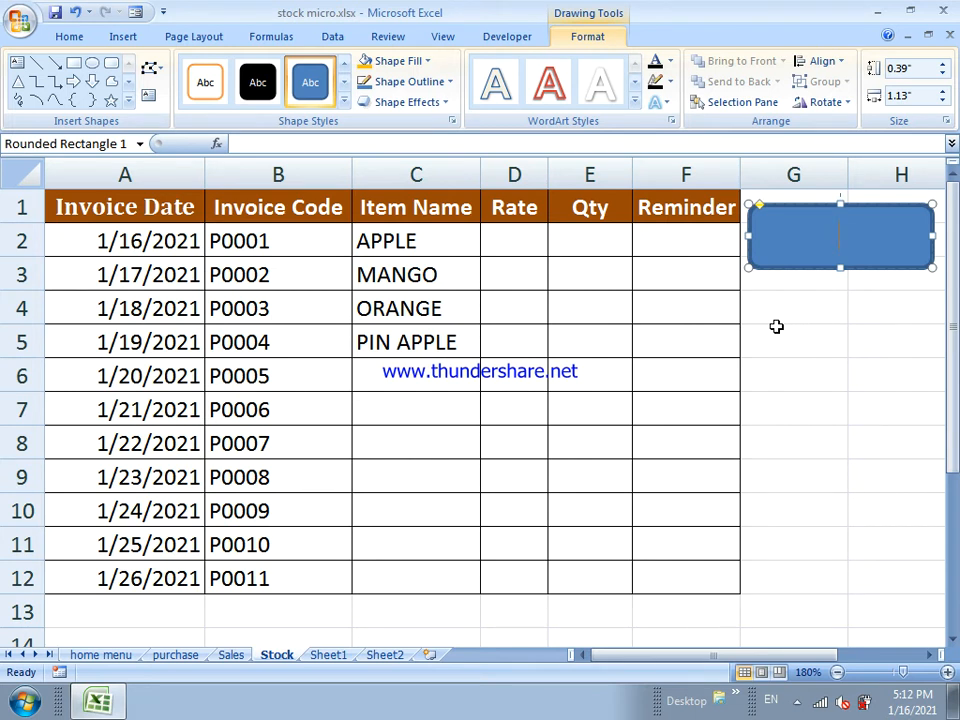
text(Home)
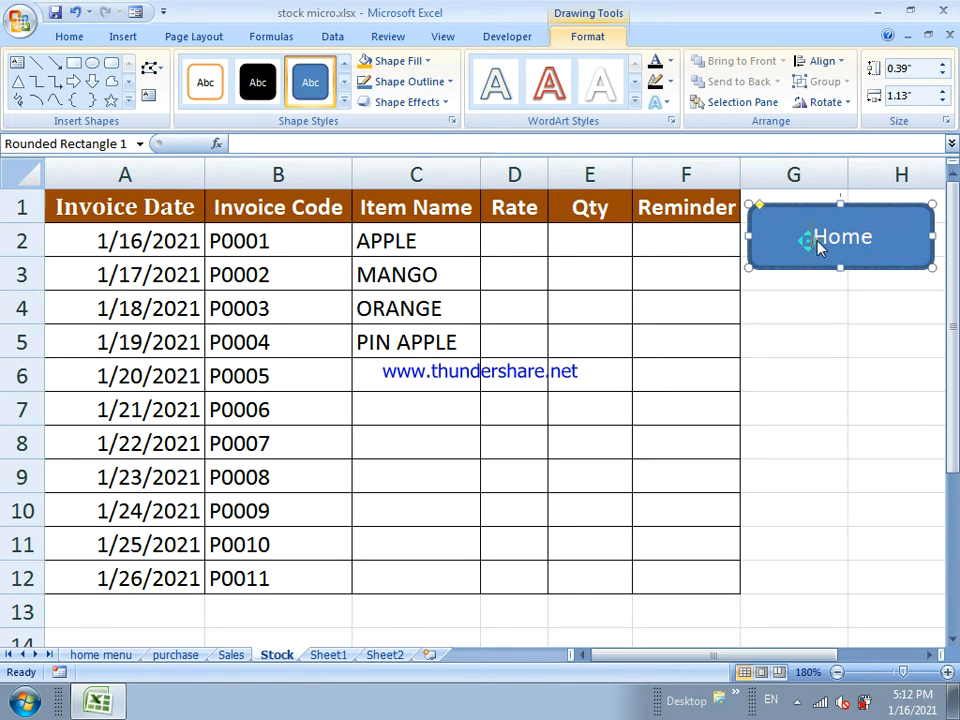
text(Click)
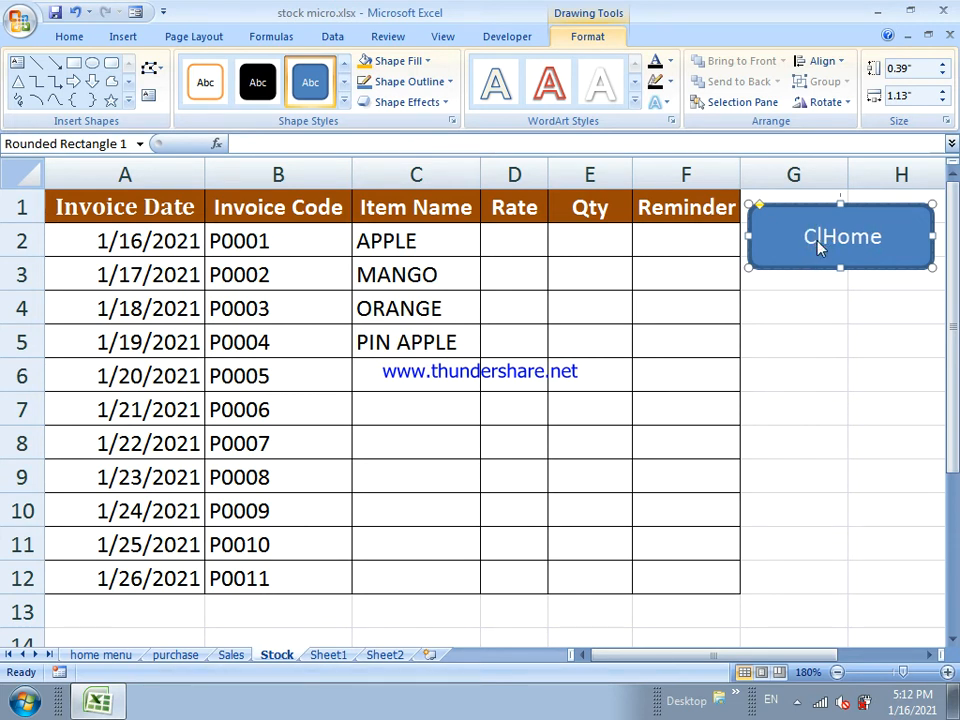
click(855, 313)
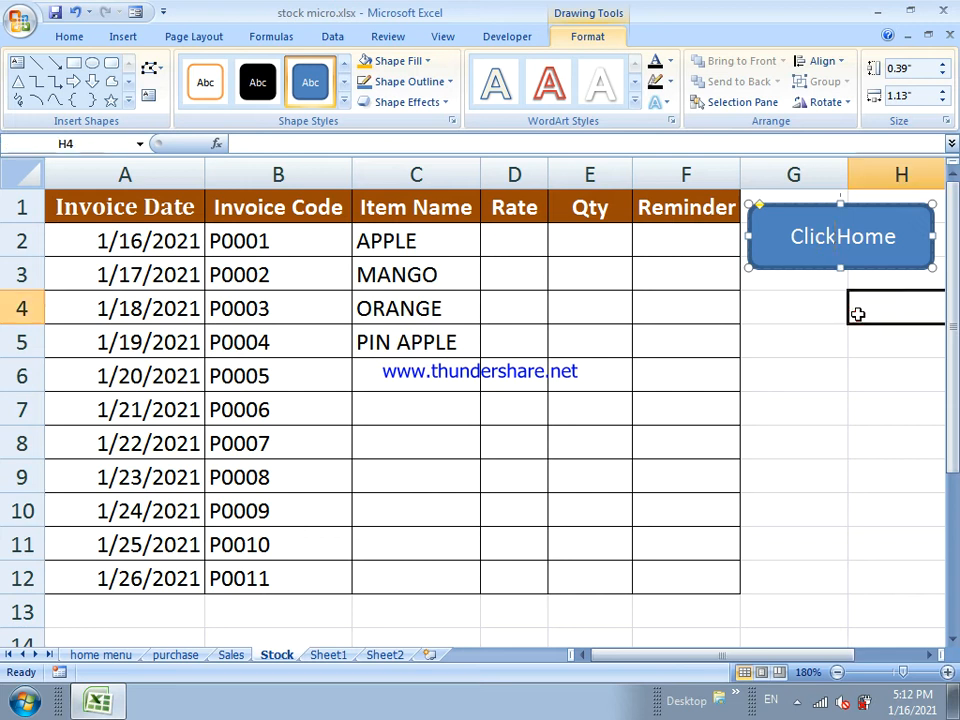
Make the ClickHome button's text bold and set its font to Cambria
click(838, 207)
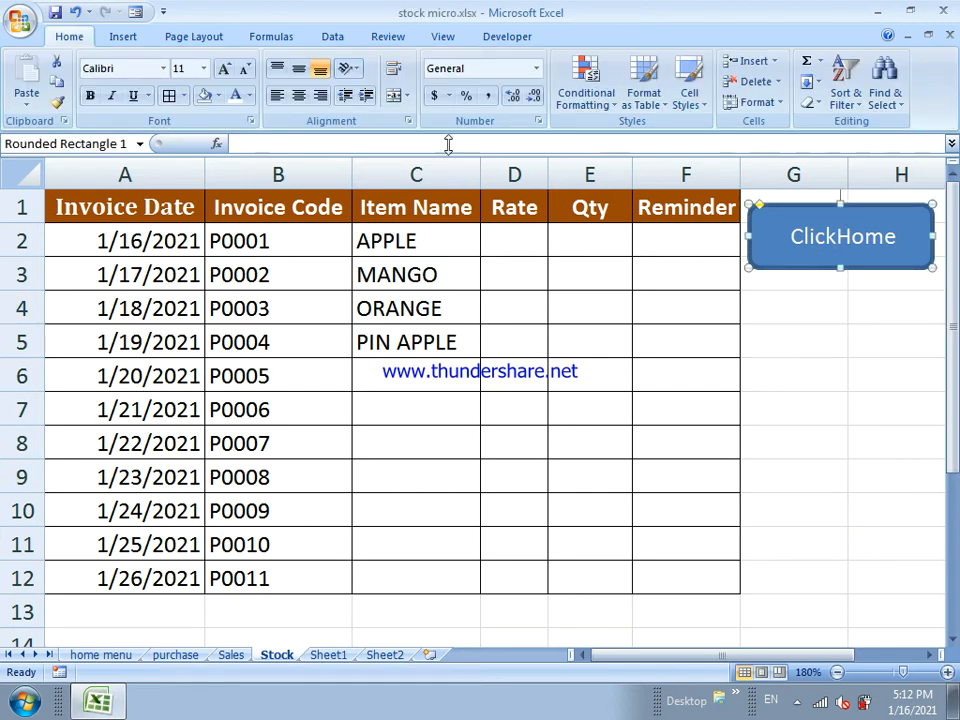
click(67, 36)
click(91, 96)
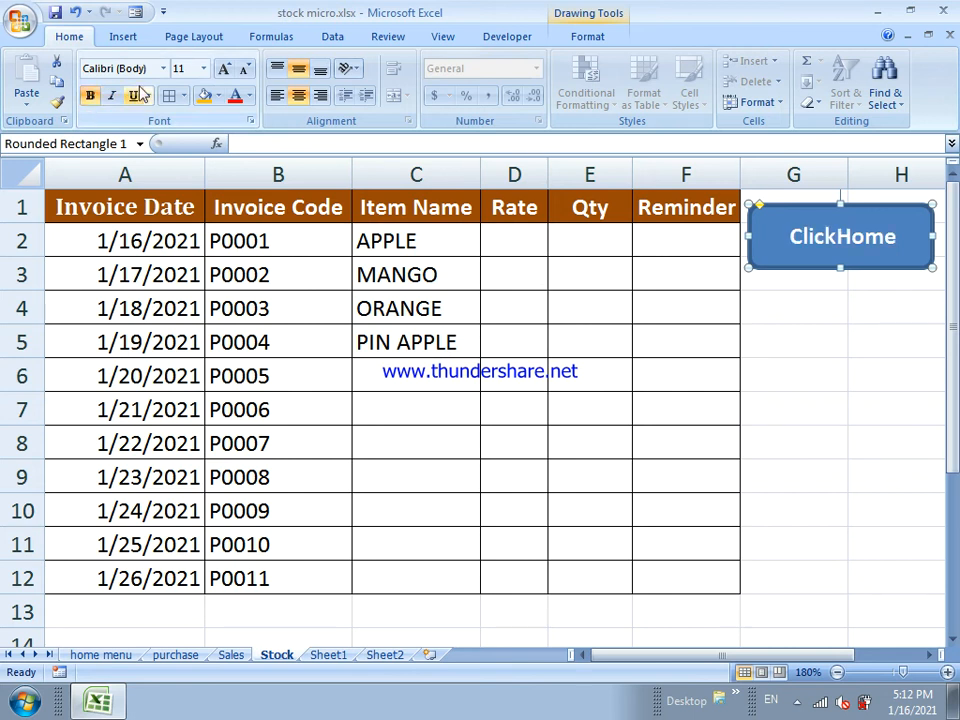
click(163, 68)
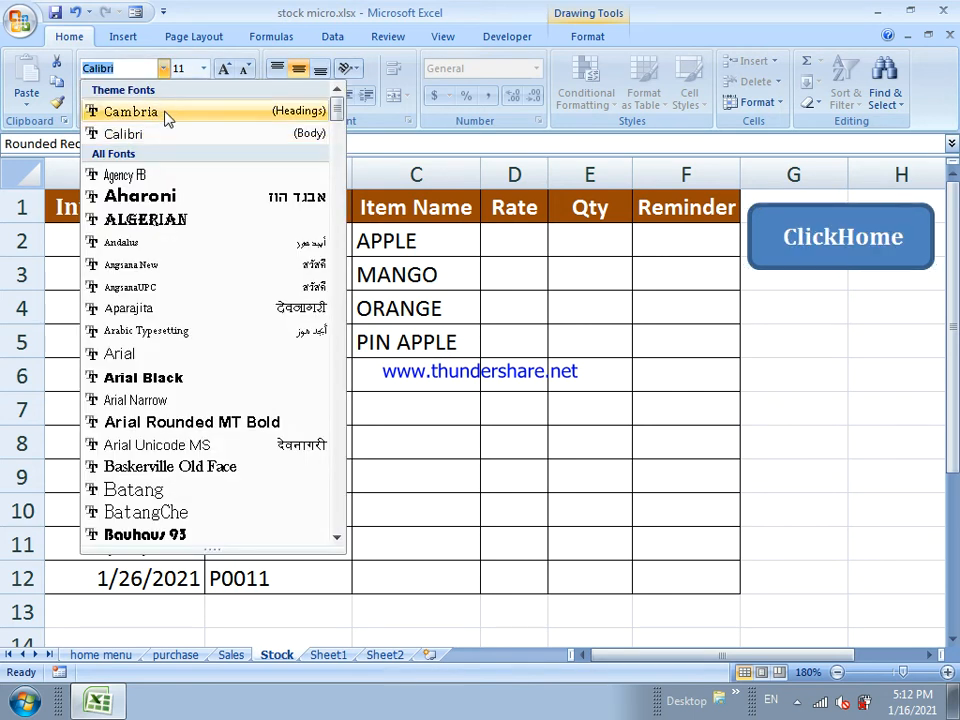
click(160, 111)
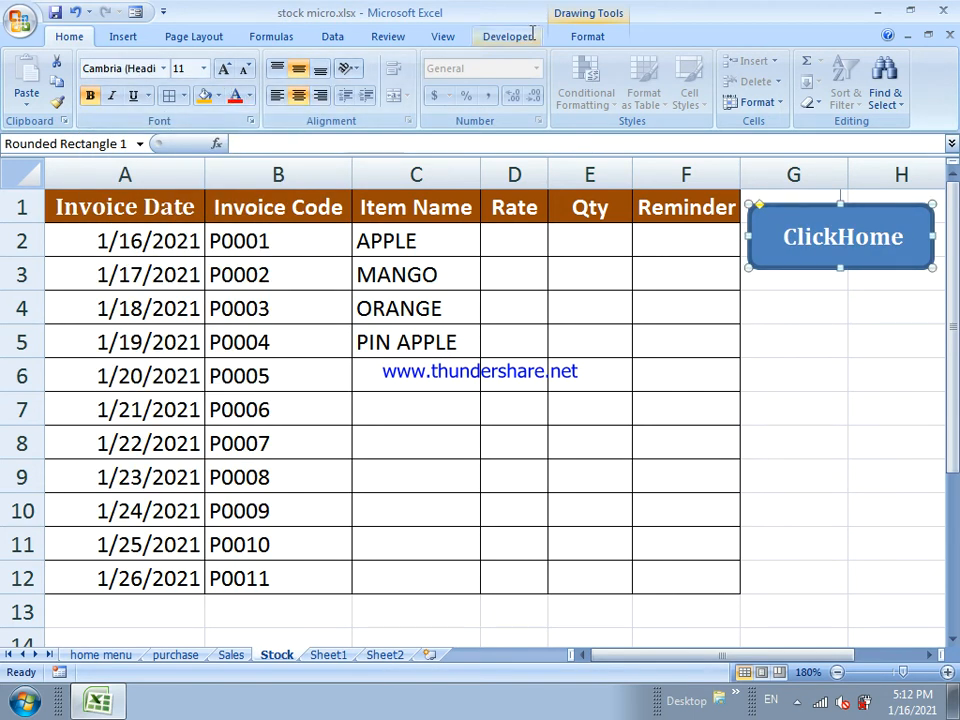
Give the ClickHome button the glossy green shape style with a bright green fill, and correct its label to Click Home
click(563, 37)
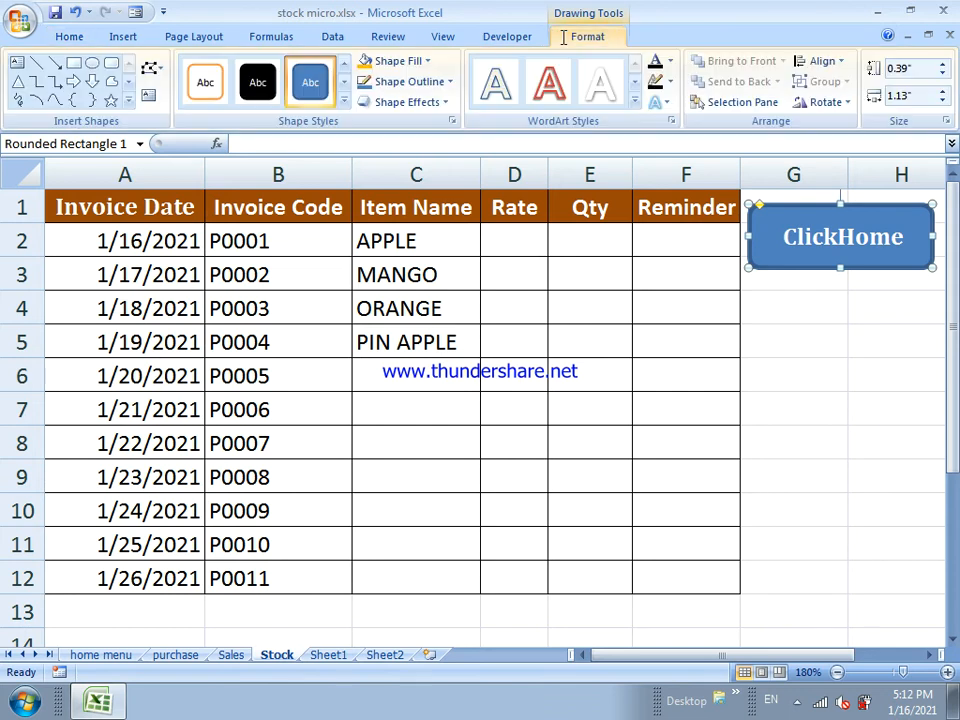
click(392, 61)
click(380, 258)
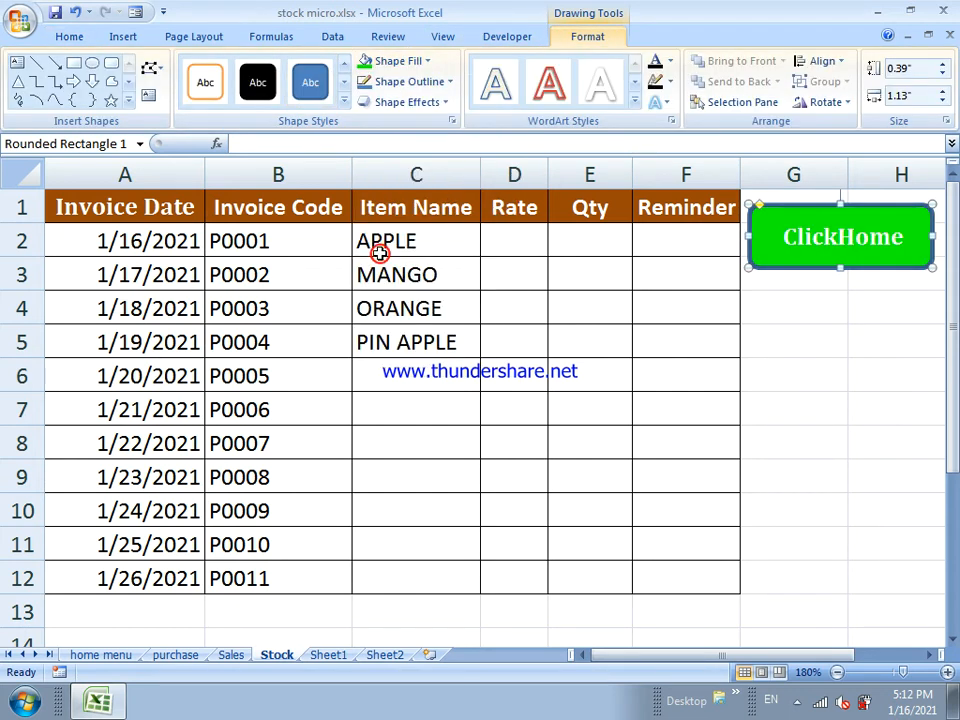
click(344, 103)
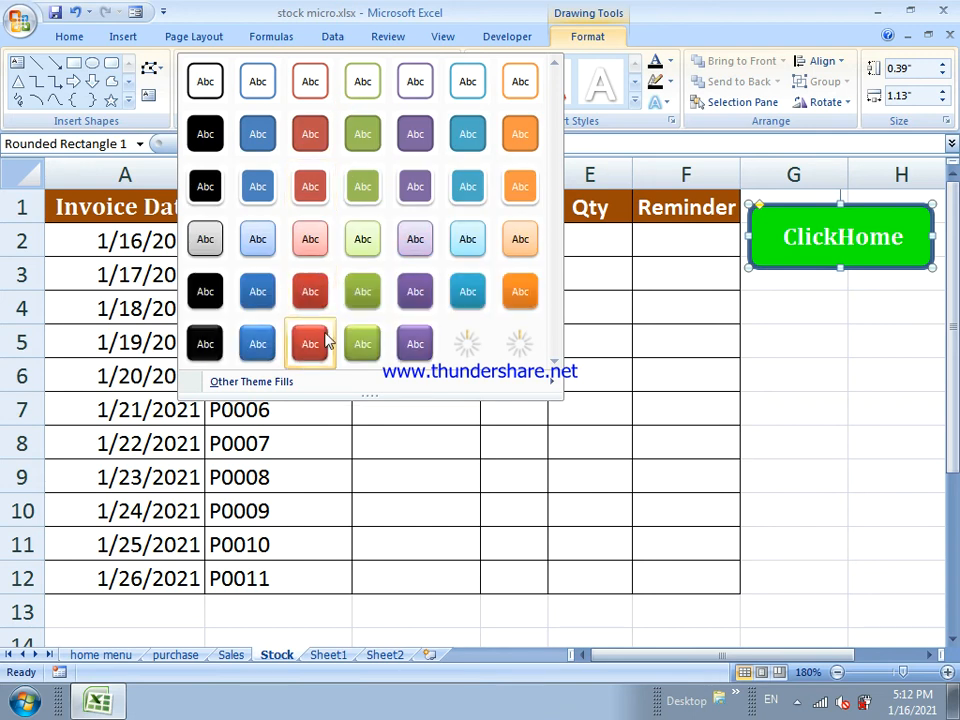
click(363, 350)
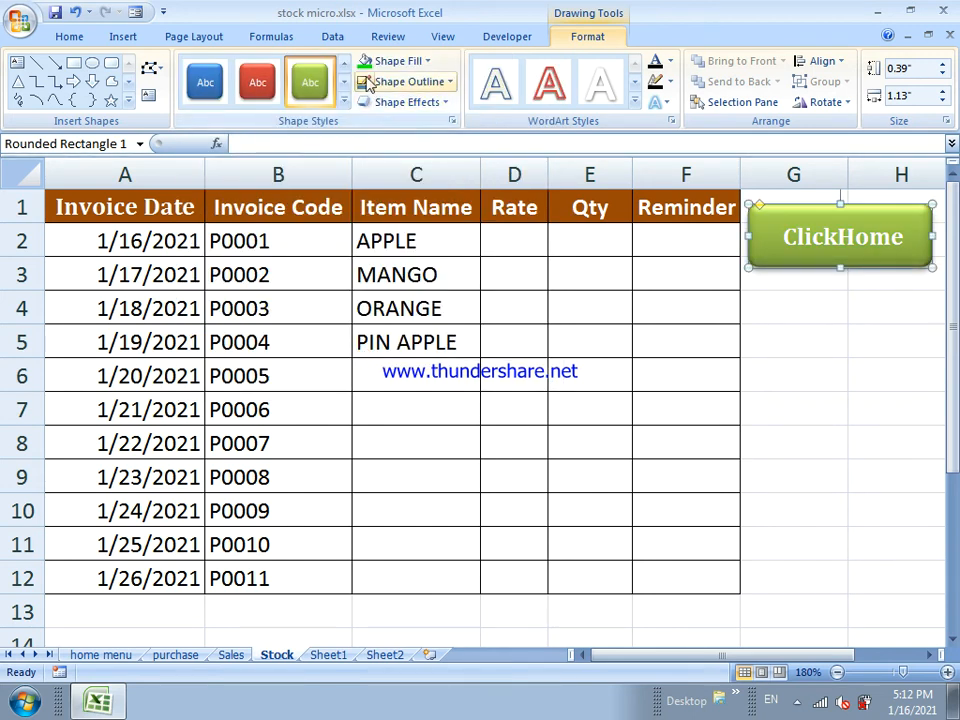
click(841, 237)
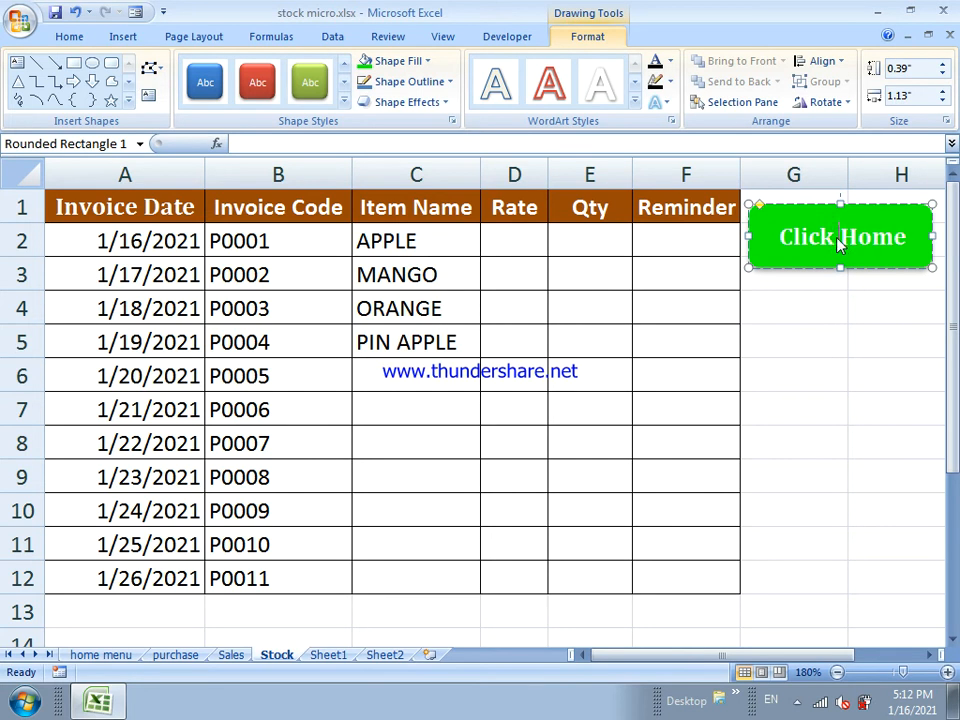
click(830, 347)
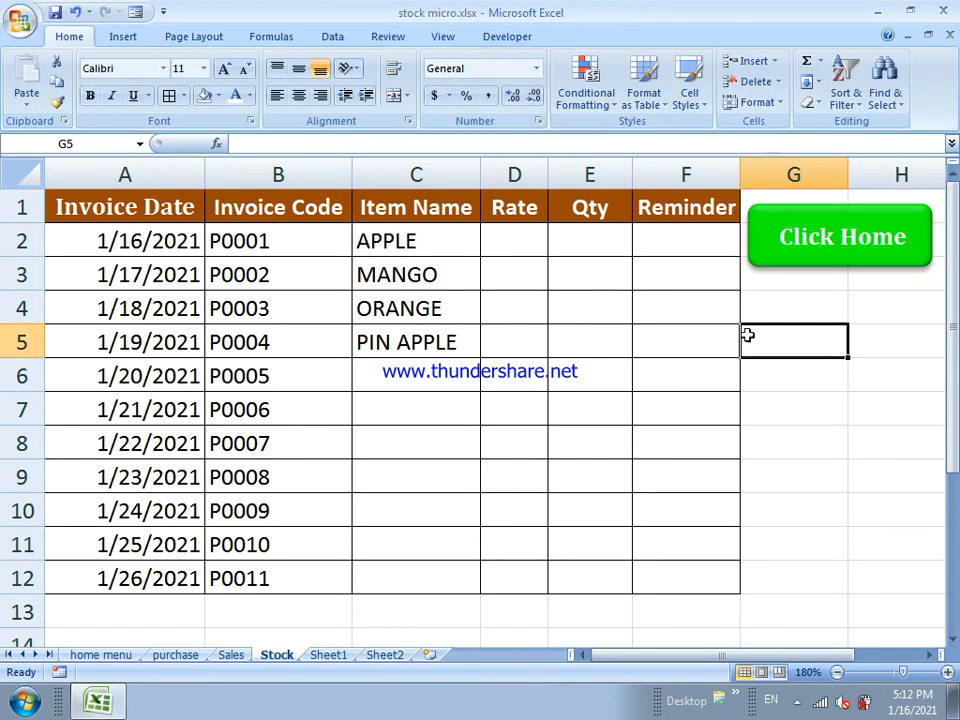
Re-enter the item names in C2:C5 of the Stock sheet as Apple, Mango, Orange and Pin Apple
click(422, 251)
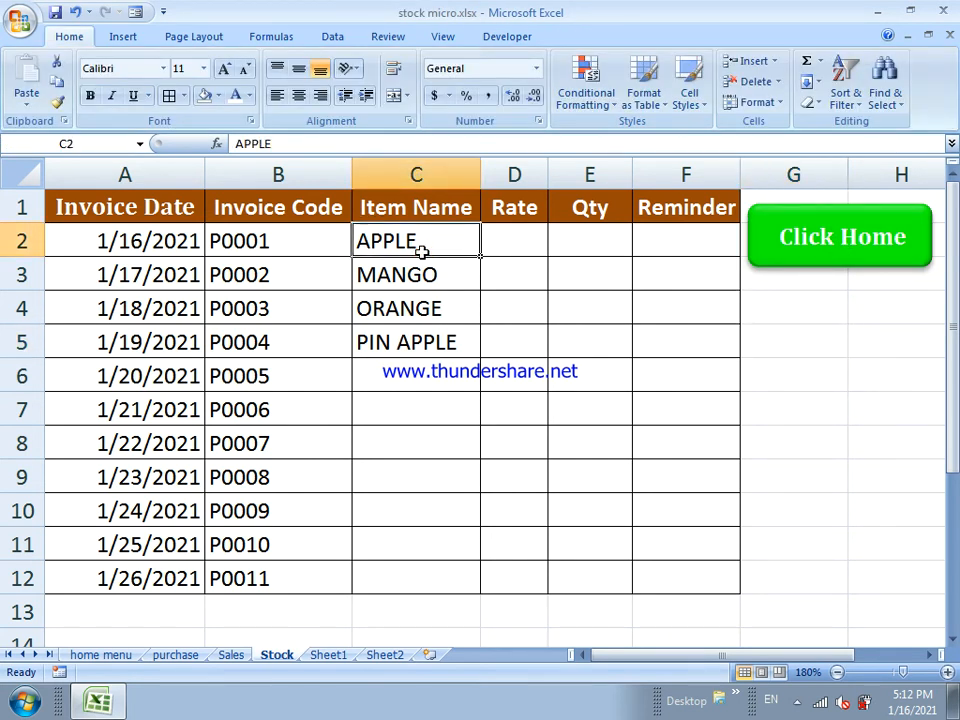
text(Apple)
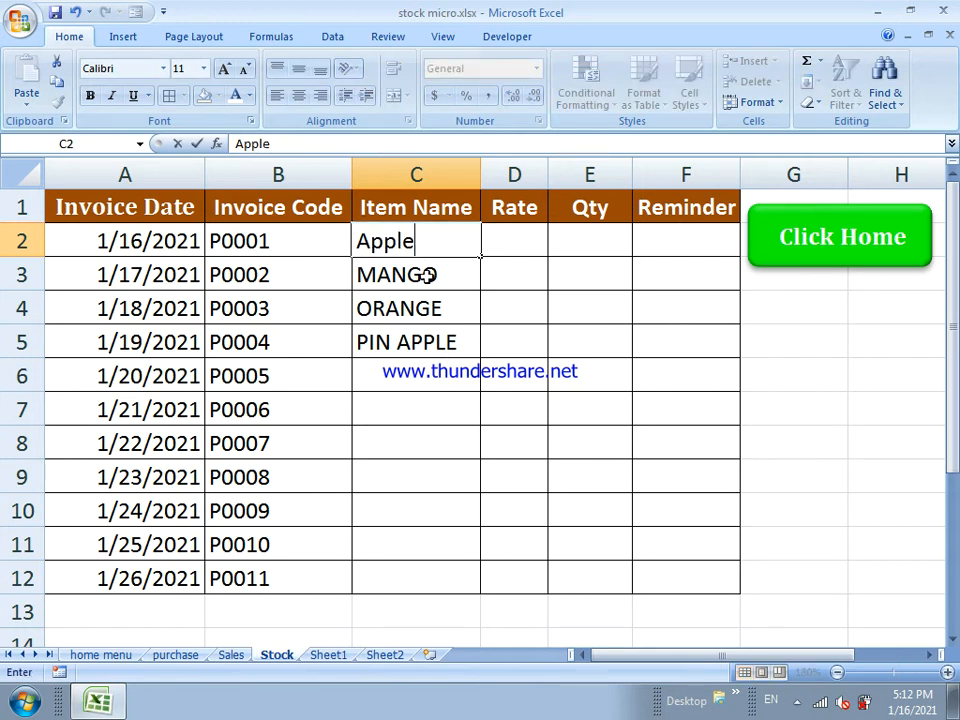
click(428, 280)
text(M)
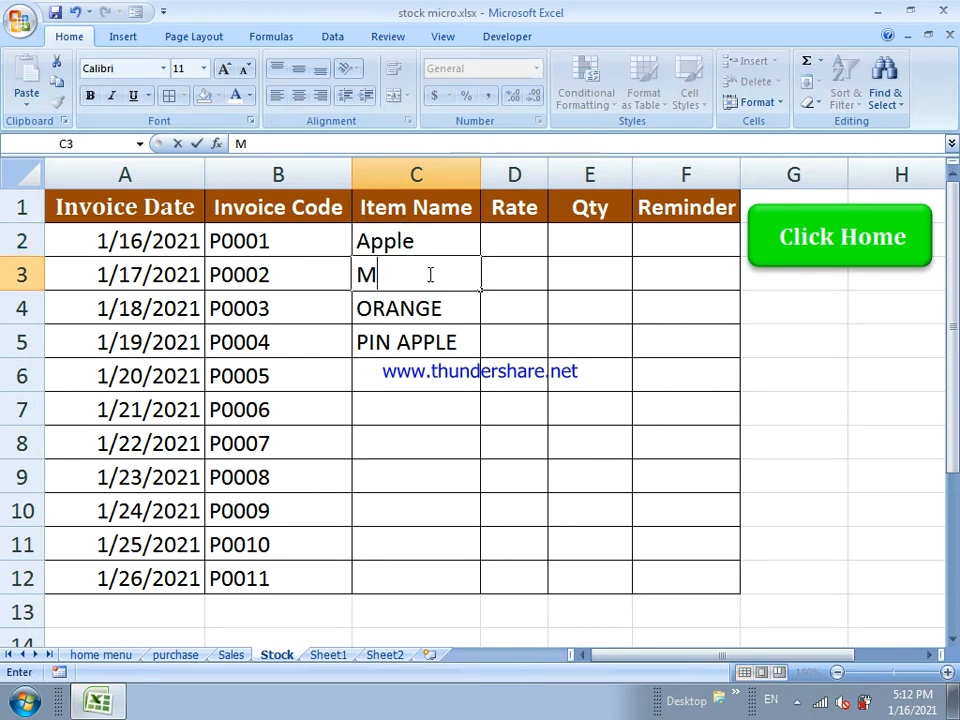
text(ango)
key(Return)
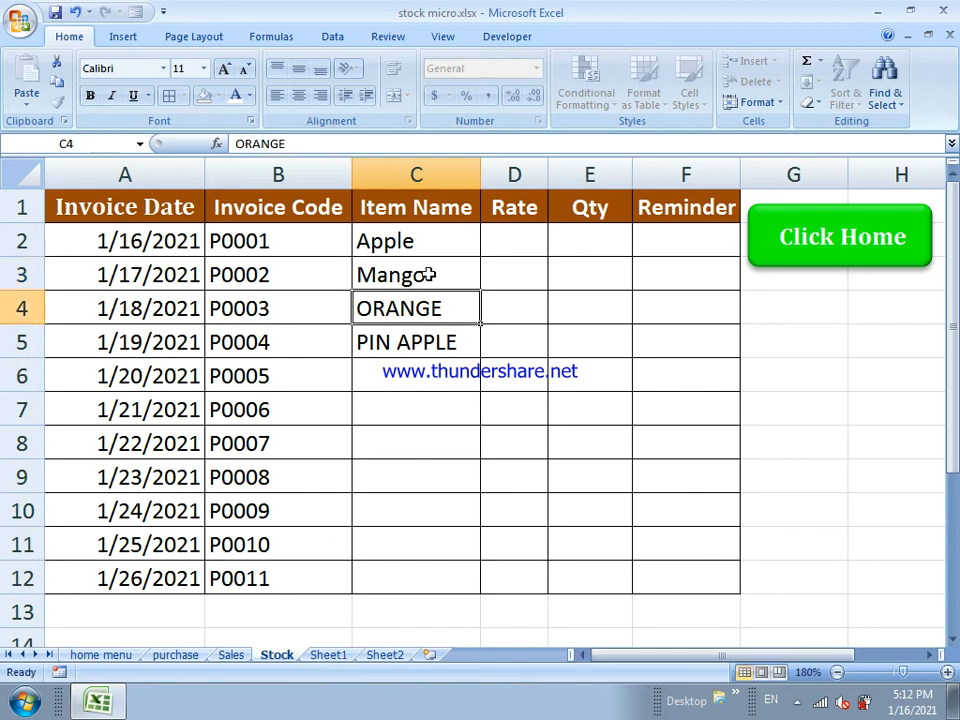
text(Orange)
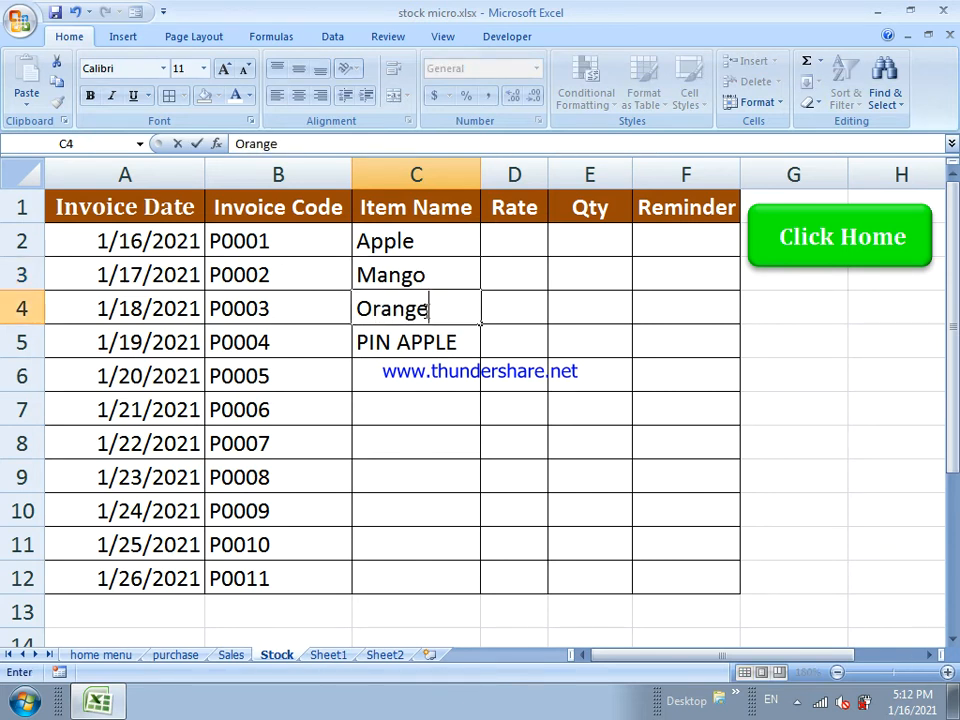
click(428, 342)
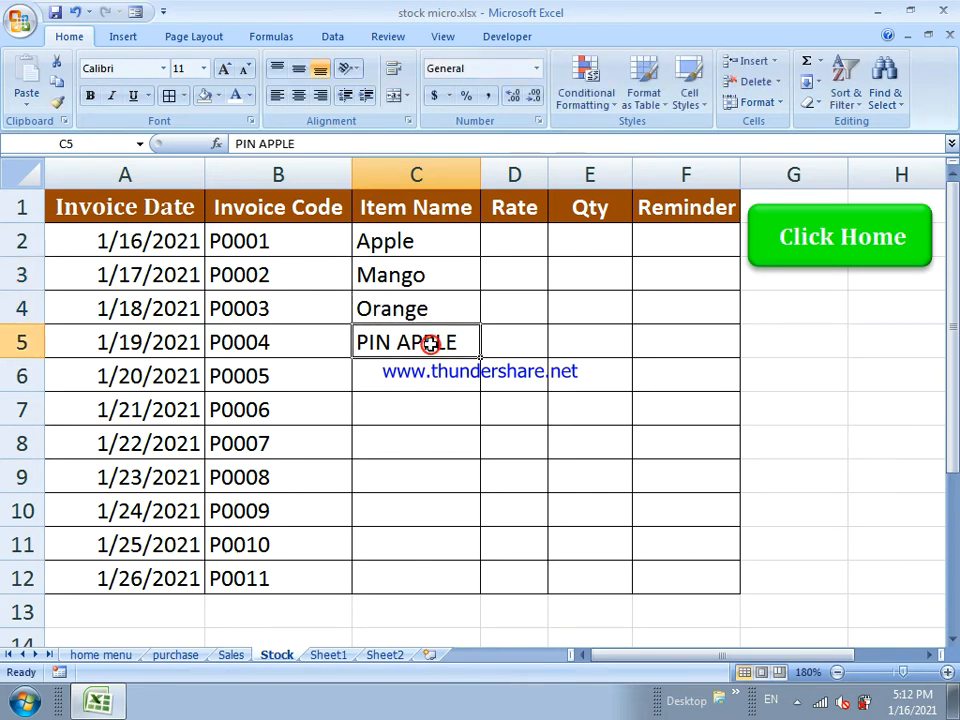
text(Pin)
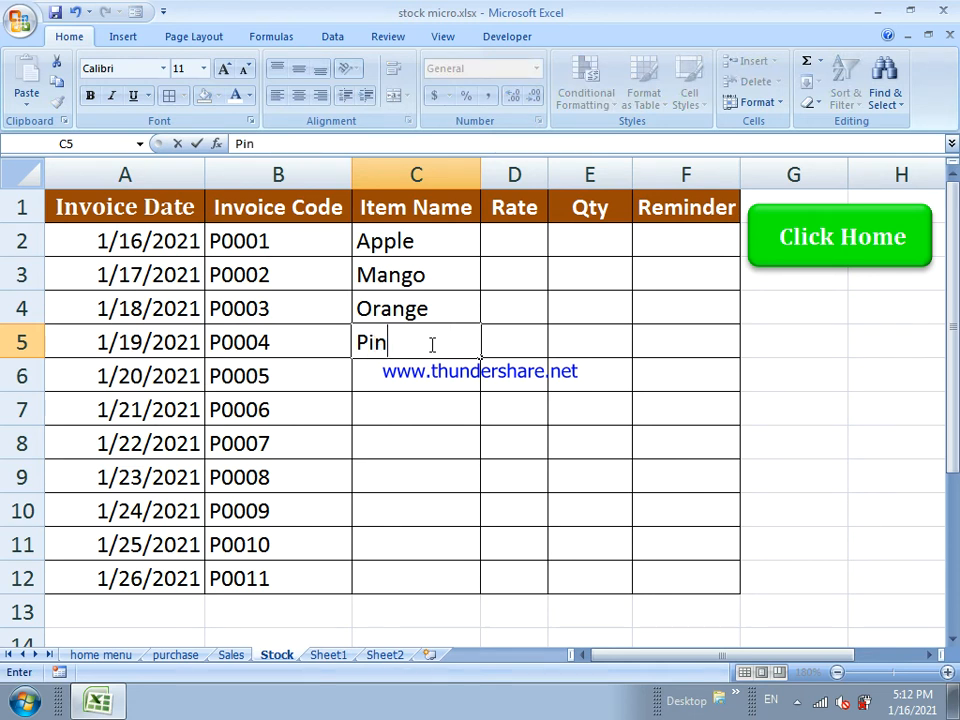
text( Apple)
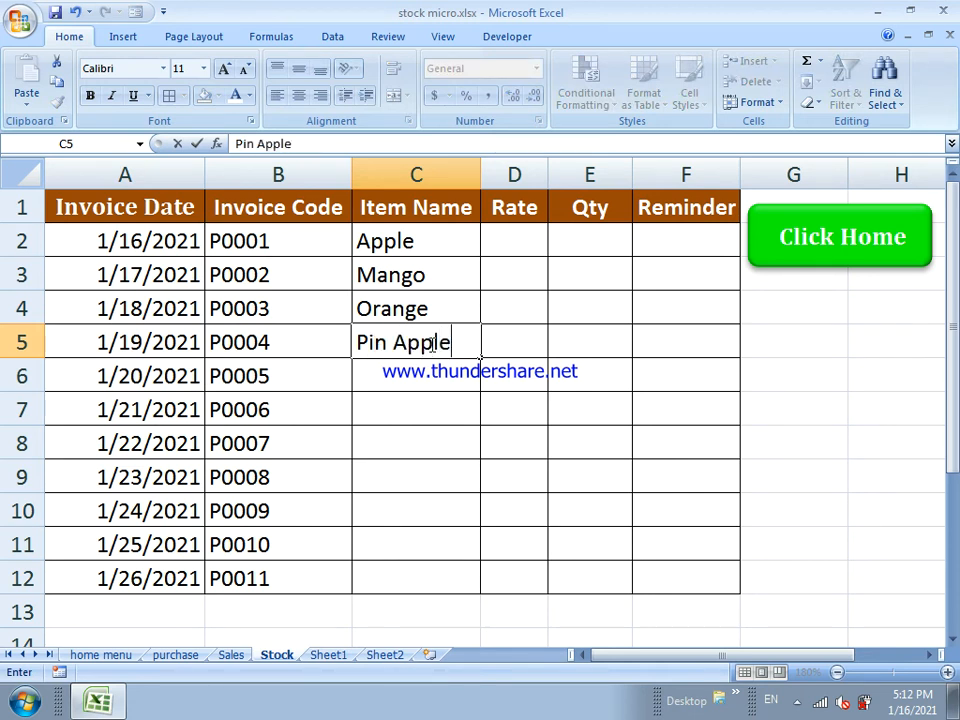
click(452, 393)
Widen the Stock sheet's Rate column slightly
click(514, 238)
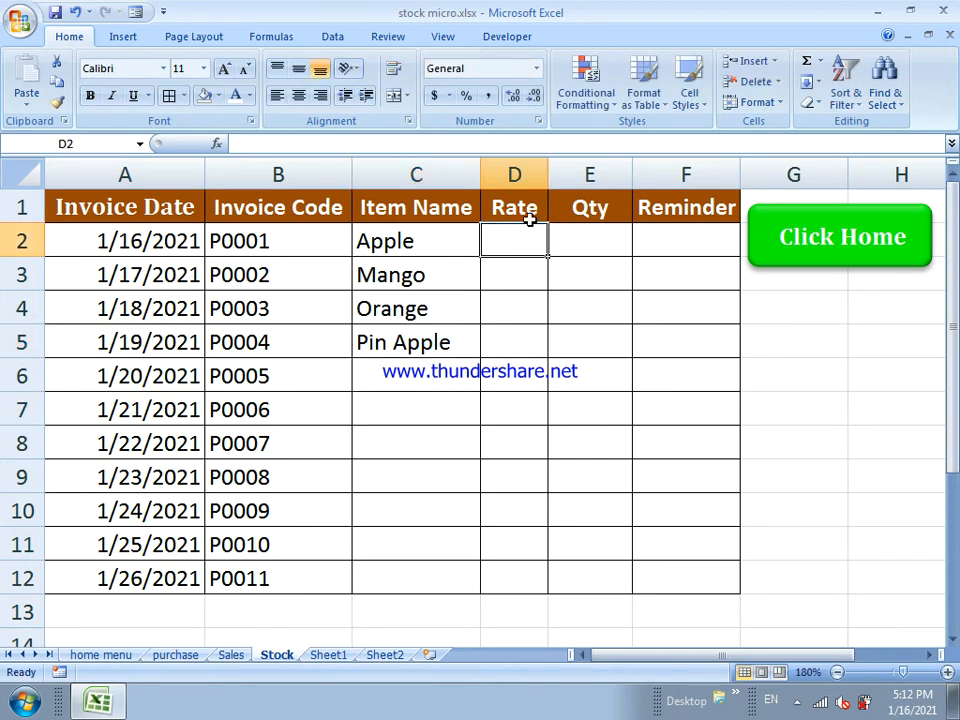
drag(544, 174, 555, 172)
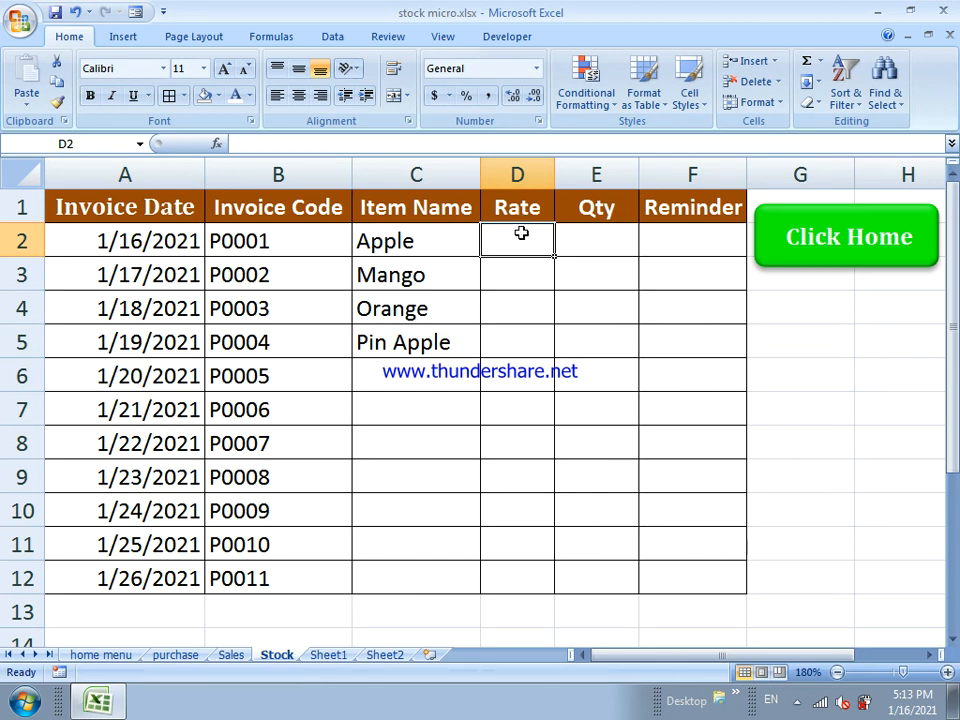
click(598, 247)
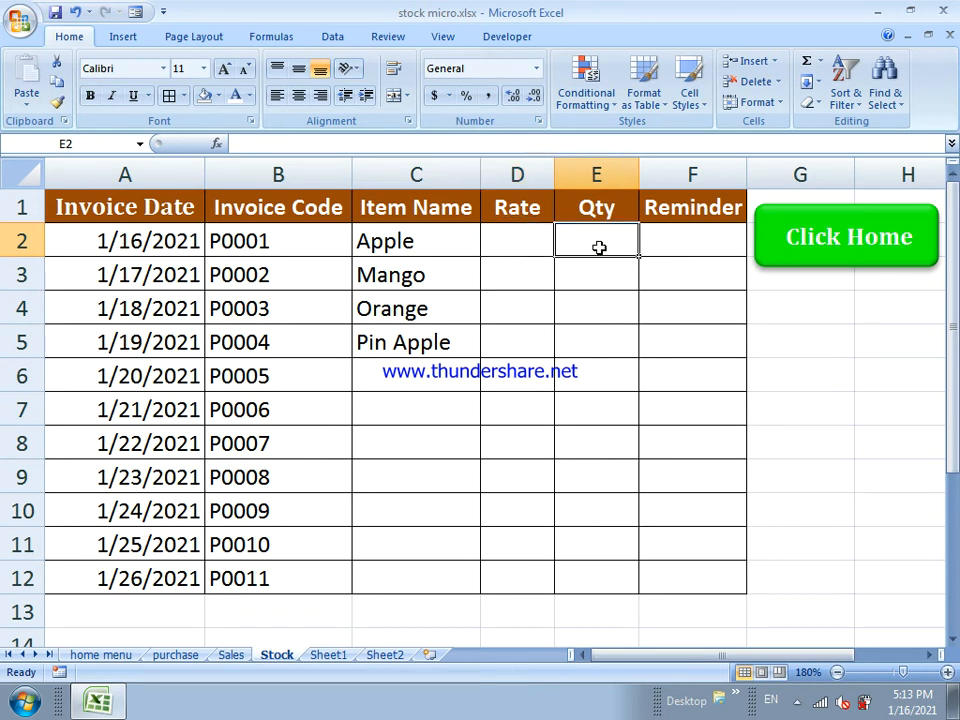
click(528, 244)
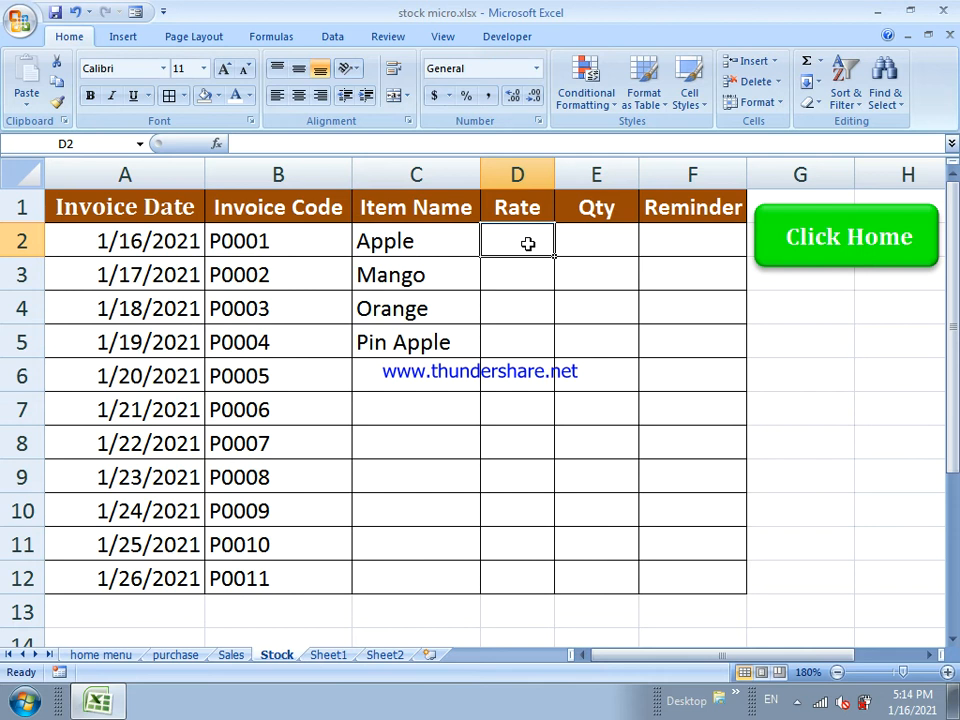
click(456, 238)
click(505, 238)
click(434, 229)
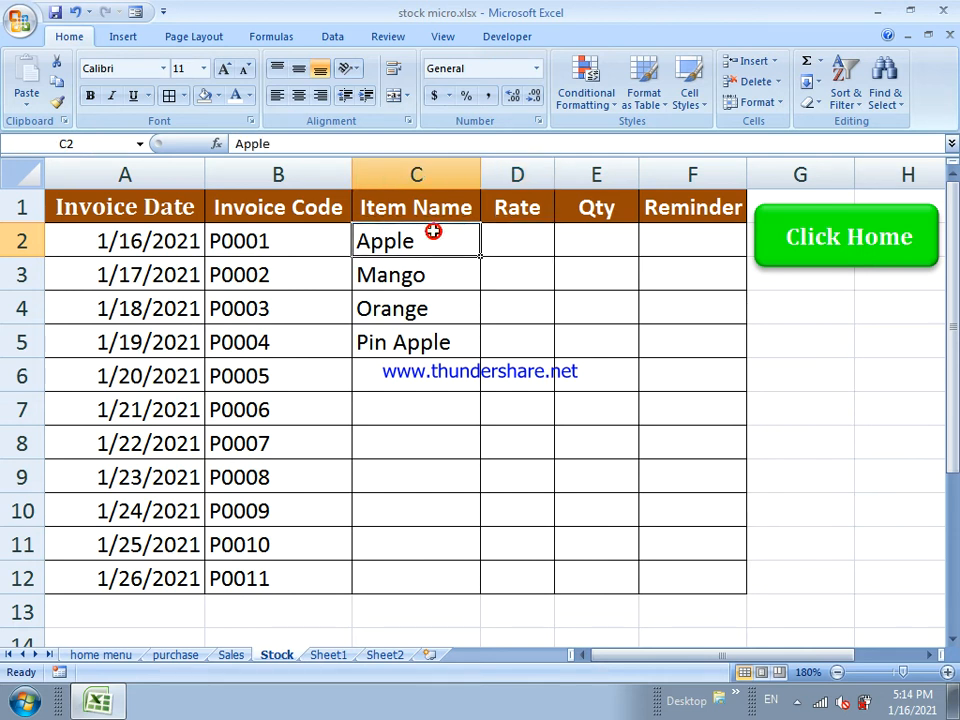
click(518, 242)
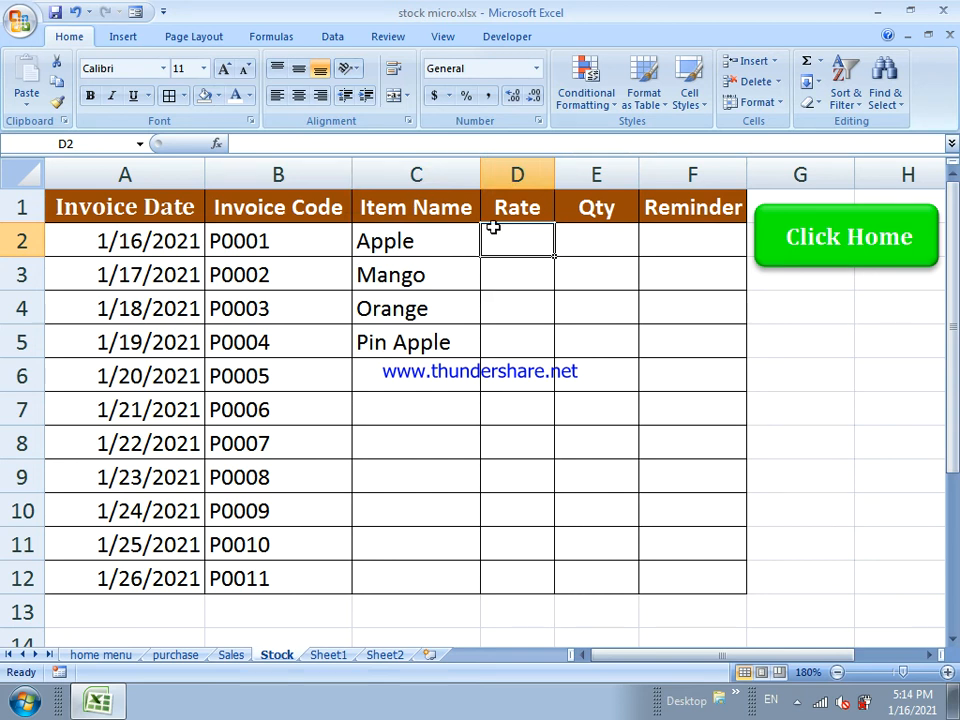
click(454, 240)
click(504, 245)
drag(456, 244, 506, 246)
click(506, 246)
click(461, 249)
click(494, 249)
Widen the Rate column a little more and start a SUMIF formula in D2 with purchase!C2:C6 as its range
drag(555, 174, 566, 180)
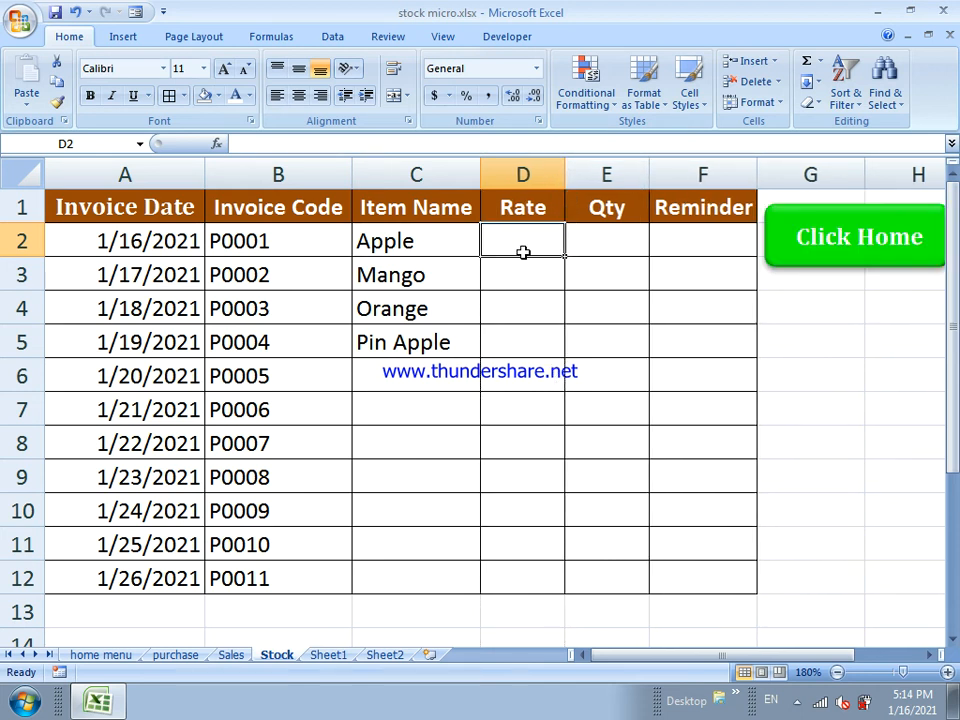
text(=sum)
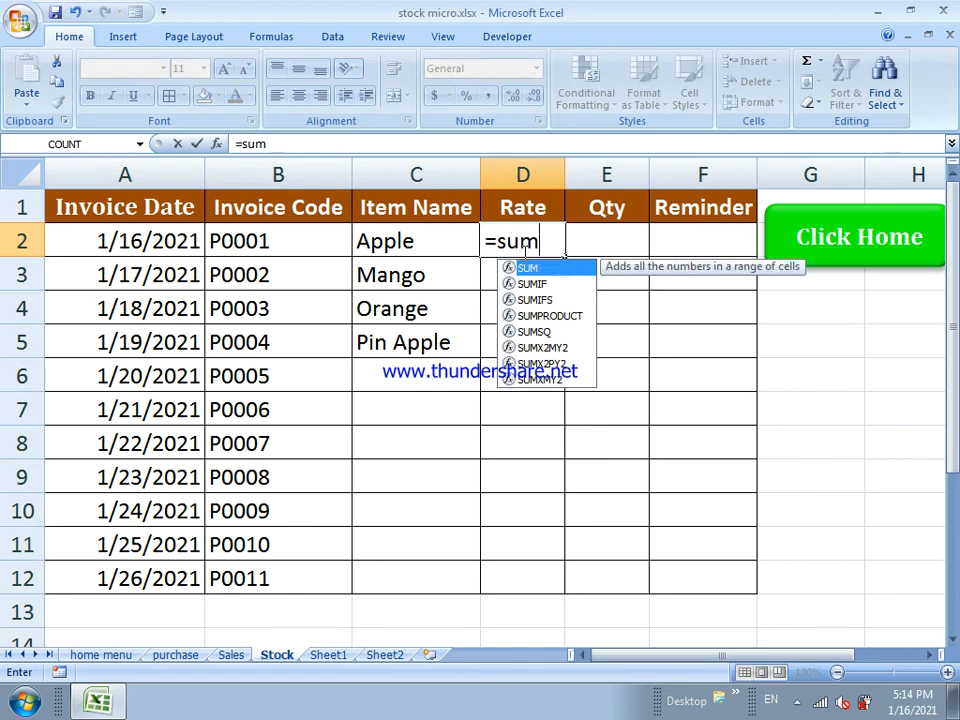
text(if()
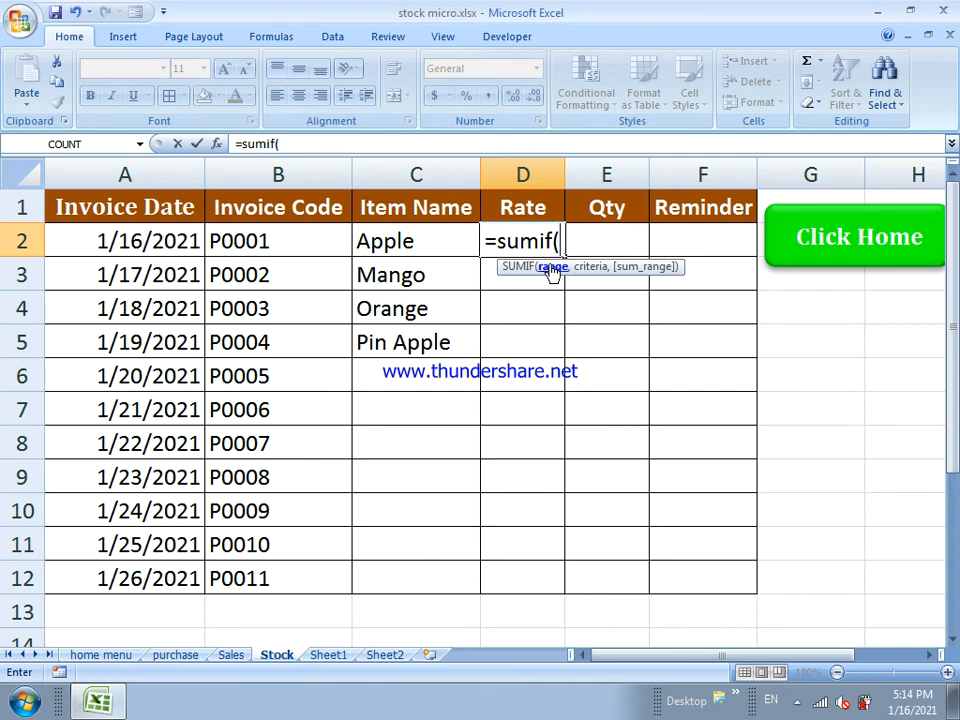
click(175, 655)
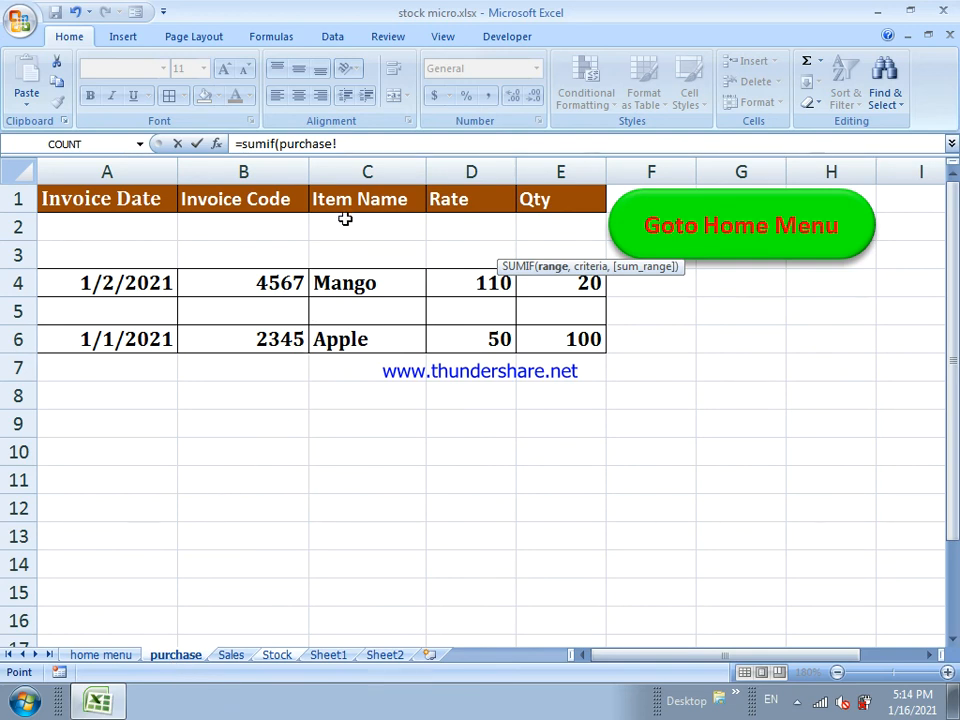
drag(344, 218, 352, 337)
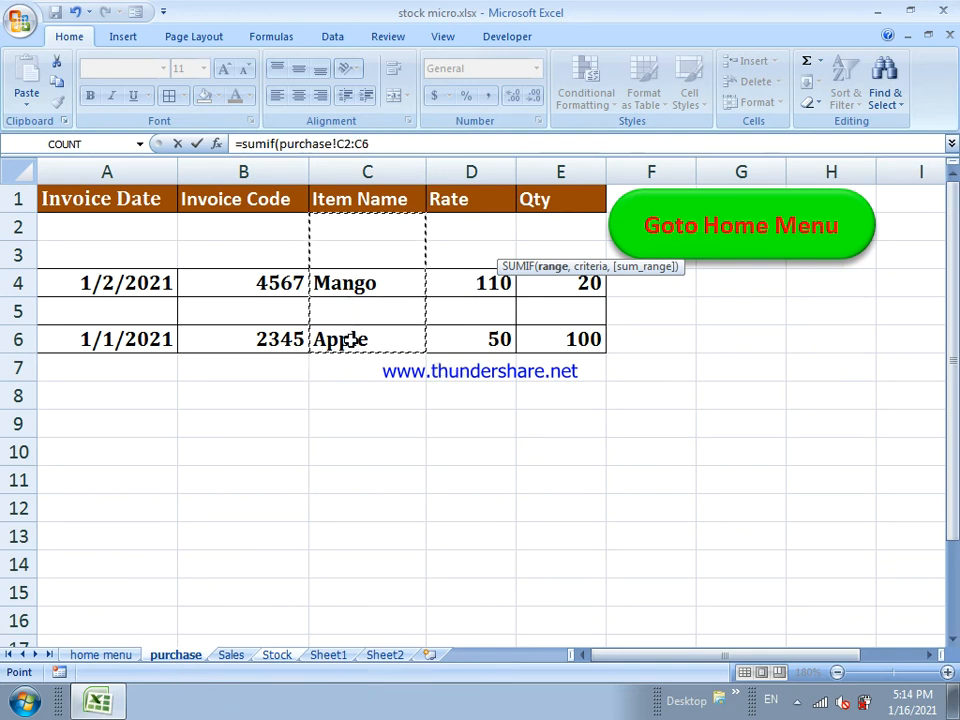
click(349, 340)
drag(362, 214, 365, 339)
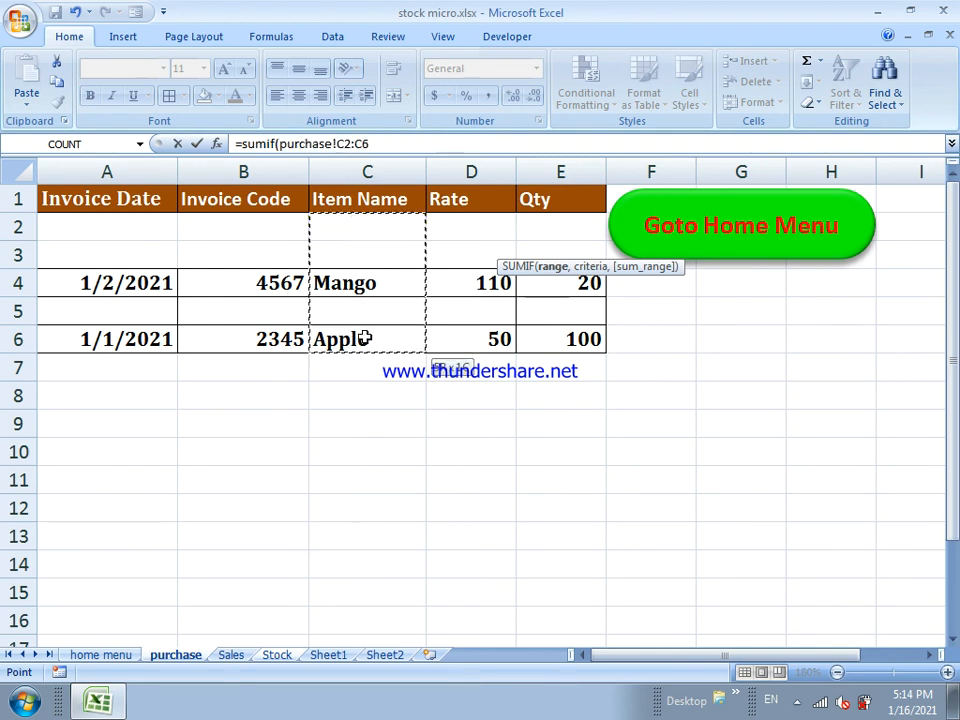
text(,)
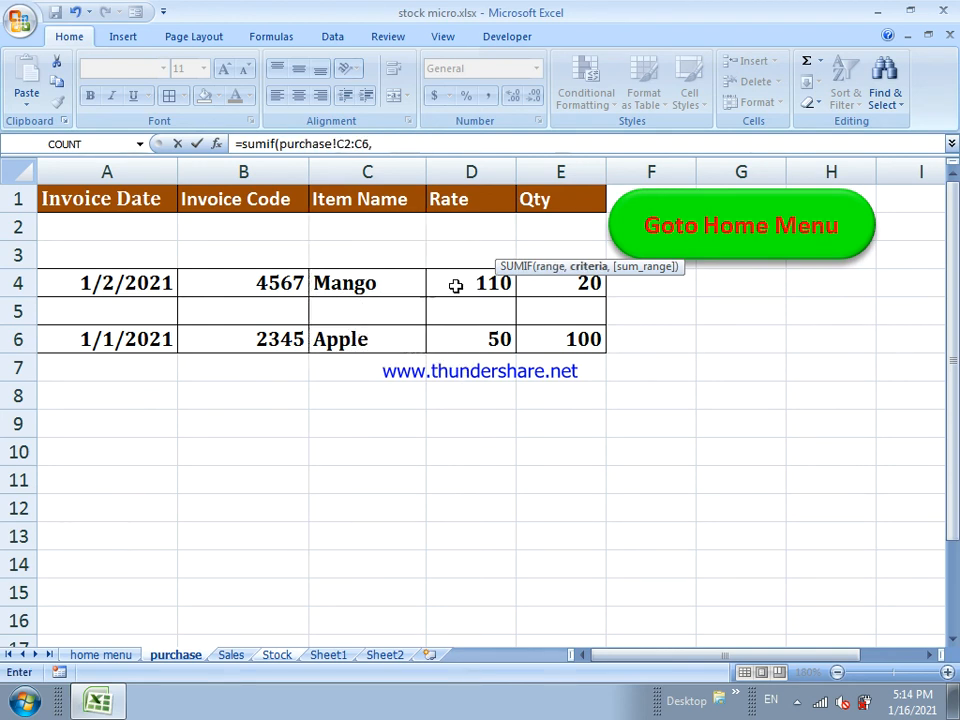
Try to complete the D2 formula as =sumif(purchase!C2:C6,Stock!,Stock!C2,purchase!D2:D6)
click(280, 657)
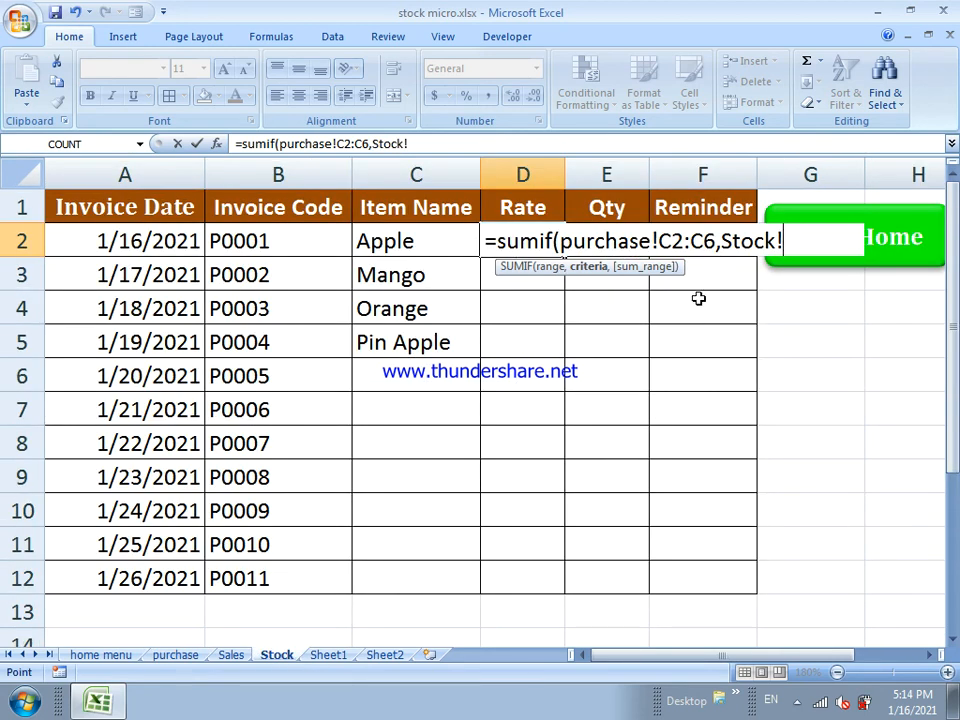
text(,)
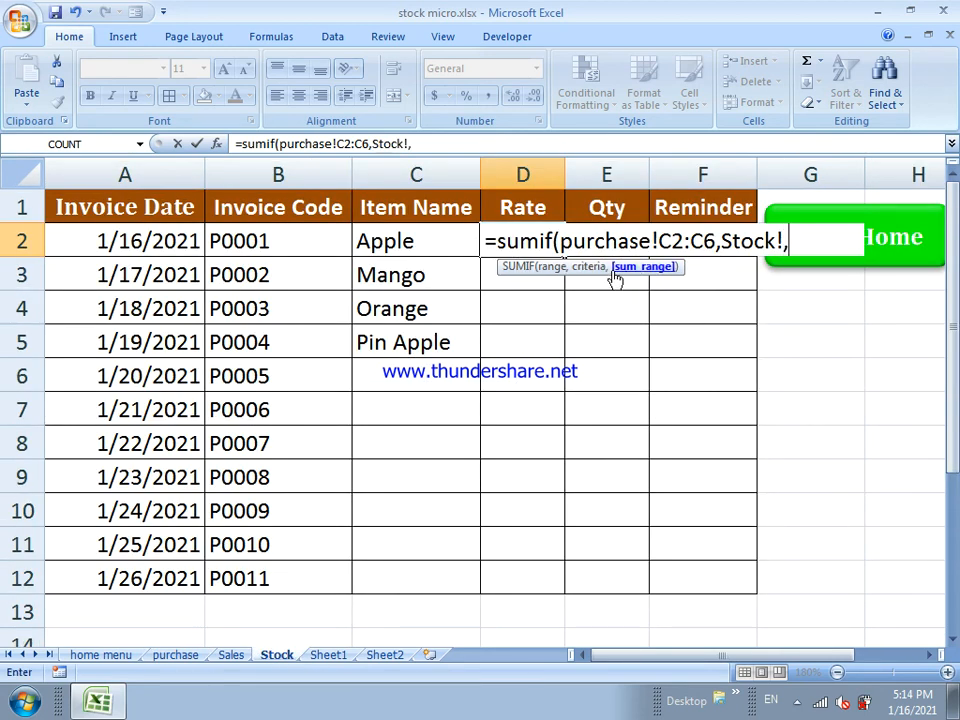
click(396, 240)
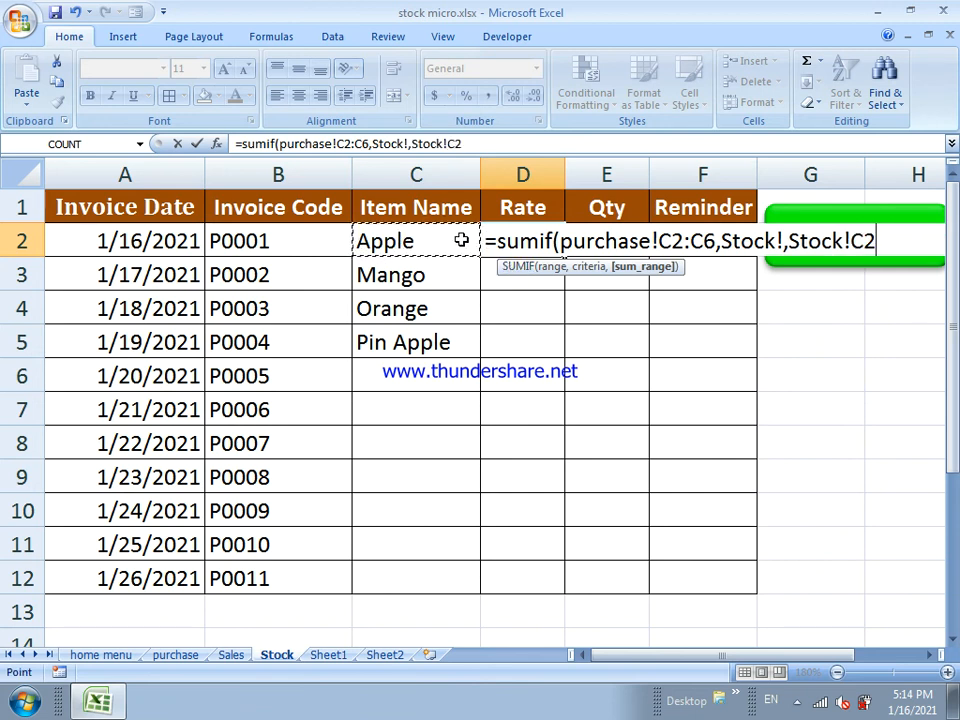
text(,)
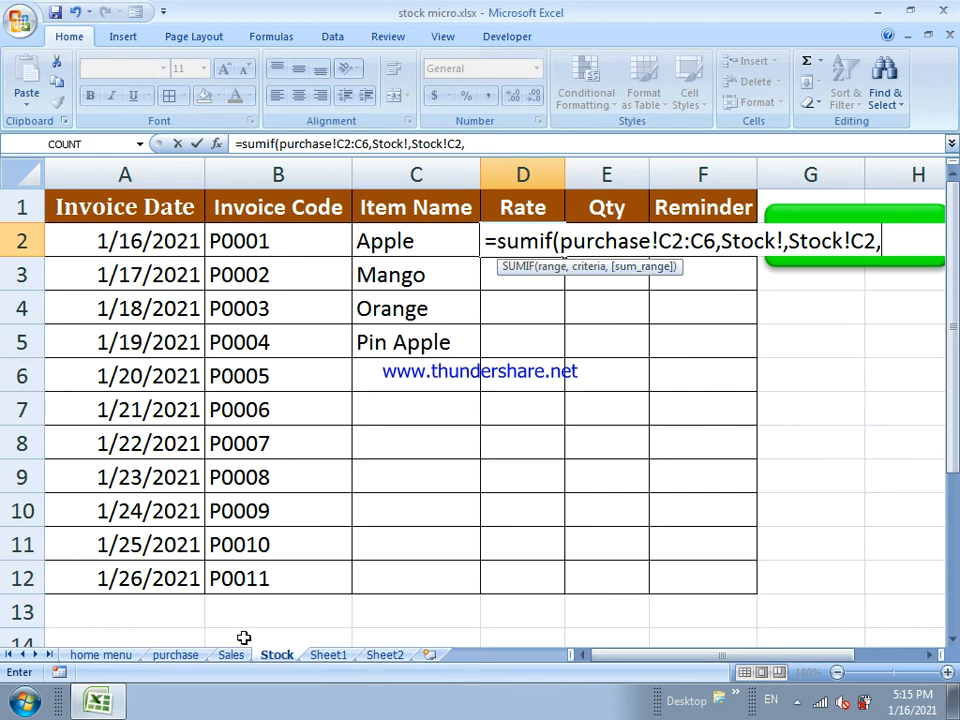
click(190, 656)
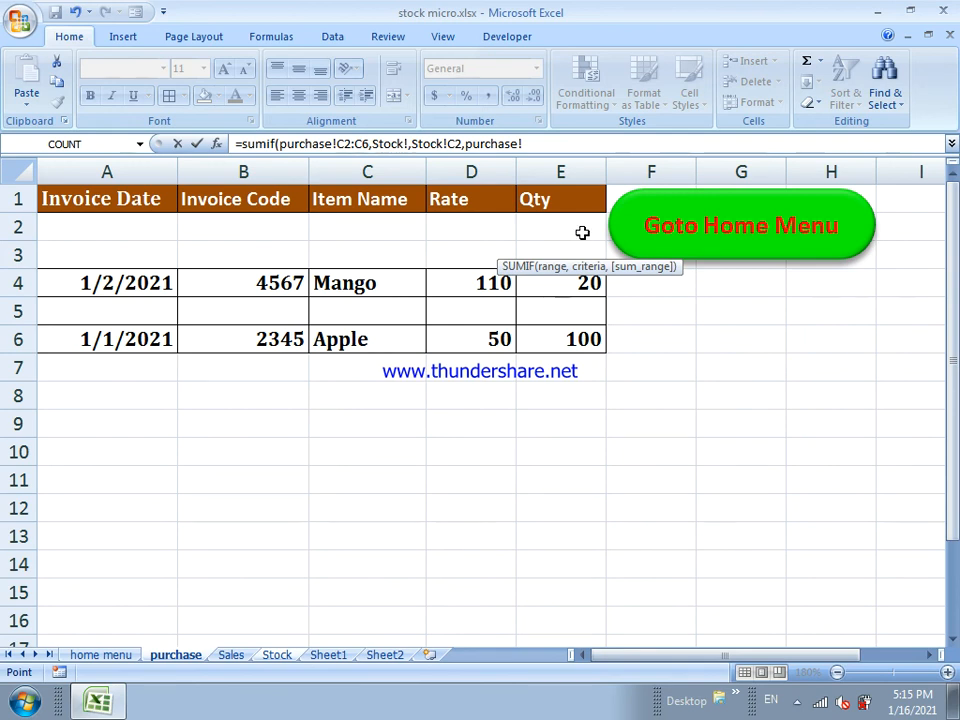
click(488, 230)
drag(488, 230, 497, 340)
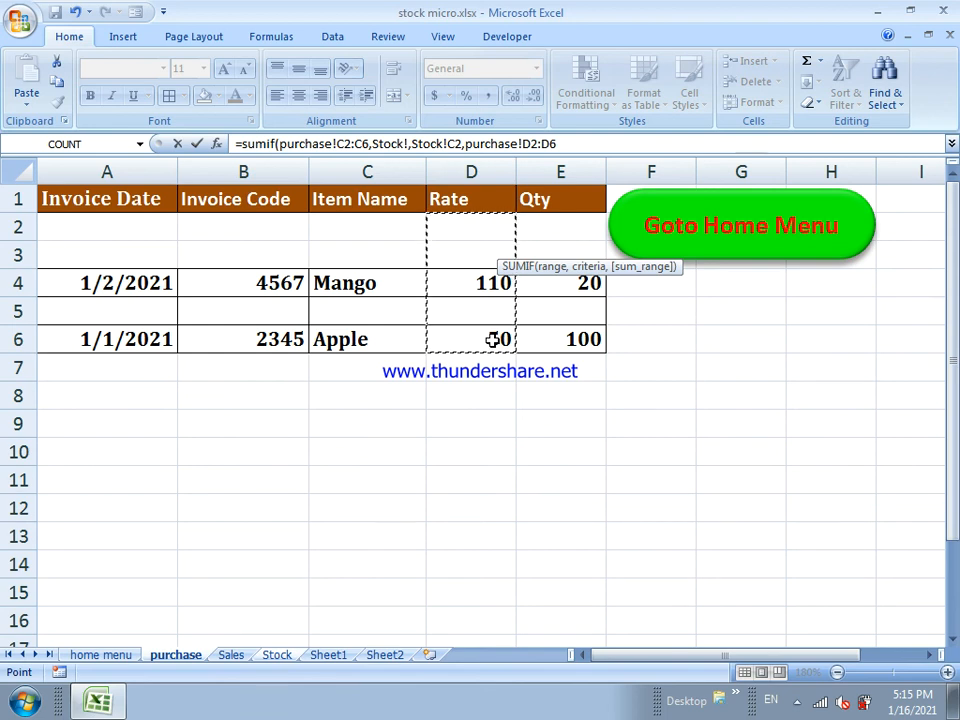
text())
key(Return)
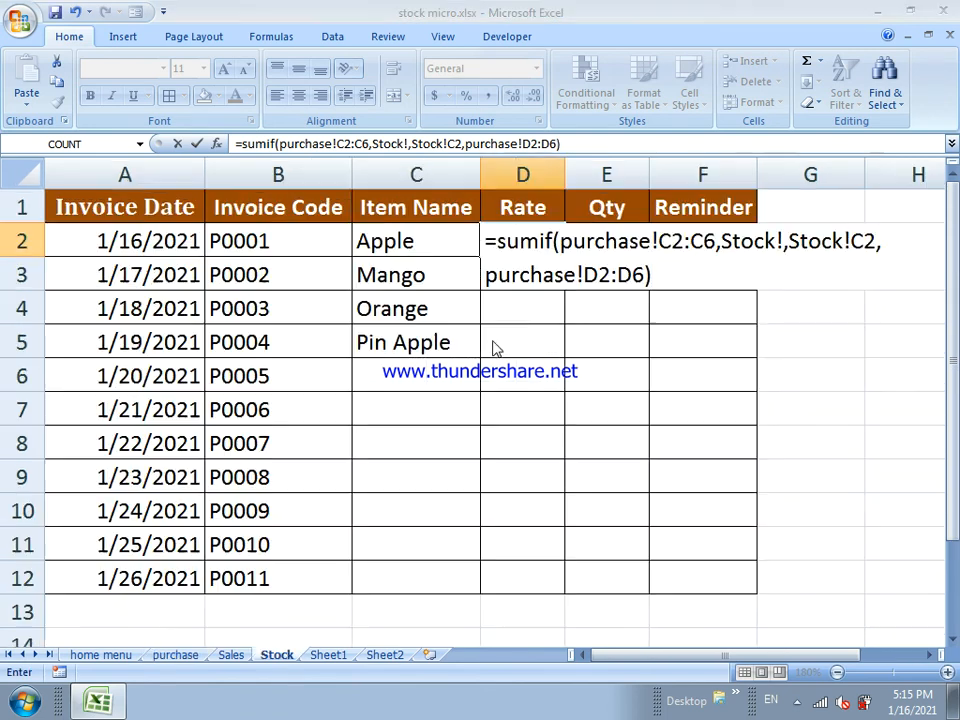
key(Return)
Erase the faulty SUMIF formula's arguments in D2 and restart it as =sumif(
key(BackSpace)
key(BackSpace)
key(BackSpace)
key(BackSpace)
key(BackSpace)
key(BackSpace)
key(BackSpace)
key(BackSpace)
key(BackSpace)
key(BackSpace)
key(BackSpace)
key(BackSpace)
key(BackSpace)
key(BackSpace)
key(BackSpace)
key(BackSpace)
key(BackSpace)
key(BackSpace)
key(BackSpace)
key(BackSpace)
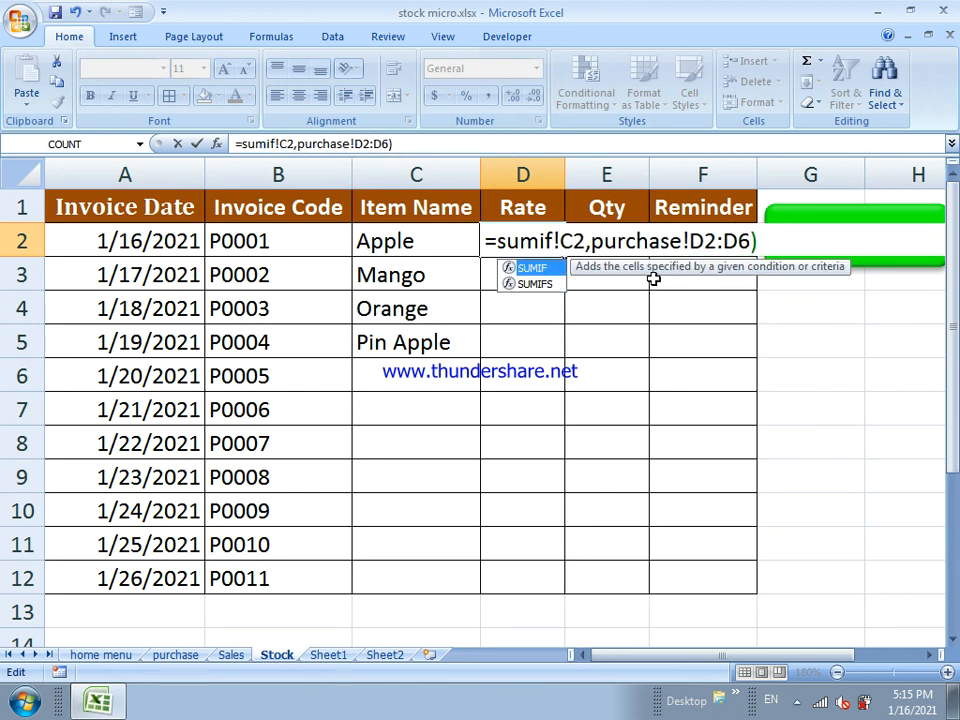
click(762, 241)
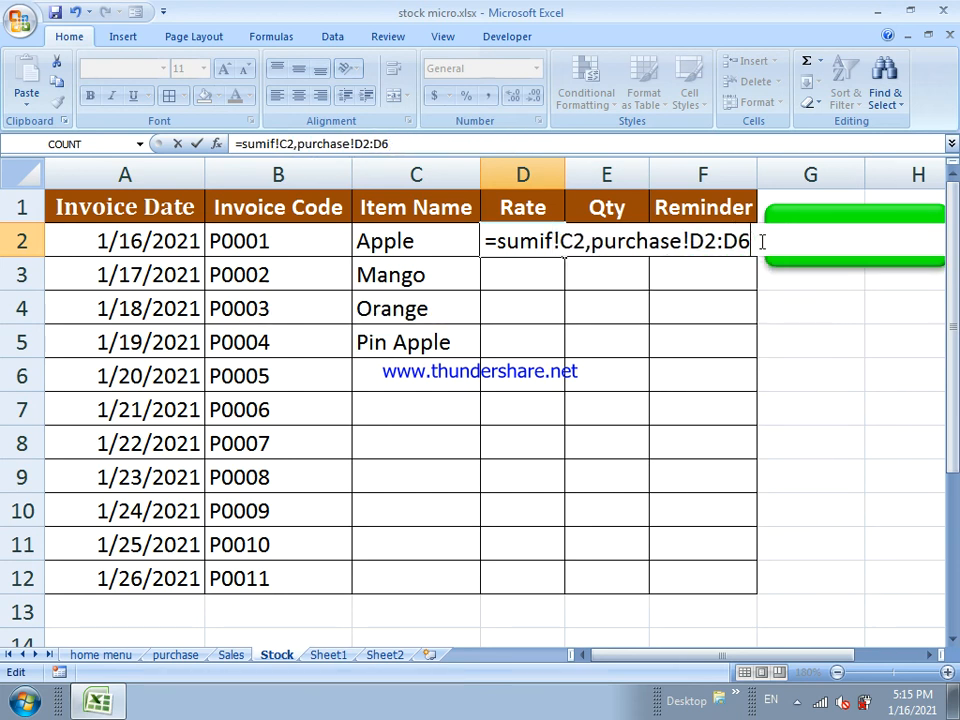
key(BackSpace)
key(BackSpace)
key(BackSpace)
key(BackSpace)
key(BackSpace)
key(BackSpace)
key(BackSpace)
key(BackSpace)
key(BackSpace)
key(BackSpace)
key(BackSpace)
key(BackSpace)
key(BackSpace)
key(BackSpace)
key(BackSpace)
key(BackSpace)
key(BackSpace)
key(BackSpace)
key(BackSpace)
key(BackSpace)
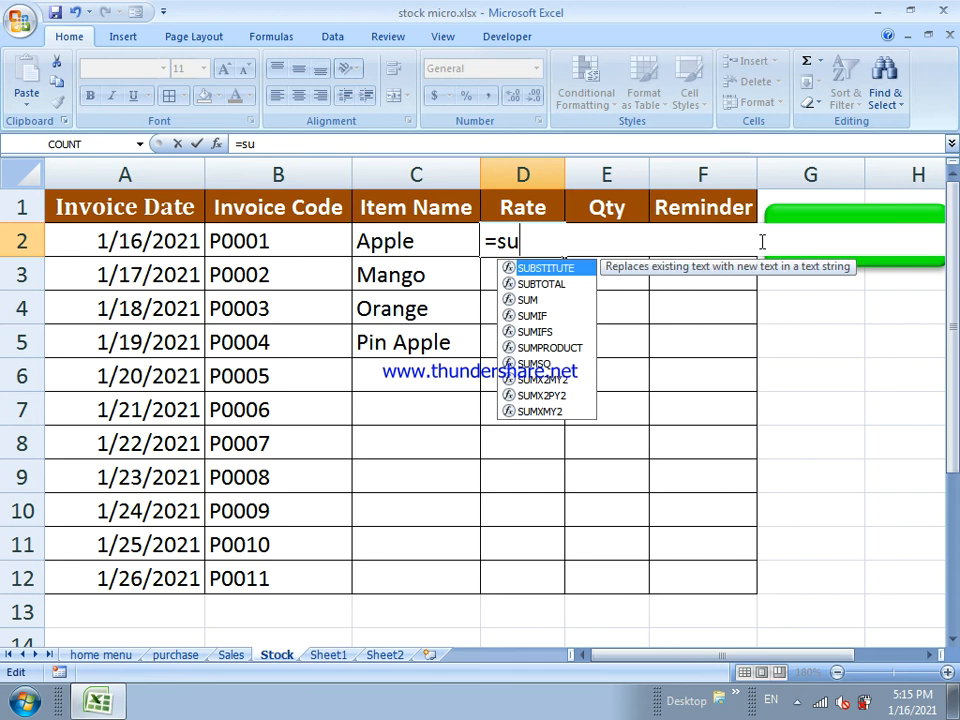
text(mif)
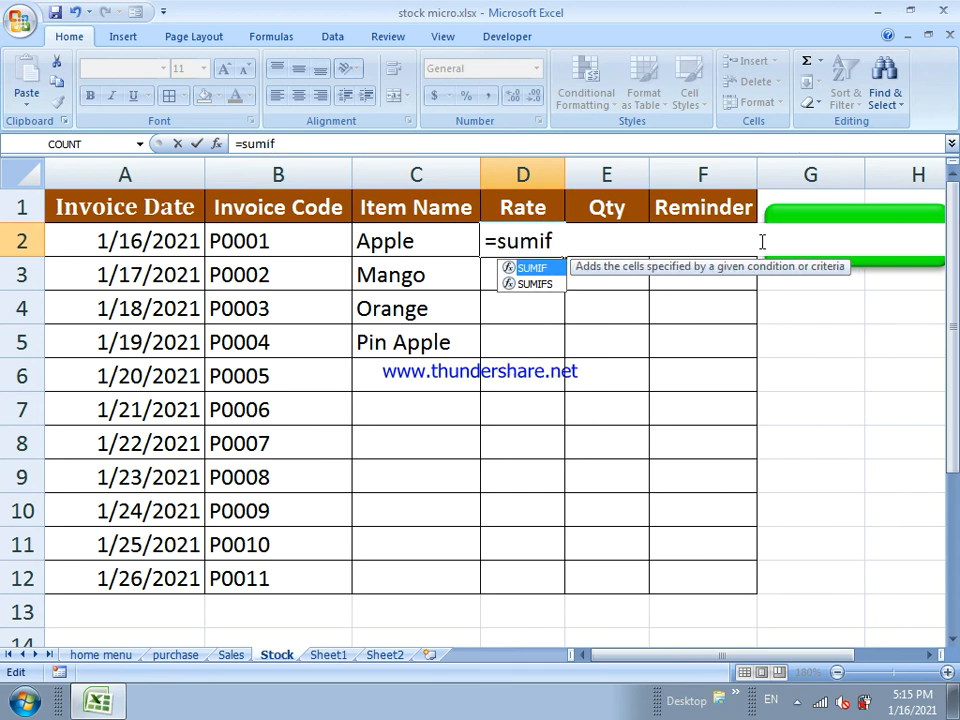
text(()
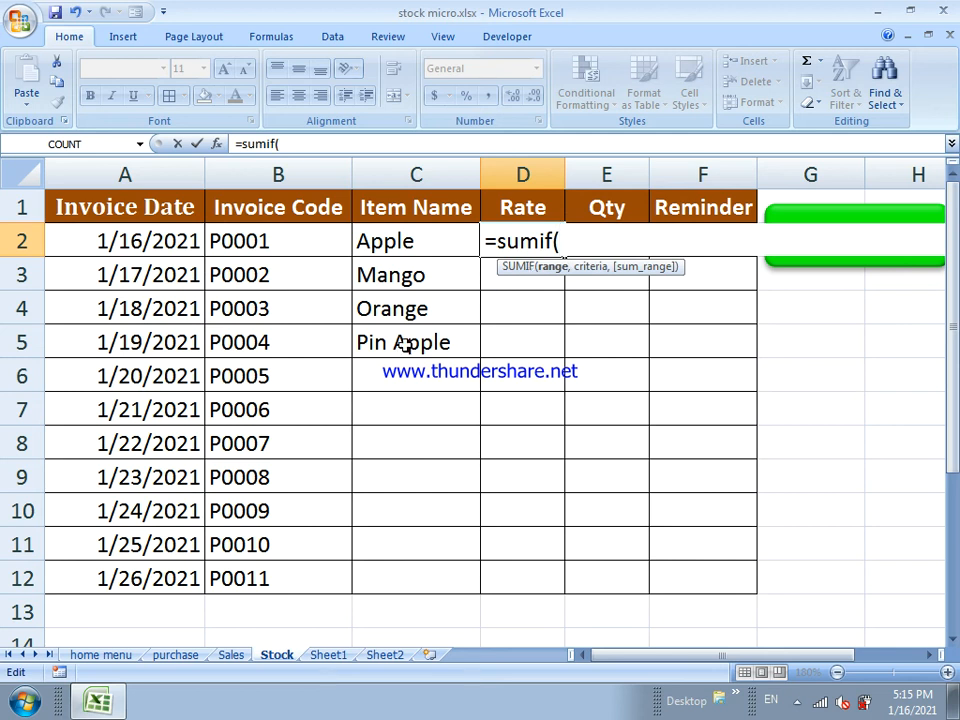
Try to set purchase!C2:C7 as the D2 SUMIF range and take its criteria from the Stock sheet
click(178, 655)
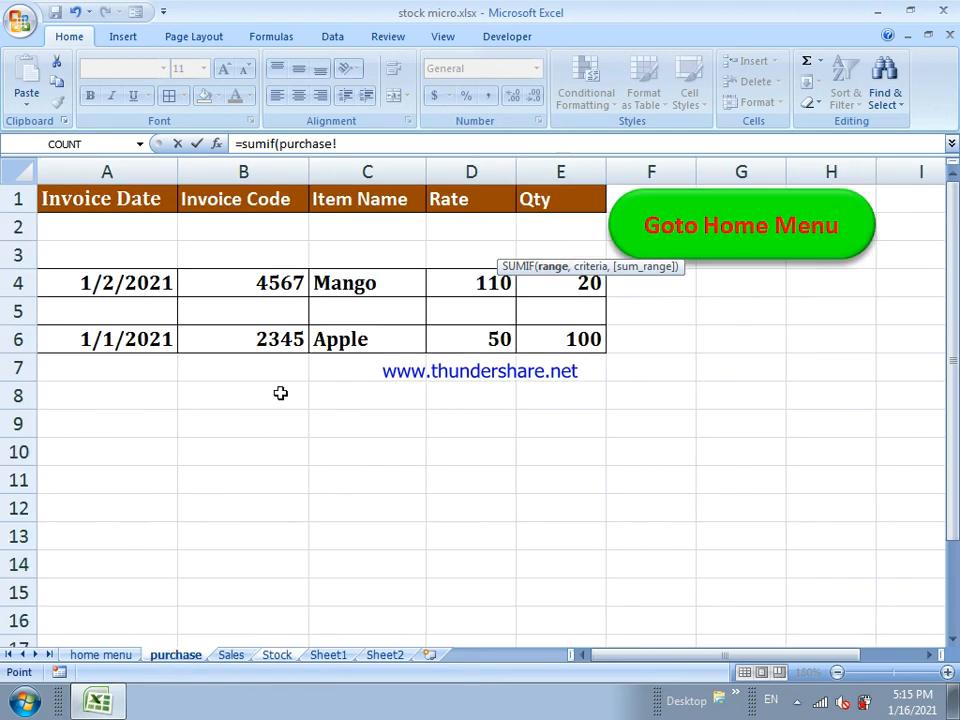
drag(357, 230, 349, 362)
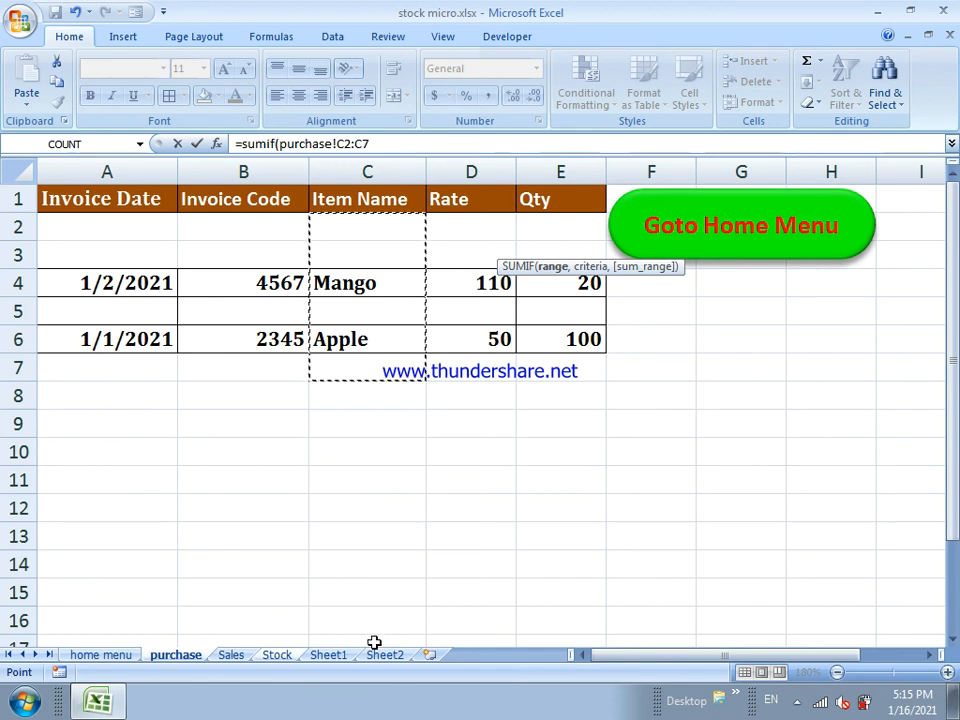
click(277, 656)
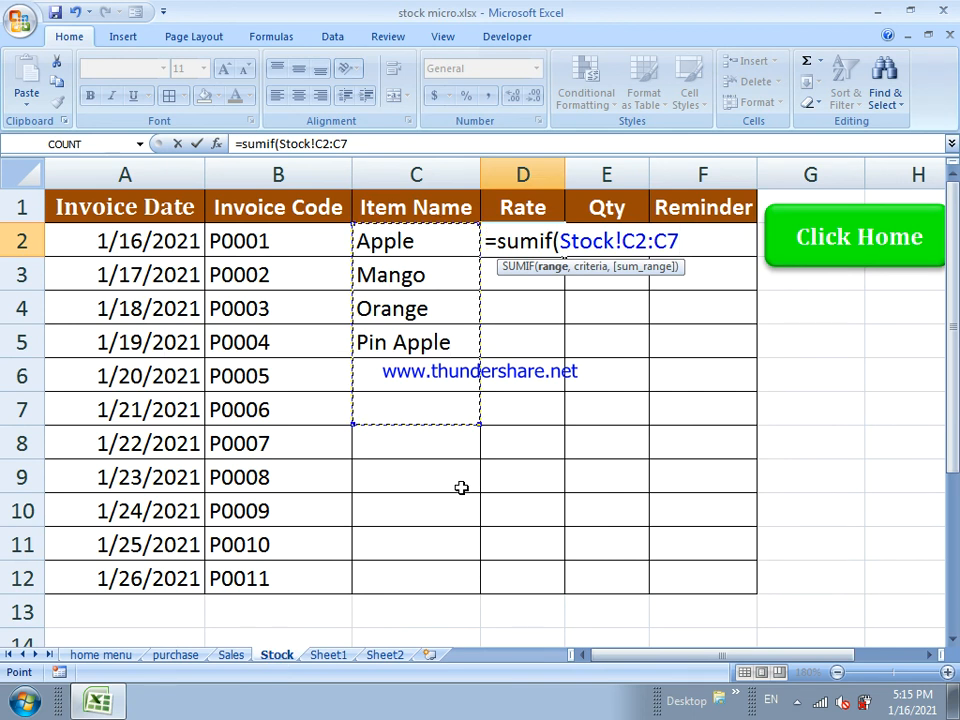
text(,)
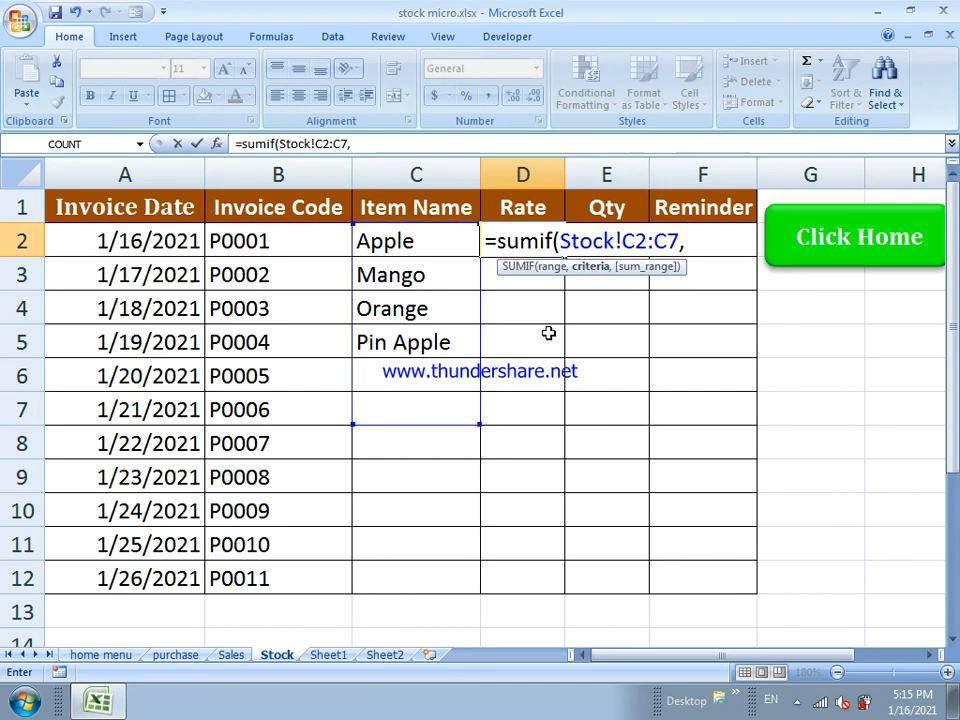
click(175, 655)
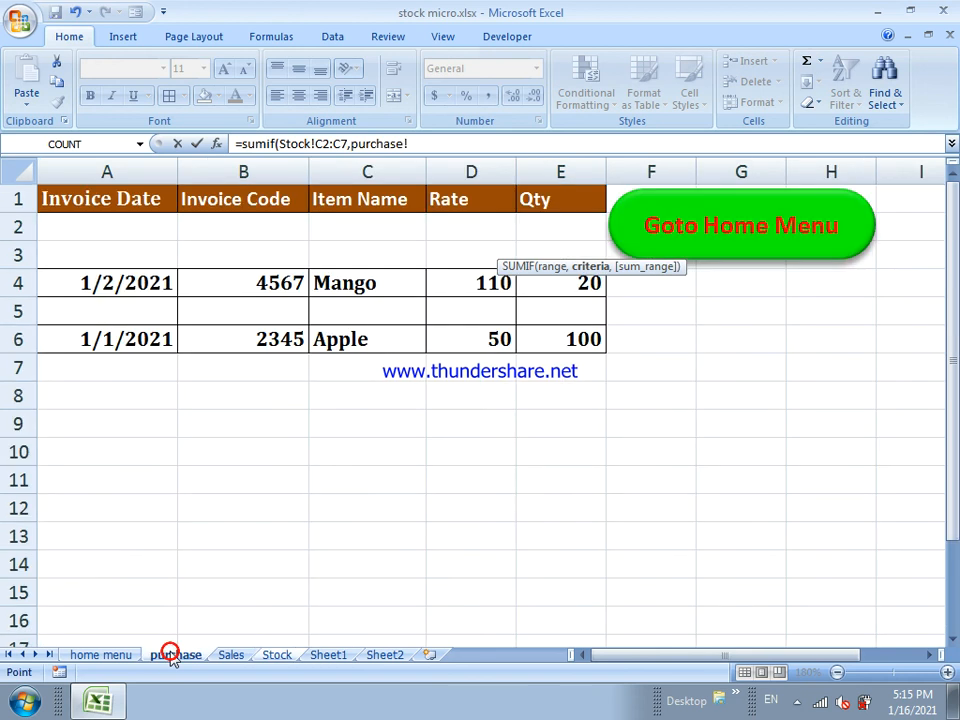
click(290, 657)
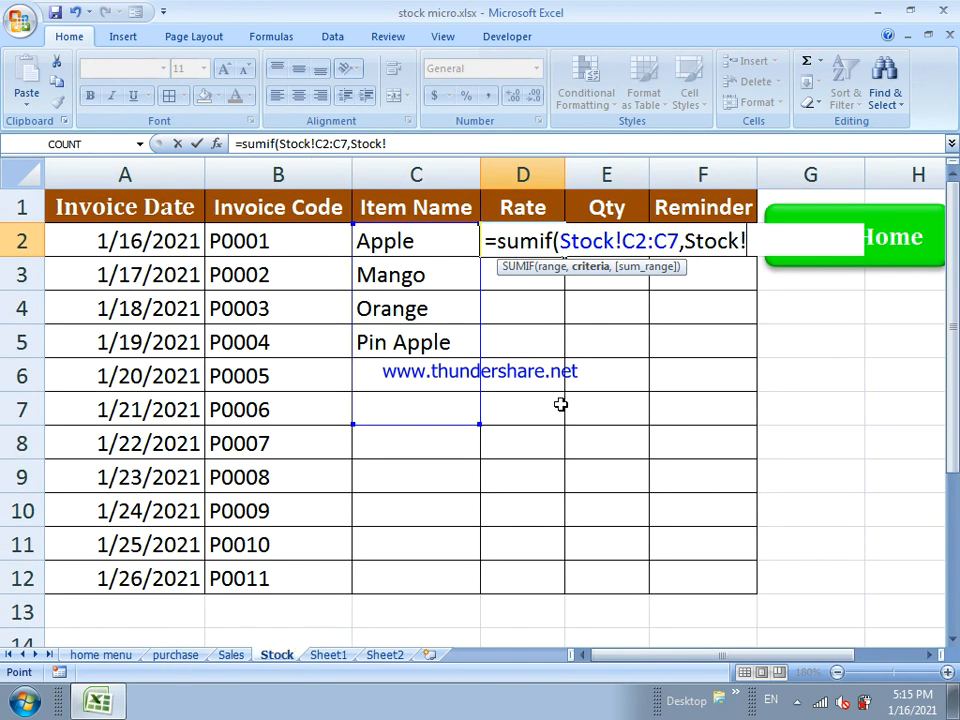
Erase the wrong Stock sheet references from the D2 formula, back to =sumif(
key(BackSpace)
key(BackSpace)
key(BackSpace)
key(BackSpace)
key(BackSpace)
key(BackSpace)
key(BackSpace)
key(BackSpace)
key(BackSpace)
key(BackSpace)
key(BackSpace)
key(BackSpace)
key(BackSpace)
key(BackSpace)
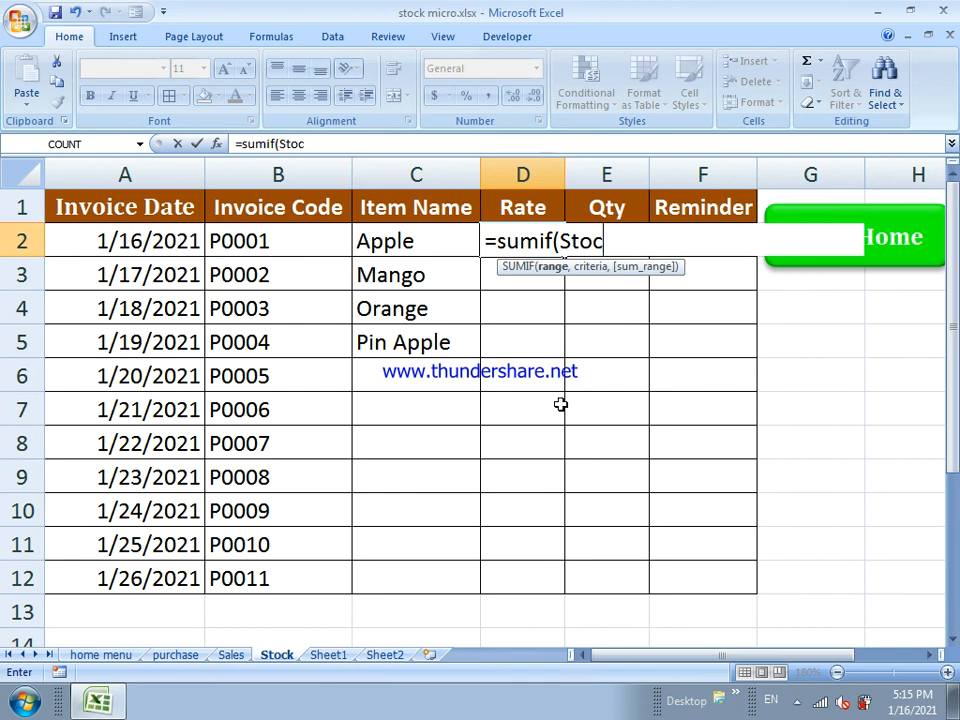
key(BackSpace)
key(BackSpace)
key(BackSpace)
key(BackSpace)
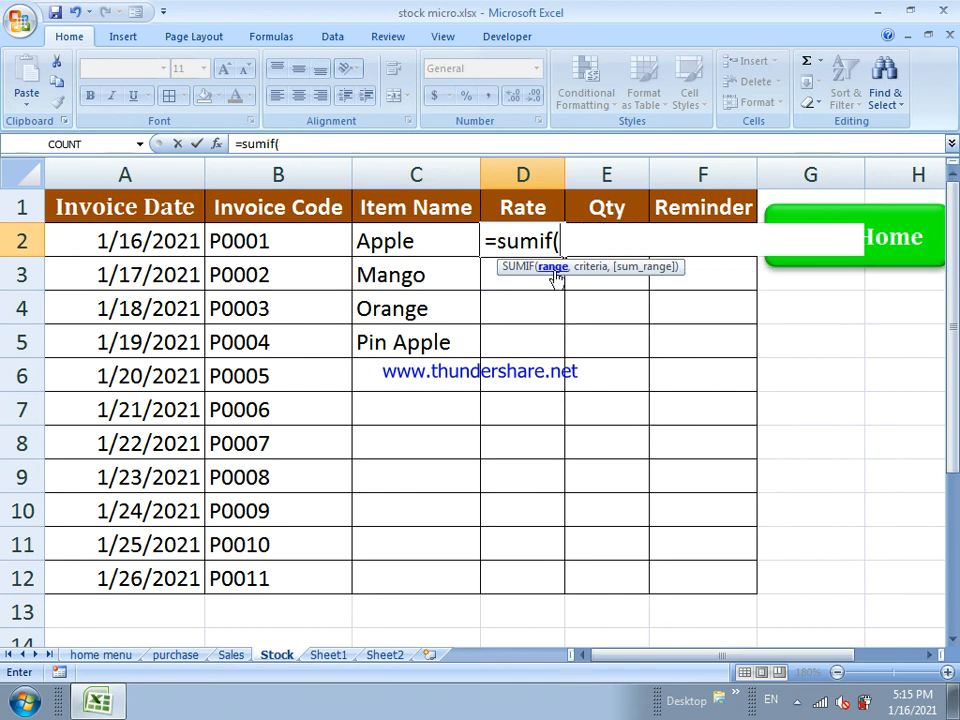
Try to build the D2 SUMIF with purchase!C2:C6 as its range and a Stock sheet reference as its criteria
click(178, 656)
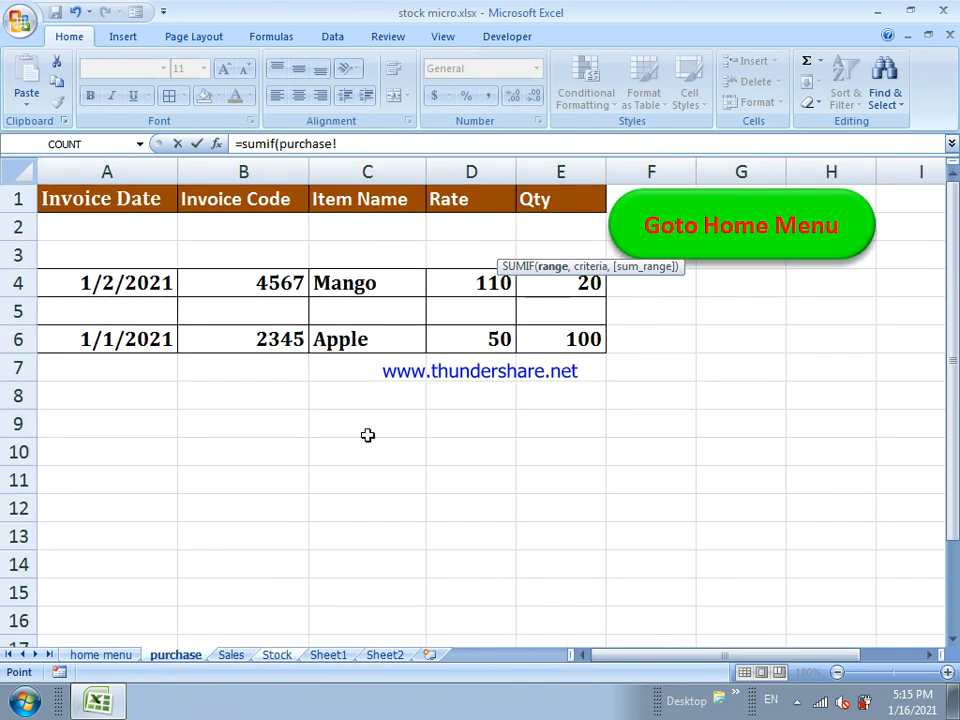
drag(381, 219, 360, 339)
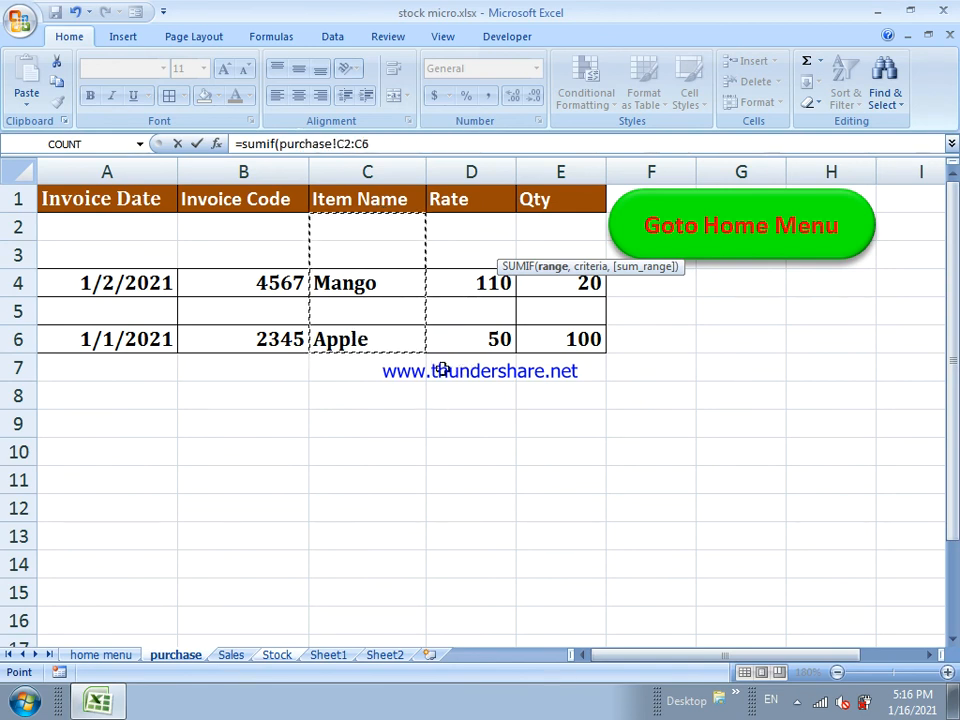
text(,)
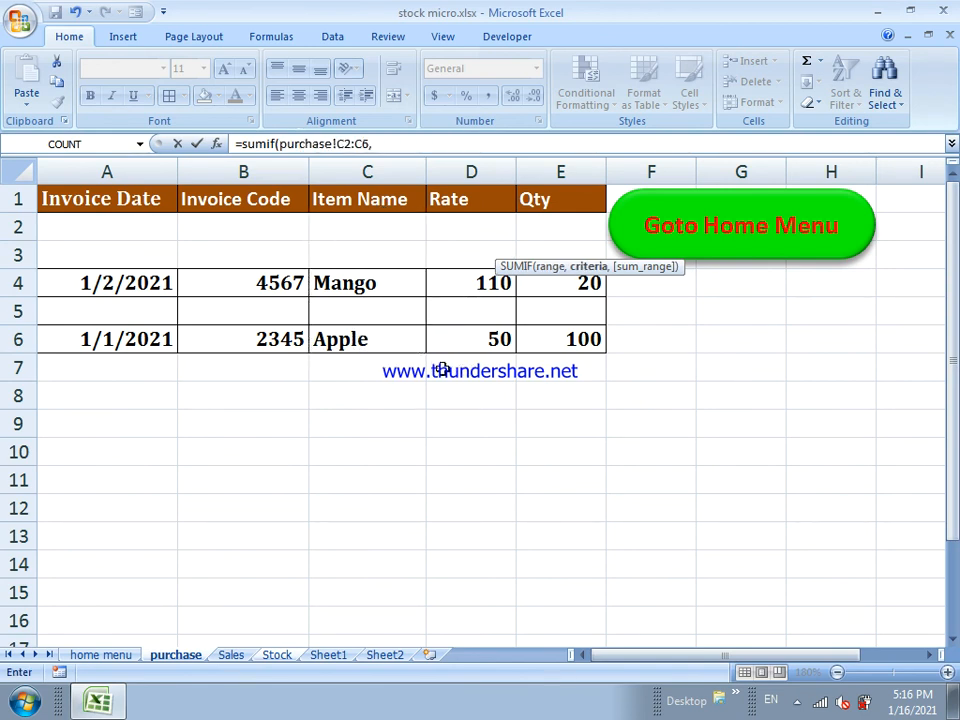
click(126, 655)
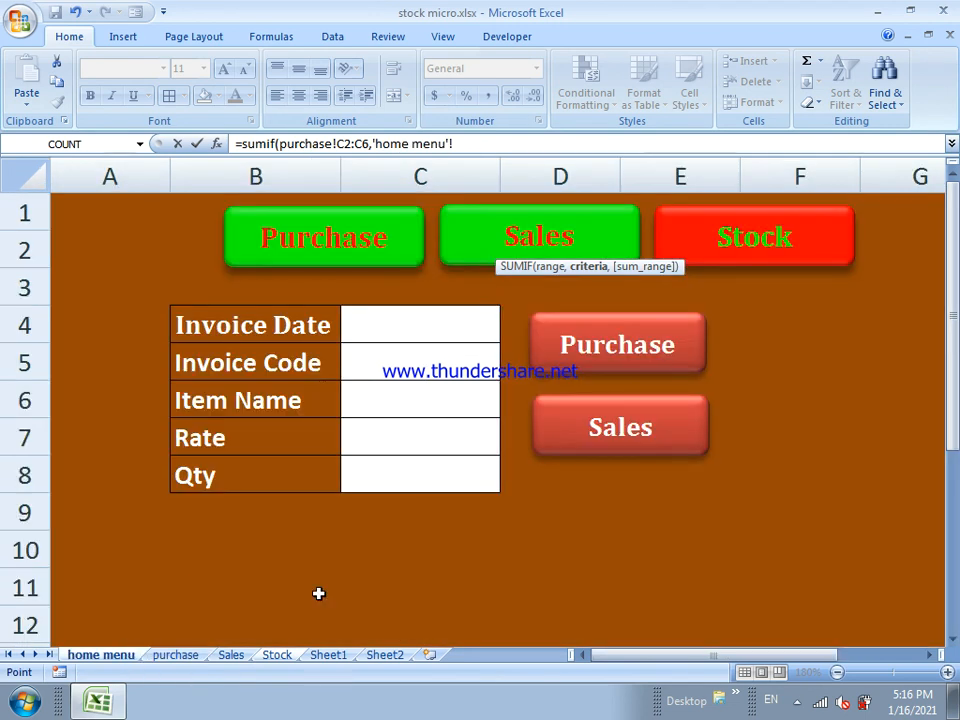
click(279, 656)
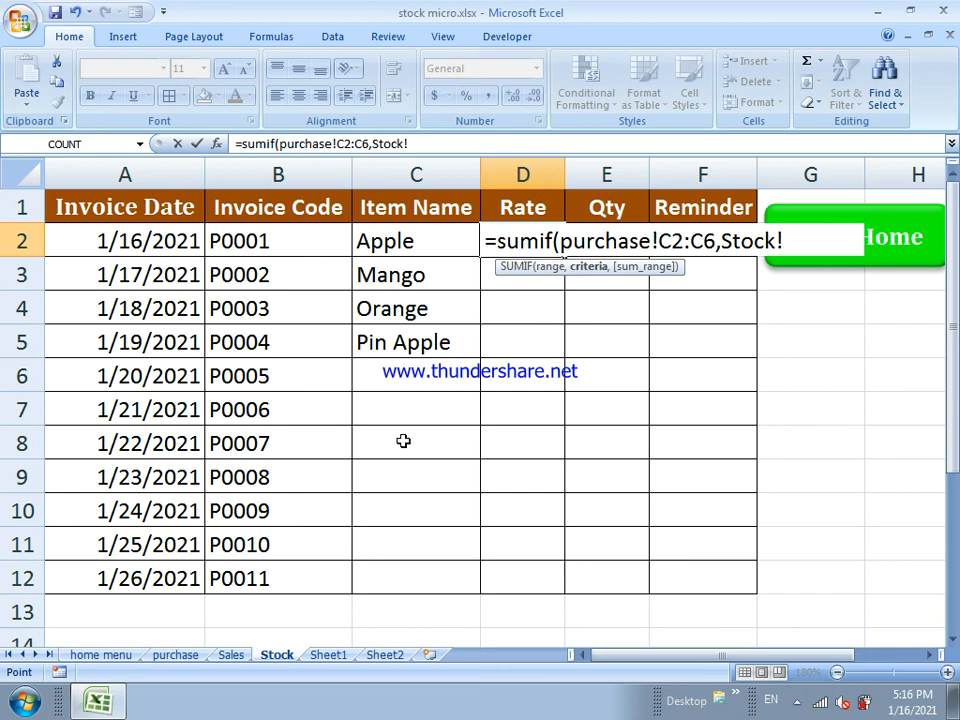
click(719, 249)
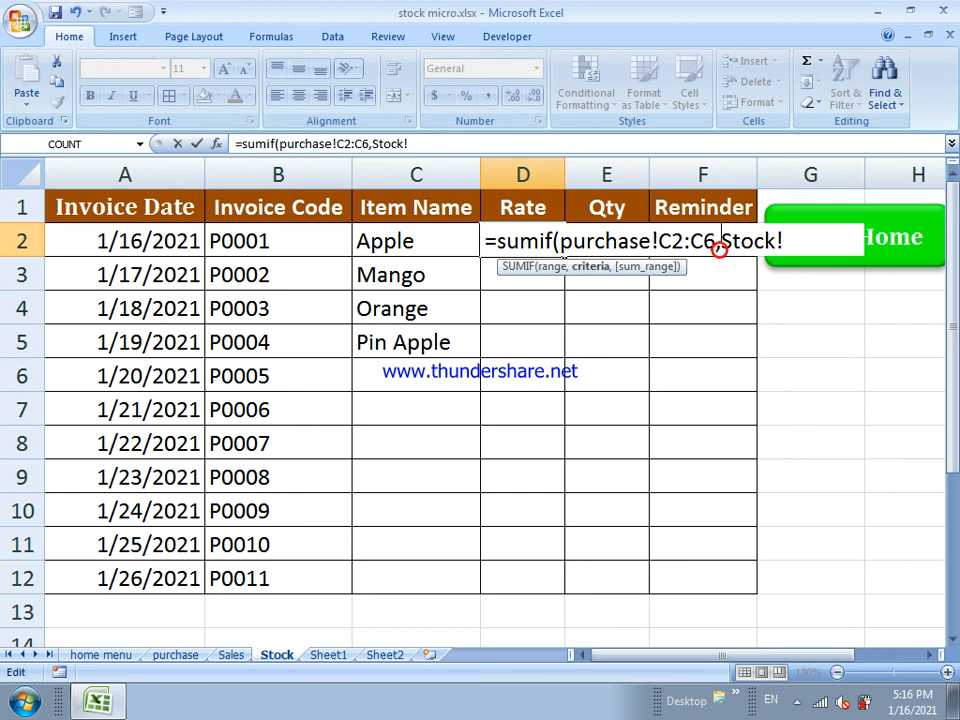
key(BackSpace)
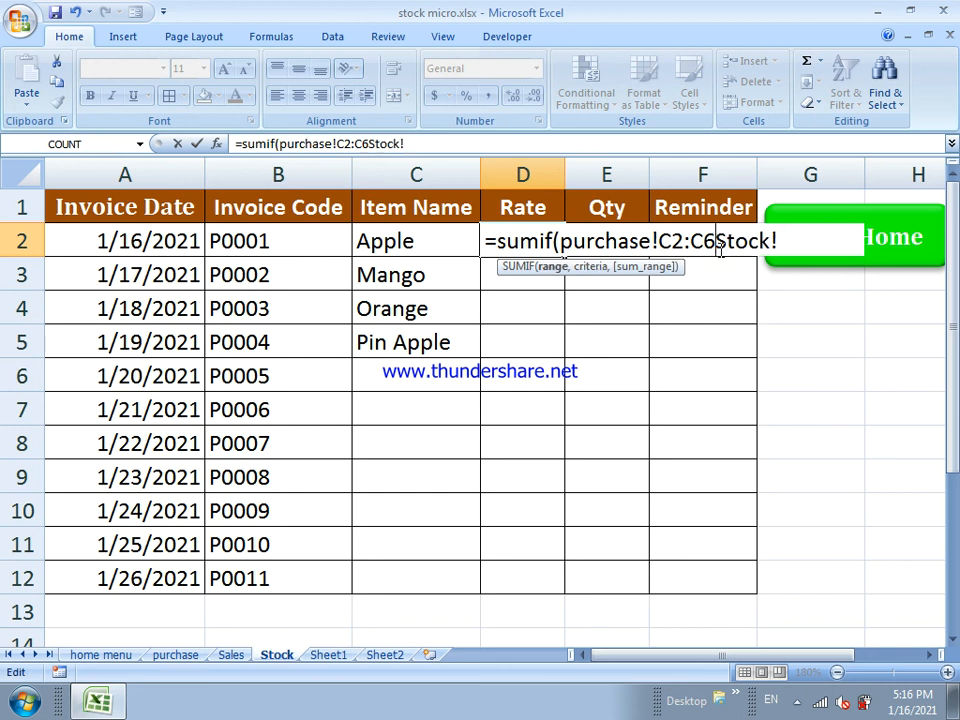
click(786, 247)
text(,)
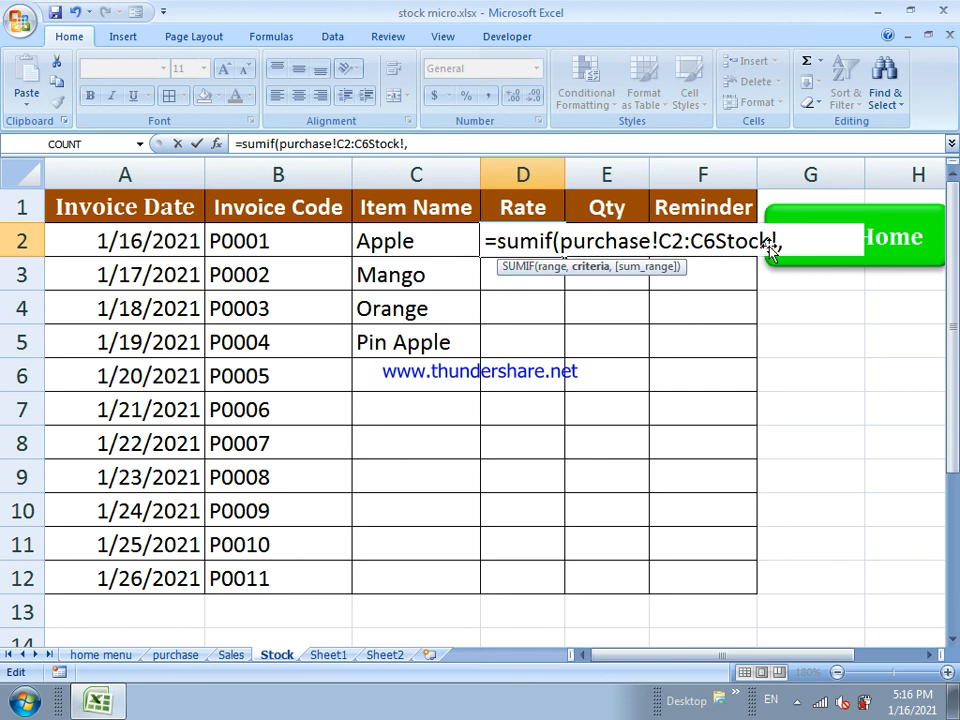
Abandon the SUMIF formula in D2 and leave the cell empty
key(BackSpace)
key(BackSpace)
key(BackSpace)
key(BackSpace)
key(BackSpace)
key(BackSpace)
key(BackSpace)
key(BackSpace)
key(BackSpace)
key(BackSpace)
key(BackSpace)
key(BackSpace)
key(BackSpace)
key(BackSpace)
key(BackSpace)
key(BackSpace)
key(BackSpace)
key(BackSpace)
key(BackSpace)
key(BackSpace)
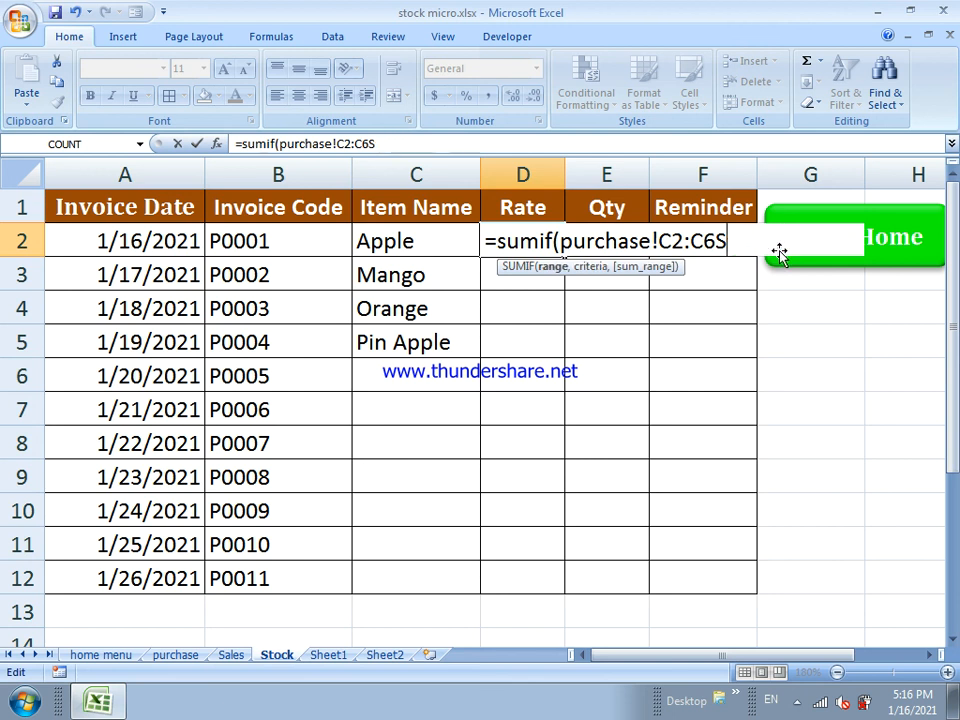
click(592, 308)
Link the Rate cell D2 to the purchase sheet with =purchase!D4 and fill the formula down to D5
click(515, 244)
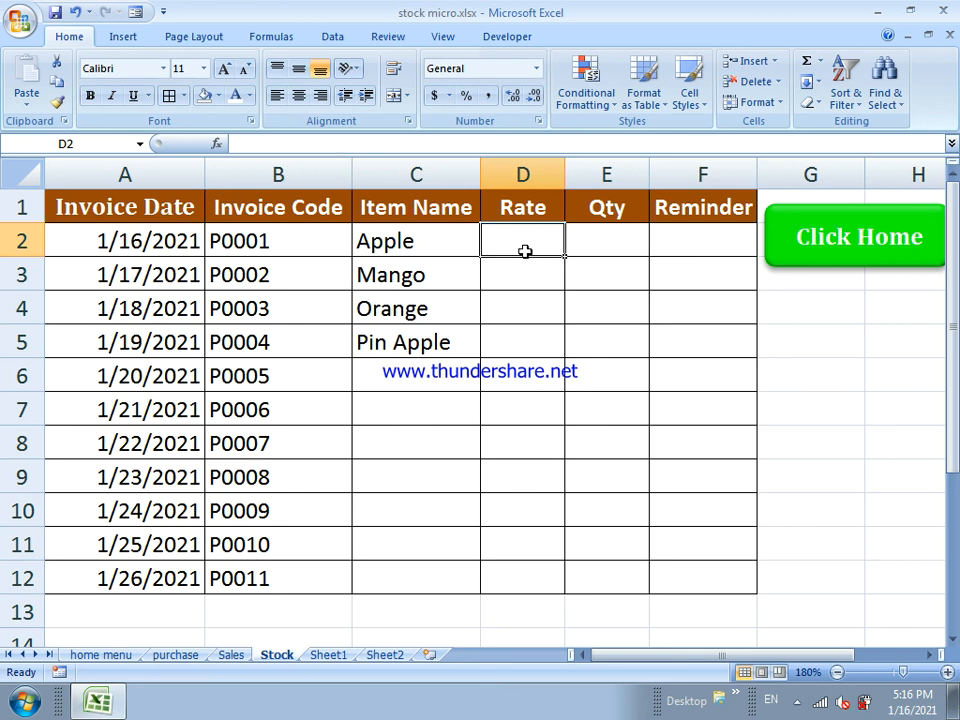
text(=)
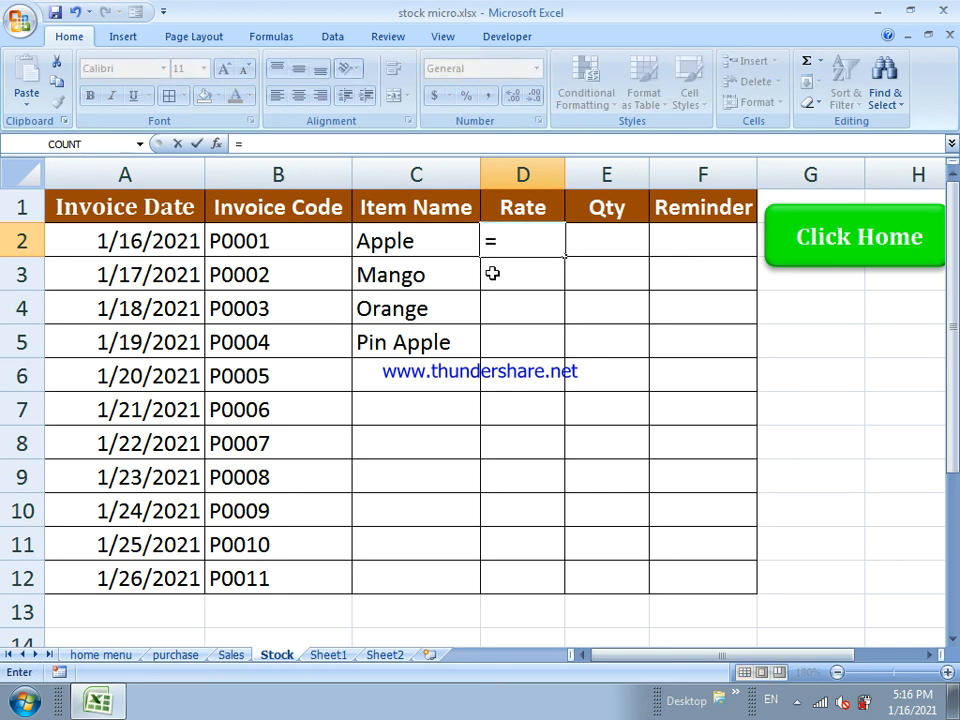
click(190, 655)
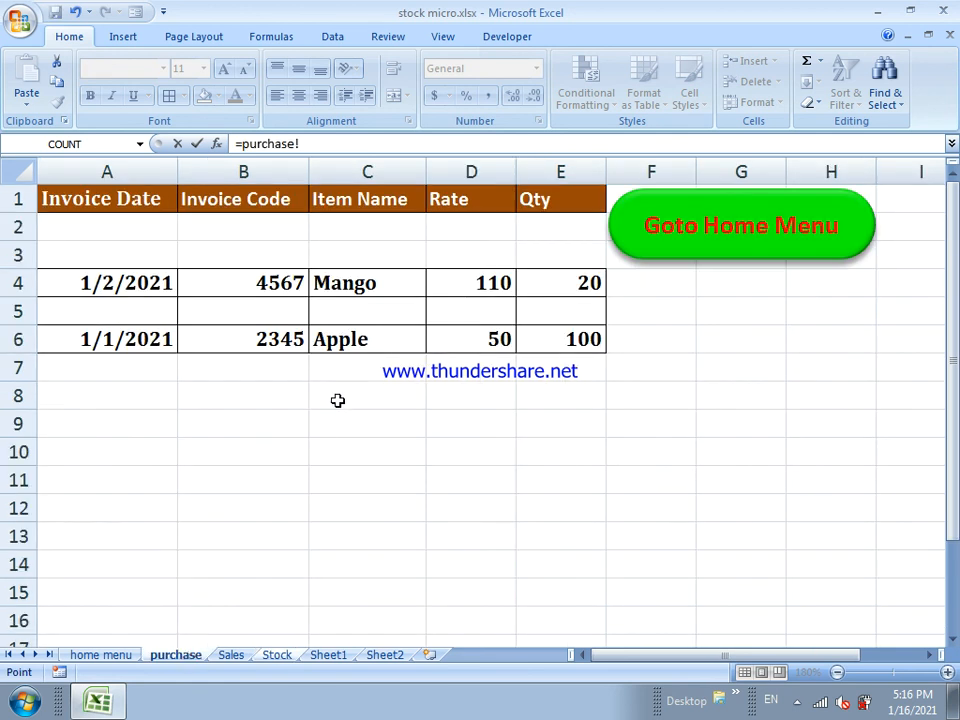
click(467, 286)
key(Return)
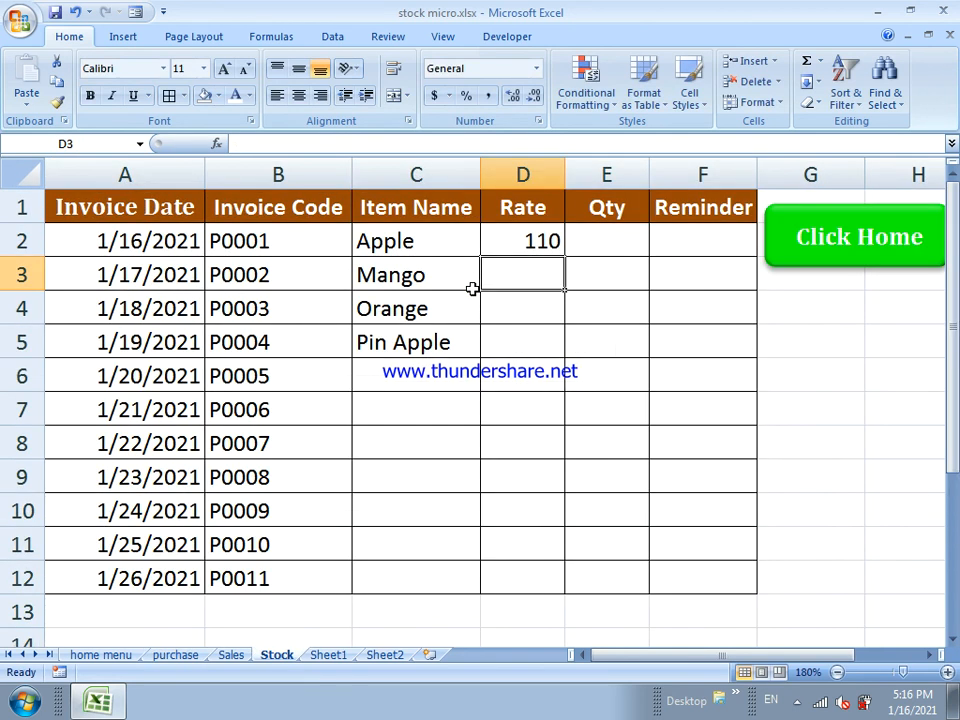
click(550, 243)
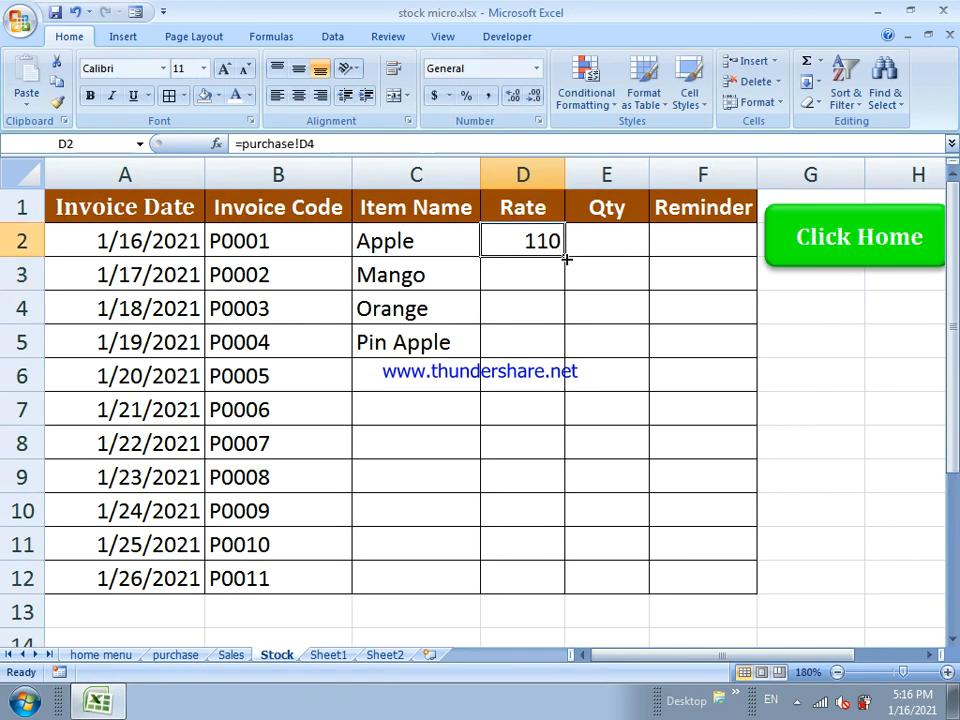
drag(566, 258, 566, 355)
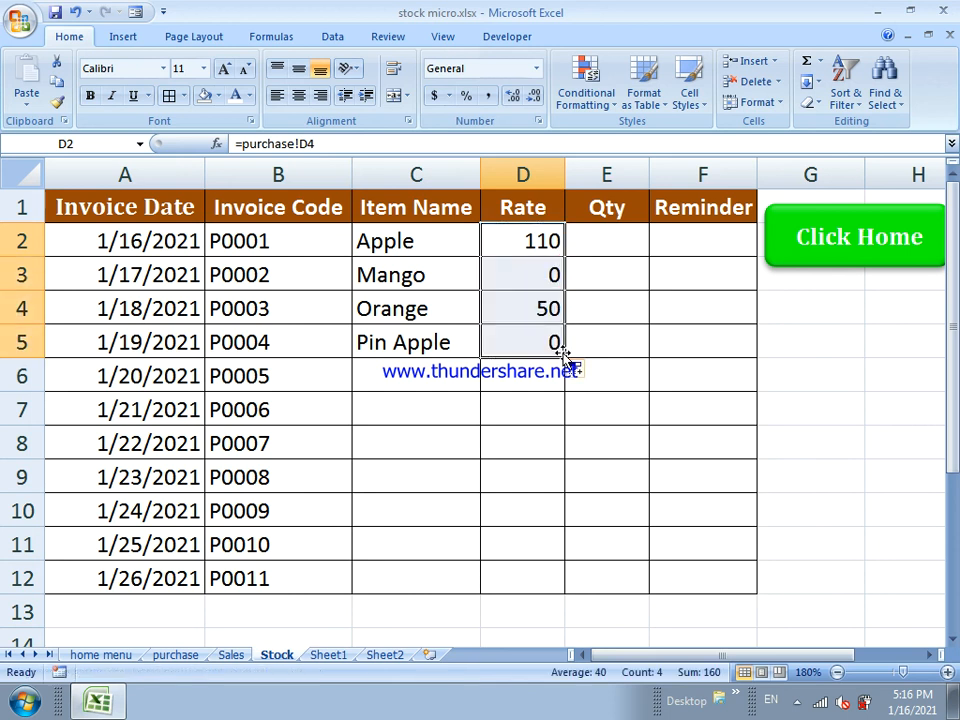
Link the Qty cell E2 to the purchase sheet with =purchase!E4 and fill the formula down to E8
click(583, 246)
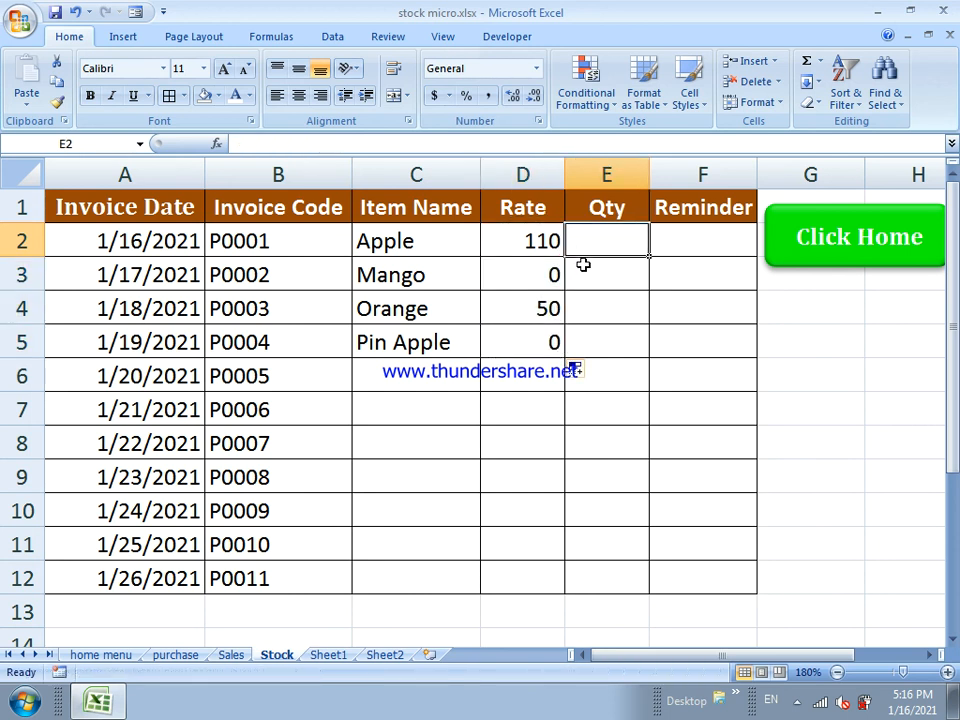
text(=)
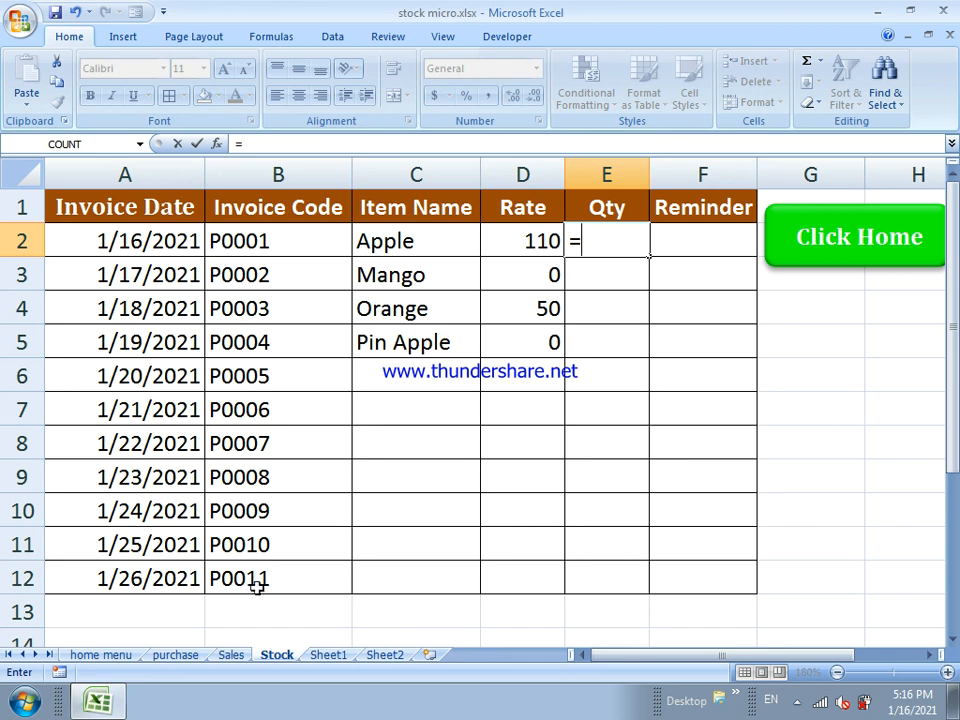
click(176, 656)
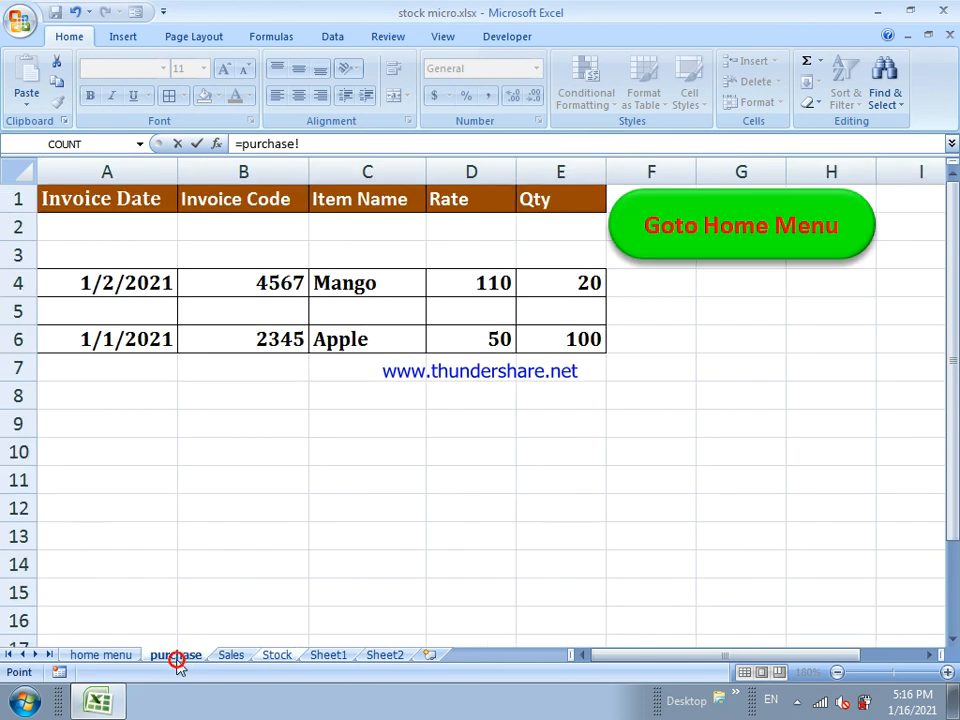
click(536, 282)
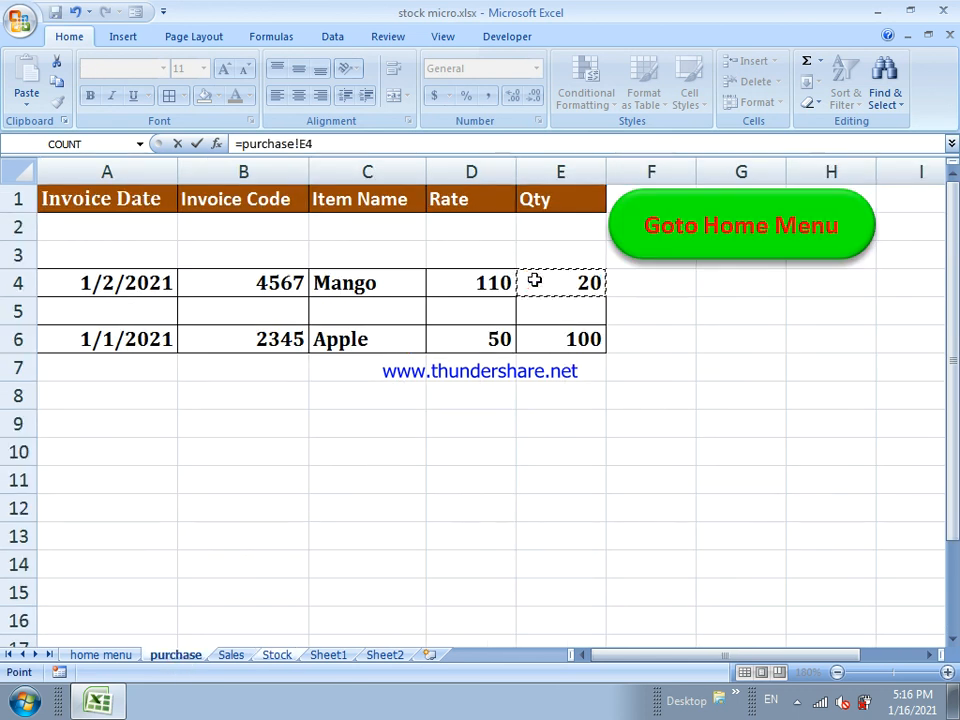
key(Return)
click(634, 230)
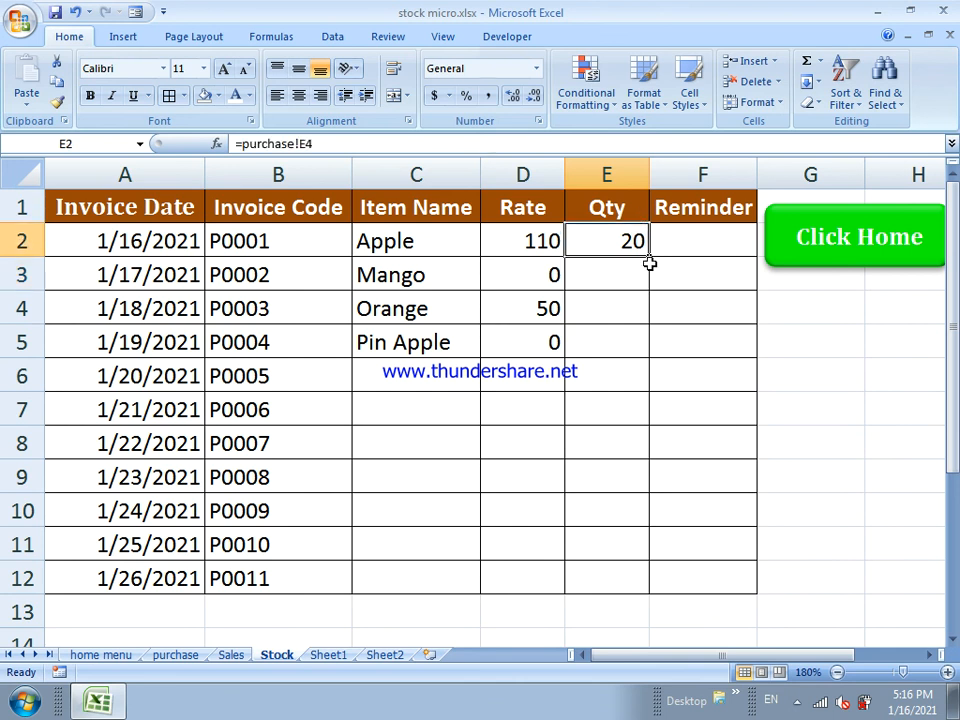
drag(651, 260, 643, 454)
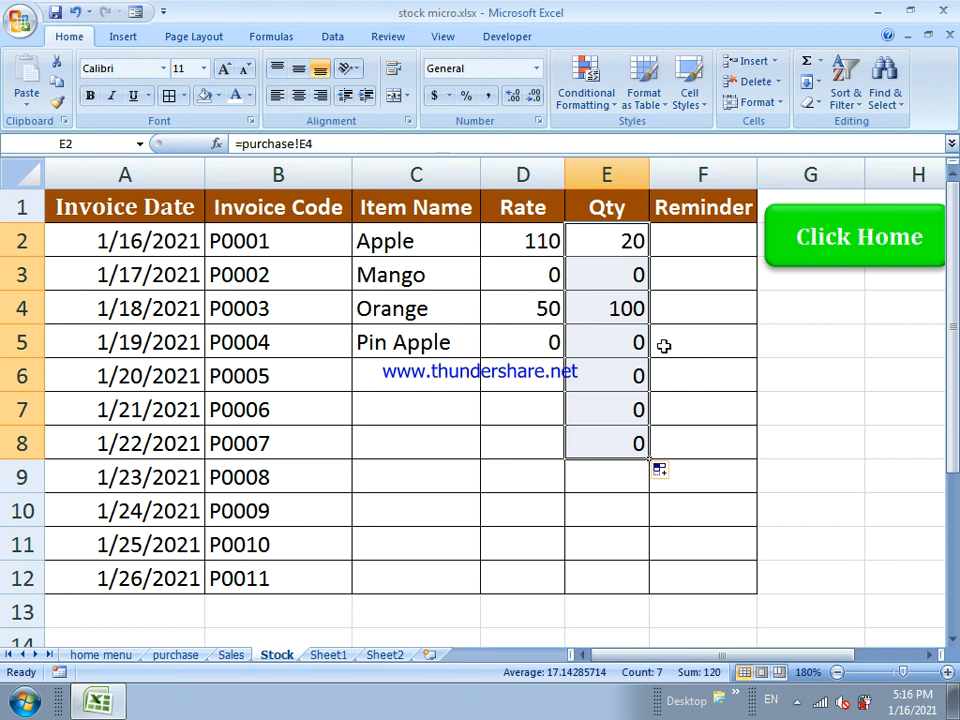
Enter the formula =IF(E2>=10,"Lower Stock","") in the Reminder cell F2 of the Stock sheet
click(677, 251)
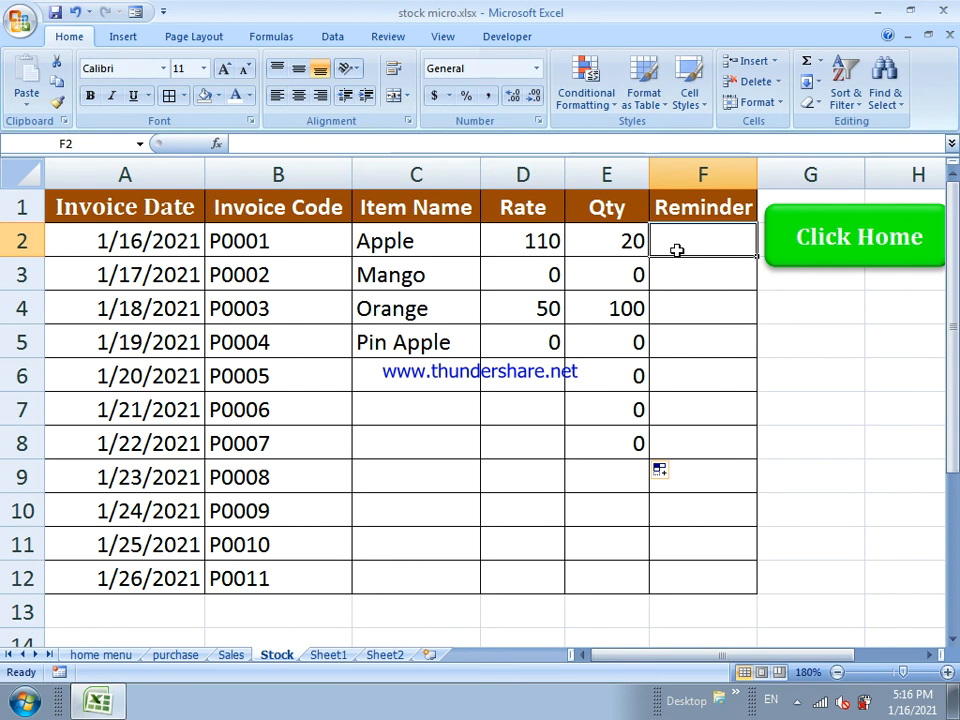
text(=)
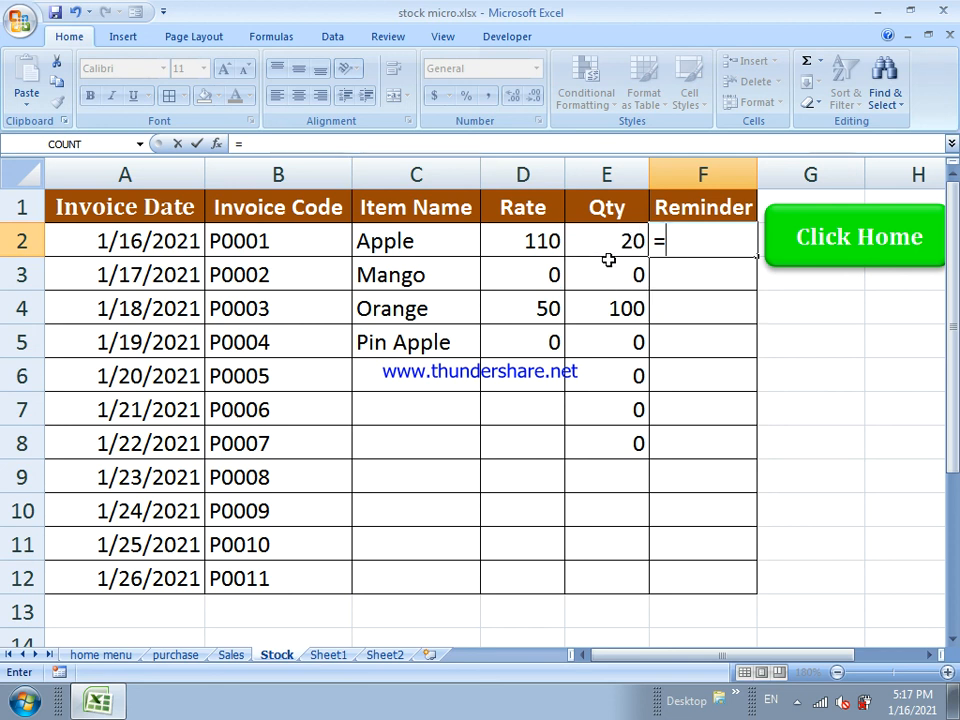
text(if)
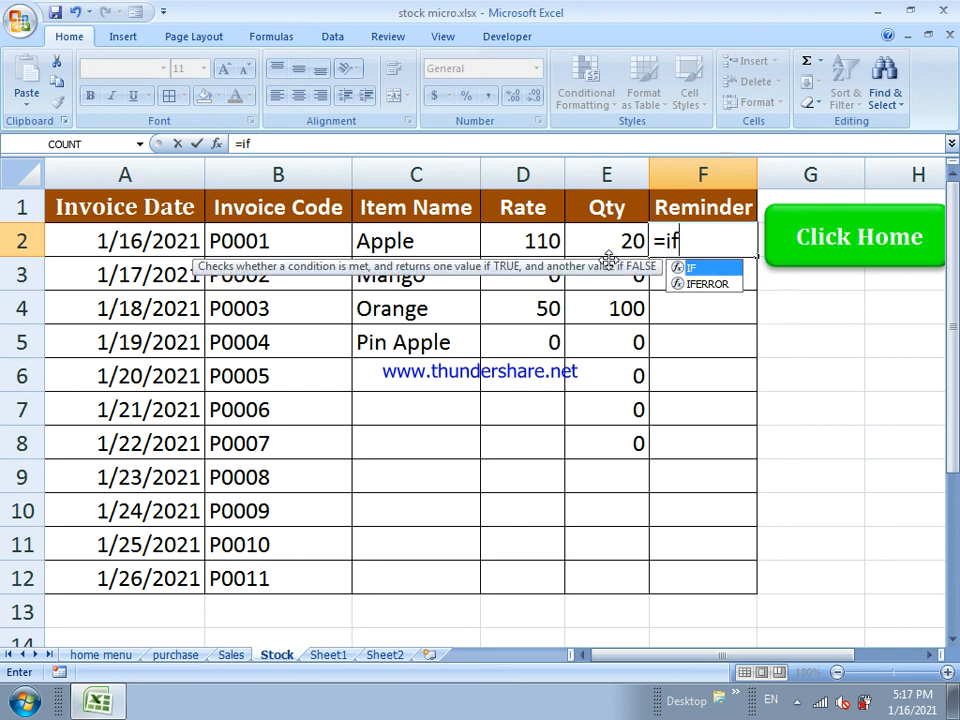
text(()
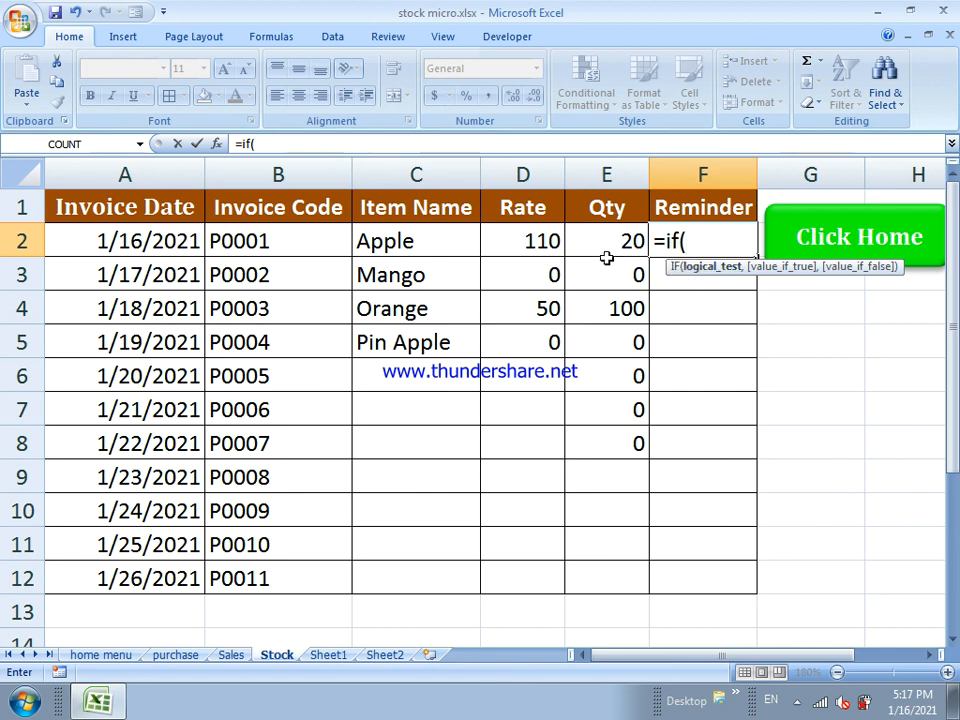
click(605, 248)
text(>)
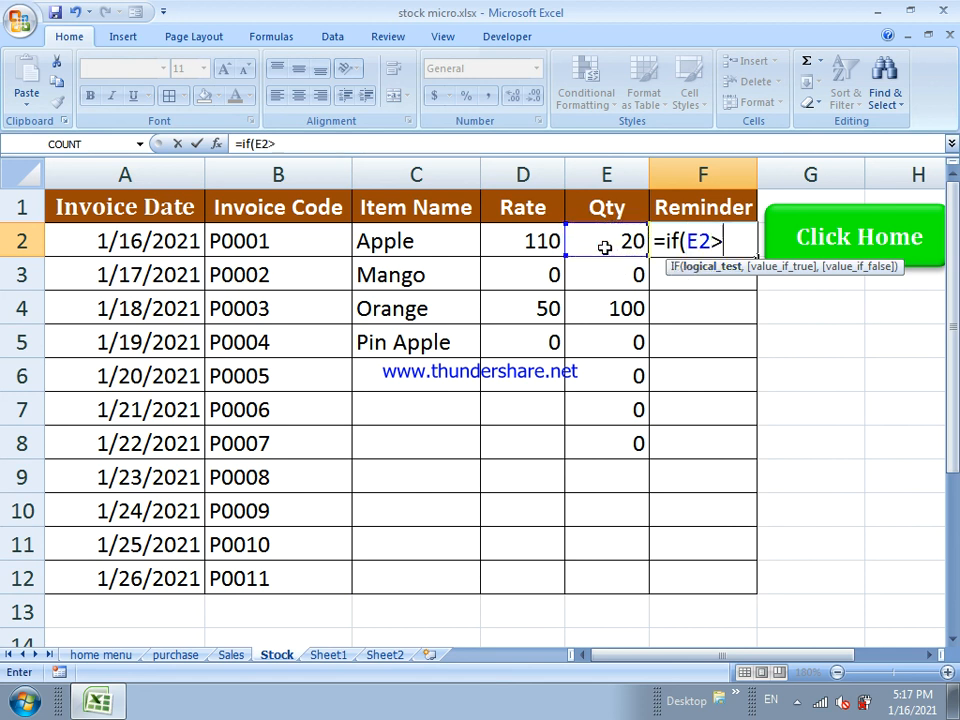
text(=10)
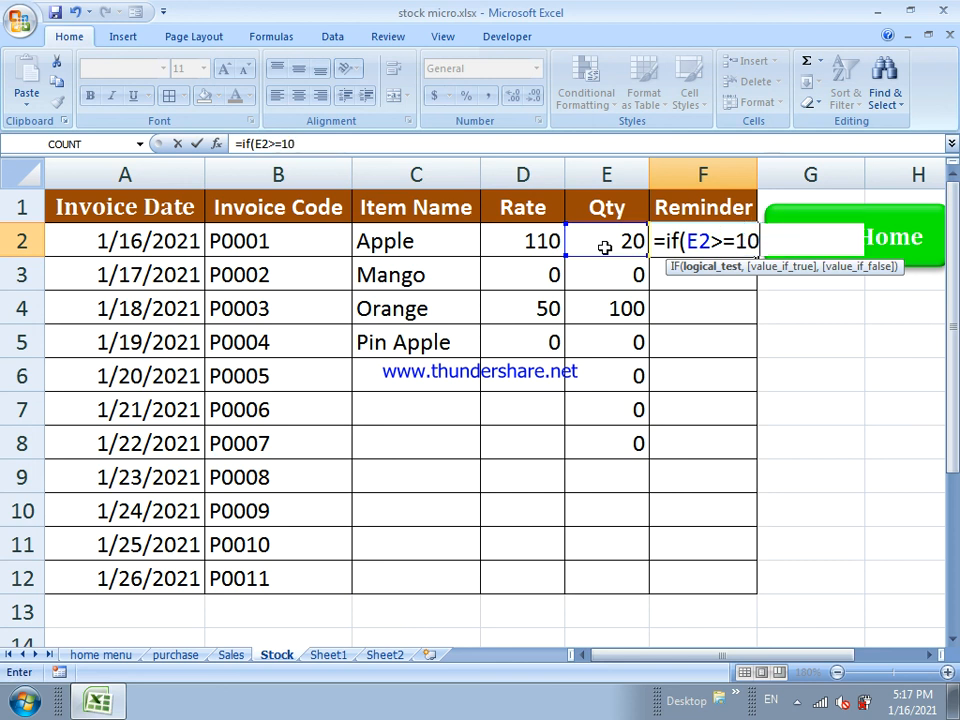
text(,)
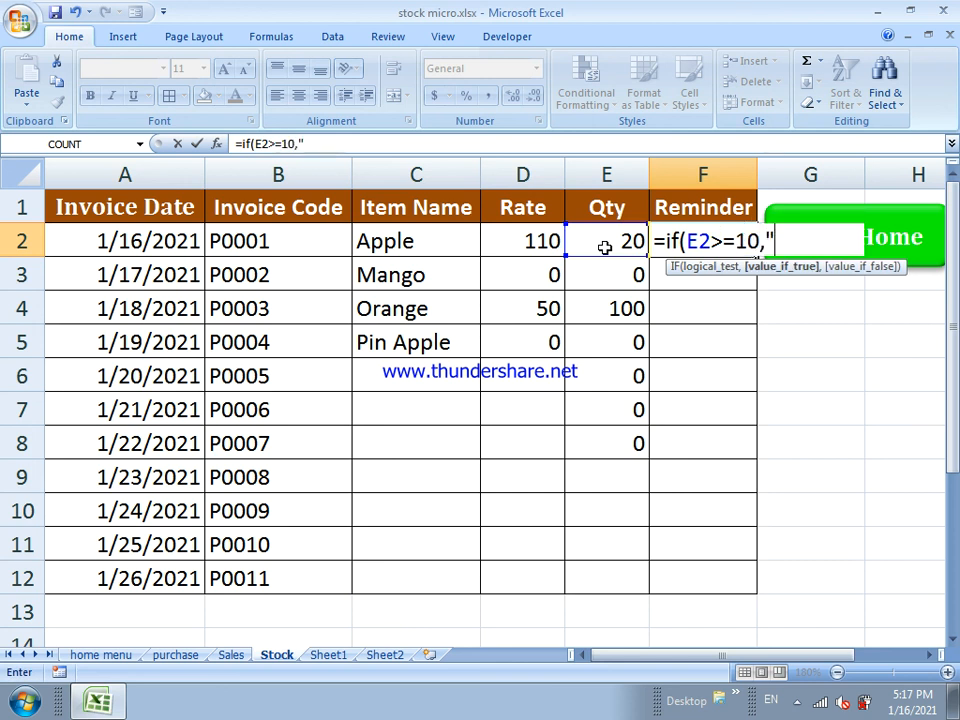
text(Lower S)
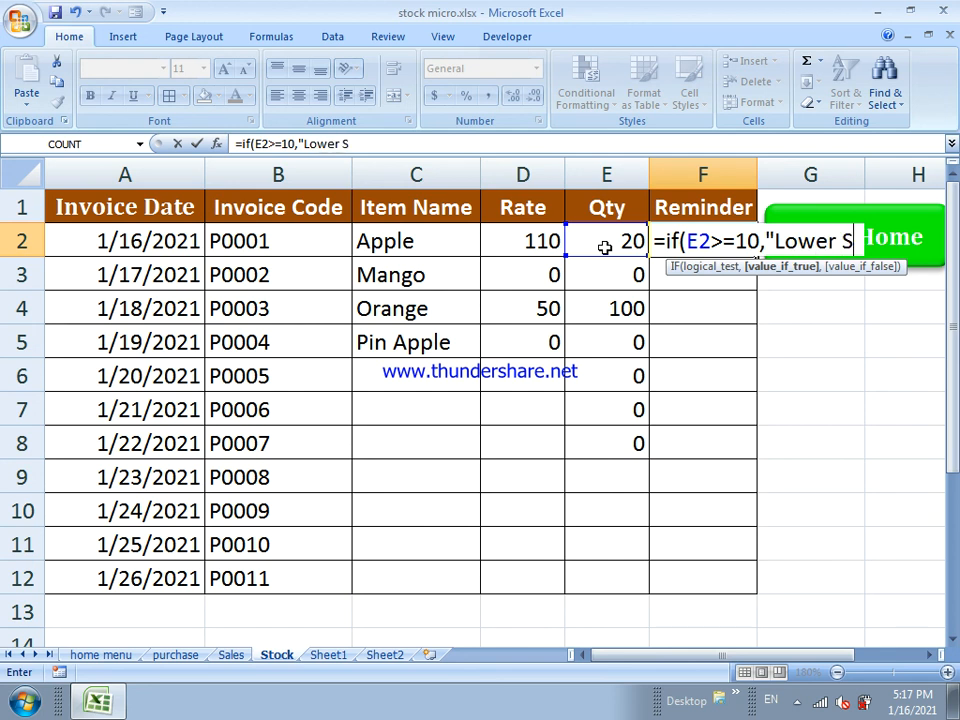
text(tock)
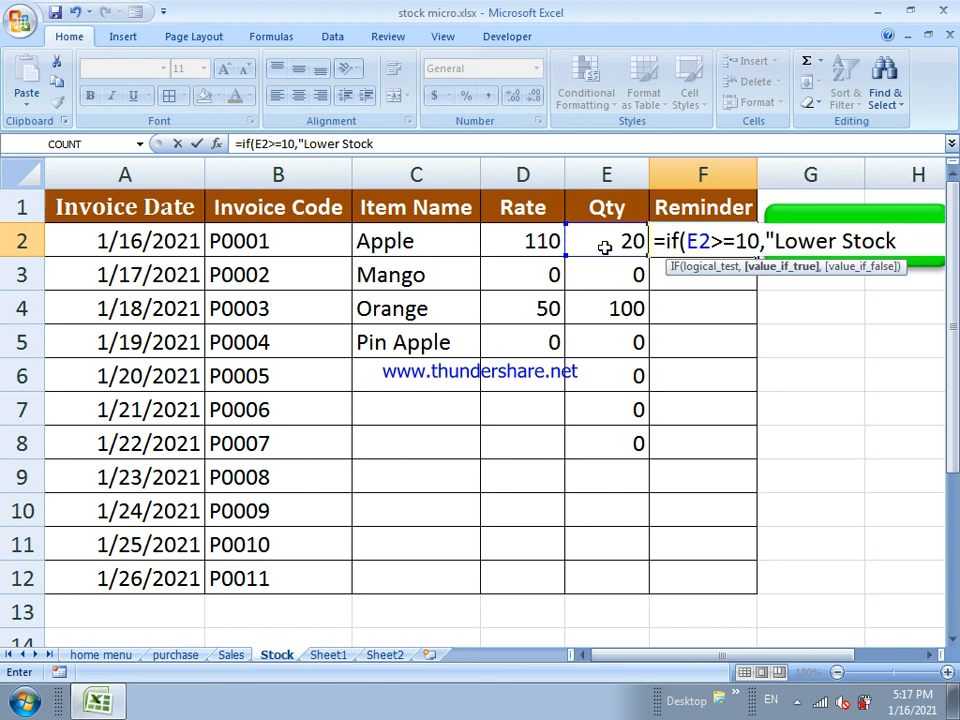
text(",)
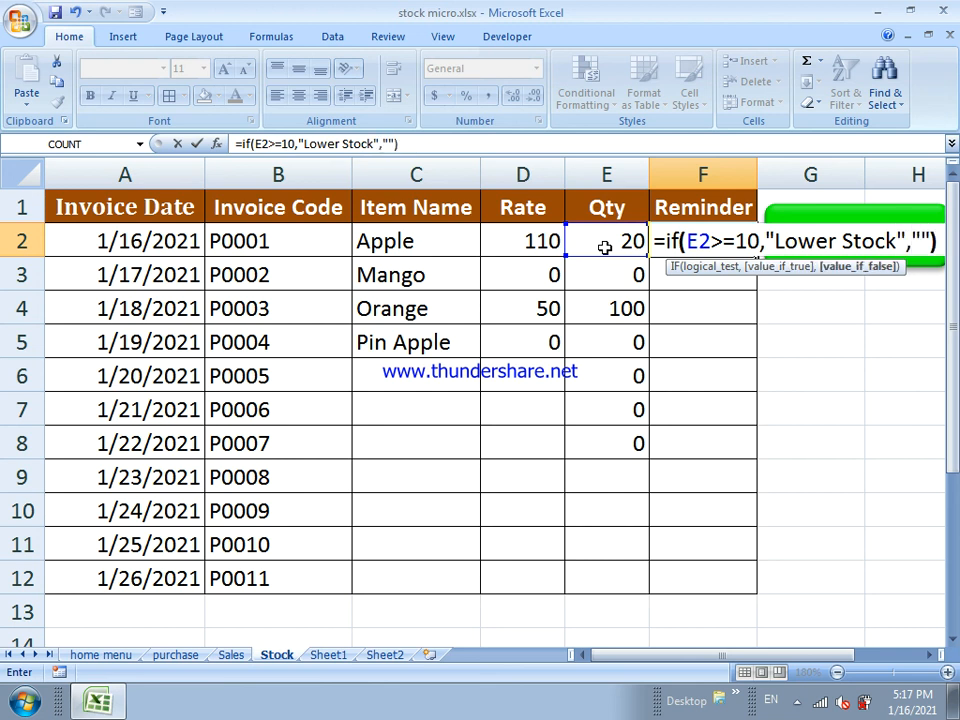
key(Return)
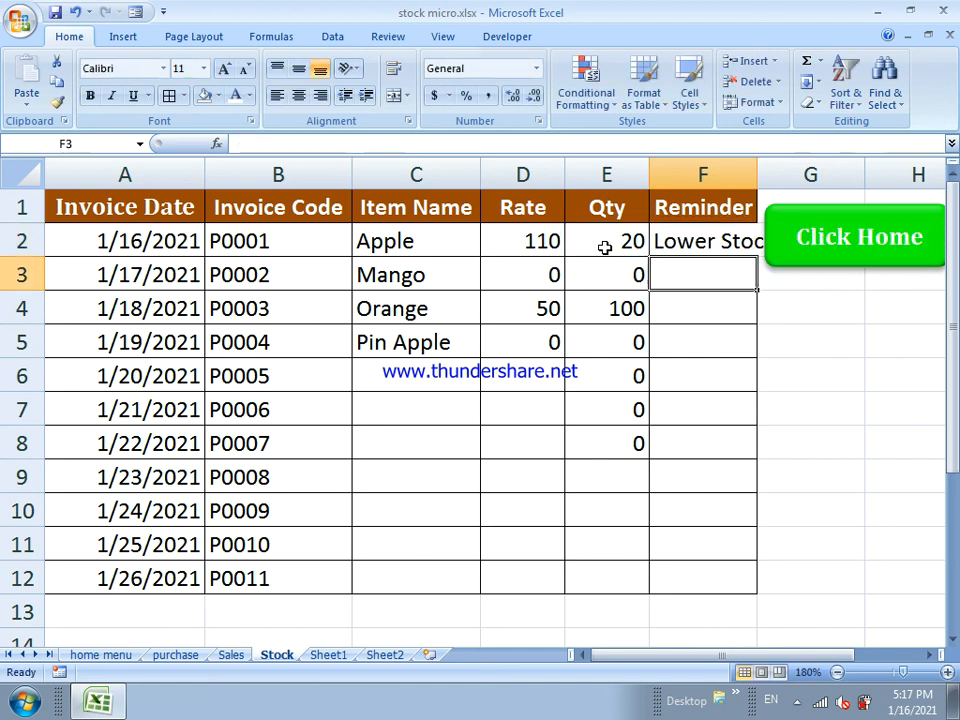
Change the comparison in the F2 formula to less than or equal, giving =IF(E2<=10,"Lower Stock","")
click(692, 242)
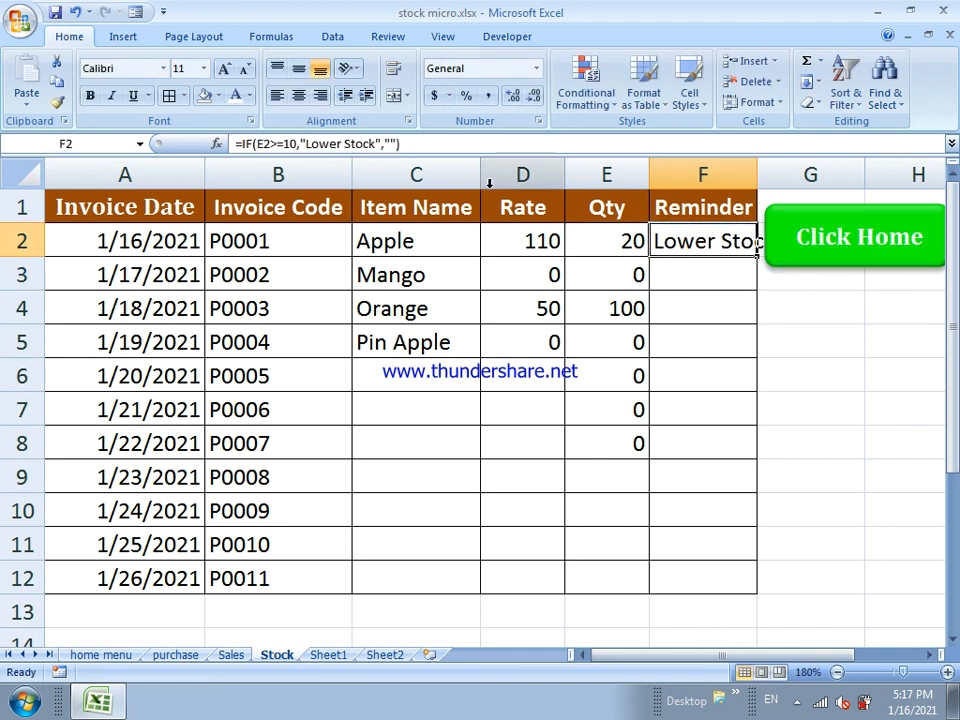
click(275, 143)
key(BackSpace)
text(<)
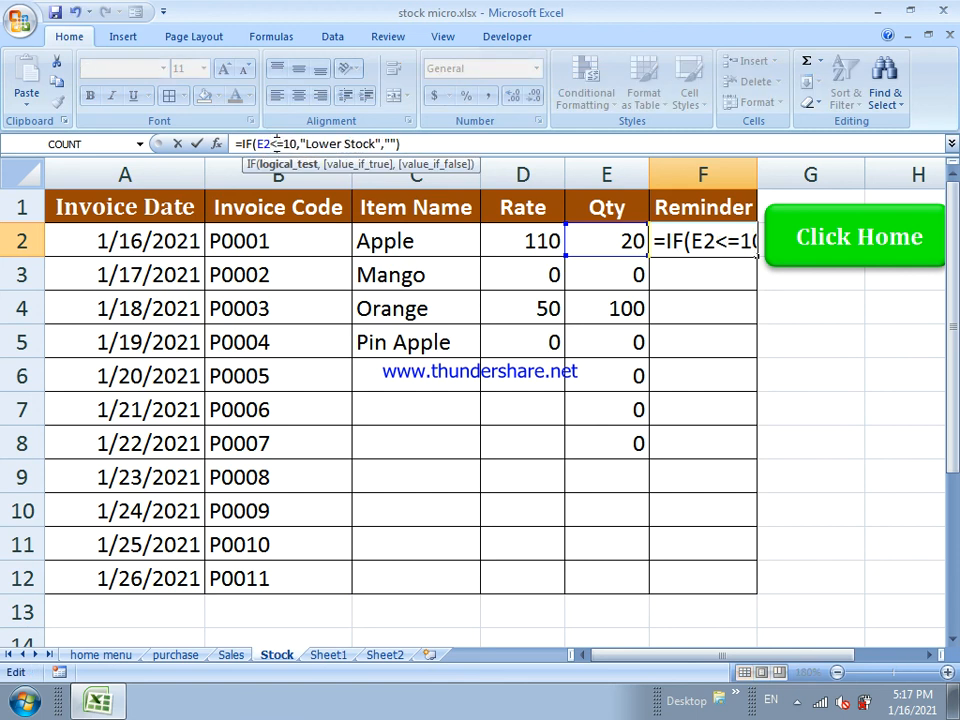
key(Return)
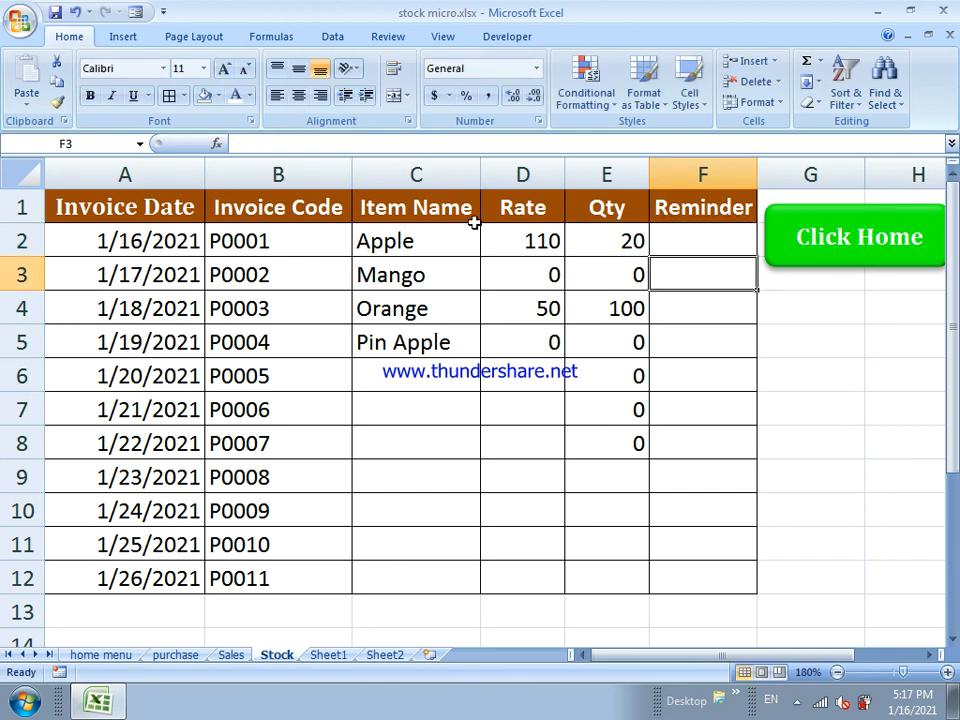
Fill the Reminder formula from F2 down to F12 and widen column F to fit the Lower Stock text
click(690, 230)
drag(757, 256, 746, 597)
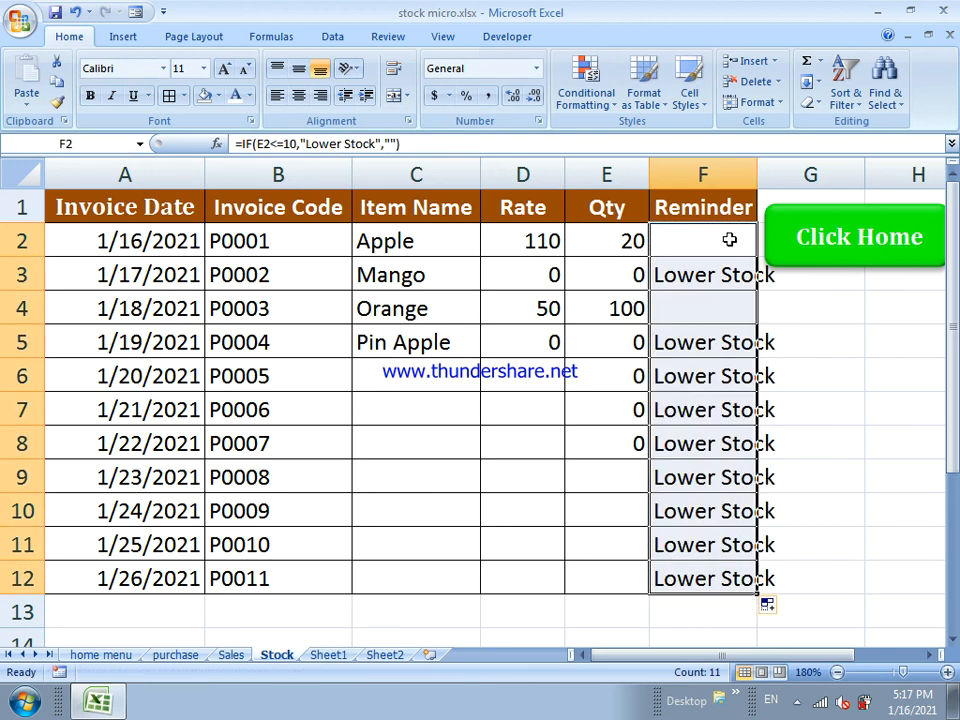
drag(754, 167, 797, 189)
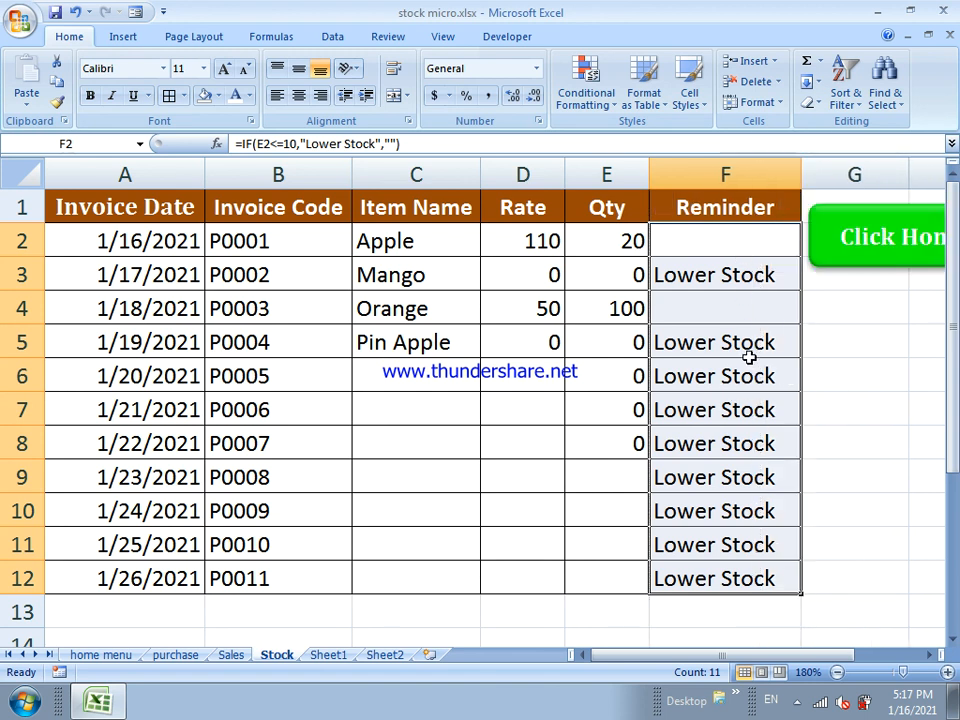
Check the Reminder cells against the quantities and look through the home menu, purchase, Sales and Stock sheets
click(626, 270)
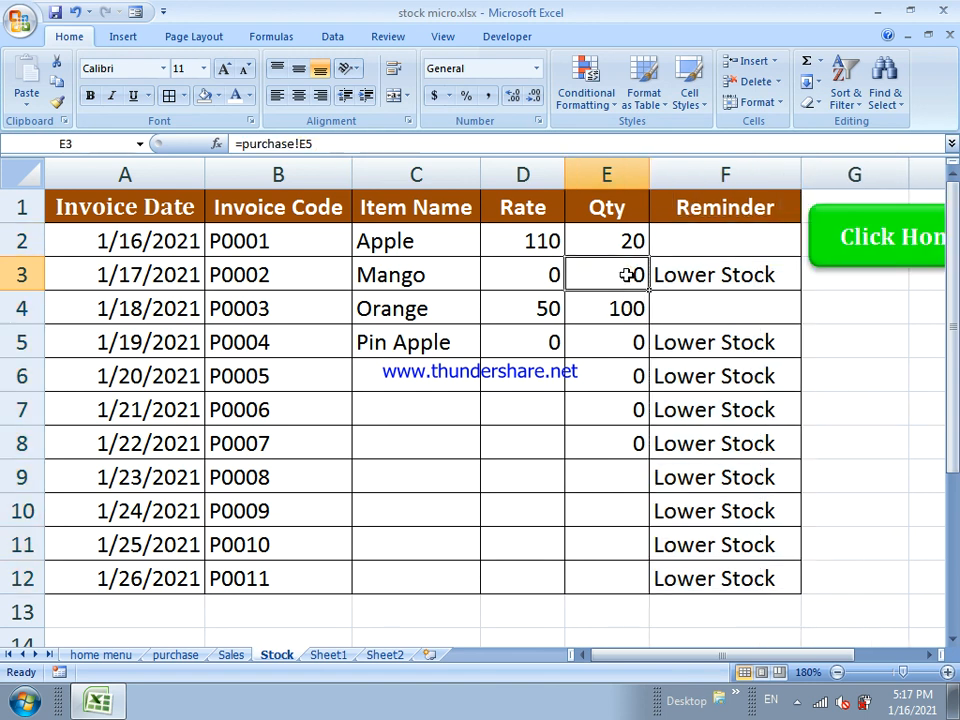
click(677, 242)
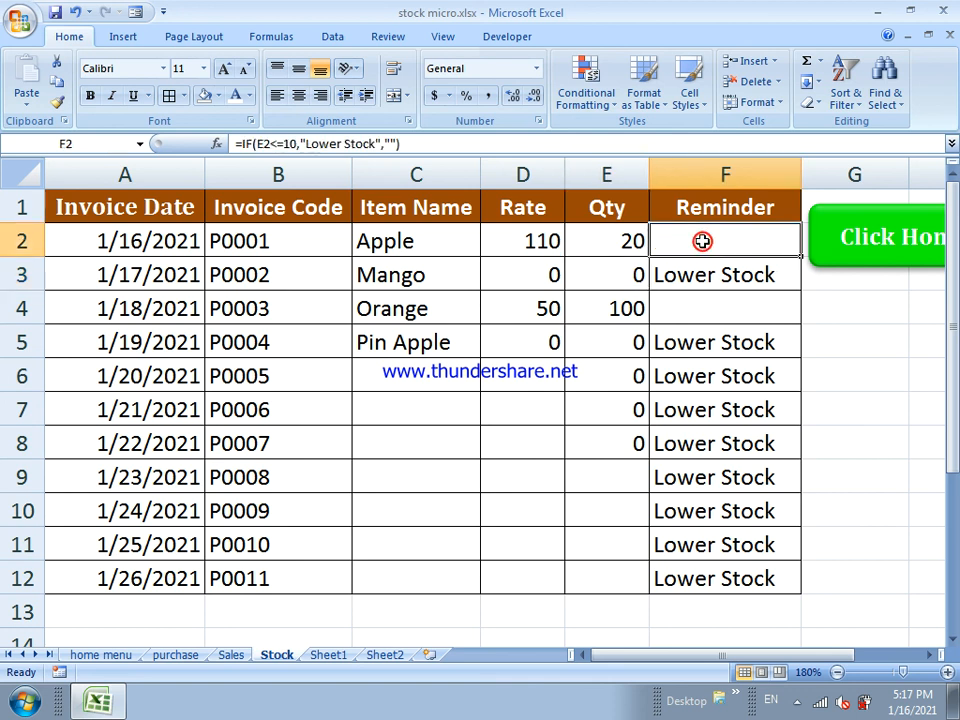
click(680, 326)
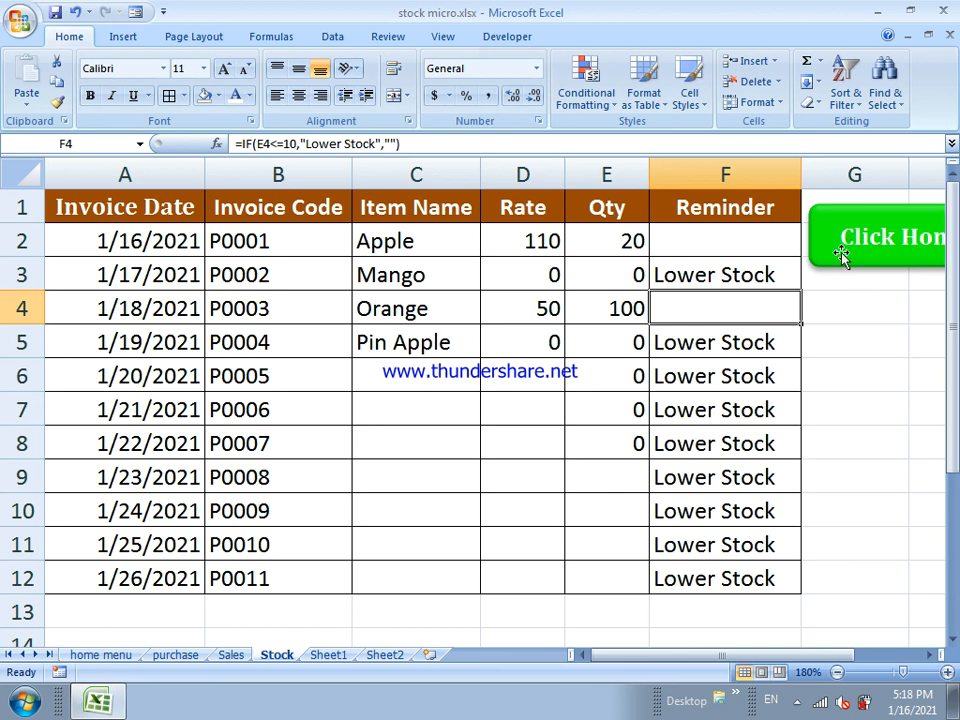
click(96, 655)
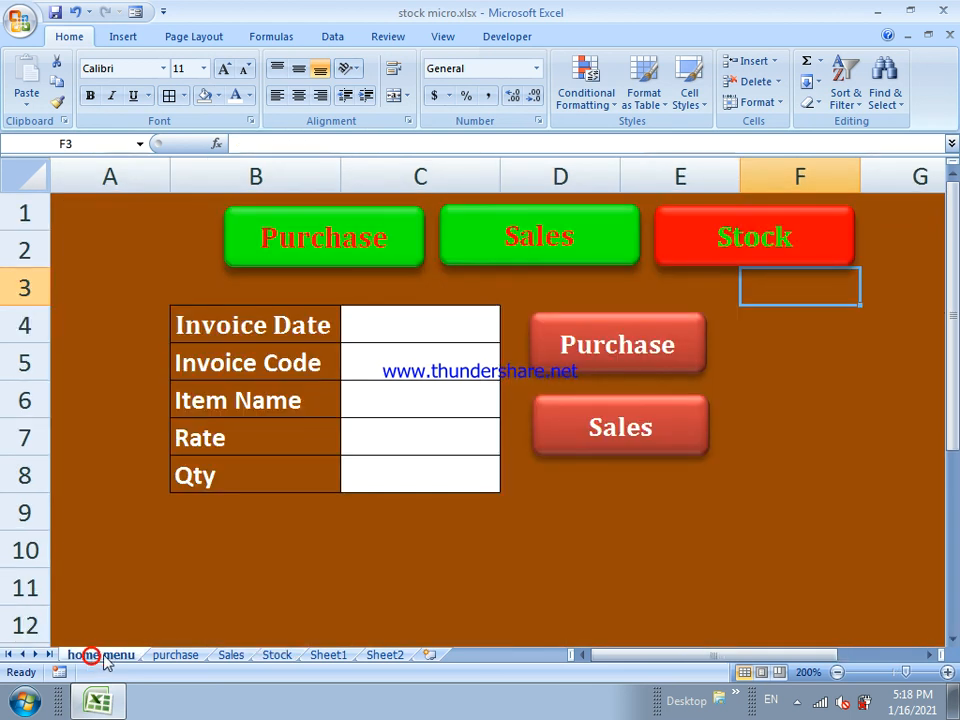
click(186, 655)
click(229, 655)
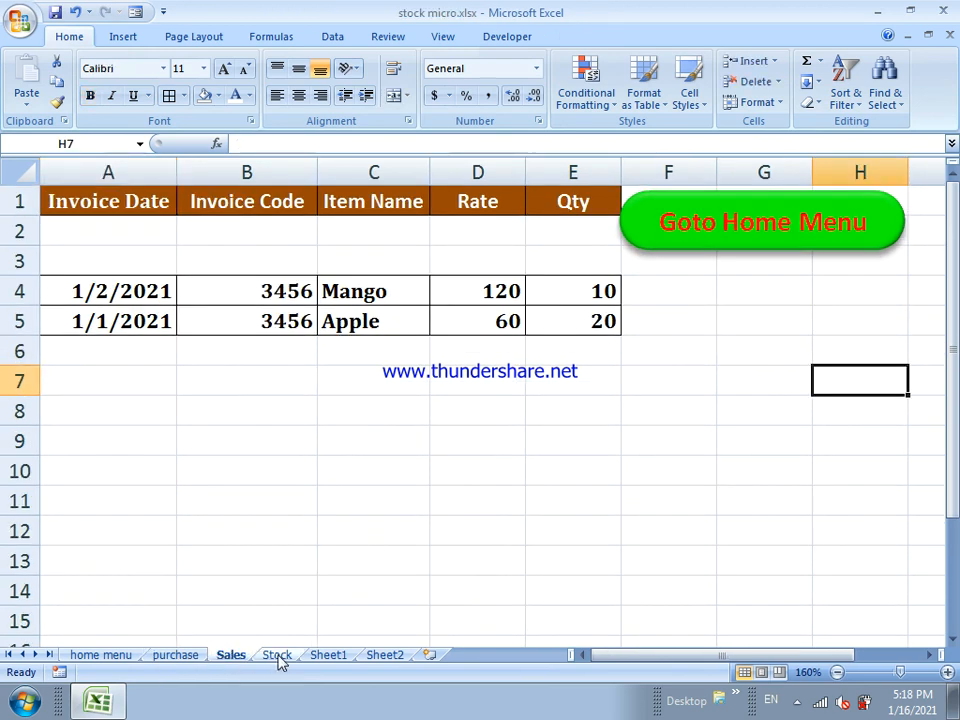
click(278, 656)
click(101, 655)
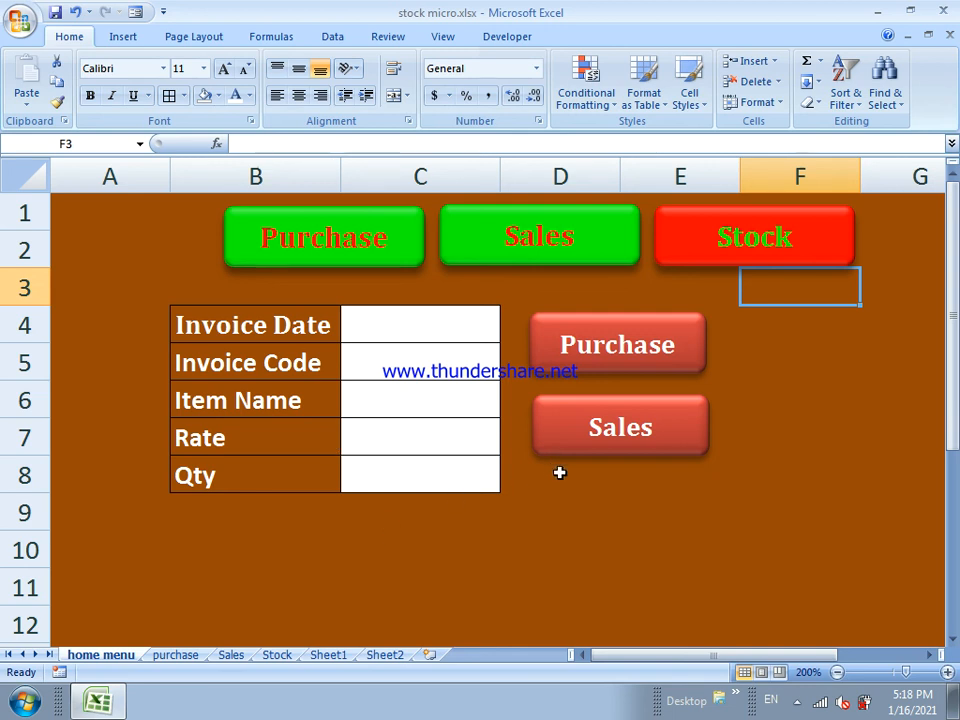
click(533, 511)
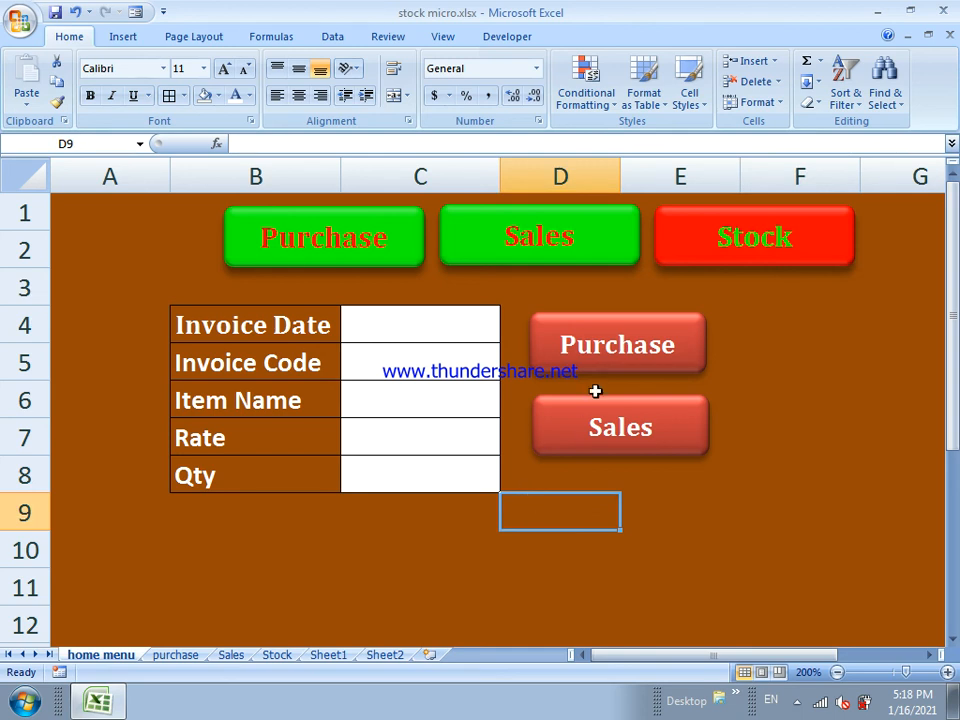
Minimize the workbook window and refresh the Windows desktop
click(884, 10)
right_click(546, 124)
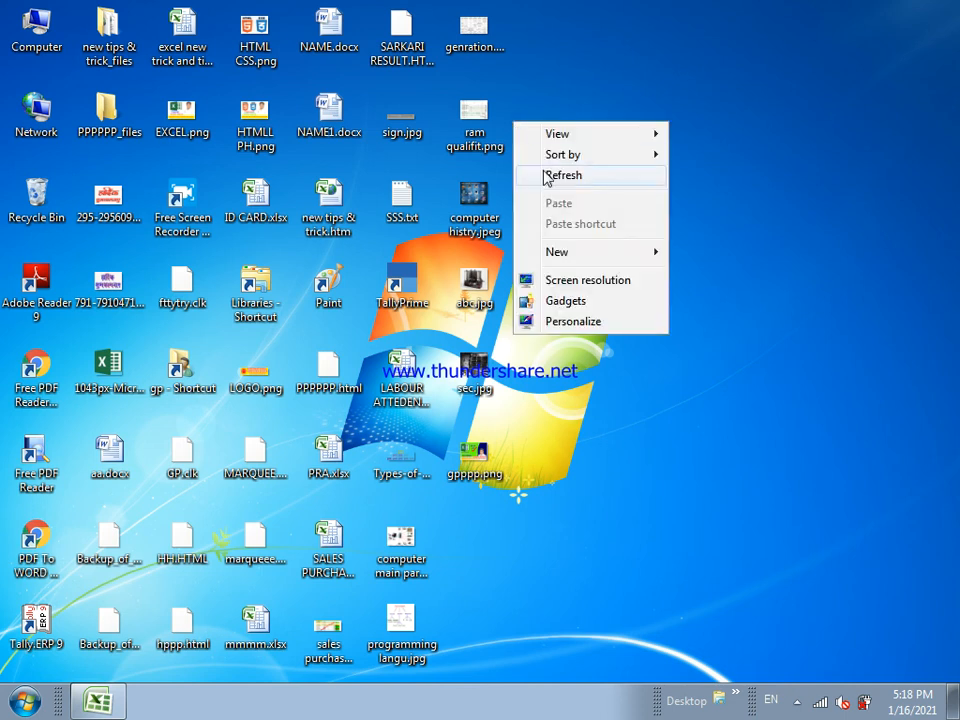
click(560, 180)
right_click(553, 138)
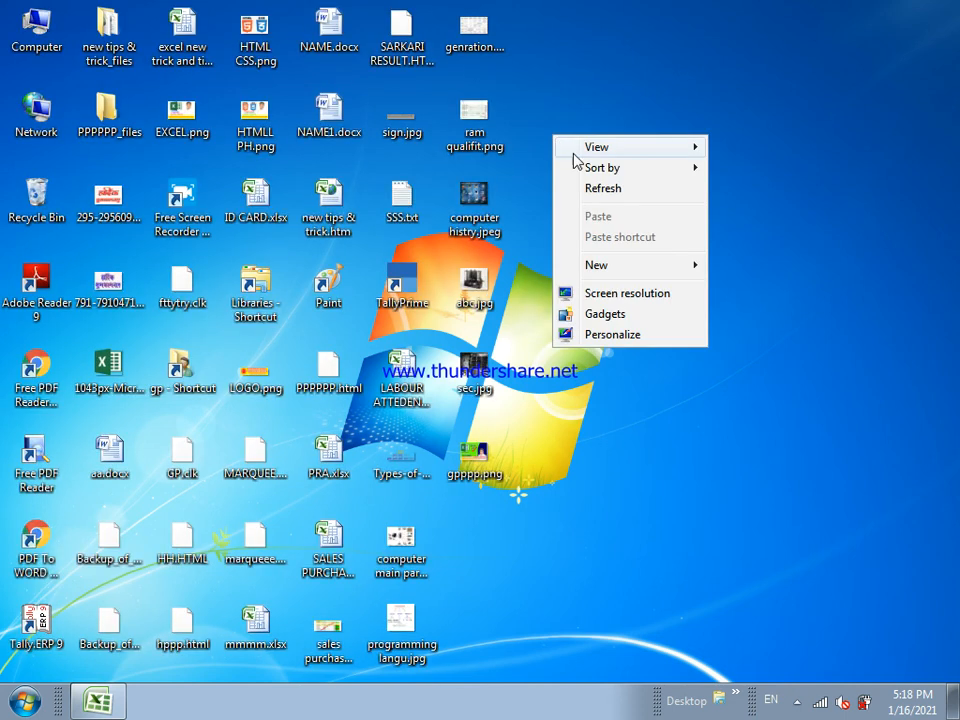